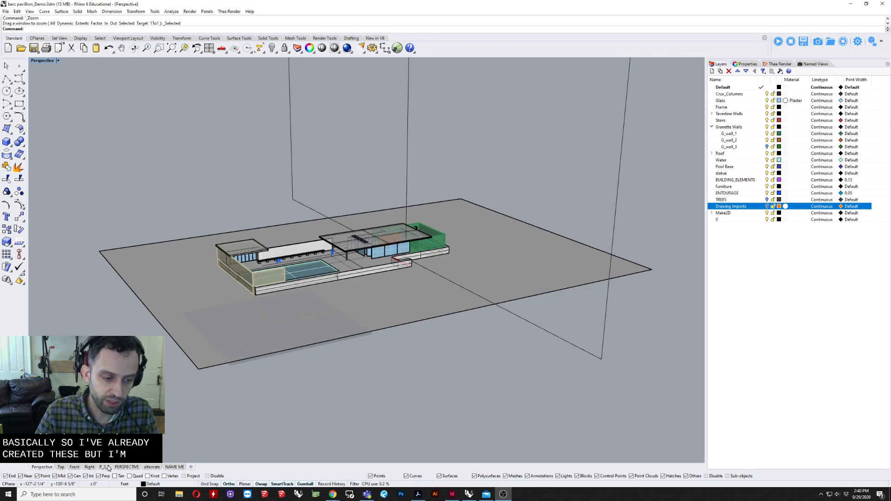
Step: Look through the existing PERSPECTIVE and alternate layout pages, ending back in the Perspective model view
click(105, 468)
click(126, 468)
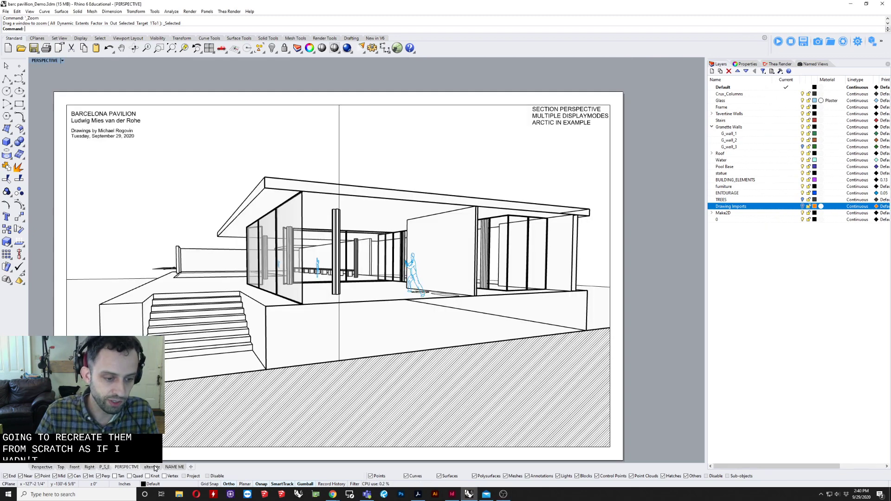
click(152, 467)
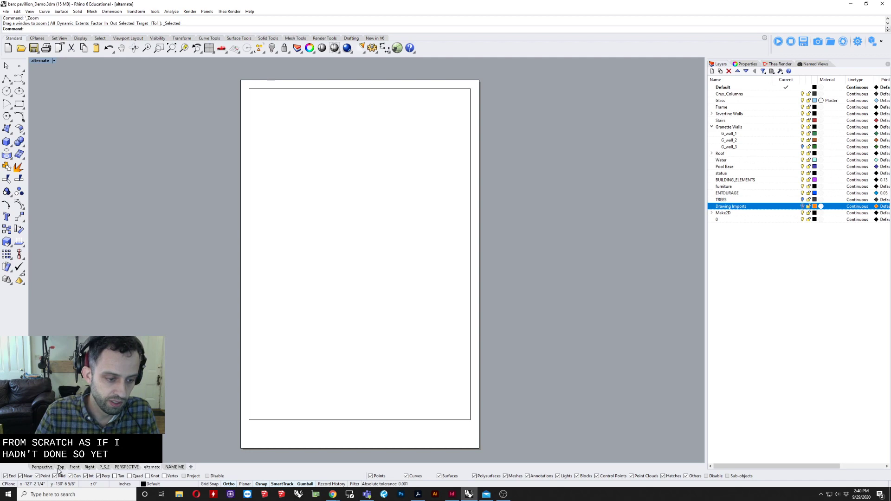
click(41, 467)
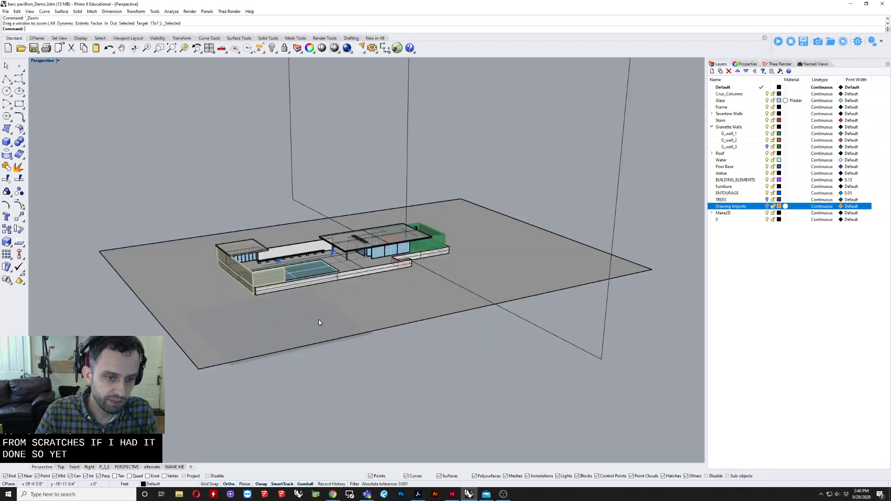
Step: Create a portrait layout page named New Layout, 11 by 17 inches, with no printer and an initial detail count of 1
click(192, 468)
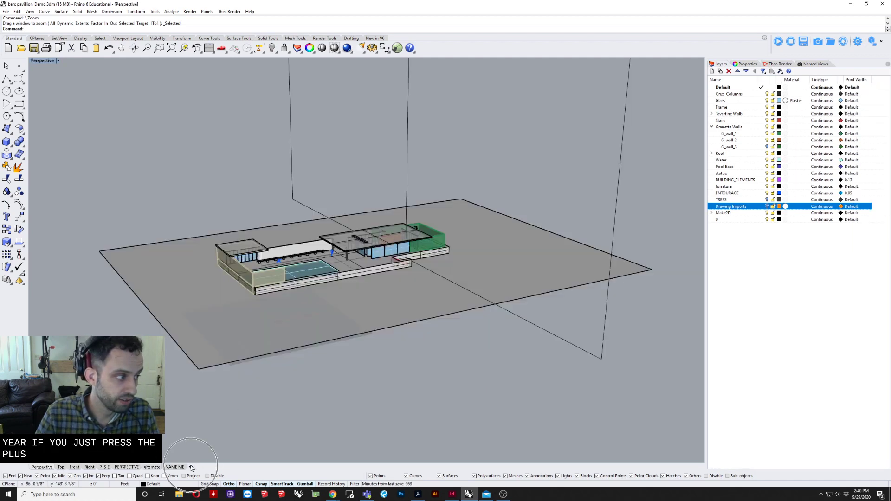
click(191, 467)
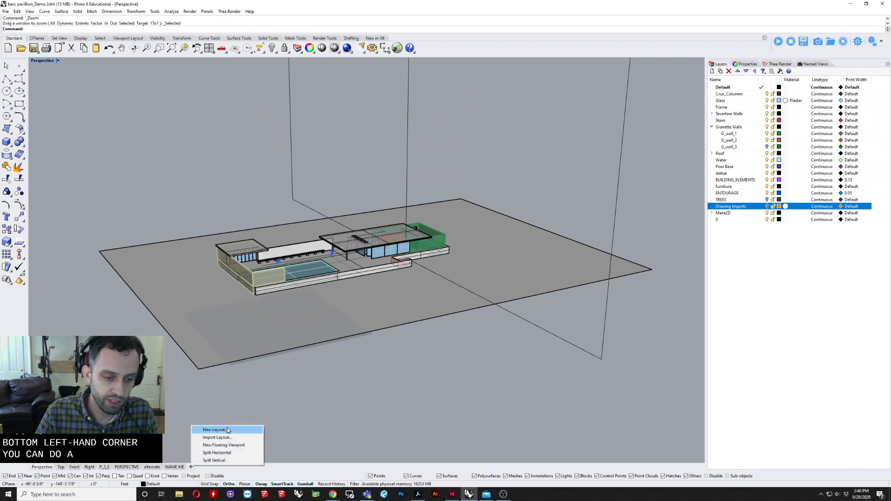
click(229, 431)
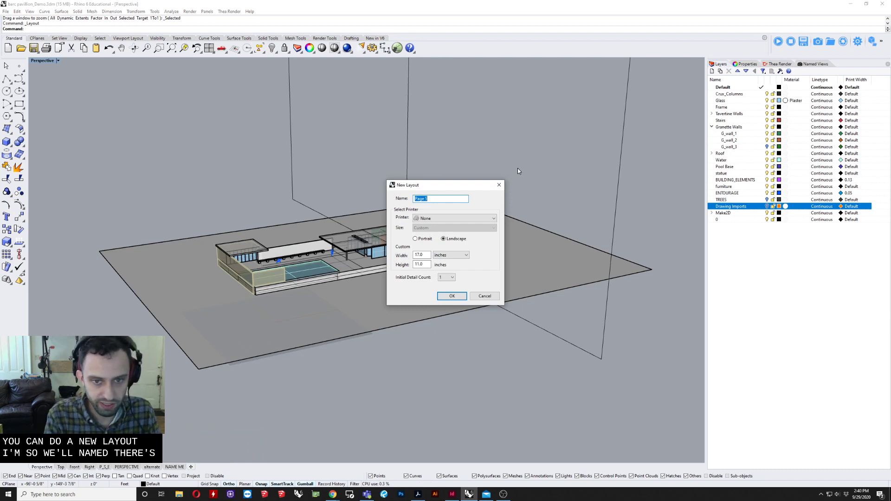
text(New L)
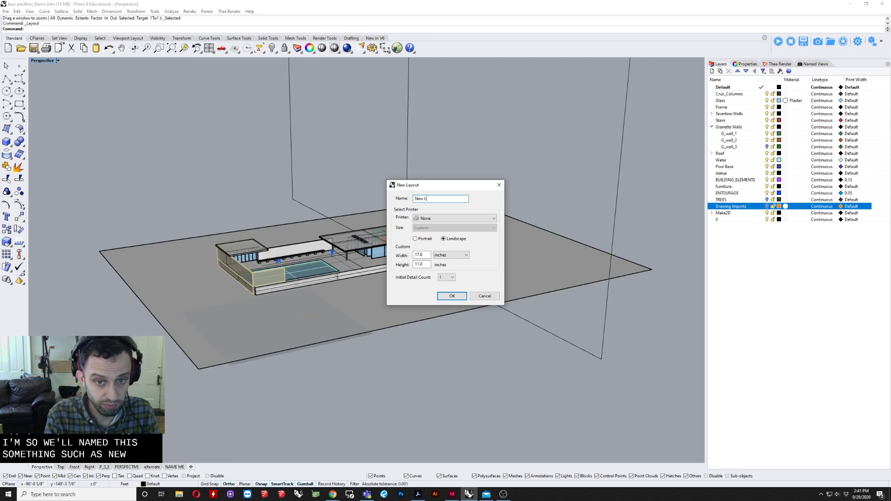
text(ayout)
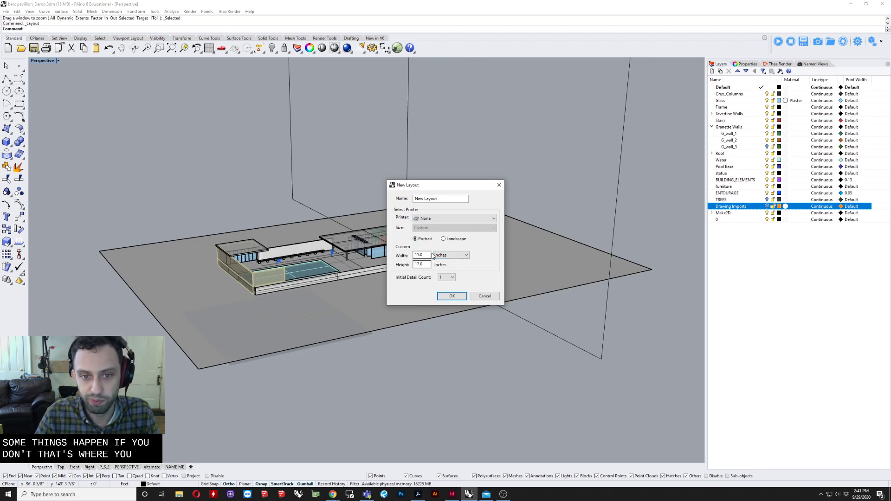
click(434, 219)
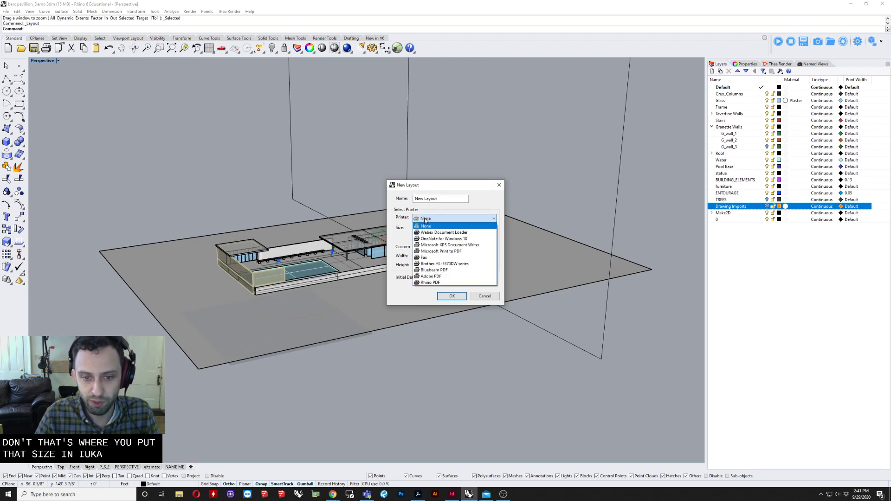
click(426, 220)
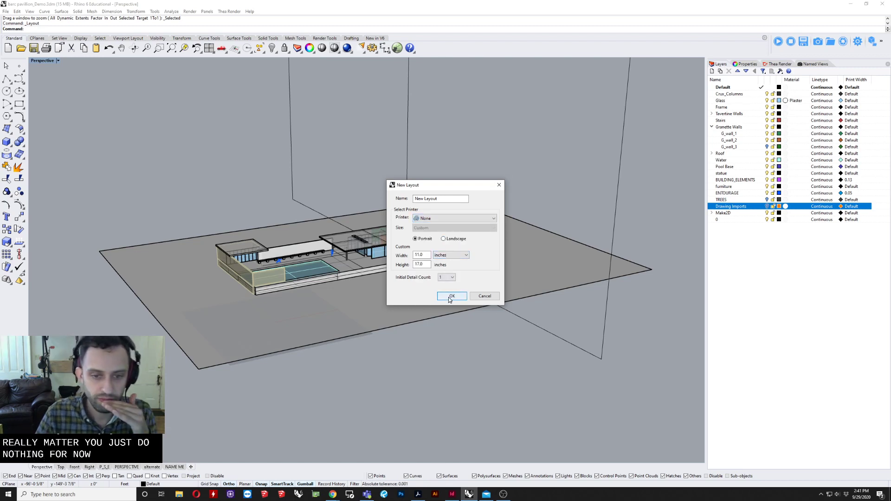
click(451, 278)
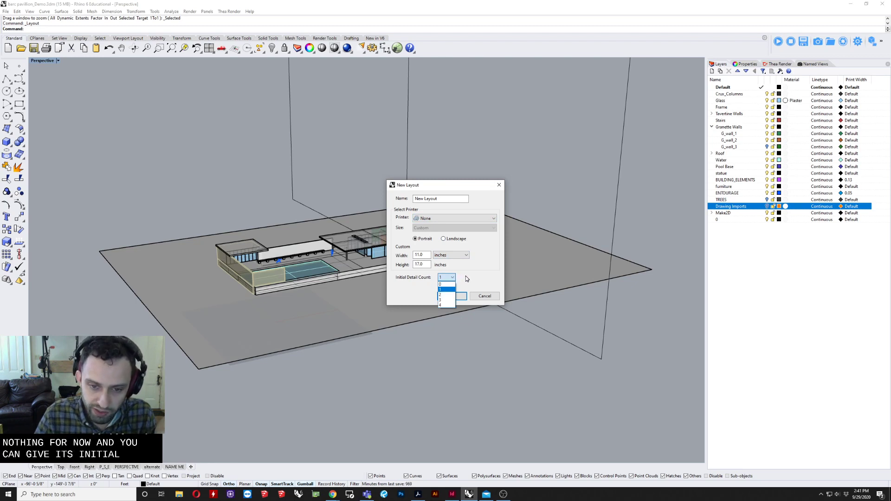
click(452, 278)
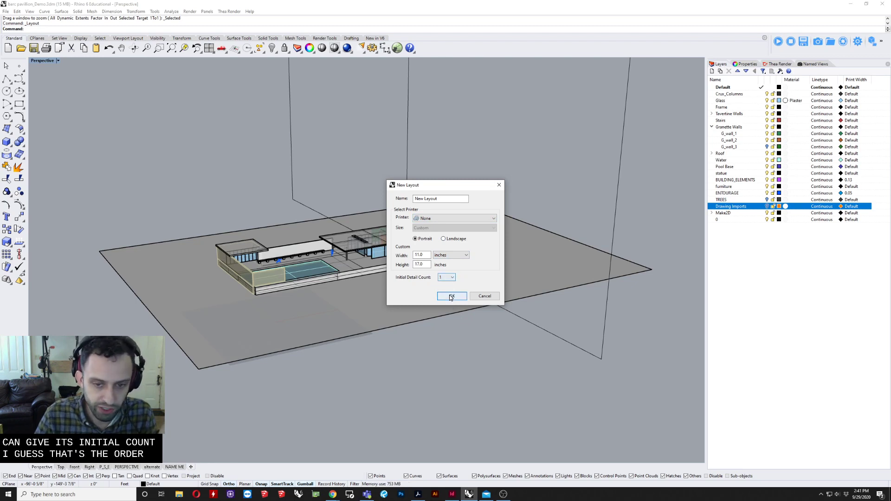
click(450, 297)
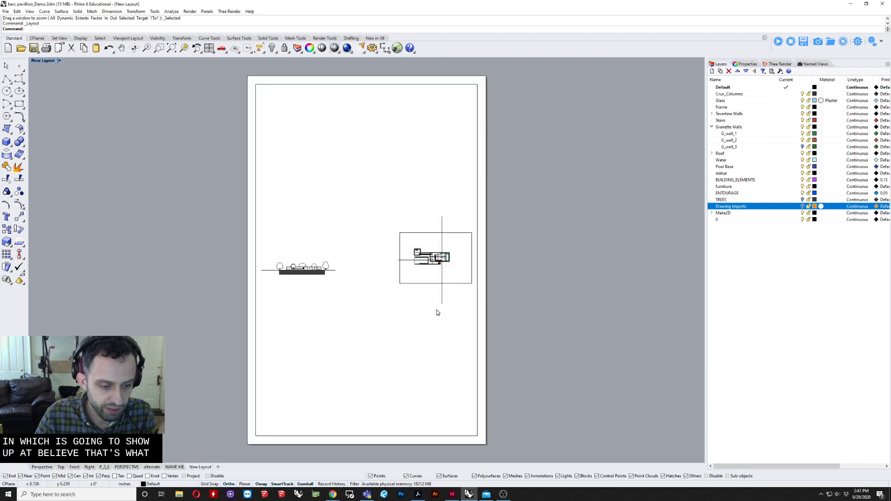
Step: Activate the new page's detail view, frame the pavilion's floor plan larger inside it, and return to the layout page
scroll(367, 180, down, 3)
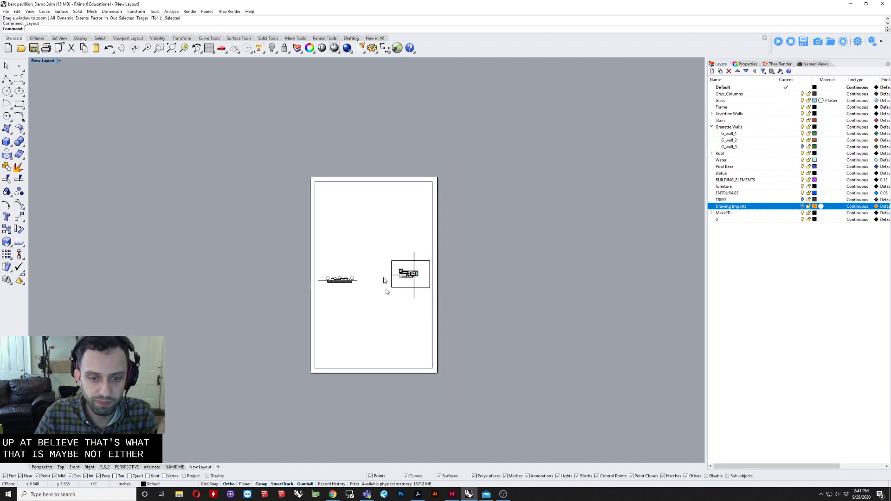
scroll(381, 231, up, 3)
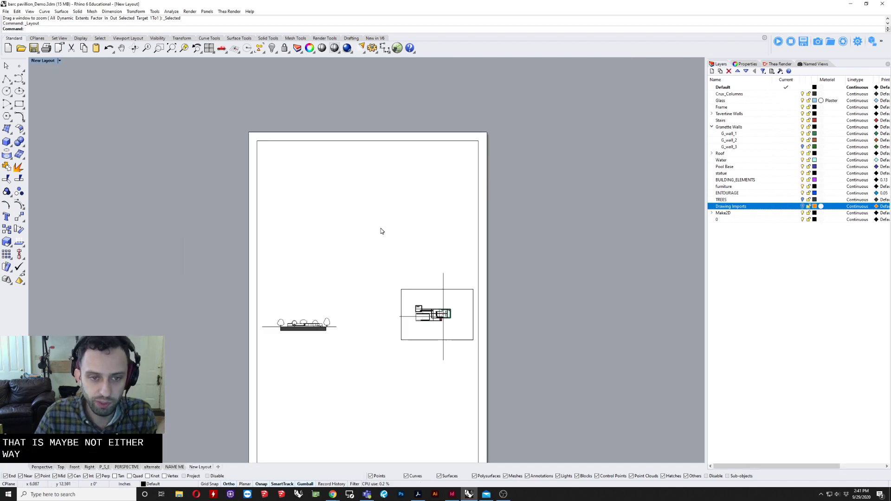
click(405, 142)
scroll(388, 196, down, 2)
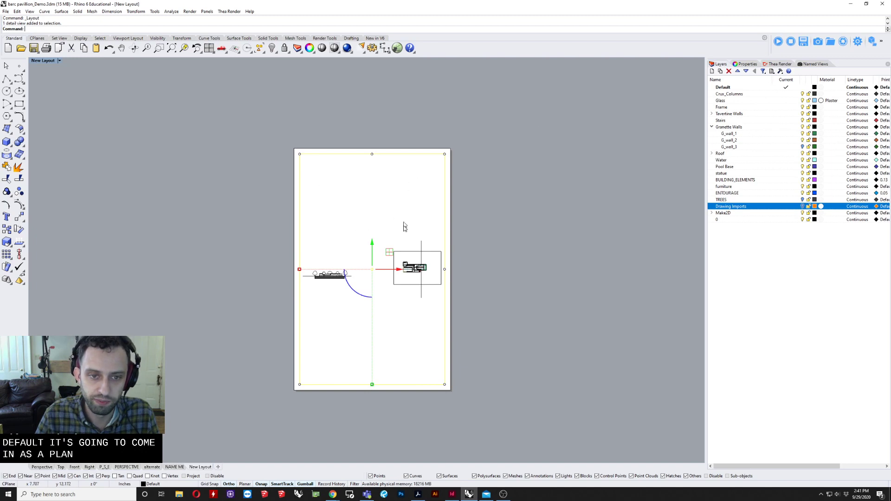
double_click(403, 203)
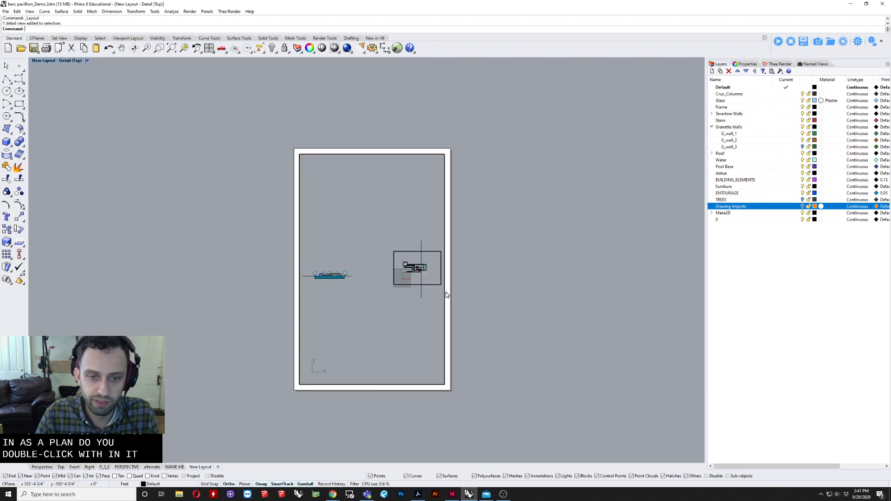
right_drag(446, 295, 404, 299)
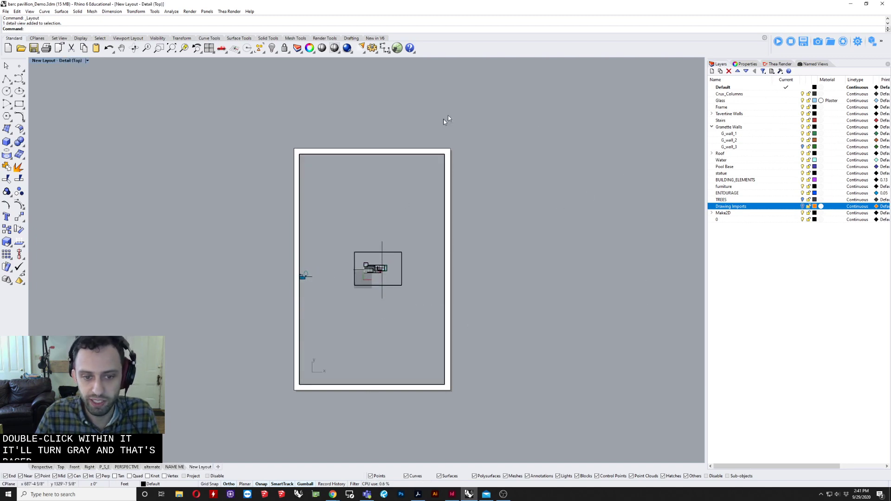
scroll(389, 269, up, 15)
scroll(363, 254, up, 6)
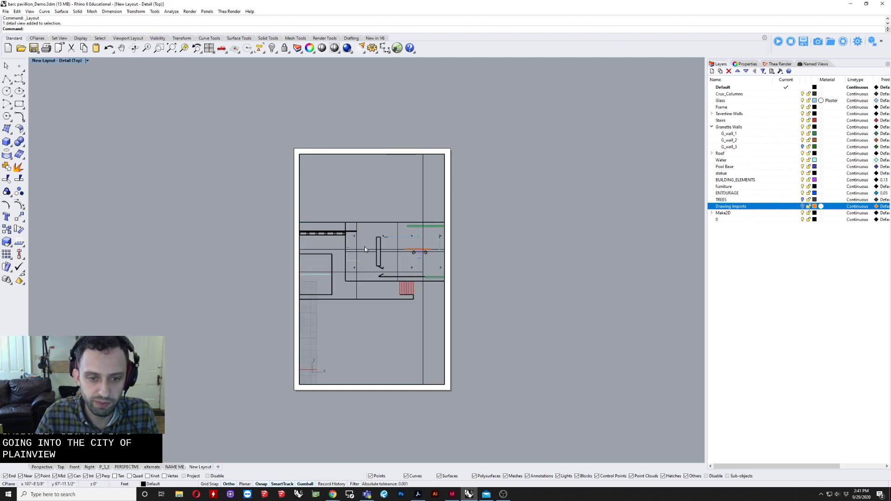
mouse_move(363, 254)
right_down()
mouse_move(352, 251)
mouse_move(415, 247)
right_up()
scroll(352, 250, down, 4)
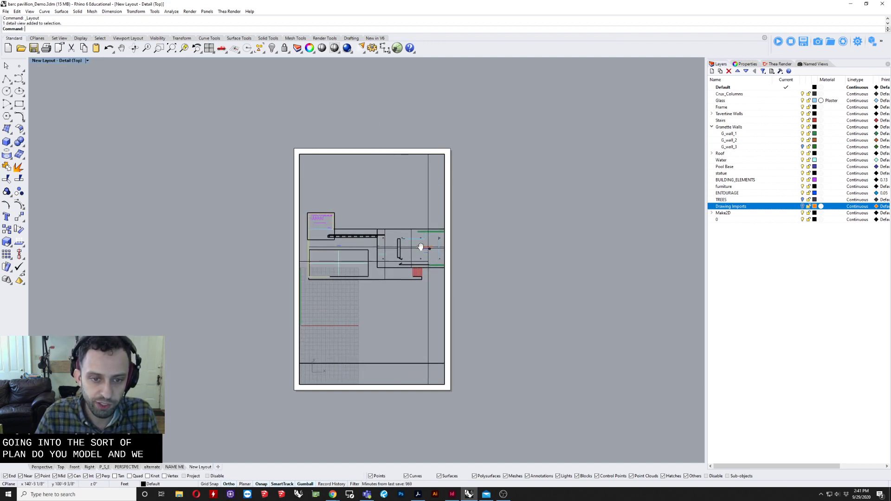
double_click(388, 197)
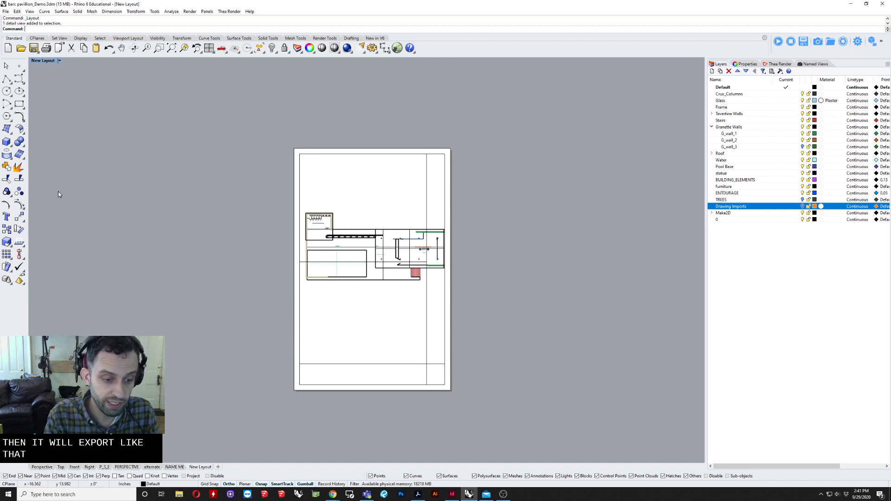
Step: Run PrintDisplay for the layout viewports and set its State option to On
text(PrintDisplay)
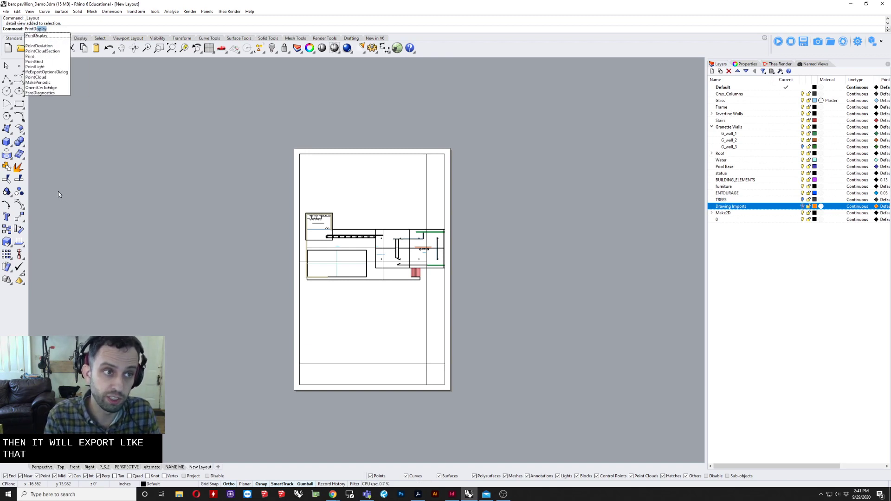
key(Return)
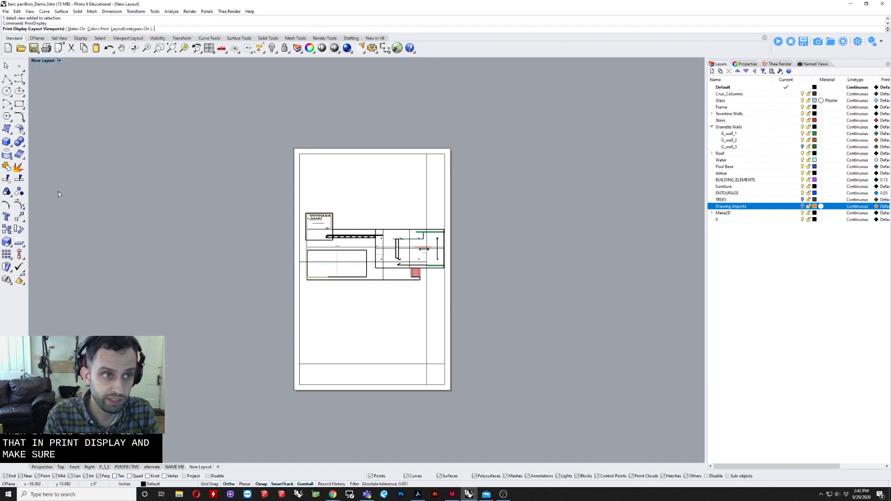
text(s)
key(Return)
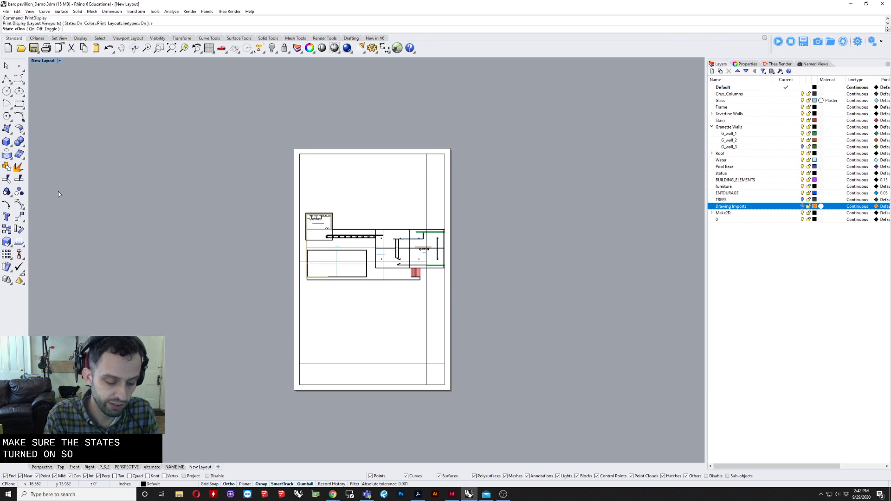
text(o)
key(Return)
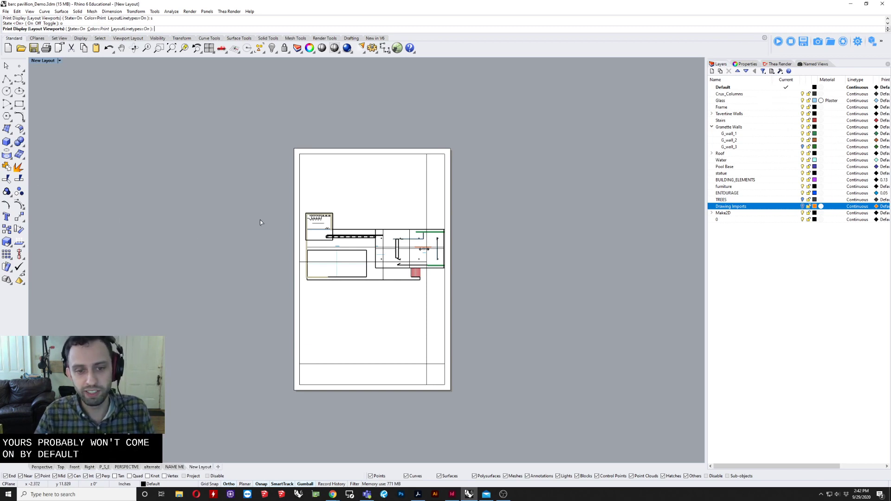
Step: Frame the drawing with trees and hatched ground in the detail and compare its print line weights on the page with its display inside the detail
double_click(385, 201)
scroll(394, 232, up, 10)
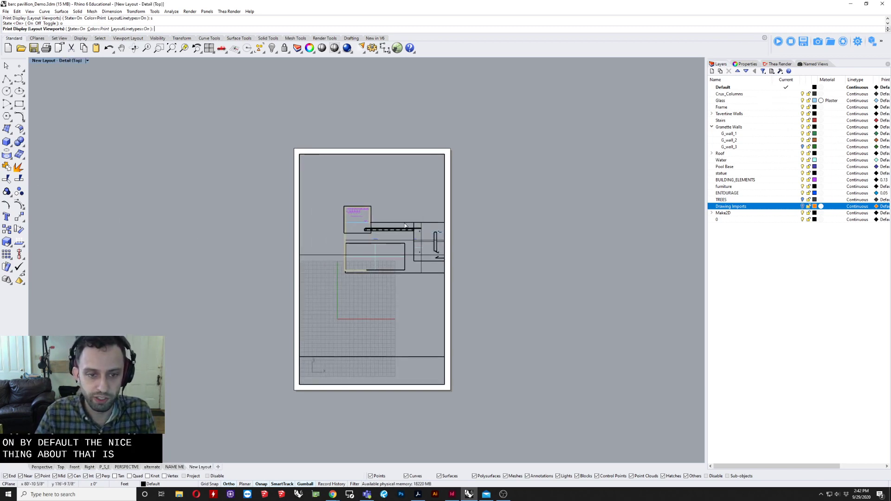
right_drag(332, 236, 420, 245)
scroll(354, 239, up, 5)
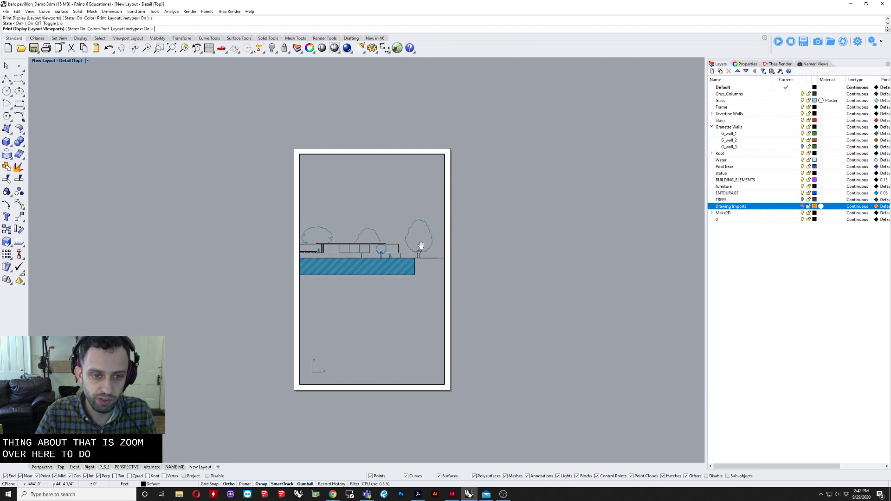
scroll(375, 233, up, 7)
double_click(469, 211)
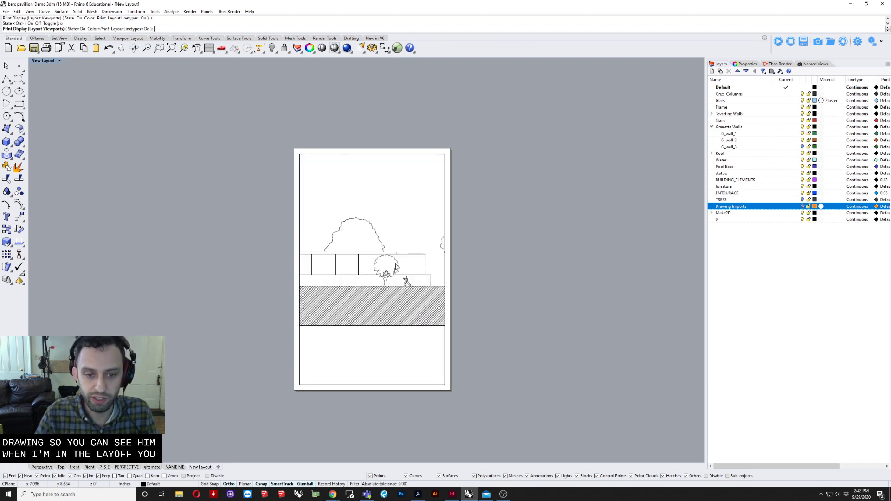
scroll(396, 268, up, 8)
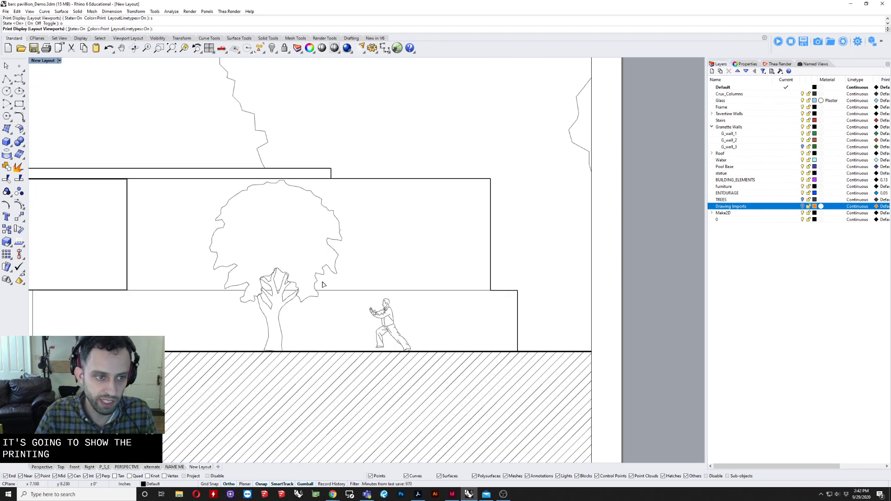
scroll(323, 284, down, 8)
double_click(327, 194)
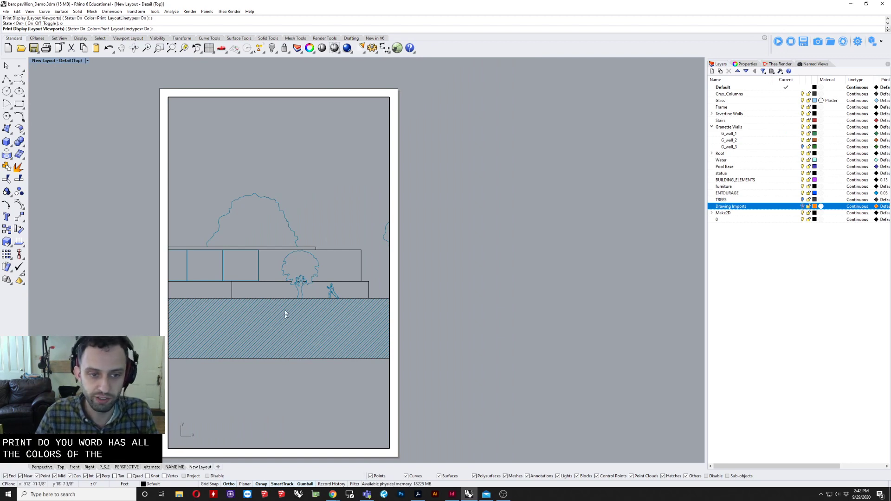
double_click(292, 186)
scroll(287, 184, down, 8)
right_drag(289, 212, 318, 255)
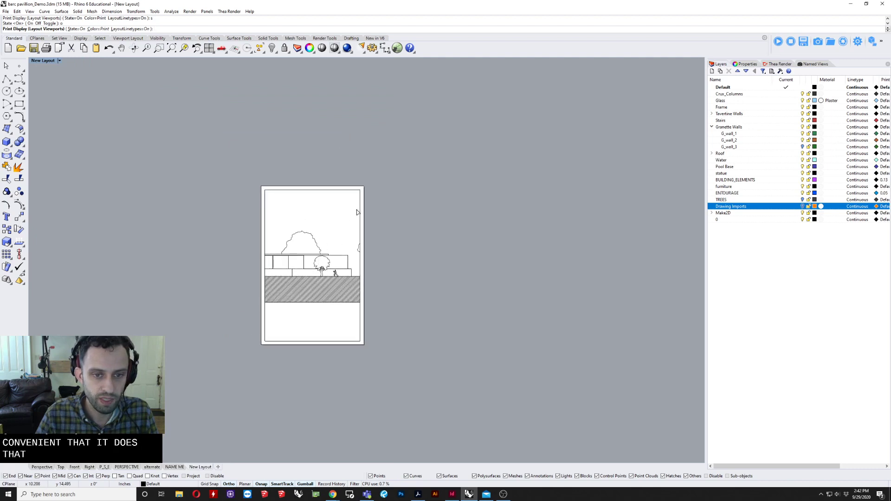
Step: Bring the pavilion's floor plan back into the detail view and return to the layout page
scroll(336, 226, down, 10)
double_click(331, 234)
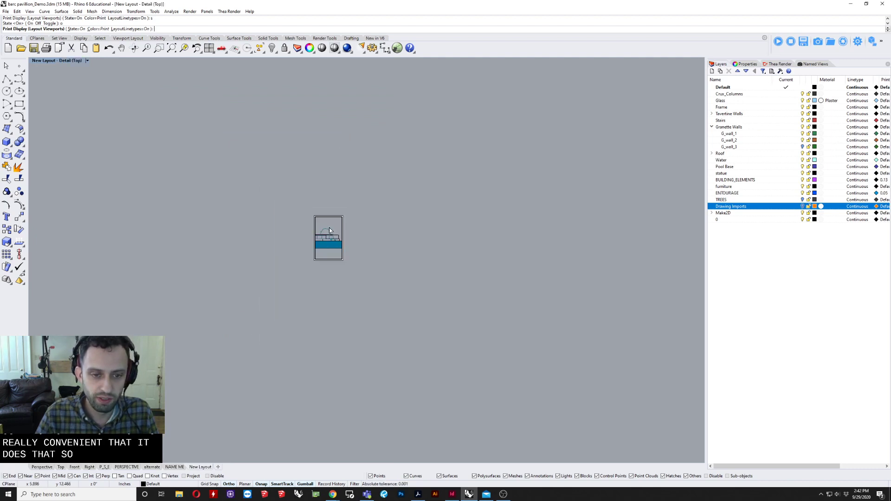
right_drag(308, 252, 205, 291)
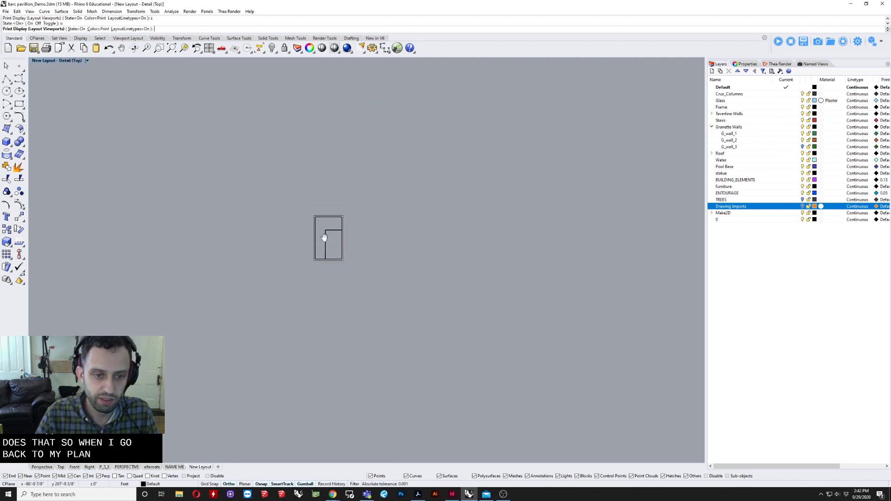
right_drag(324, 238, 300, 220)
scroll(297, 219, down, 3)
double_click(347, 208)
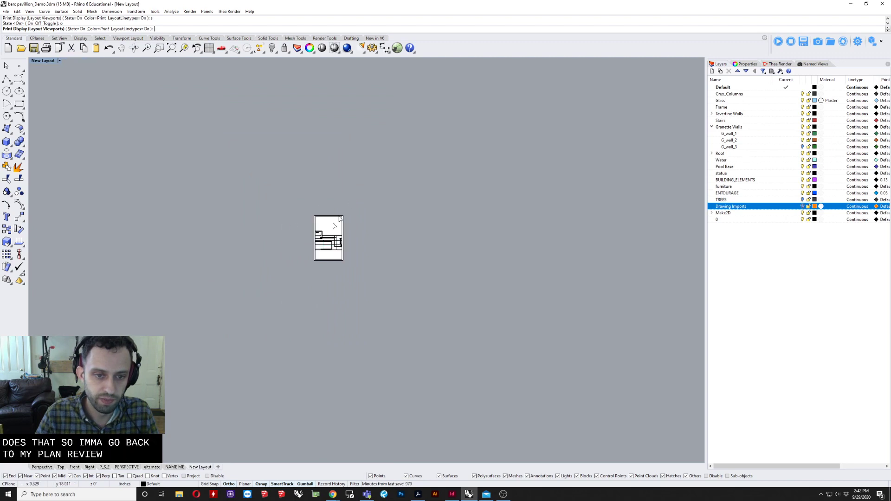
scroll(334, 226, up, 10)
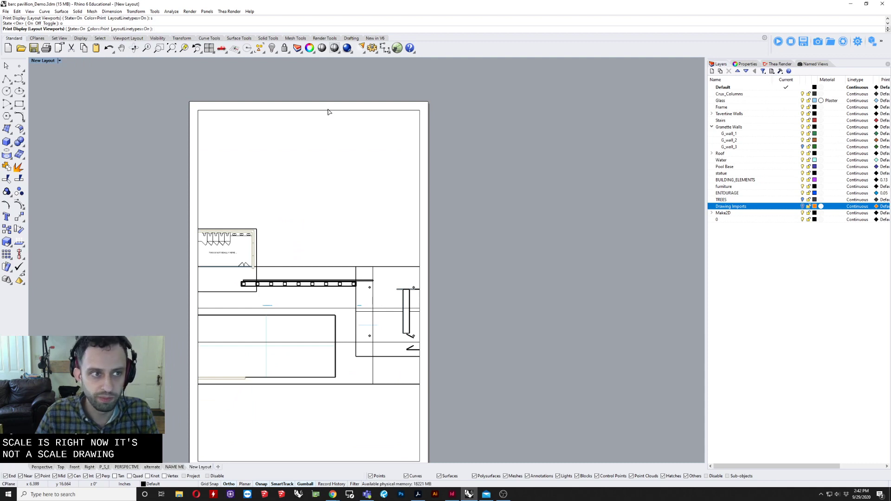
Step: Finish PrintDisplay, and set the layout detail's scale to 1 inch on page for 32 feet in model
key(Return)
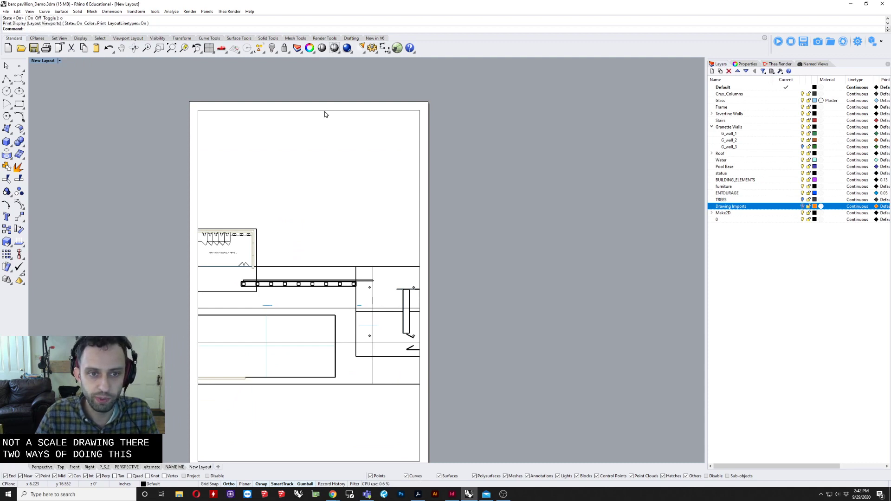
click(325, 111)
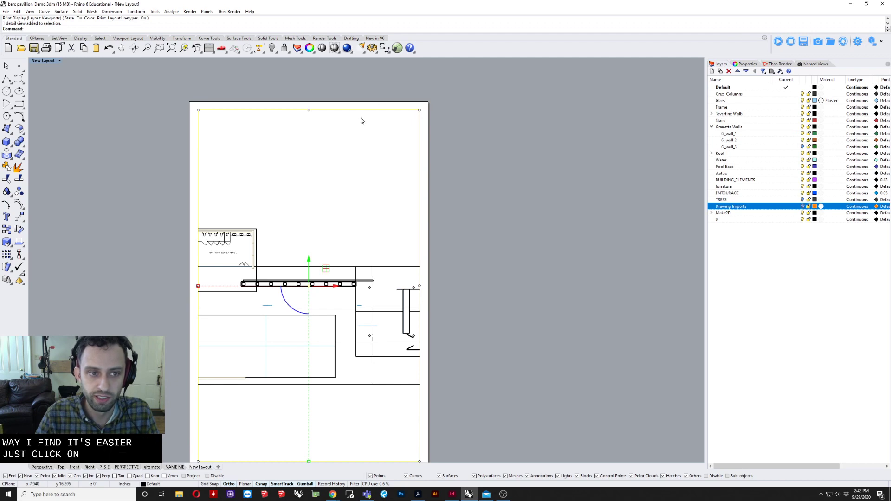
click(751, 65)
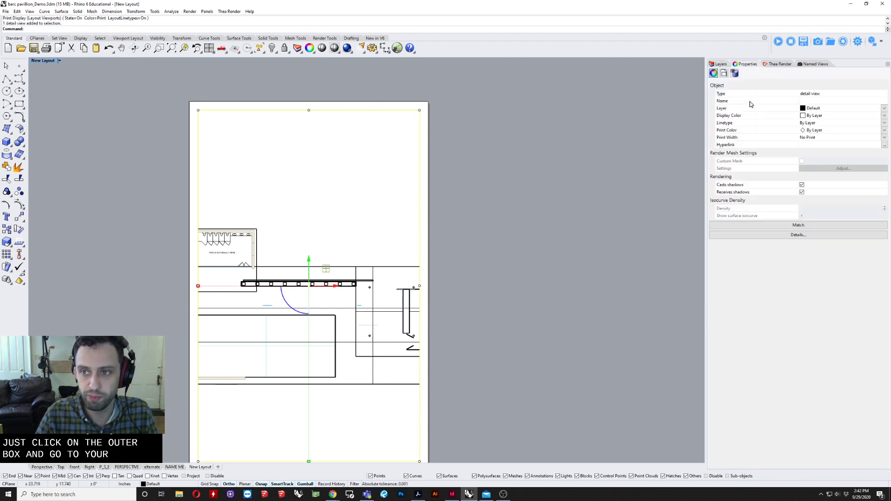
click(723, 74)
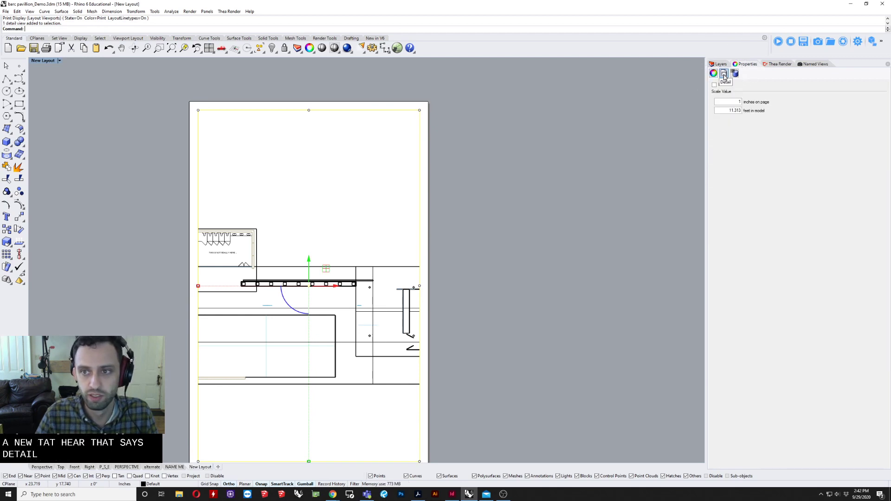
double_click(734, 111)
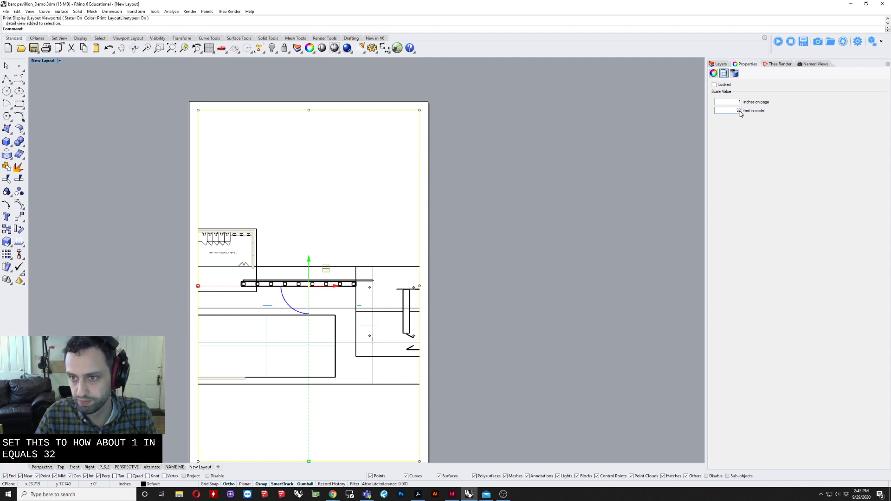
key(Return)
click(499, 183)
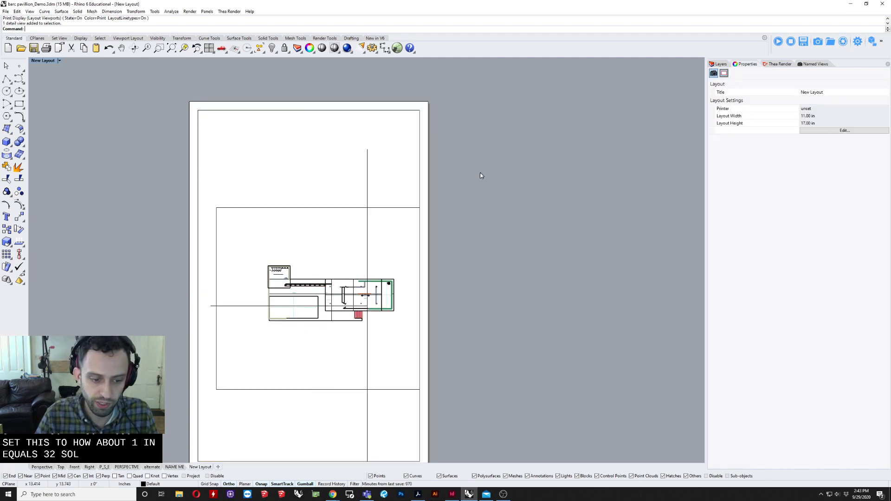
right_drag(478, 225, 496, 200)
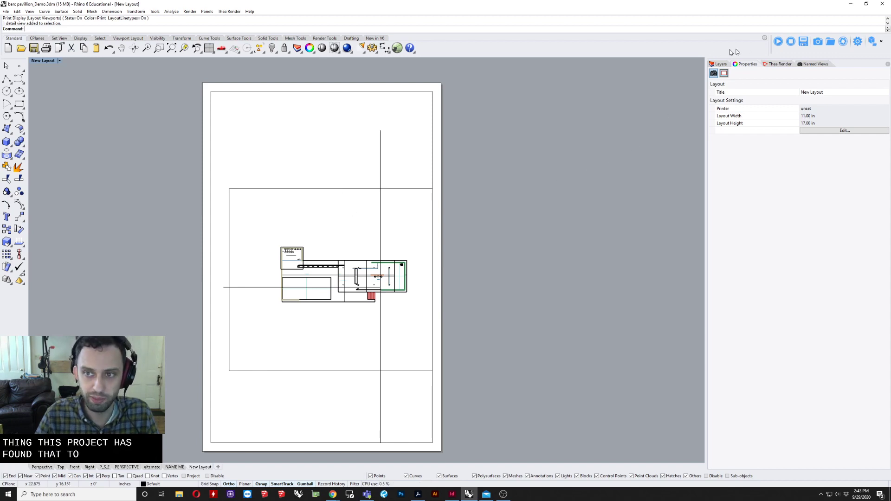
Step: Change the detail's scale in its object properties to 3 inches on page for 64 feet in model
click(433, 107)
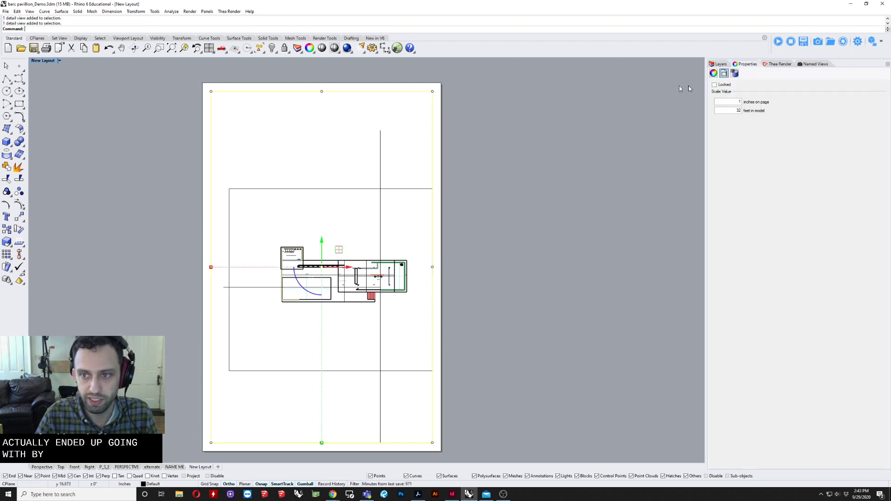
double_click(732, 103)
text(3)
key(Tab)
text(64)
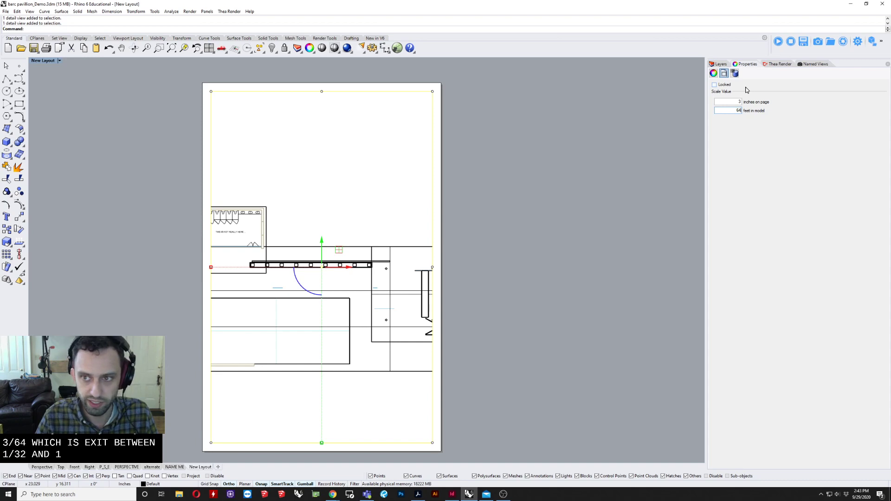
key(Return)
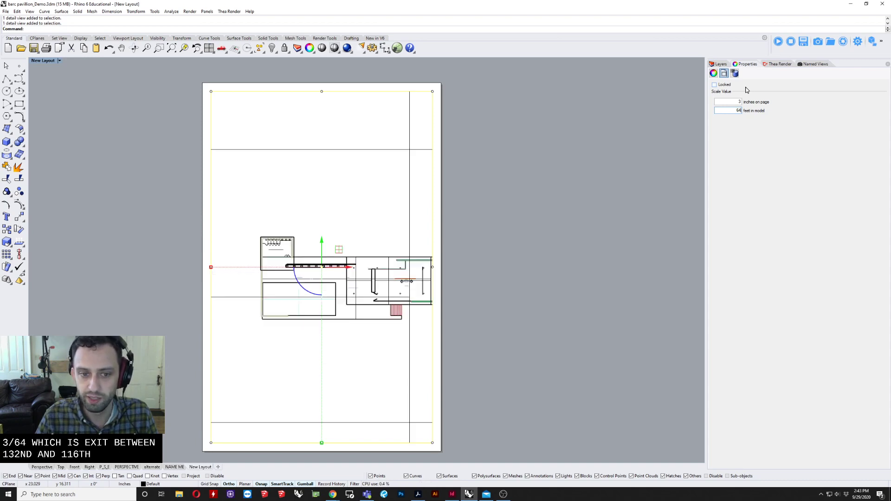
click(552, 149)
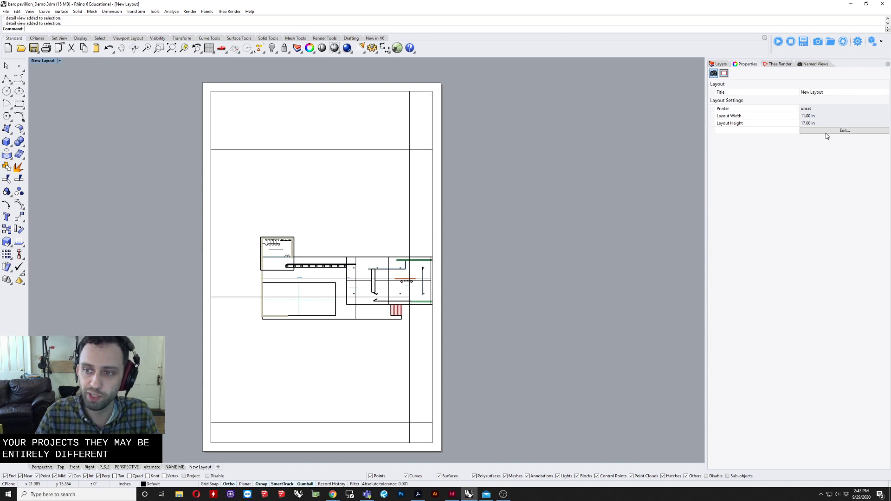
Step: Activate the detail and rescale it with the Detail Scale command to 1 inch on layout for 32 feet in model
double_click(342, 132)
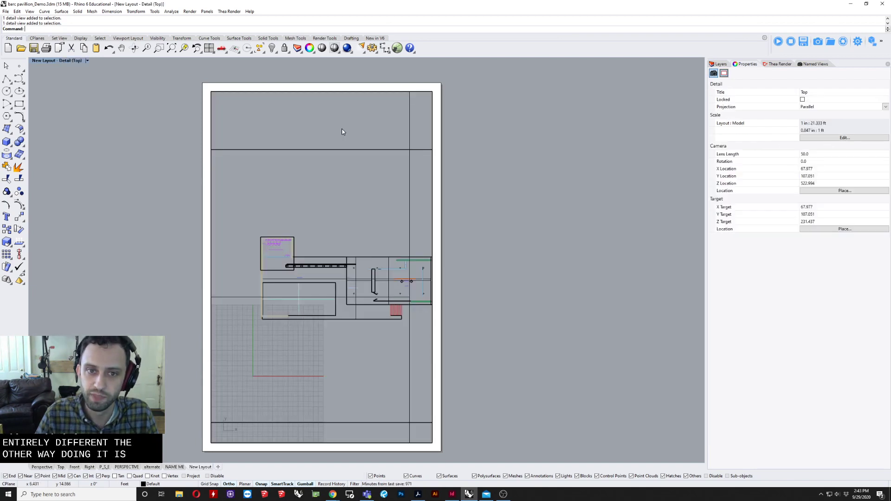
click(828, 139)
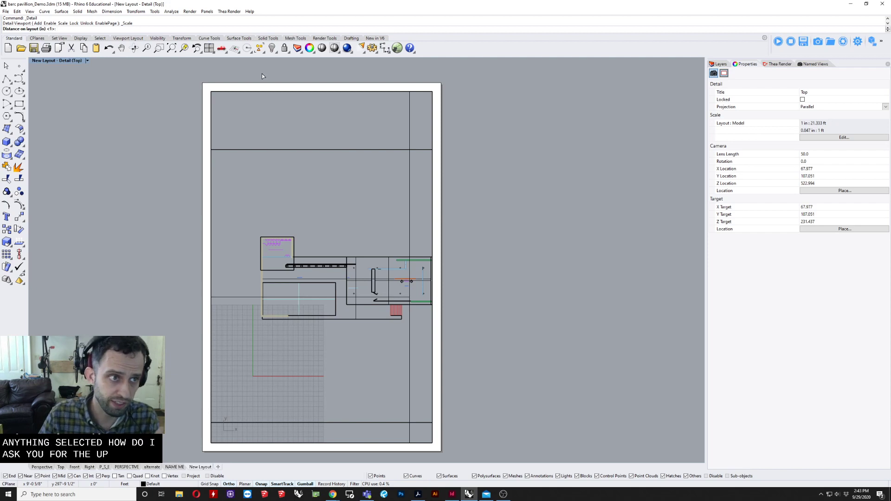
key(ctrl)
key(ctrl)
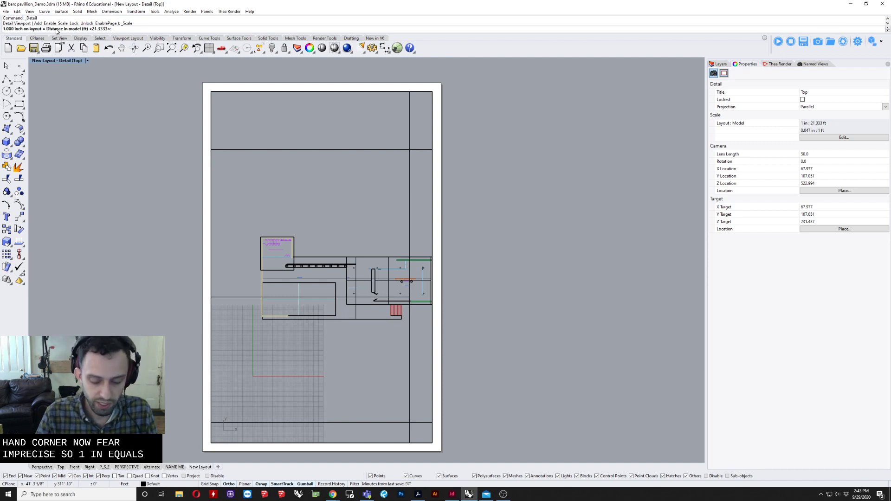
text(32)
key(Return)
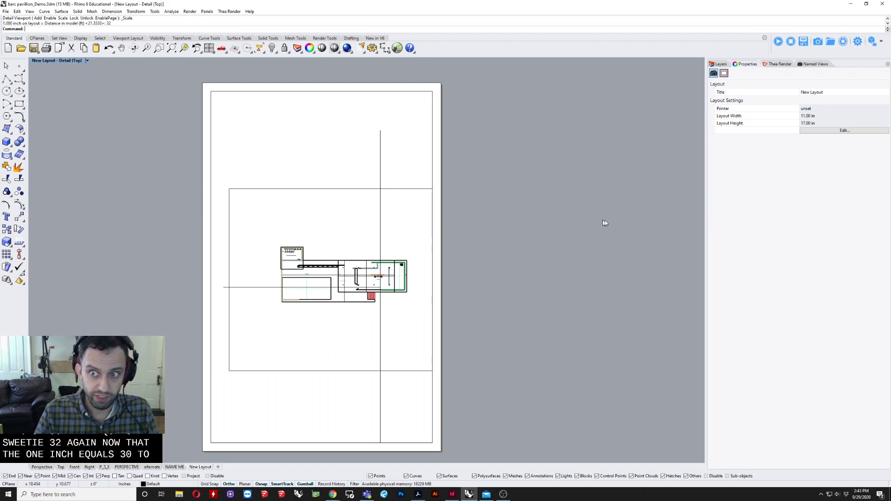
Step: Select the detail's border and set its scale back to 3 inches on page for 64 feet in model
click(396, 92)
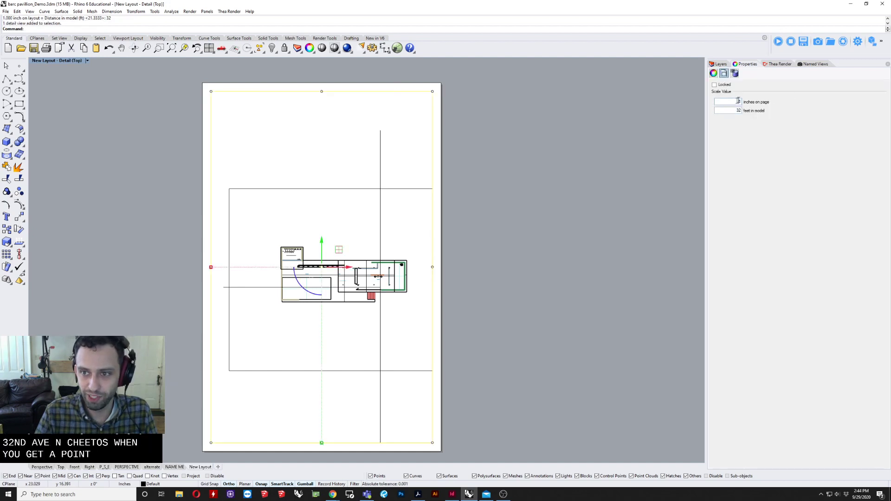
text(3)
key(Tab)
text(6)
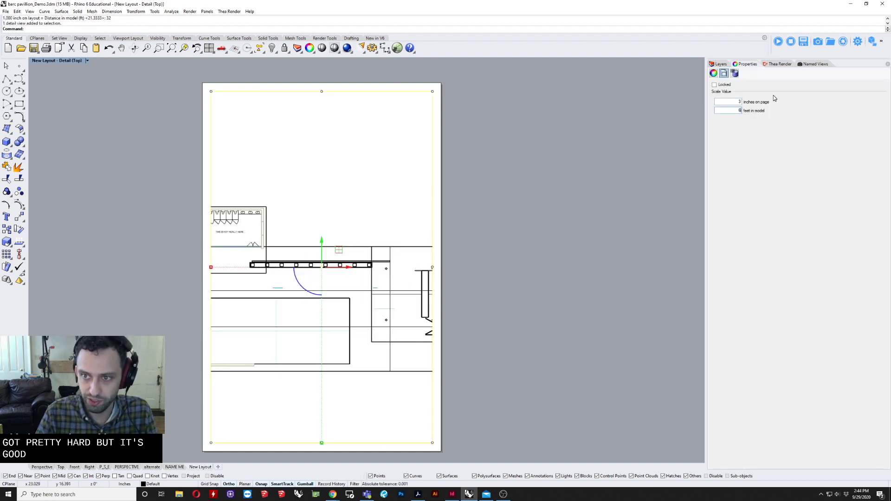
text(4)
key(Return)
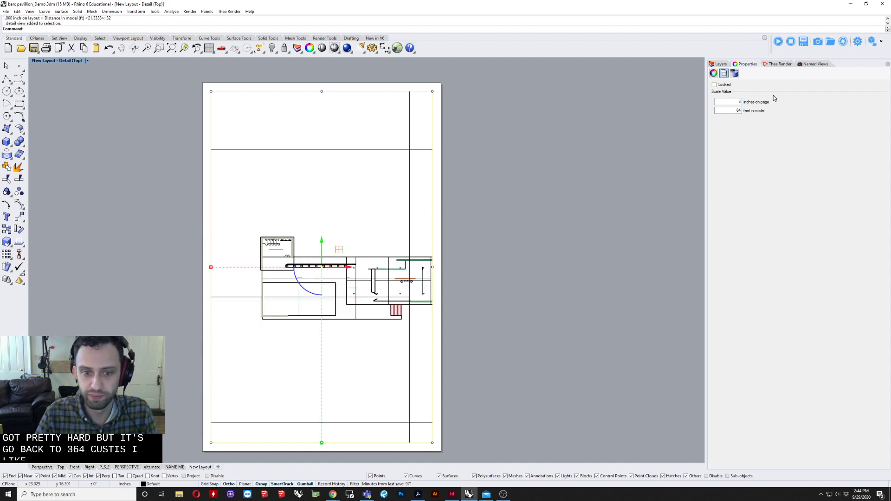
click(533, 179)
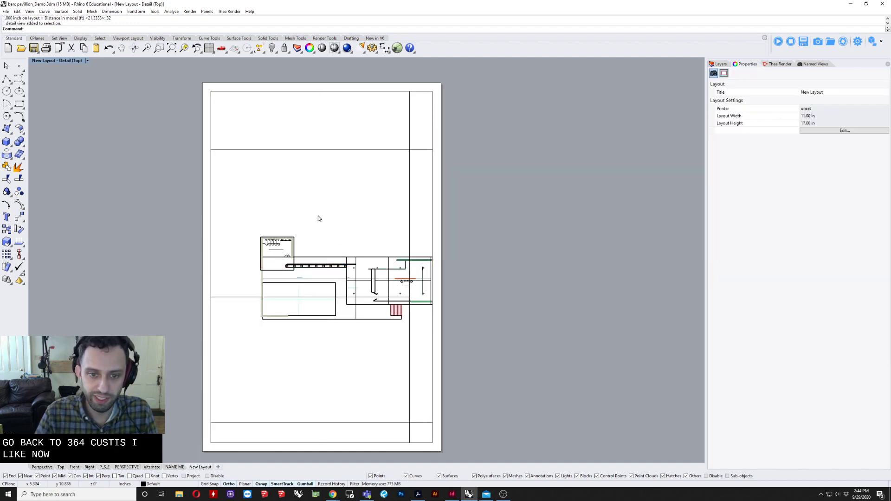
Step: Activate the detail, reframe it so the whole pavilion floor plan sits centred across the page, and return to the layout page
double_click(354, 210)
scroll(354, 211, down, 5)
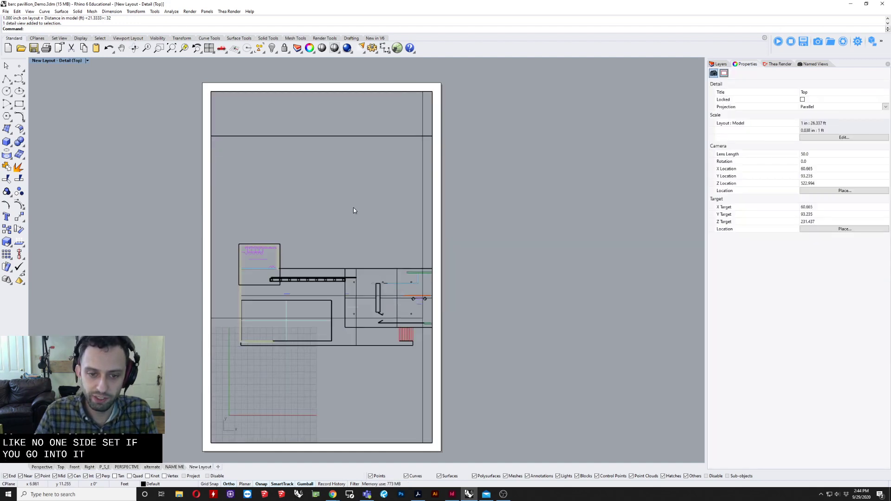
scroll(354, 210, up, 3)
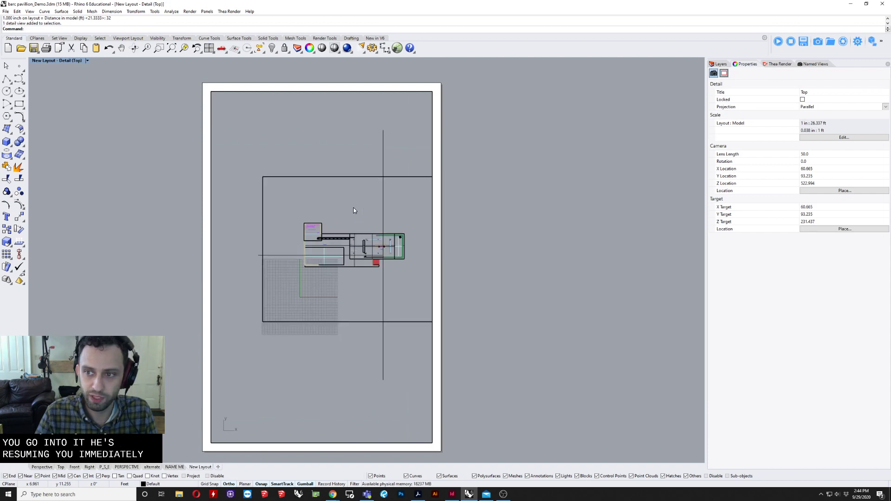
scroll(353, 209, up, 2)
scroll(352, 205, down, 2)
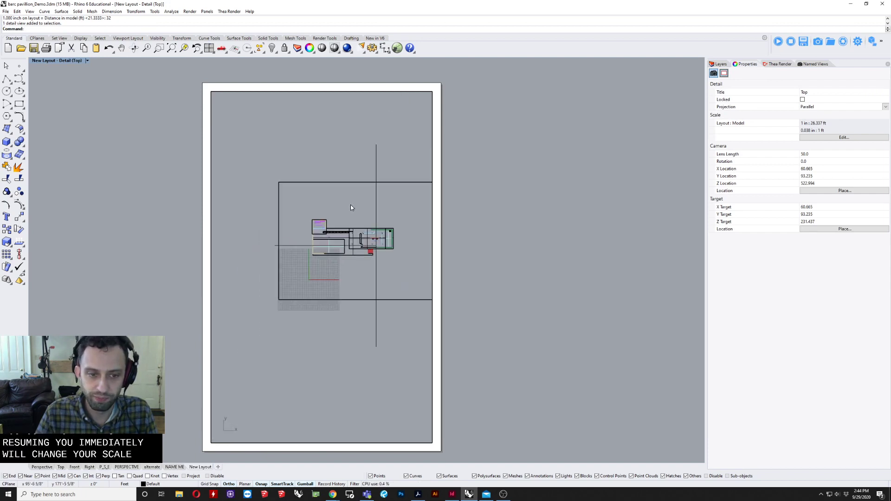
scroll(297, 219, down, 1)
scroll(288, 219, up, 1)
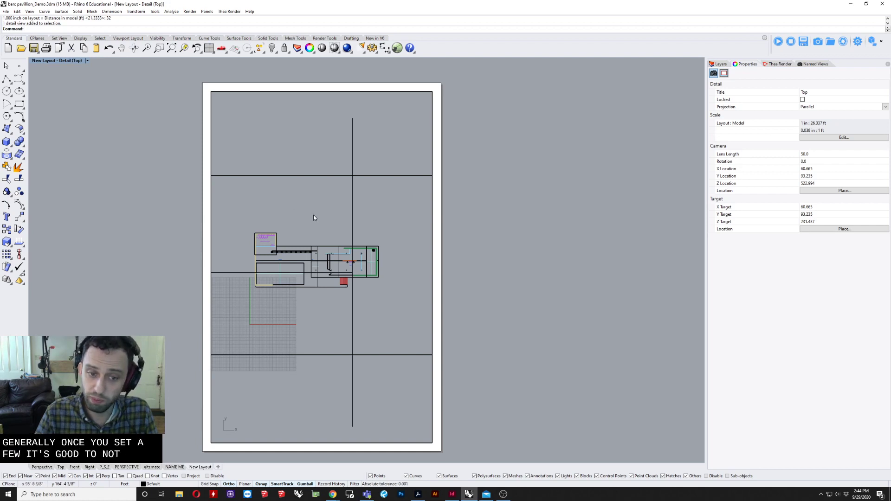
mouse_move(299, 223)
right_down()
mouse_move(313, 206)
mouse_move(271, 203)
right_up()
scroll(311, 206, up, 6)
scroll(297, 197, down, 4)
scroll(306, 193, up, 2)
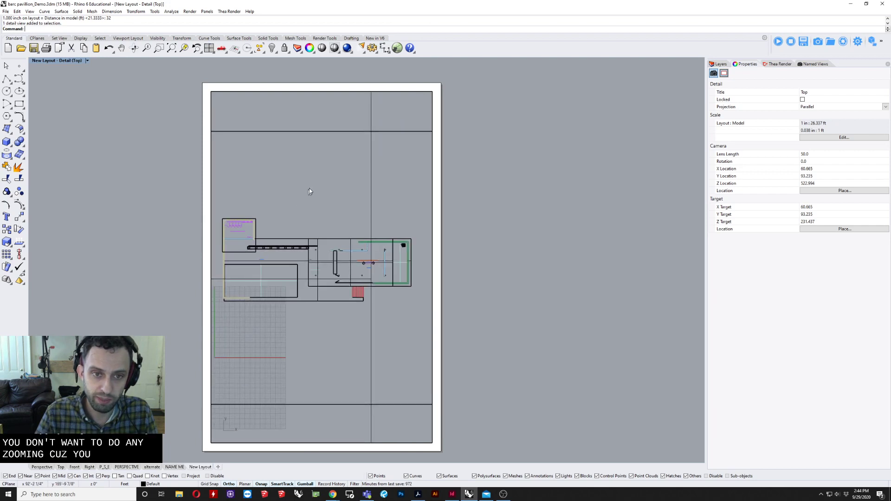
double_click(317, 176)
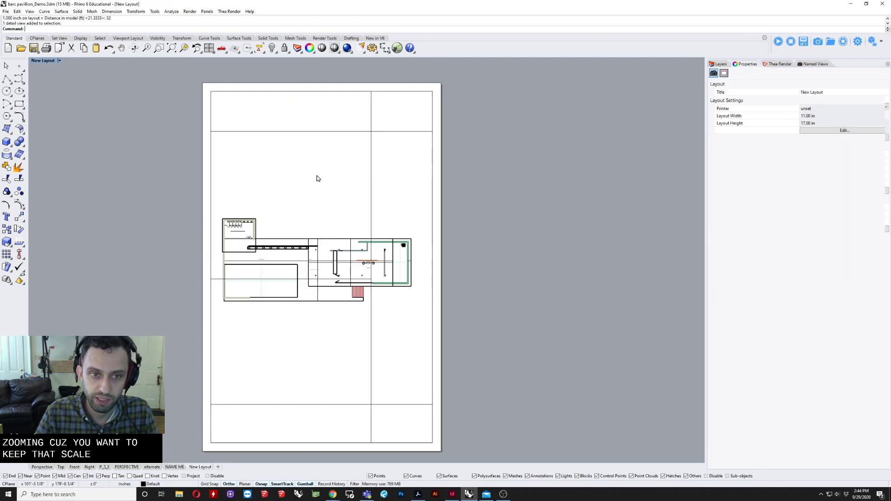
Step: Lock the detail view in its properties and look over the floor plan on the layout page
click(416, 96)
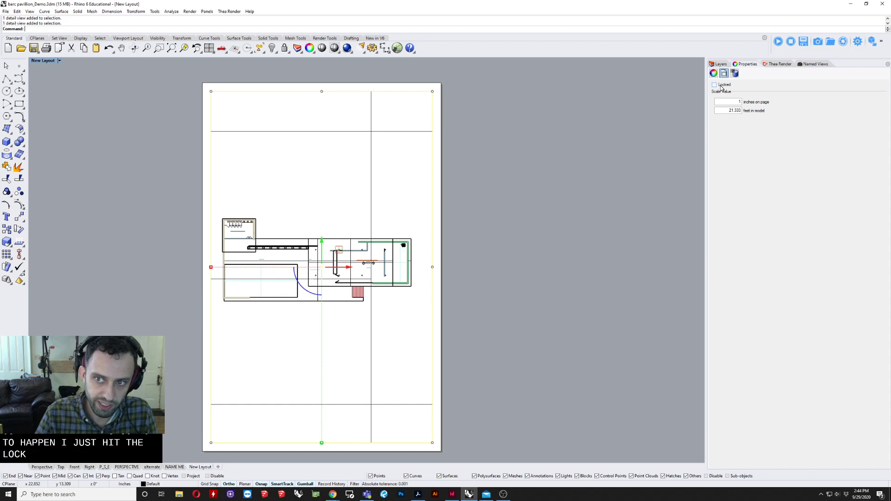
click(545, 179)
scroll(298, 210, down, 3)
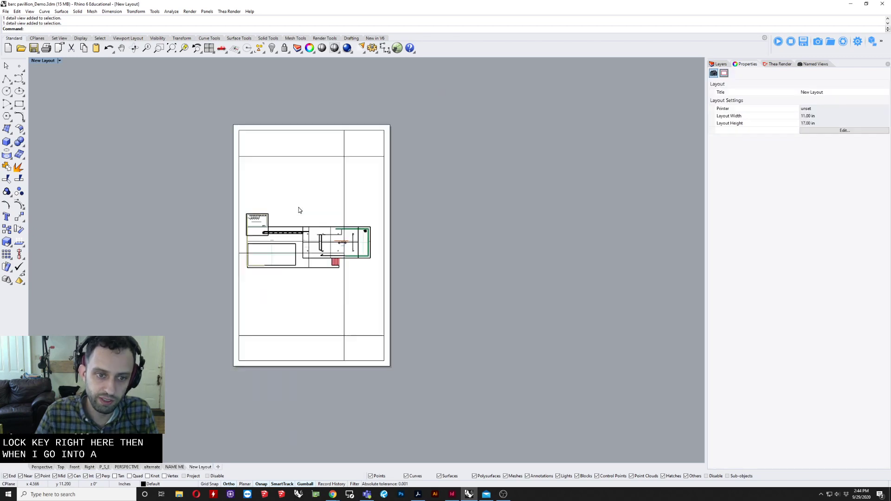
scroll(304, 222, up, 2)
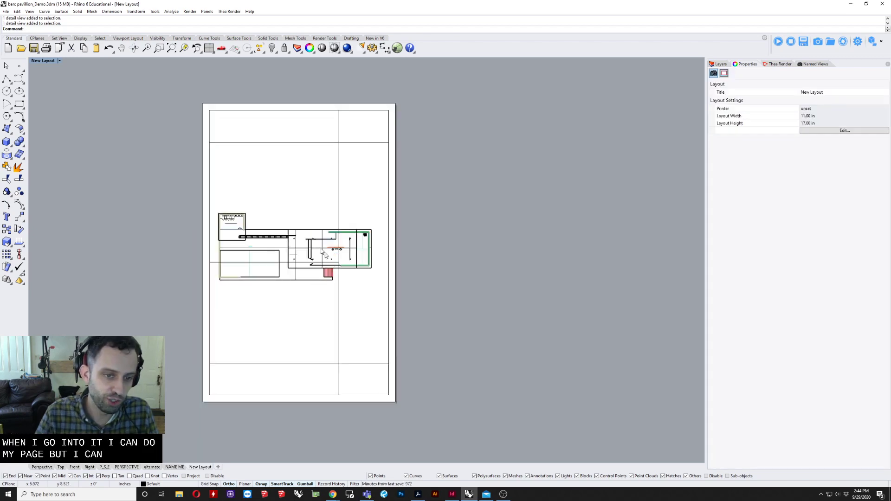
scroll(223, 172, up, 3)
scroll(509, 267, down, 3)
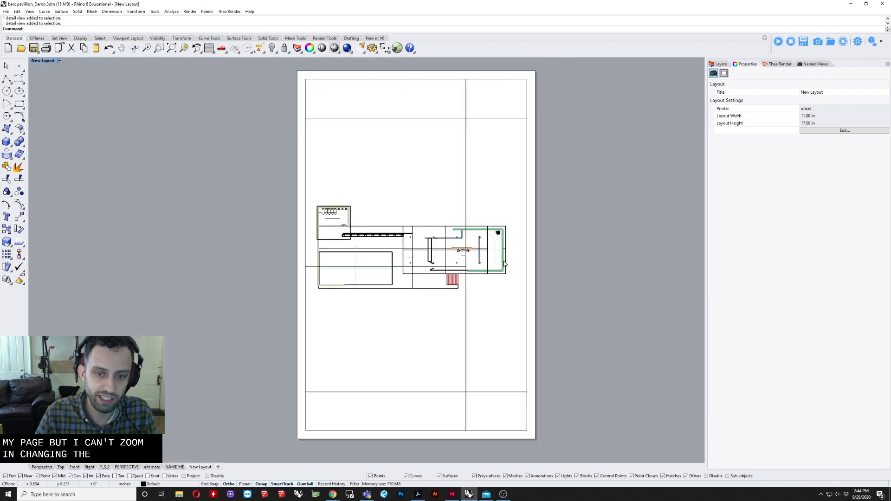
scroll(426, 309, up, 1)
right_drag(400, 172, 350, 189)
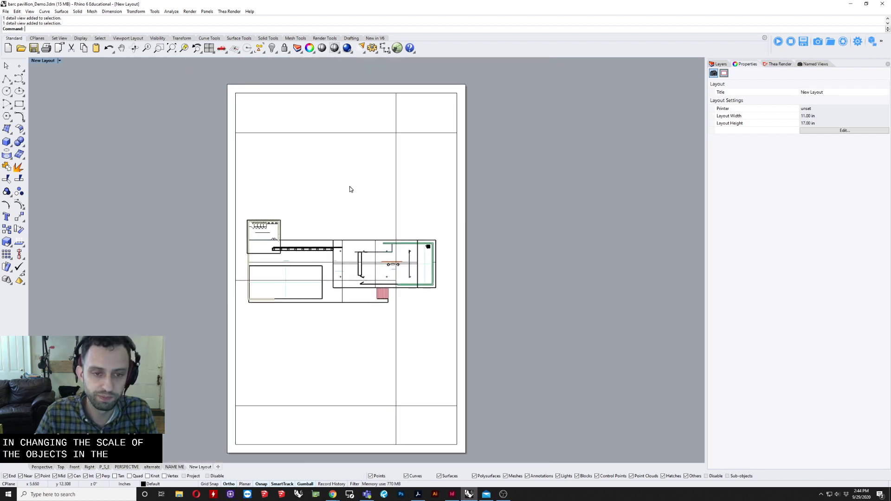
Step: Activate the locked detail view and set its display mode to Arctic
double_click(314, 170)
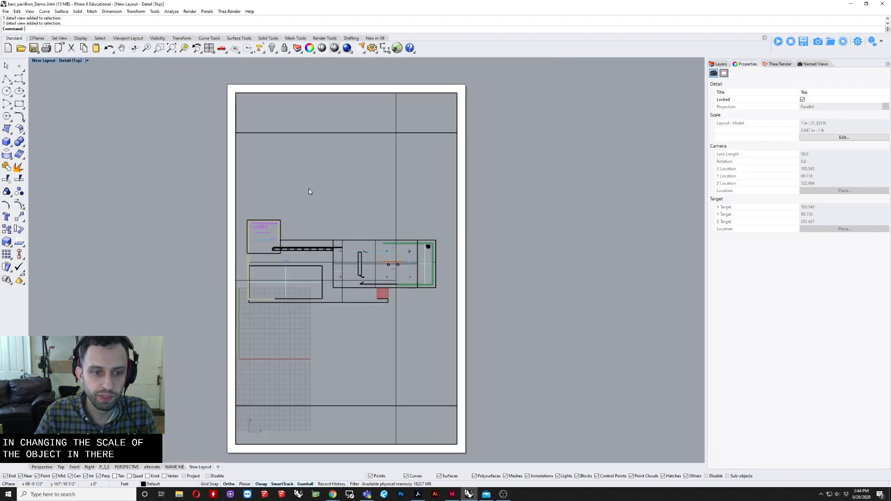
scroll(310, 184, down, 3)
scroll(312, 185, up, 2)
right_drag(313, 195, 280, 231)
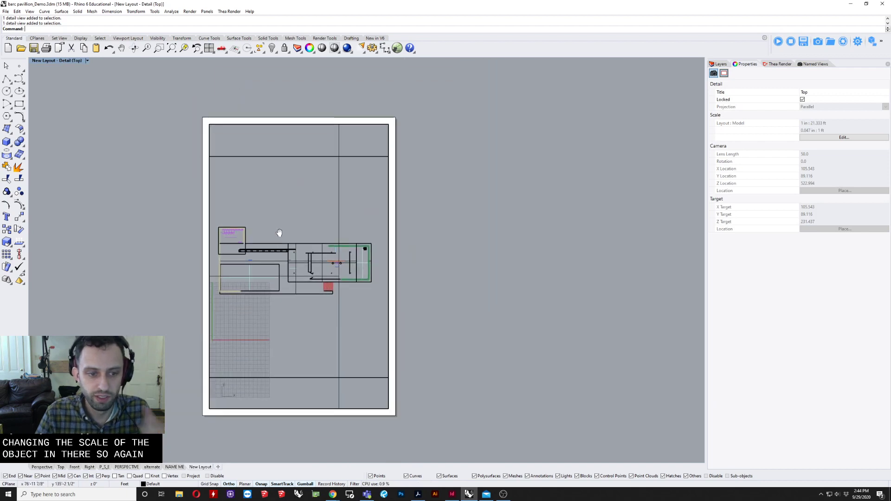
scroll(280, 231, up, 2)
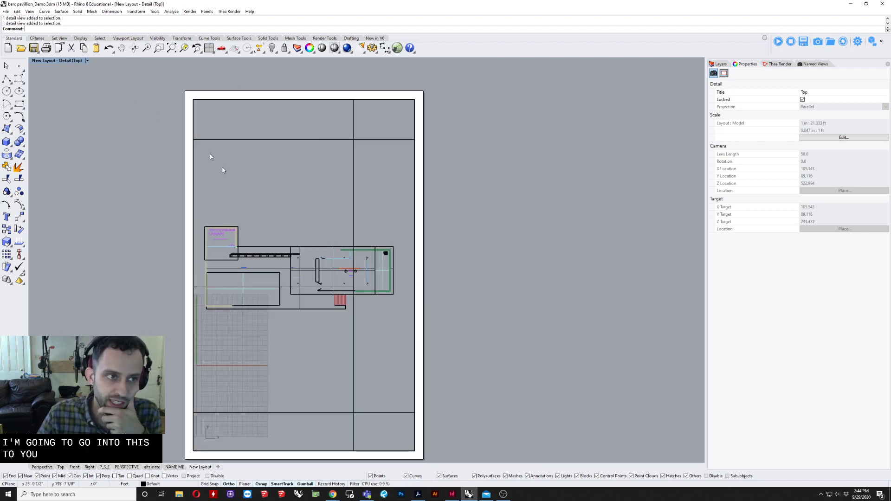
click(68, 61)
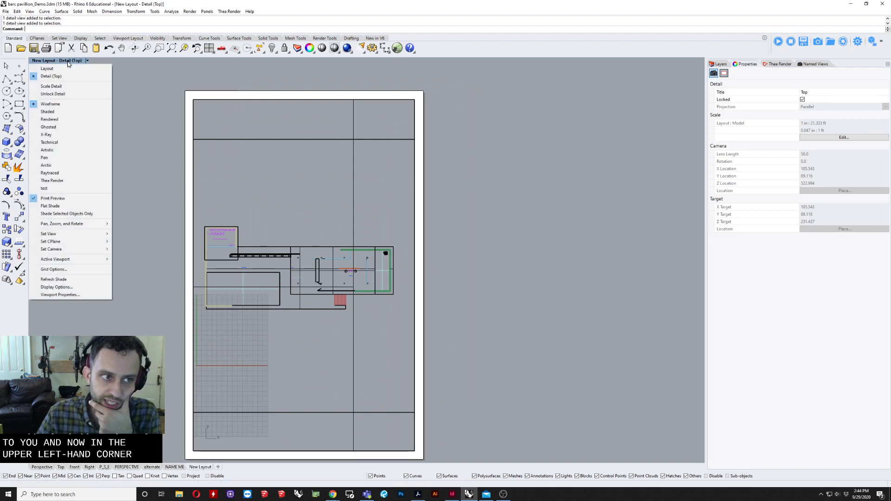
click(46, 165)
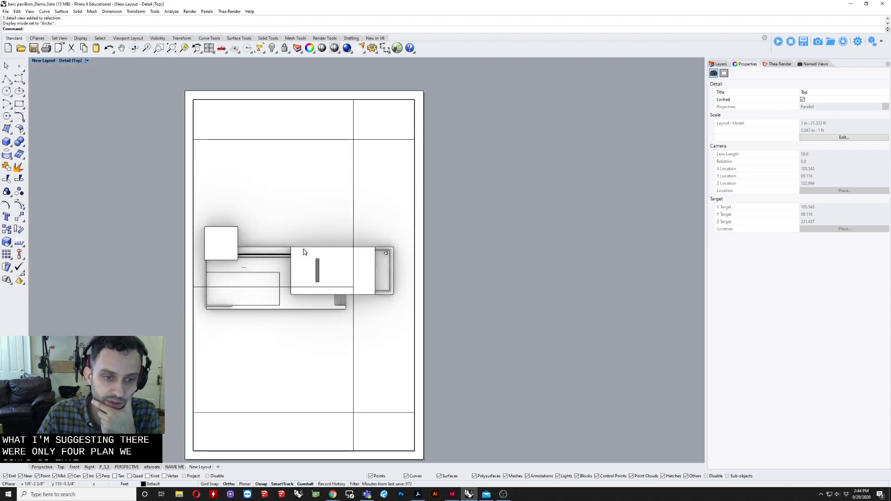
Step: Hide the vertical clipping plane crossing the plan inside the detail, and return to the layout page
right_drag(320, 155, 363, 210)
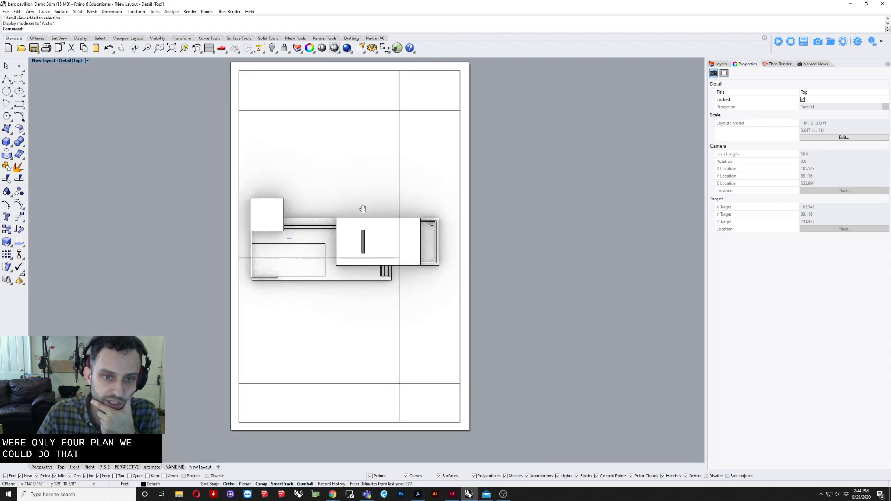
click(399, 119)
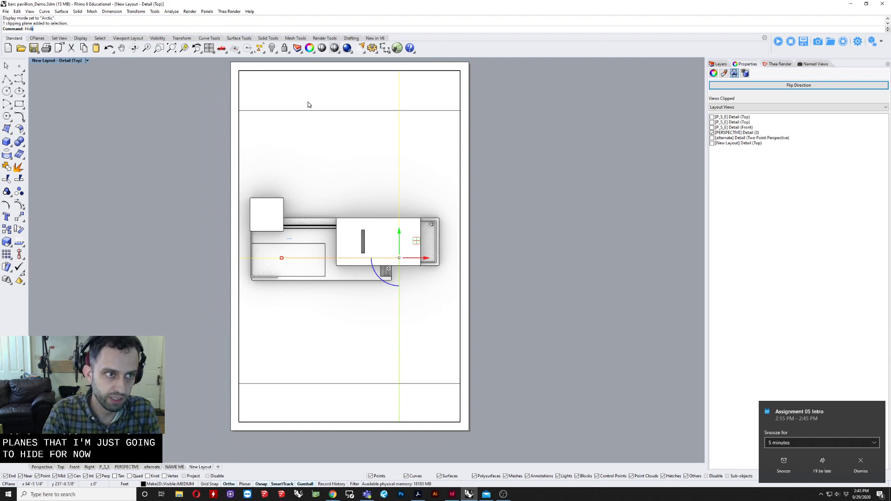
key(ctrl+h)
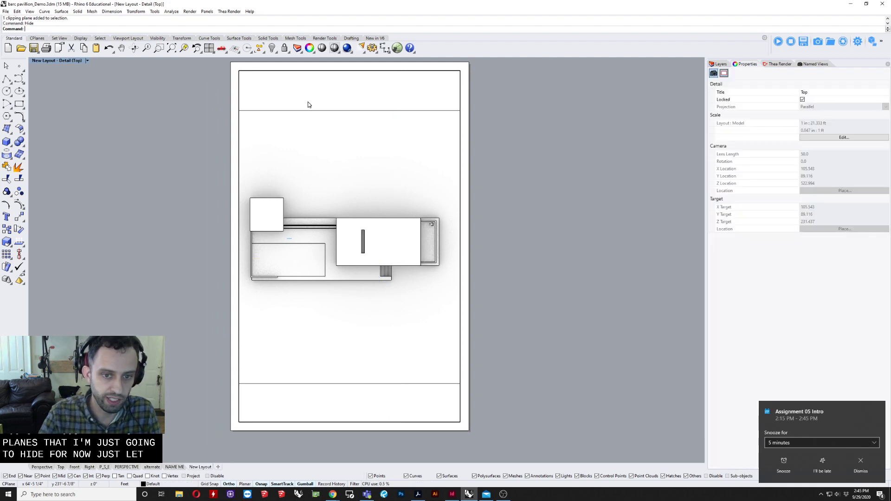
click(363, 149)
double_click(515, 99)
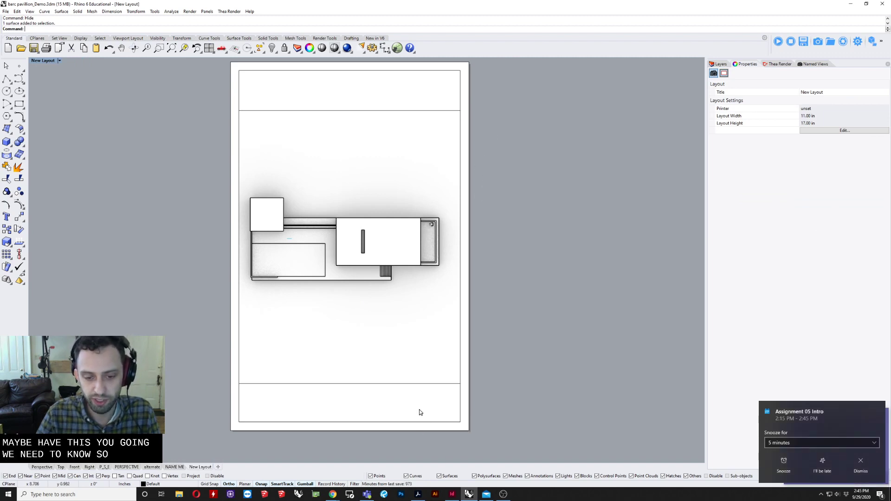
Step: Dismiss the calendar reminders and raise the bottom edge of the plan detail to just below the pavilion
click(419, 423)
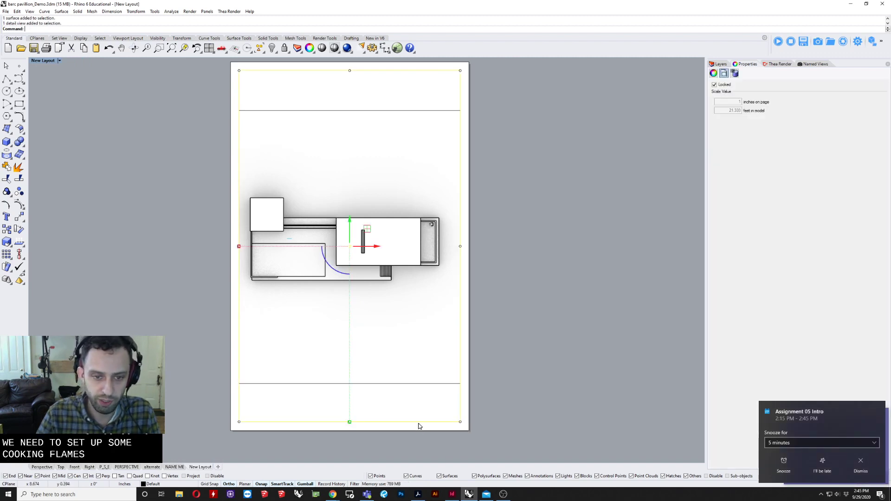
click(208, 408)
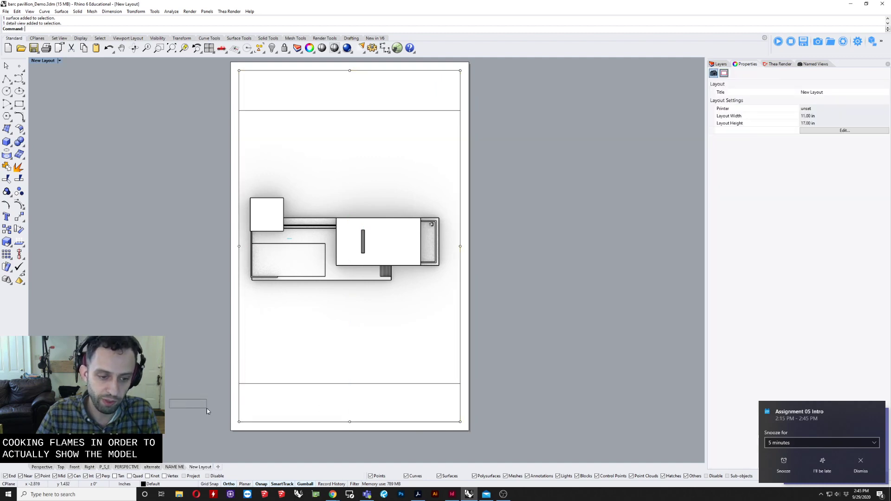
click(253, 422)
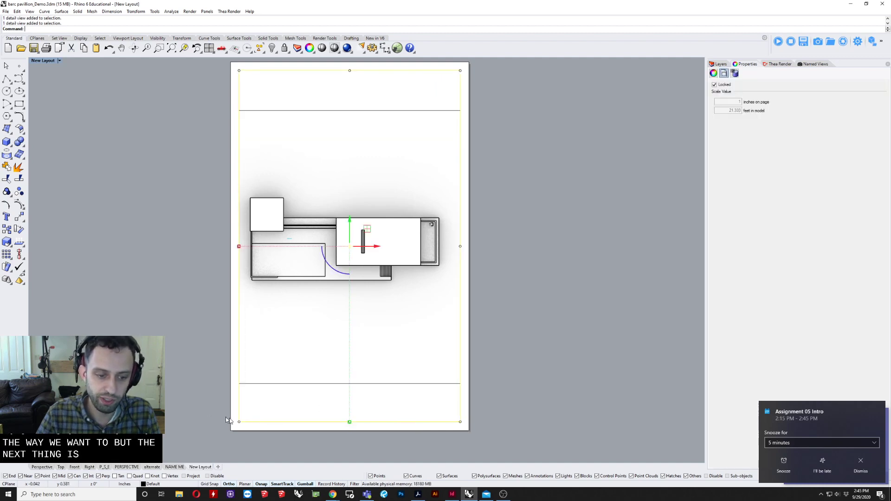
drag(195, 408, 488, 436)
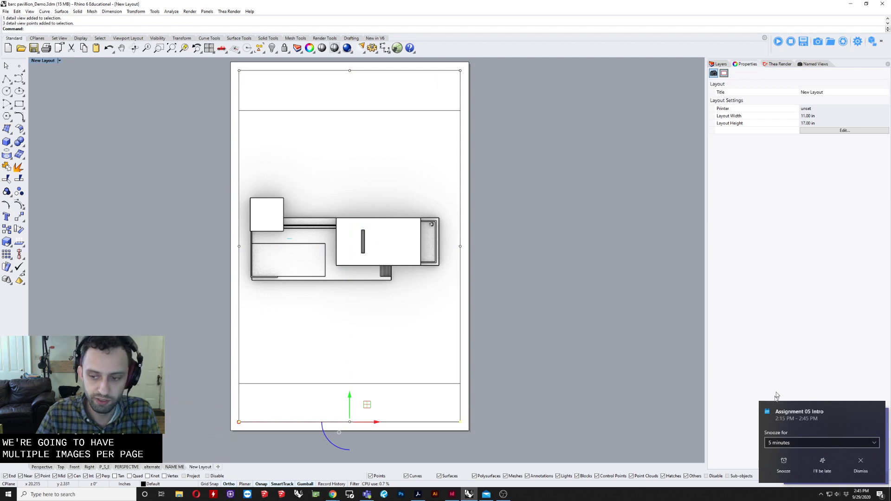
click(867, 464)
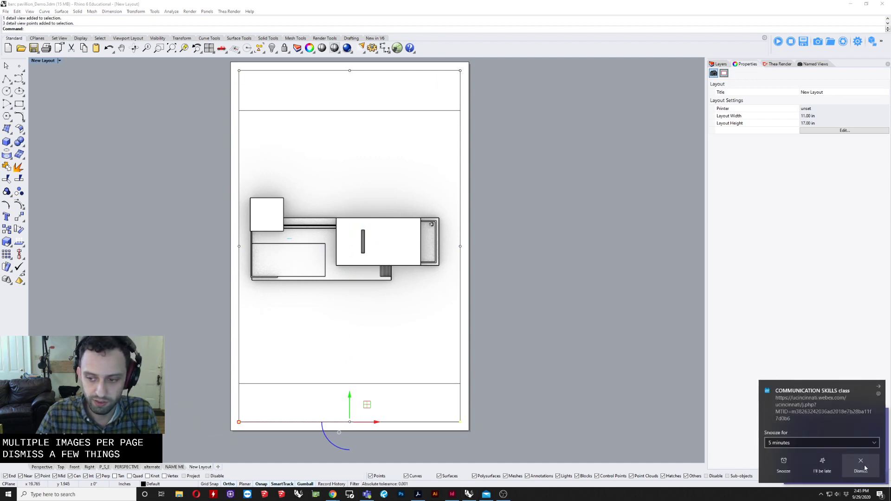
click(862, 466)
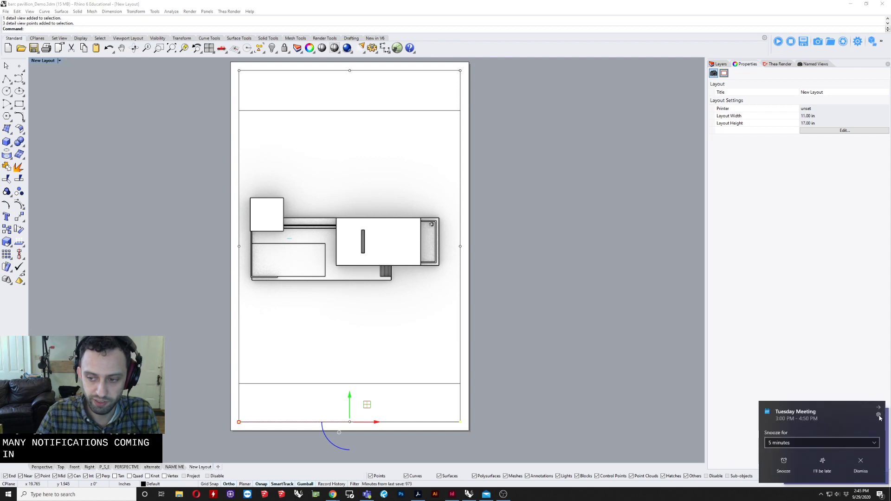
click(862, 466)
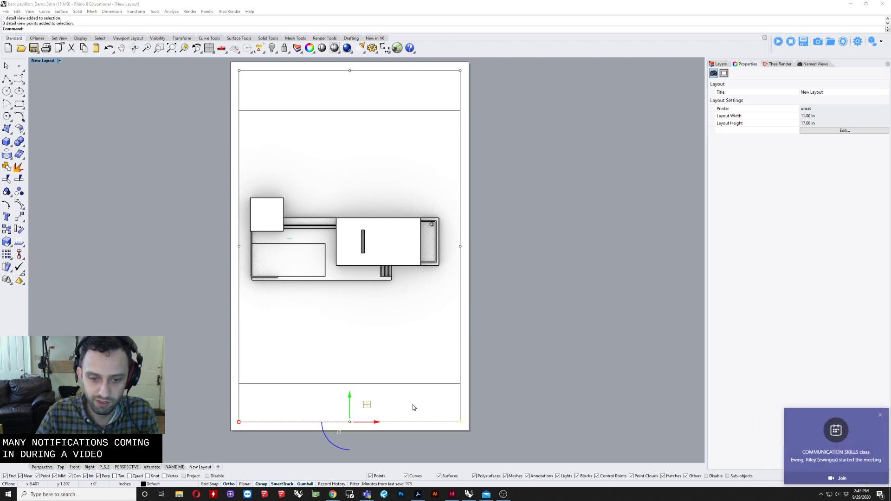
drag(350, 401, 350, 280)
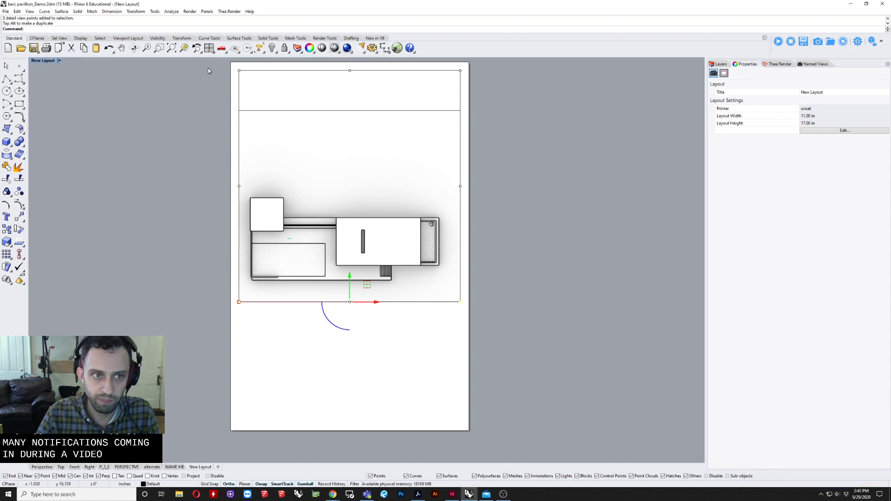
Step: Lower the top edge of the plan detail to just above the pavilion so the frame fits closely around it
click(259, 70)
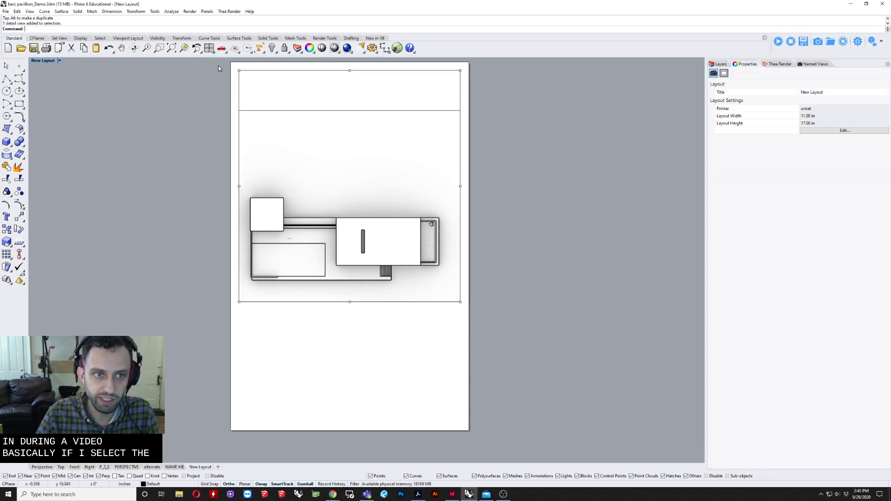
drag(217, 64, 465, 87)
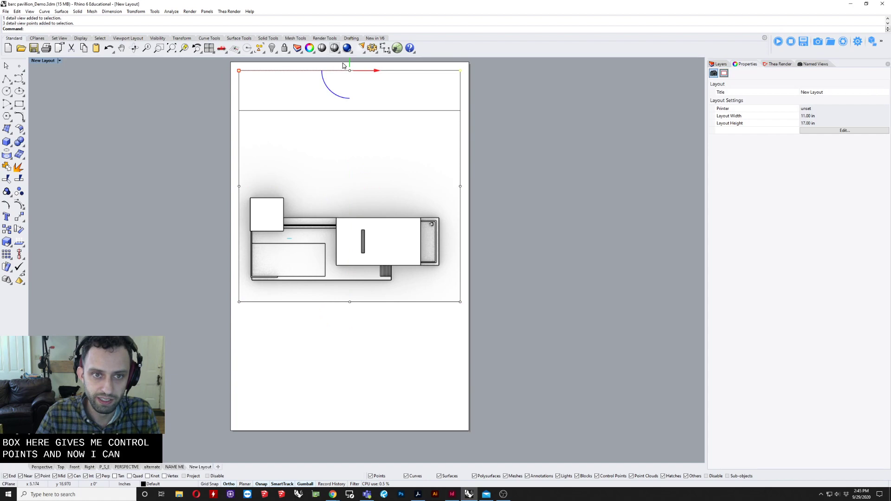
drag(349, 66, 337, 175)
click(498, 267)
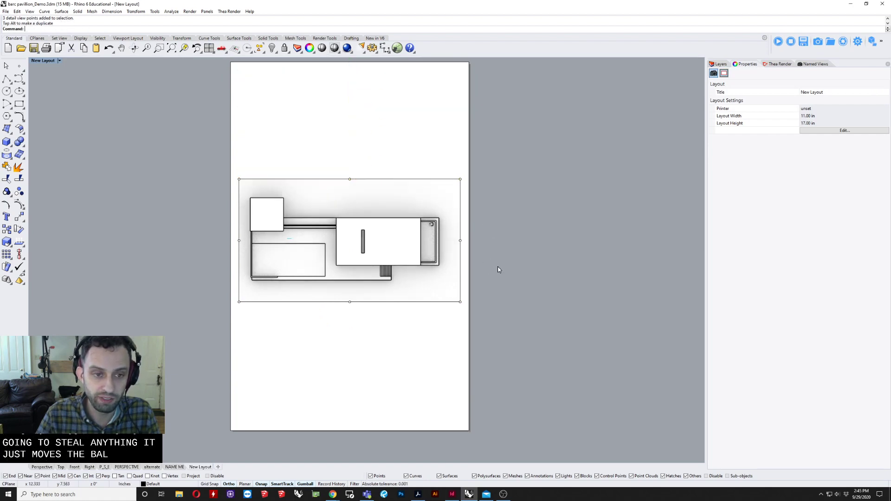
Step: Shift the cropped plan detail straight up with the gumball into the upper part of the page
right_drag(379, 176, 379, 225)
click(365, 231)
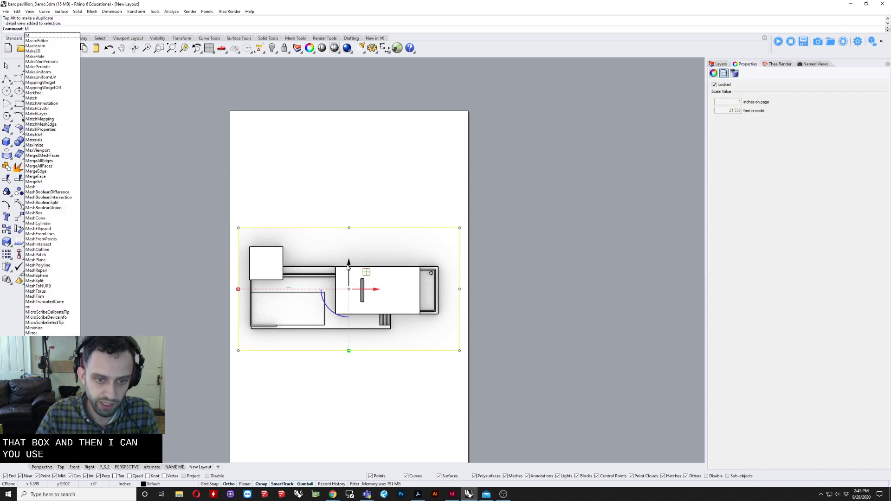
drag(354, 266, 357, 176)
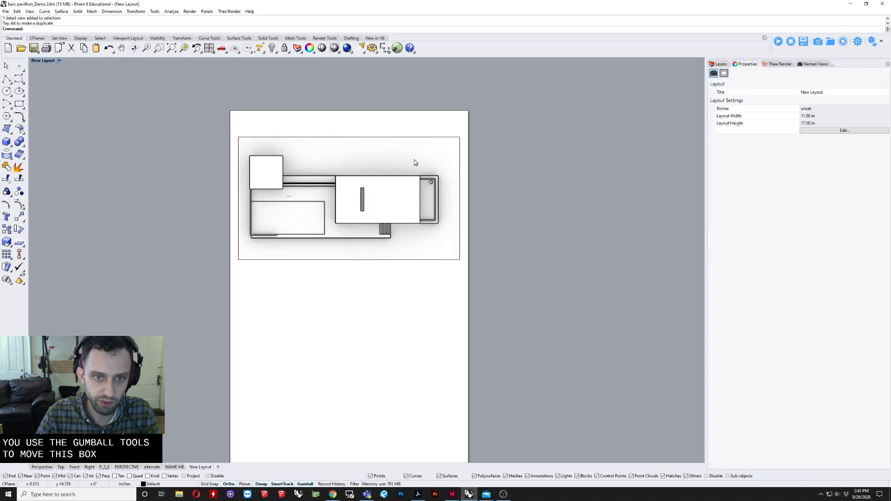
Step: Move the plan detail slightly down the page with the Move command
text(move)
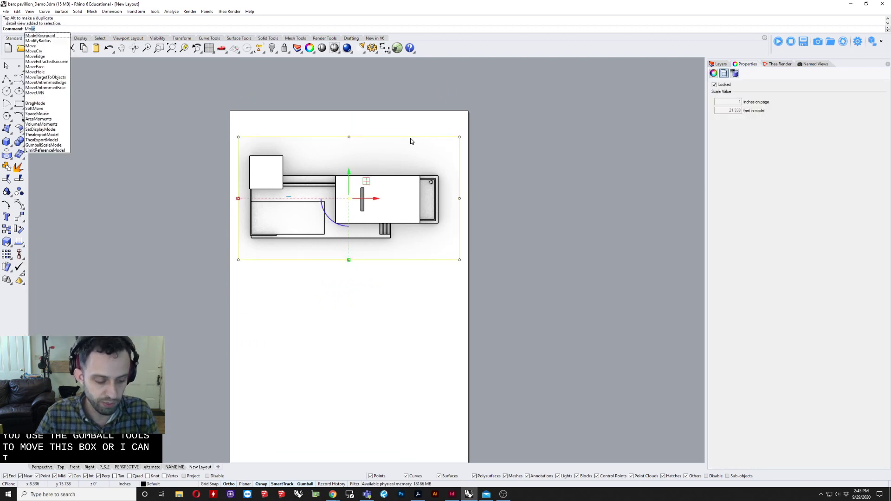
key(Return)
click(410, 138)
click(411, 160)
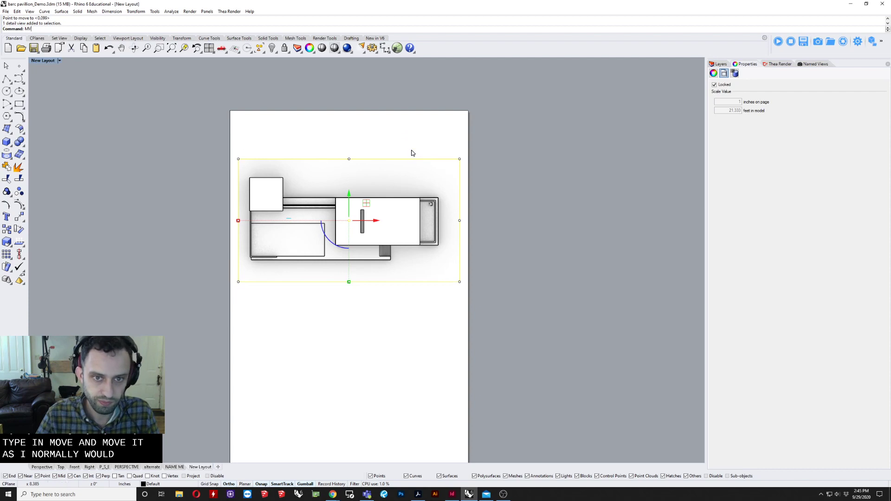
key(Escape)
Step: Shift the plan detail up with the gumball until it sits close beneath the page's top edge, and deselect it
click(357, 168)
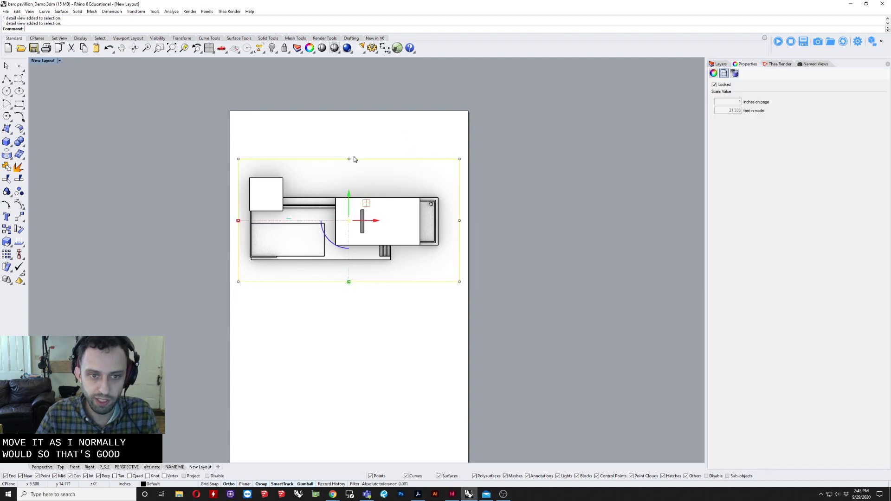
drag(349, 201, 350, 167)
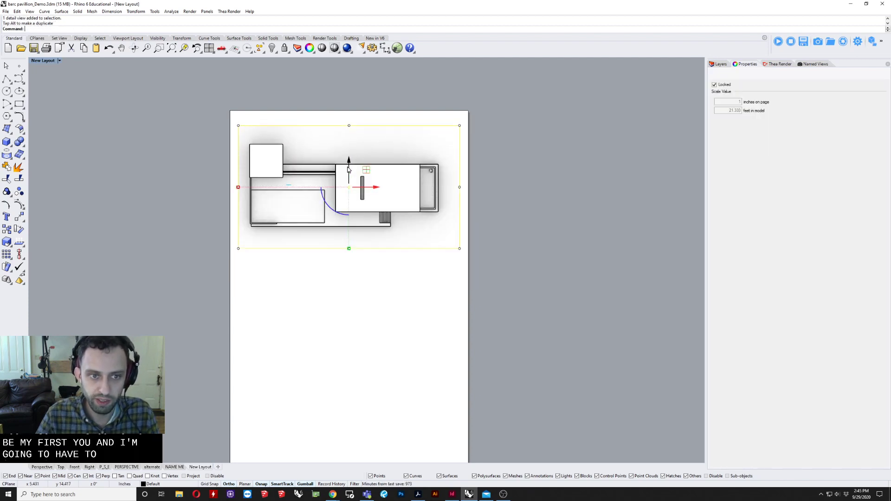
click(592, 171)
Step: Add a second detail view directly beneath the plan detail, matching its width and sharing its lower edge
right_drag(457, 291, 438, 268)
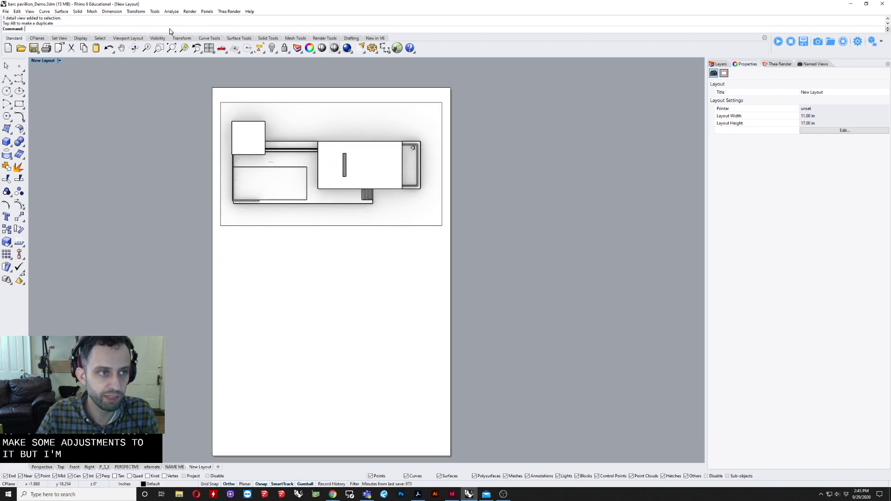
click(43, 61)
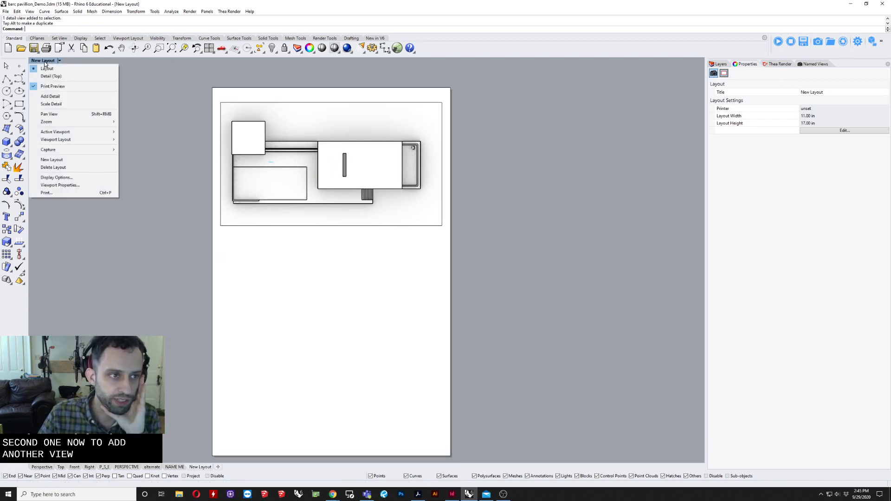
click(51, 97)
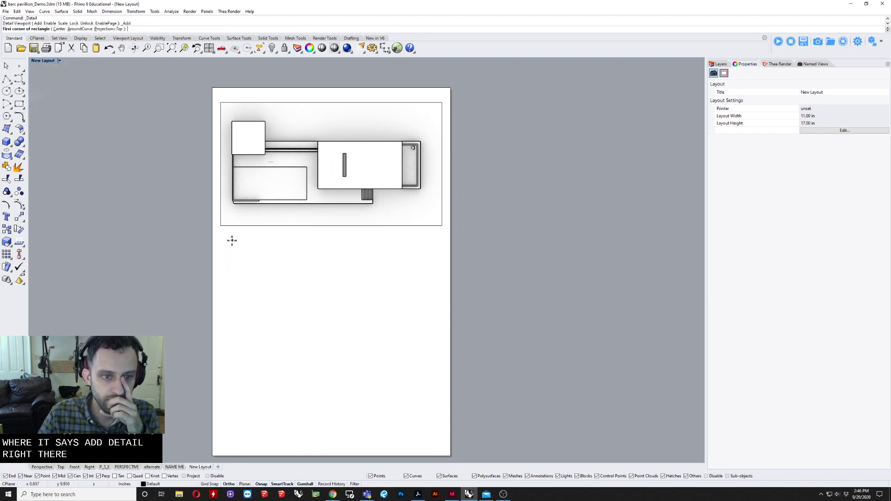
click(218, 226)
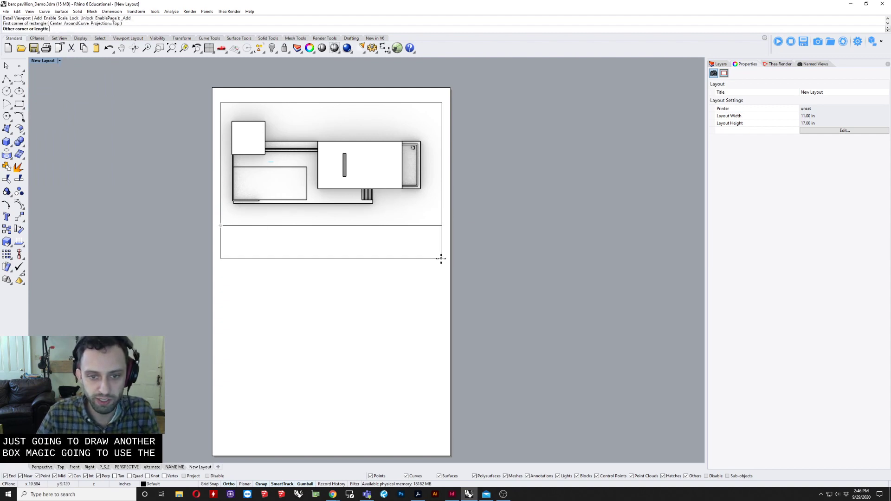
click(442, 315)
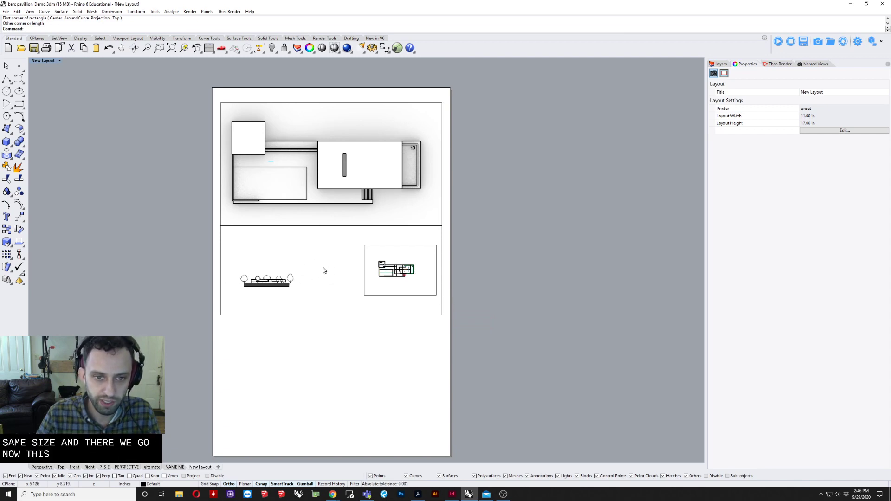
Step: Activate the new detail, frame the pavilion model near its centre, and keep the detail active
double_click(340, 265)
right_drag(339, 263, 241, 273)
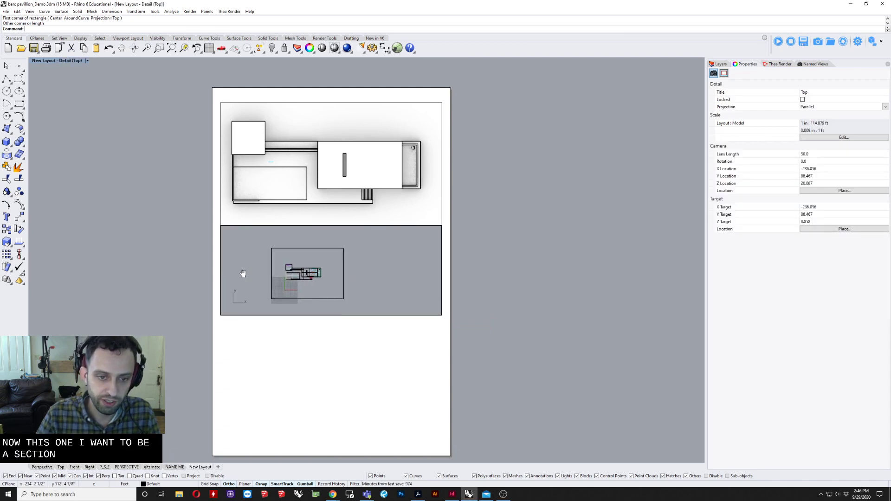
scroll(288, 271, up, 3)
mouse_move(321, 278)
right_down()
mouse_move(322, 229)
mouse_move(328, 261)
right_up()
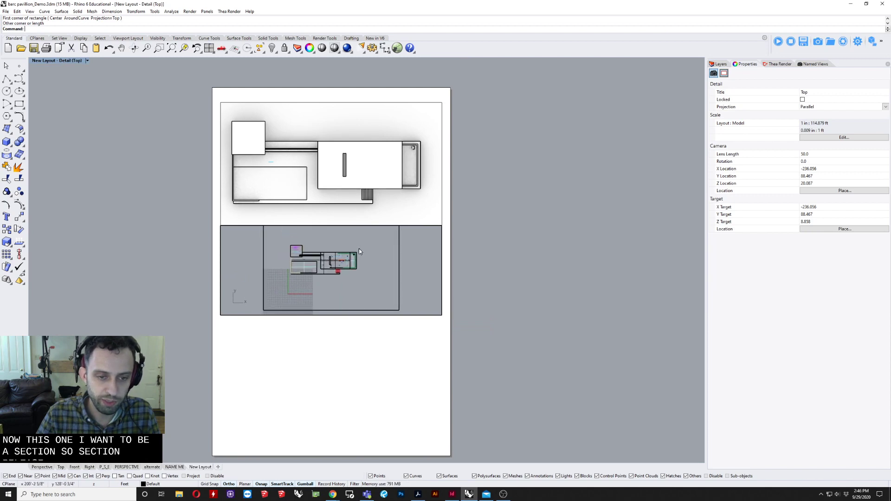
double_click(422, 258)
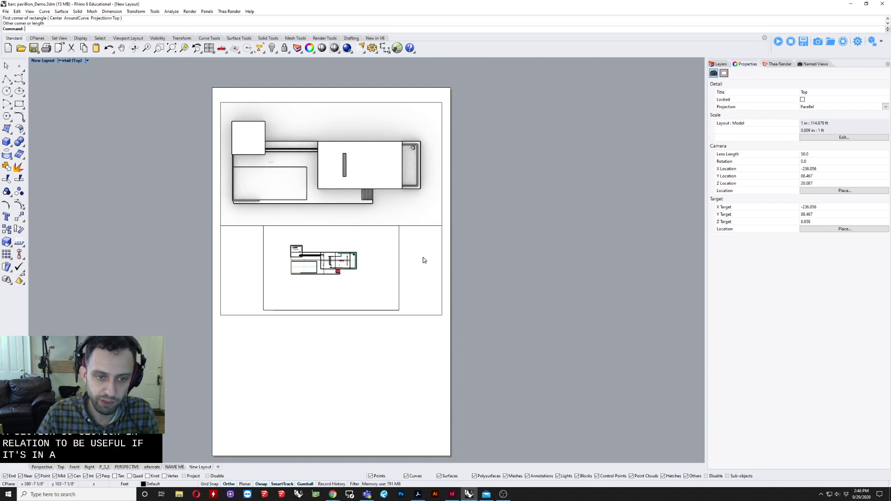
double_click(253, 246)
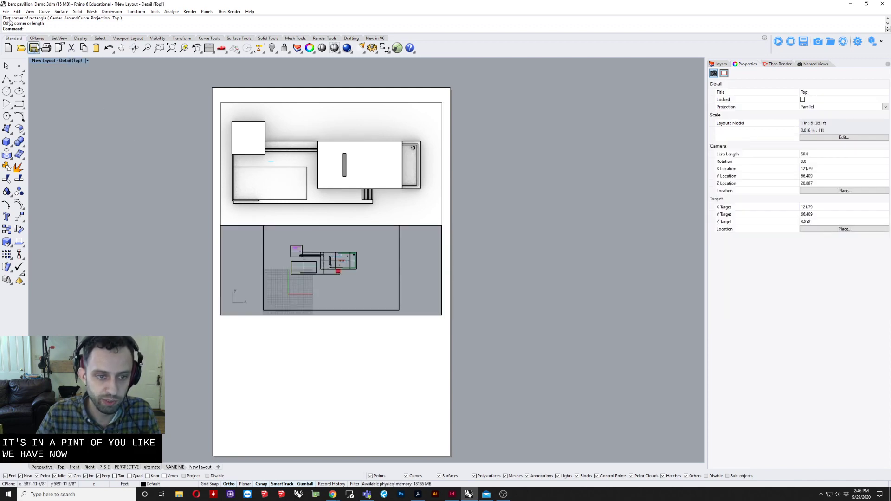
Step: Set the lower detail's view to Front and enlarge the pavilion elevation within it
click(60, 63)
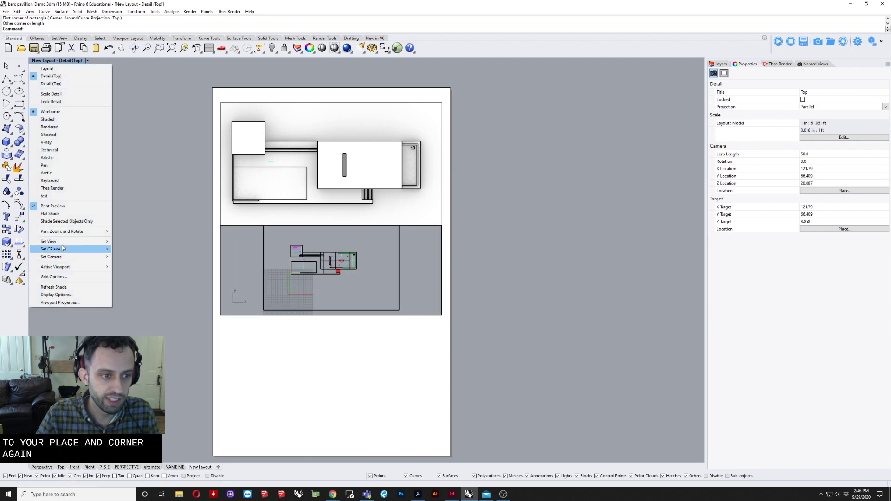
mouse_move(70, 245)
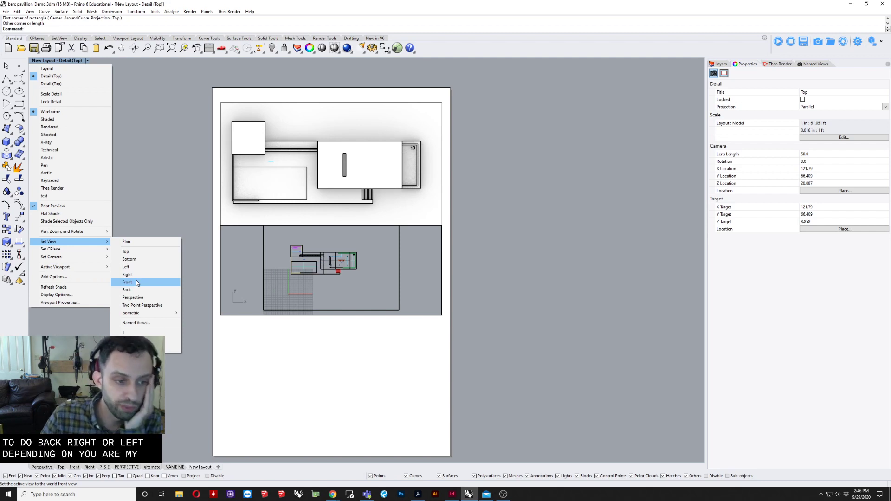
click(138, 283)
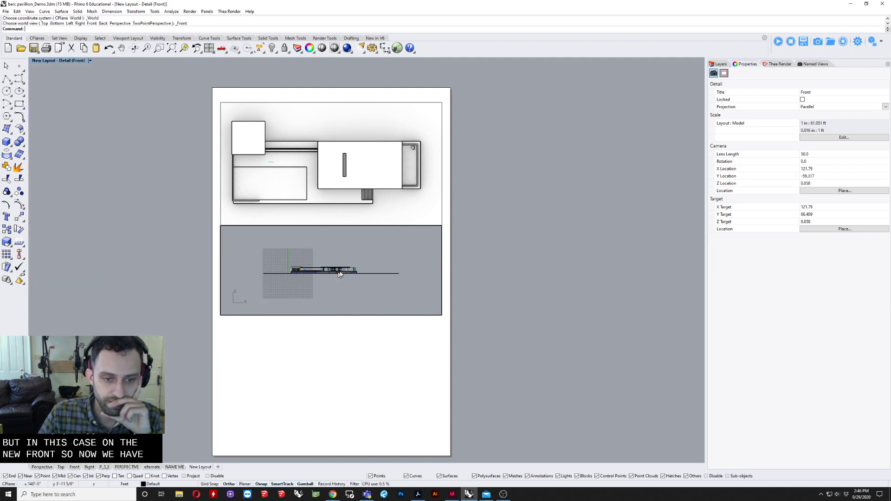
scroll(322, 274, up, 3)
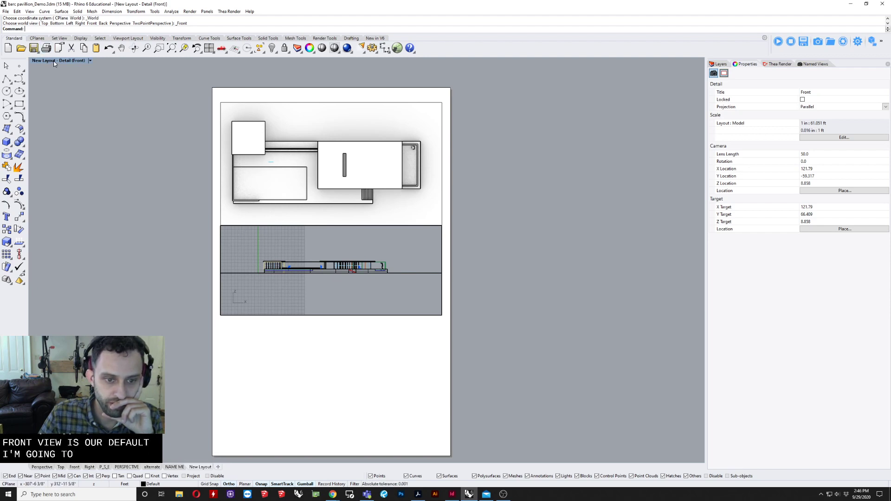
Step: Set the front-view detail's scale to 3 inches on the page for 64 feet in the model, lock it, and deselect it
double_click(482, 296)
click(367, 318)
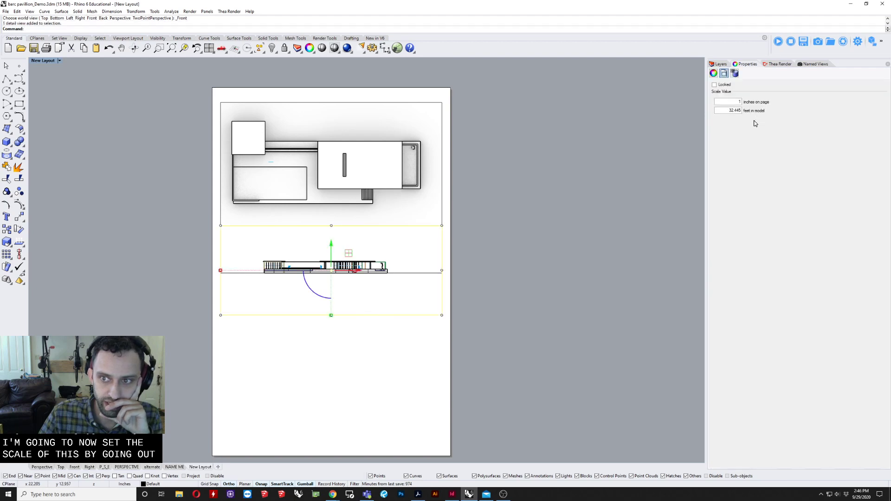
click(738, 101)
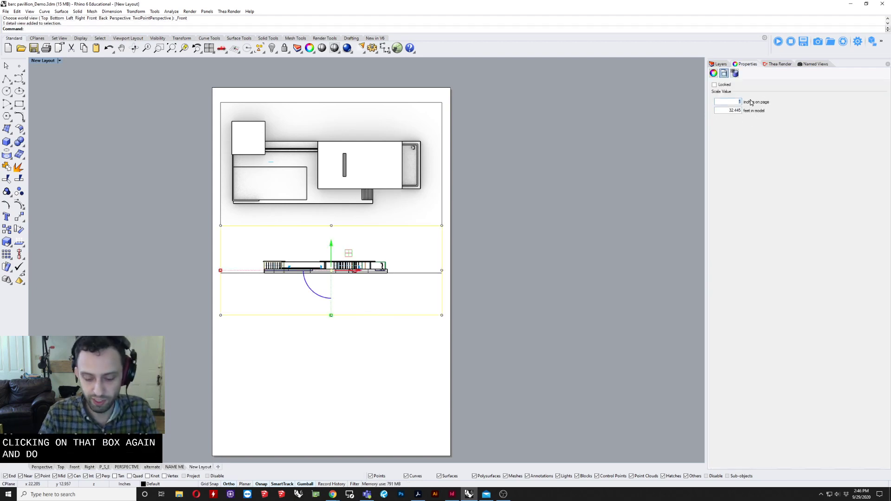
text(3)
key(Tab)
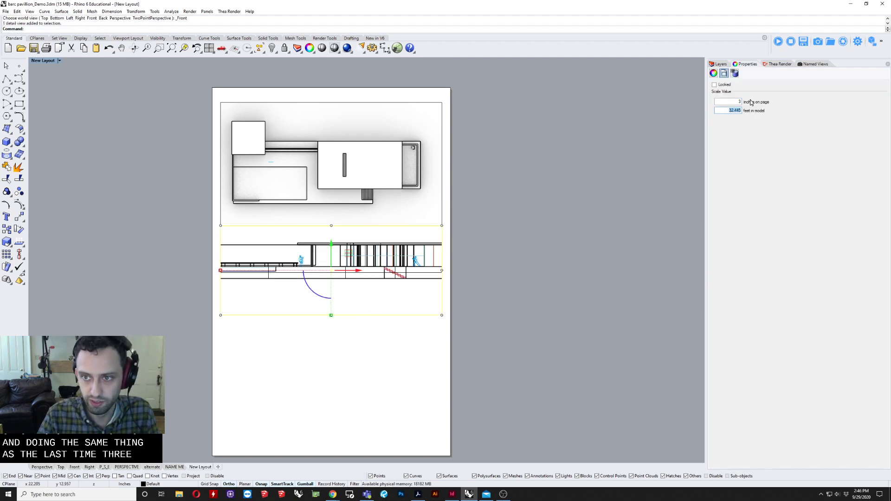
key(Tab)
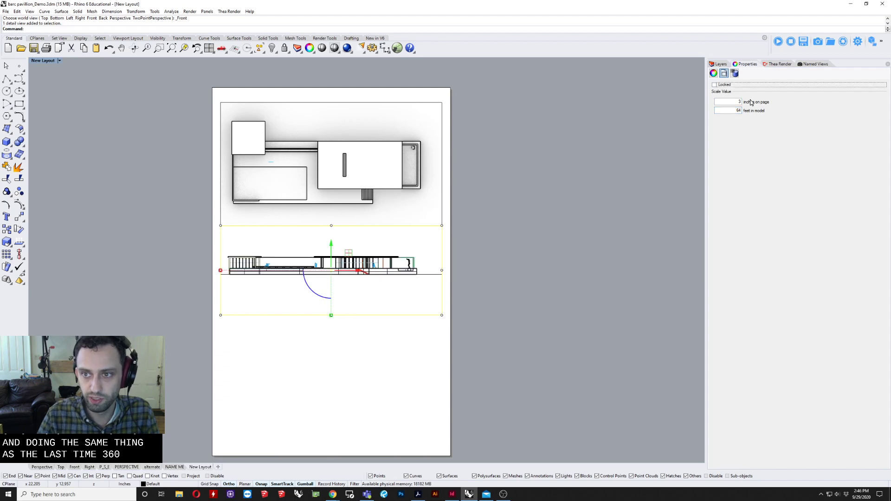
click(714, 87)
click(567, 261)
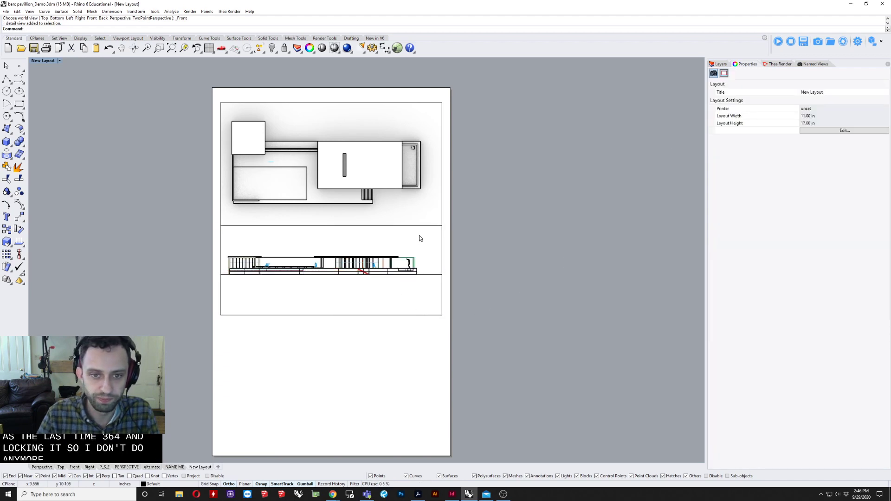
Step: Draw a vertical guide polyline from the plan's lower-right corner down past the front-view detail
right_drag(302, 232, 309, 262)
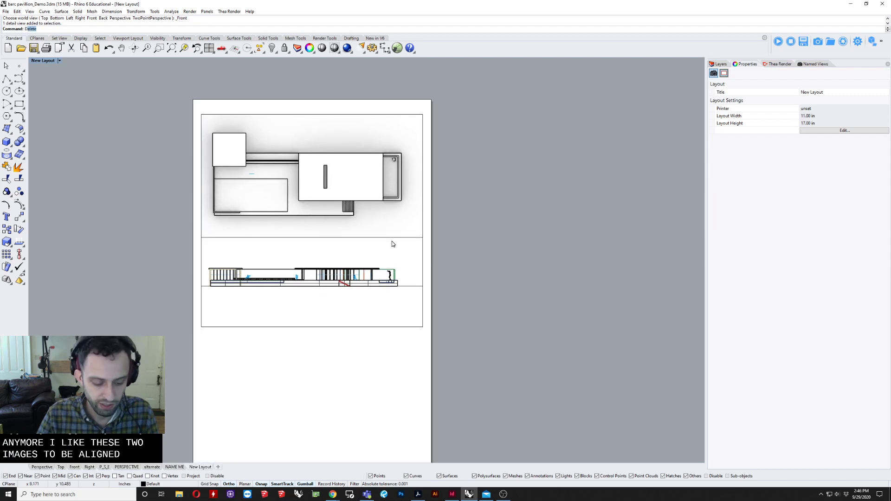
key(Return)
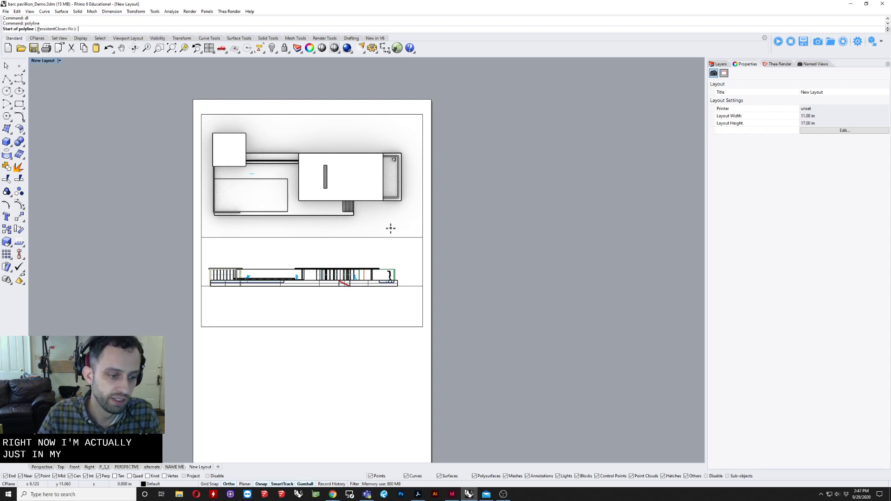
click(402, 199)
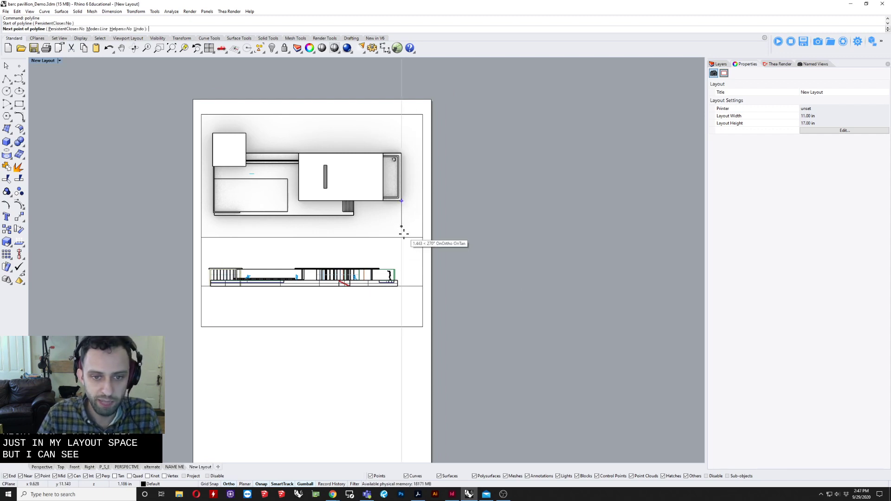
click(405, 396)
key(Return)
Step: Move the front-view detail horizontally so the elevation base's lower-right corner snaps to the vertical guide line
scroll(392, 291, up, 2)
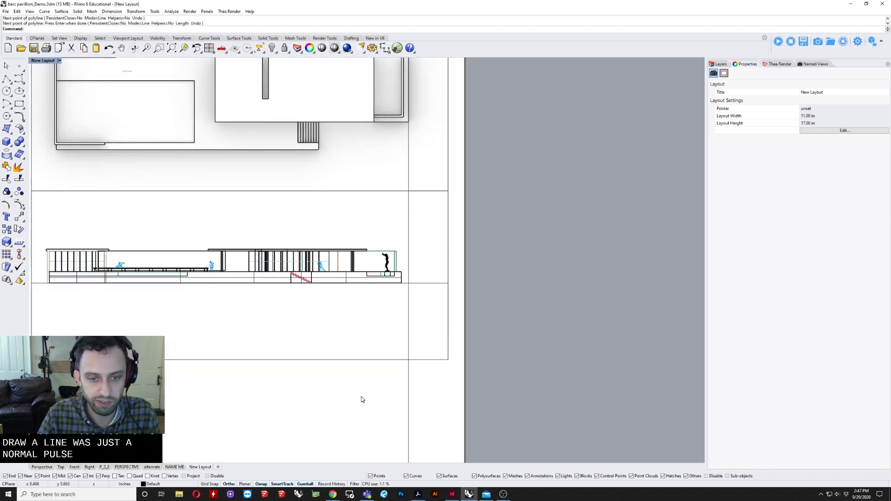
click(340, 282)
text(M)
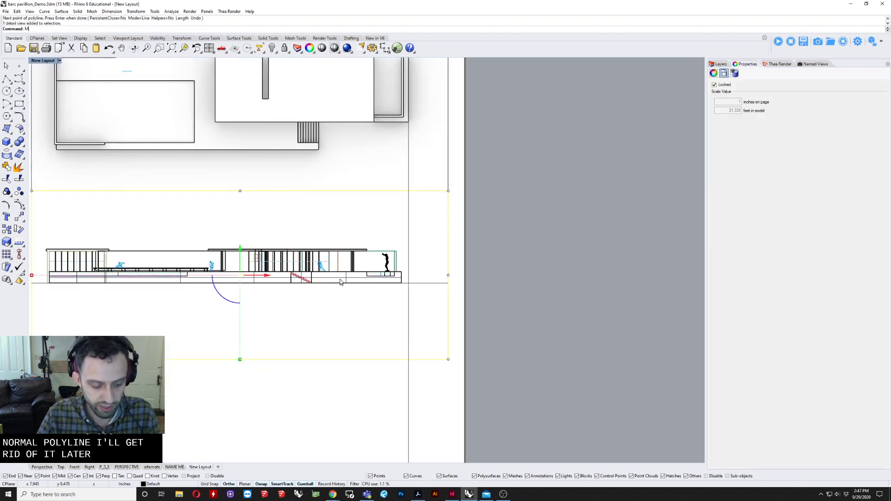
text(V)
key(Return)
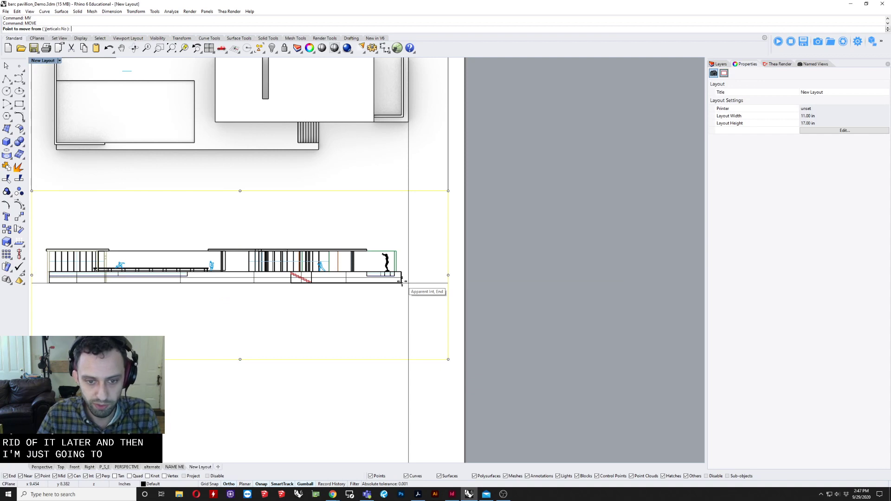
click(402, 282)
scroll(402, 282, up, 6)
click(415, 284)
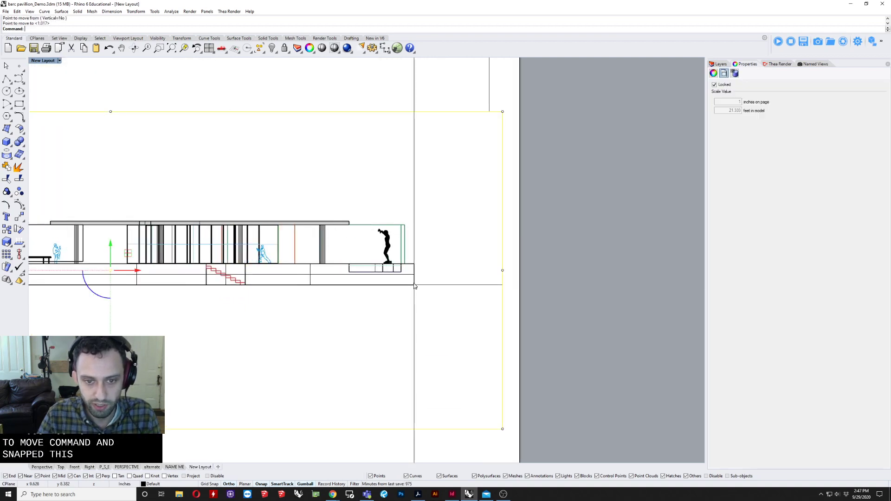
Step: Deselect the front-view detail and delete the vertical guide line
scroll(414, 287, down, 3)
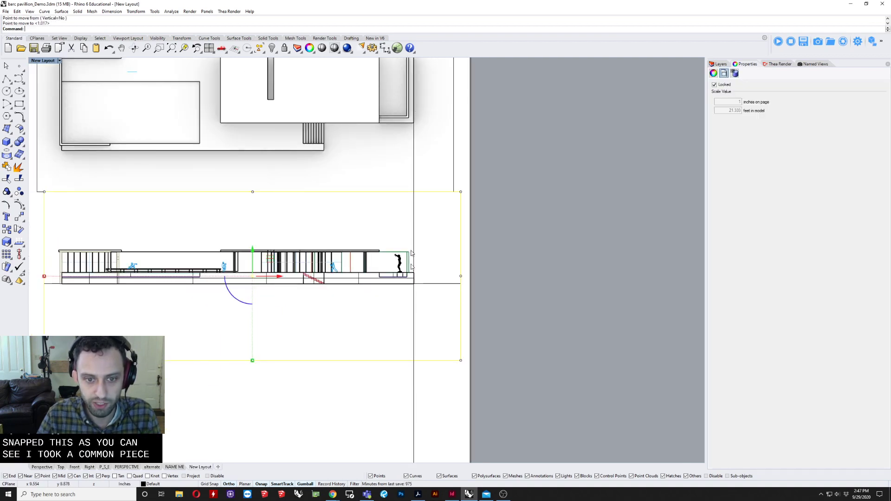
key(Escape)
drag(440, 404, 372, 411)
scroll(372, 407, down, 6)
key(Delete)
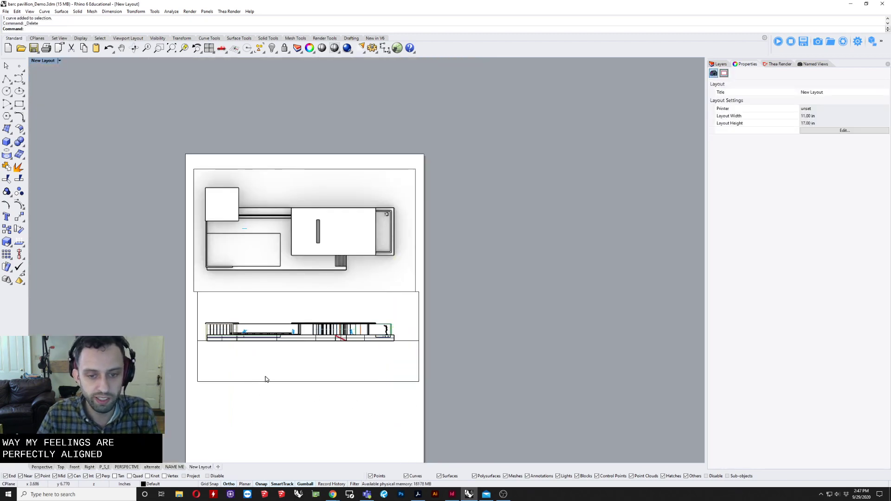
Step: Move the front-view detail's left edge points to line up with the plan detail's lower-left corner
click(246, 386)
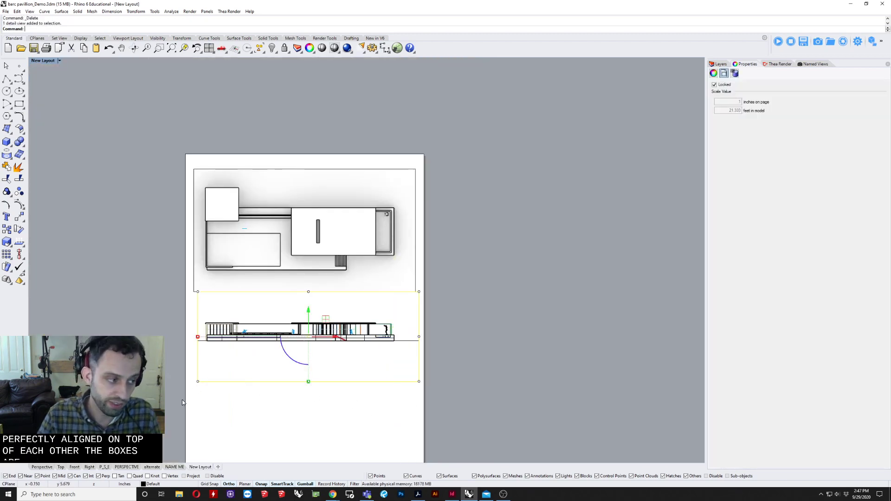
key(Escape)
drag(176, 400, 208, 280)
text(M)
key(Return)
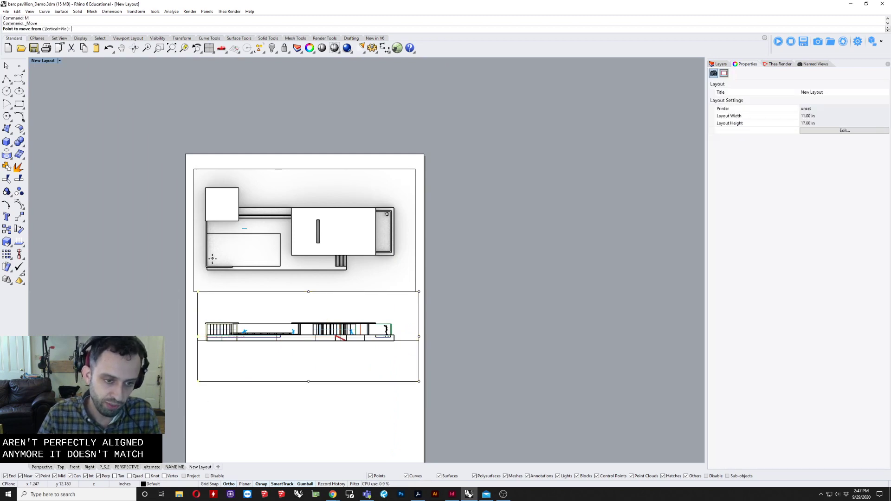
scroll(191, 294, up, 4)
click(201, 291)
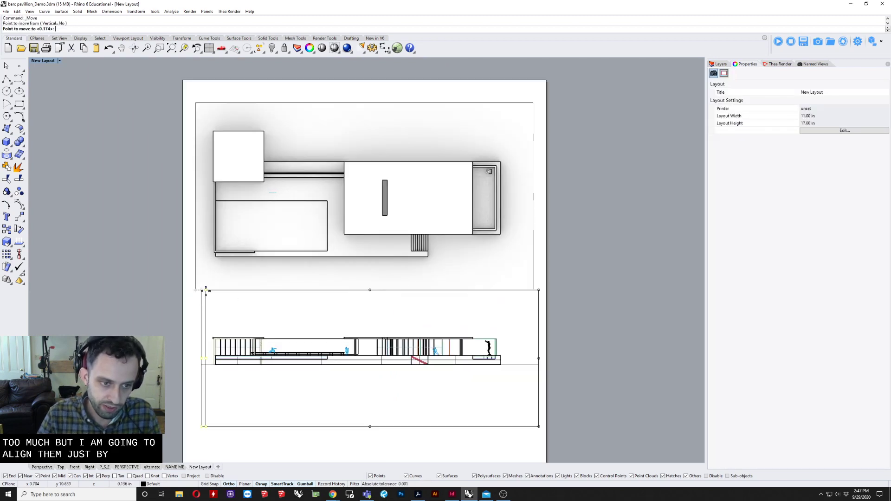
click(196, 291)
Step: Move the front-view detail's right edge points to line up with the plan detail's right edge
right_drag(467, 429, 308, 386)
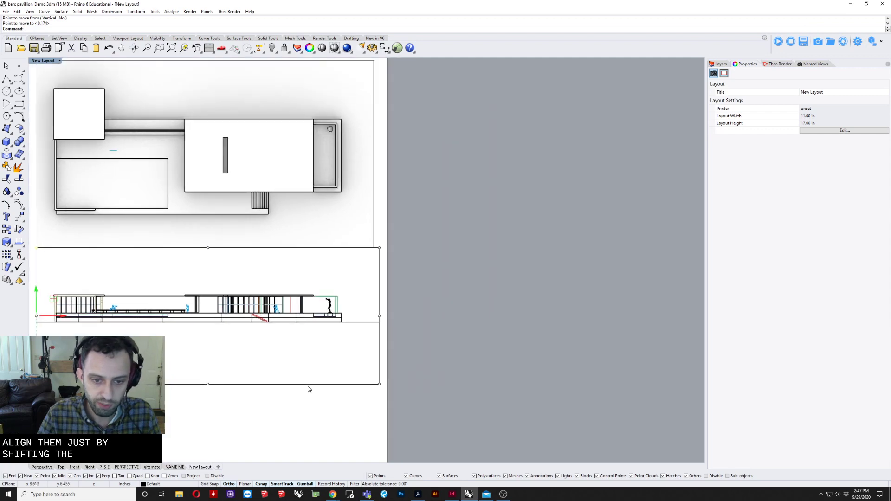
drag(351, 403, 405, 206)
text(M)
key(Return)
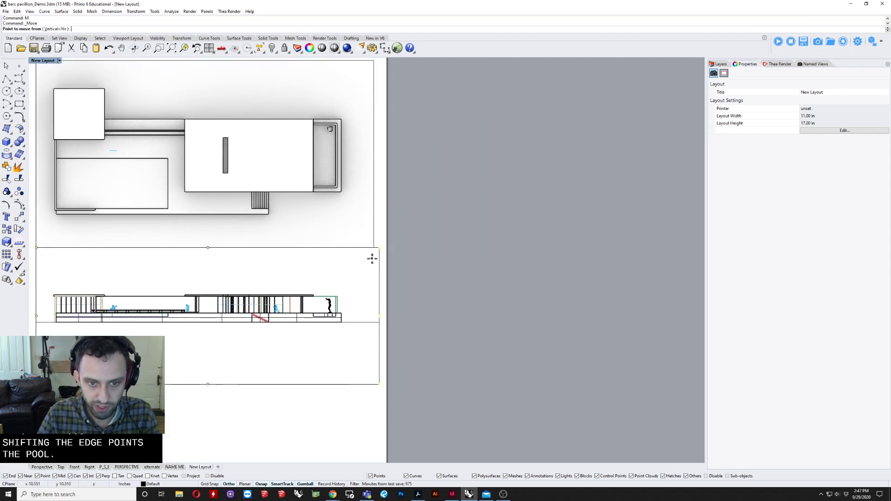
click(378, 250)
click(374, 250)
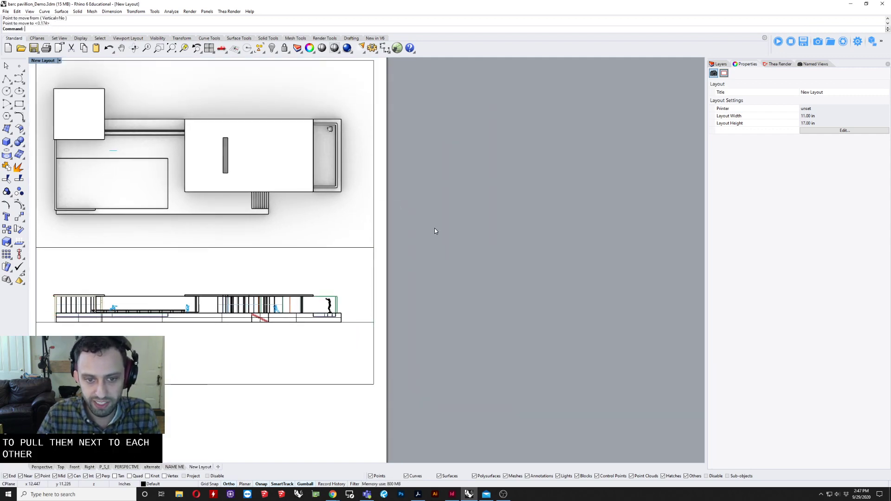
Step: Raise the front-view detail's lower edge points to crop the empty space beneath the elevation
scroll(435, 230, down, 3)
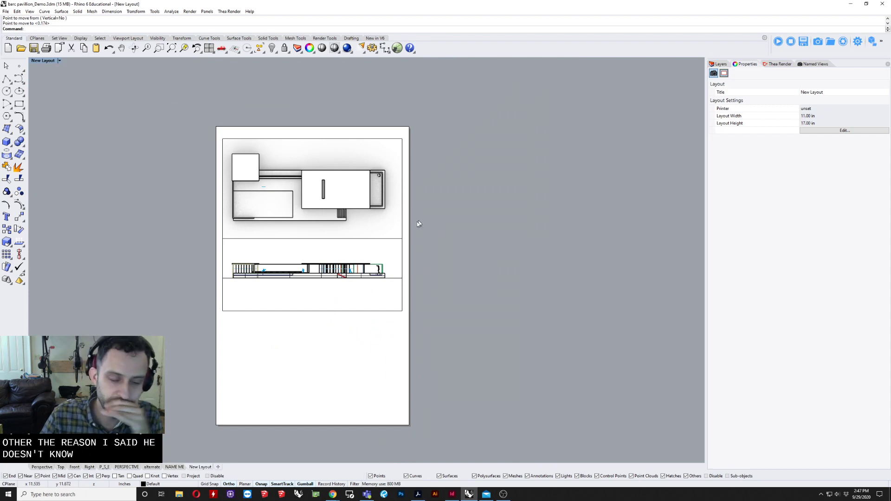
click(402, 251)
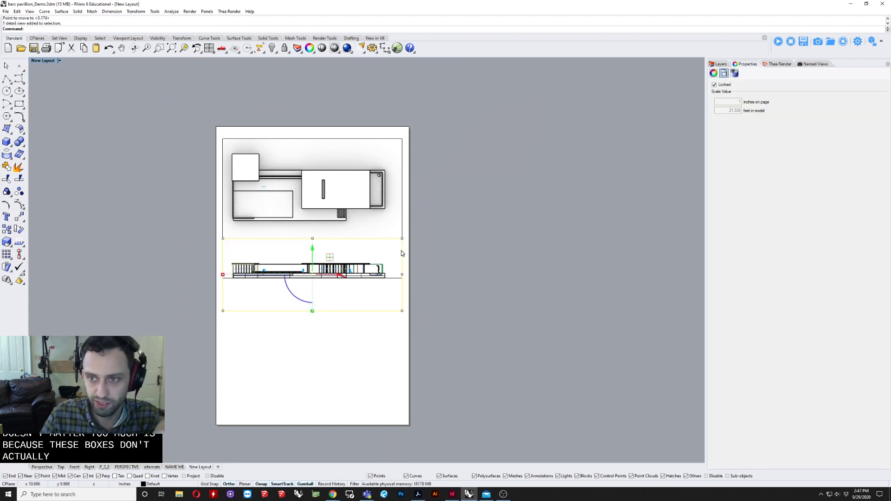
drag(183, 330, 414, 300)
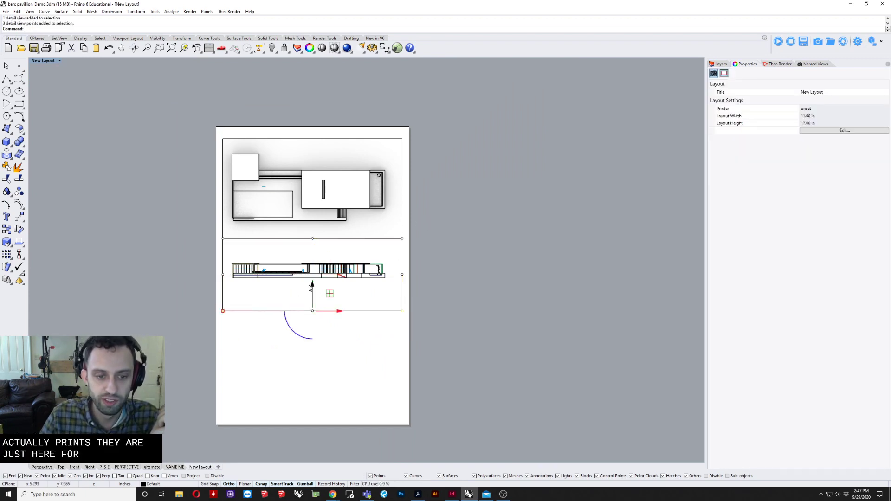
drag(310, 294, 311, 264)
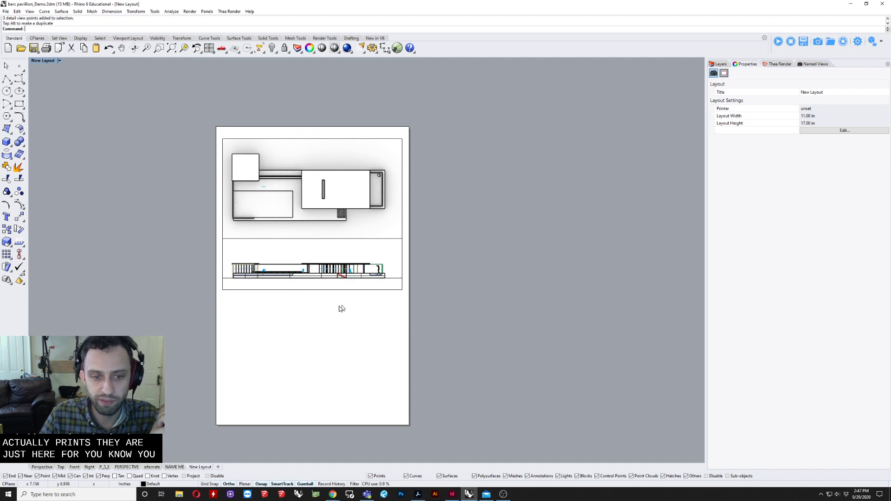
Step: Shift the front-view detail down with the gumball to leave a small gap beneath the plan detail, and deselect it
drag(325, 308, 312, 249)
click(423, 230)
scroll(348, 330, up, 4)
right_drag(348, 330, 390, 337)
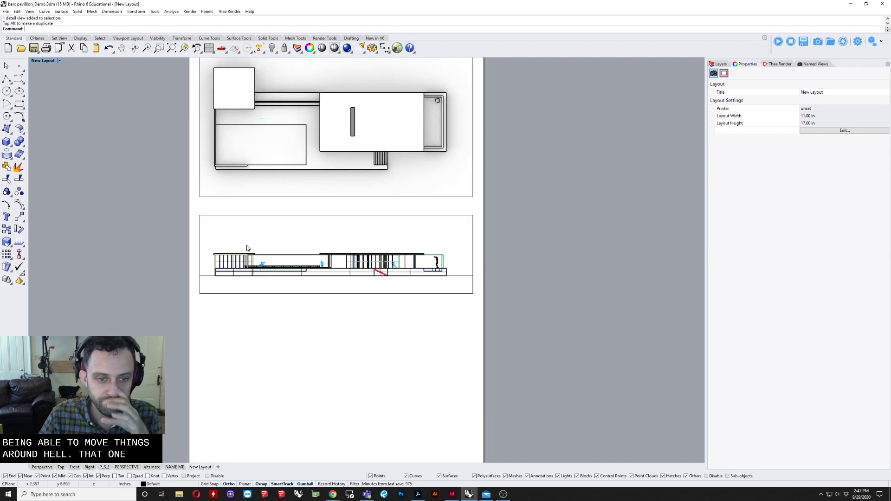
scroll(207, 299, down, 4)
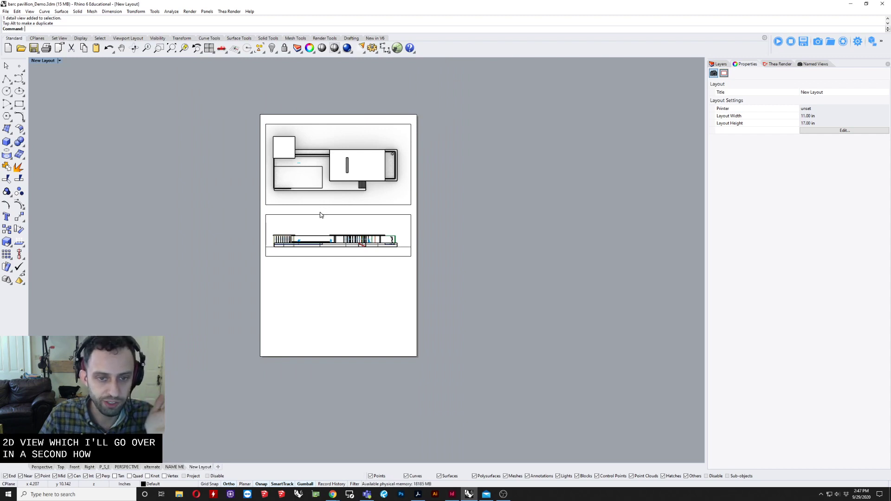
Step: Add a third detail view directly beneath the front-view detail, starting at its lower-left corner and matching its width
text(m)
key(Return)
click(41, 61)
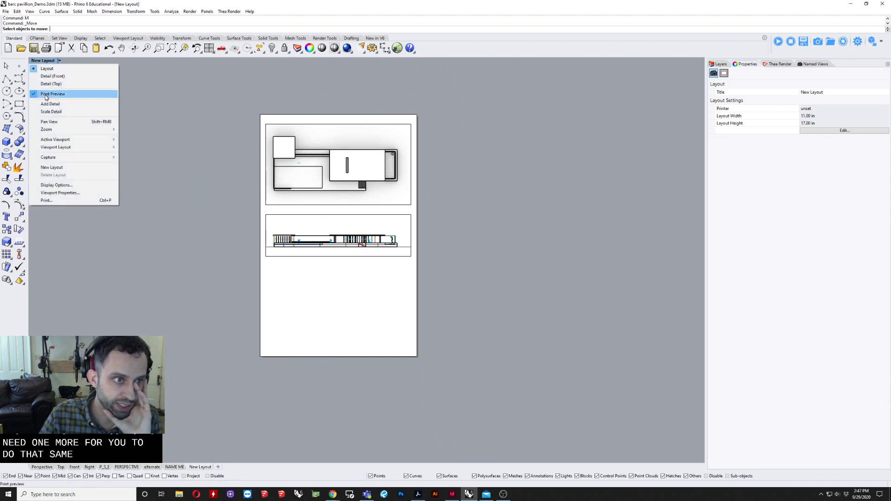
click(50, 104)
click(266, 256)
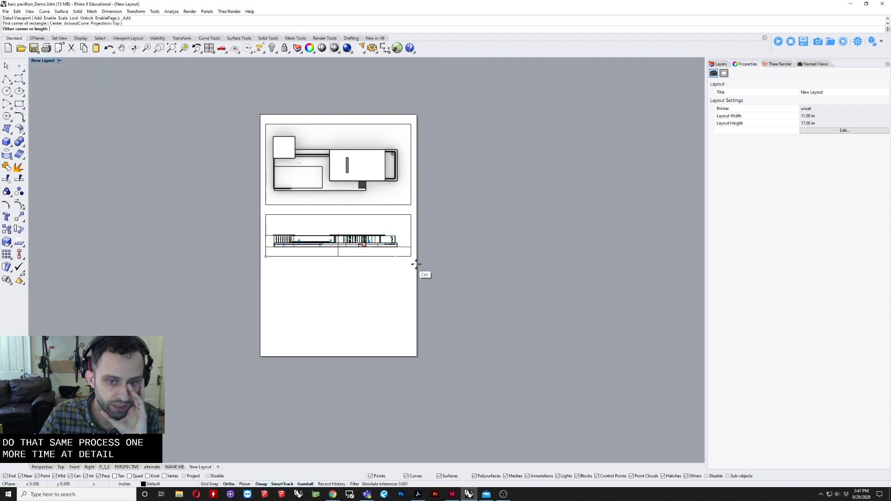
scroll(411, 256, up, 5)
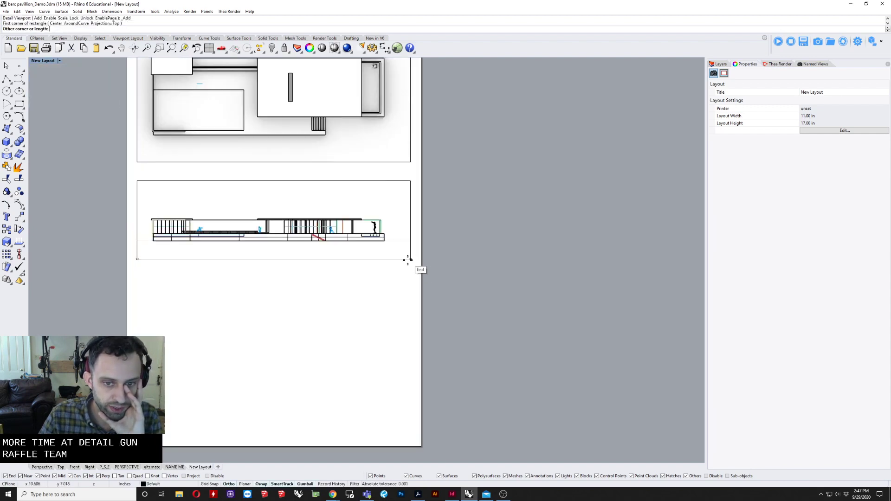
click(411, 349)
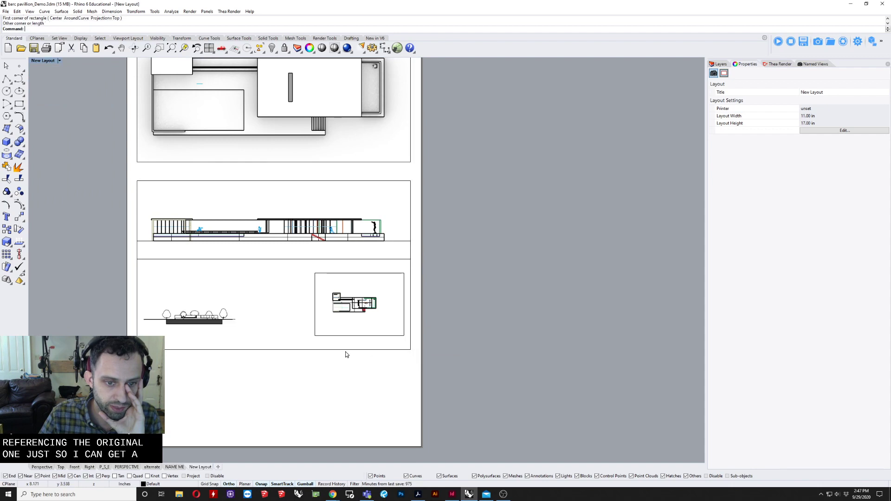
Step: Activate the new detail, frame the flat section drawing with its trees inside it, and return to layout space
double_click(272, 304)
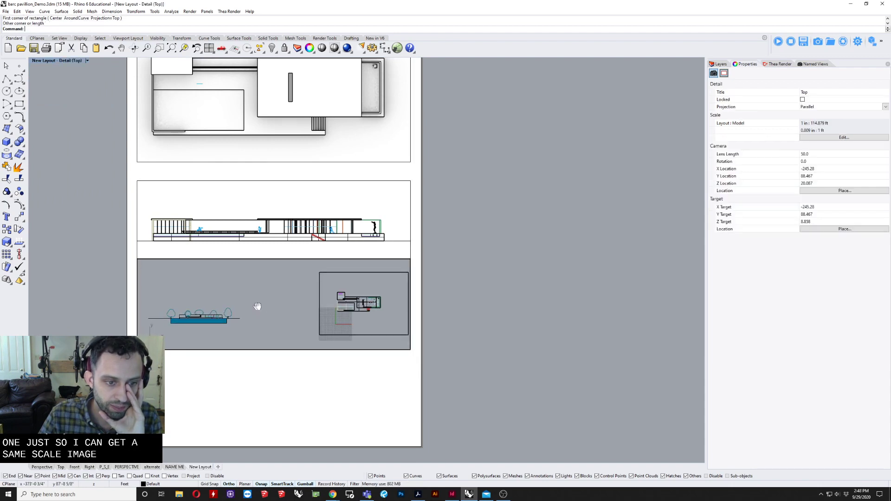
scroll(257, 307, up, 4)
right_drag(248, 304, 251, 312)
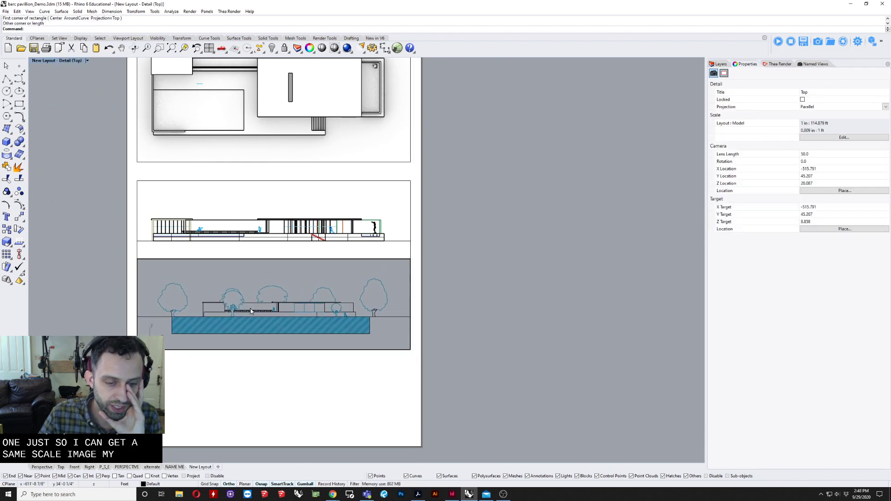
scroll(311, 324, up, 2)
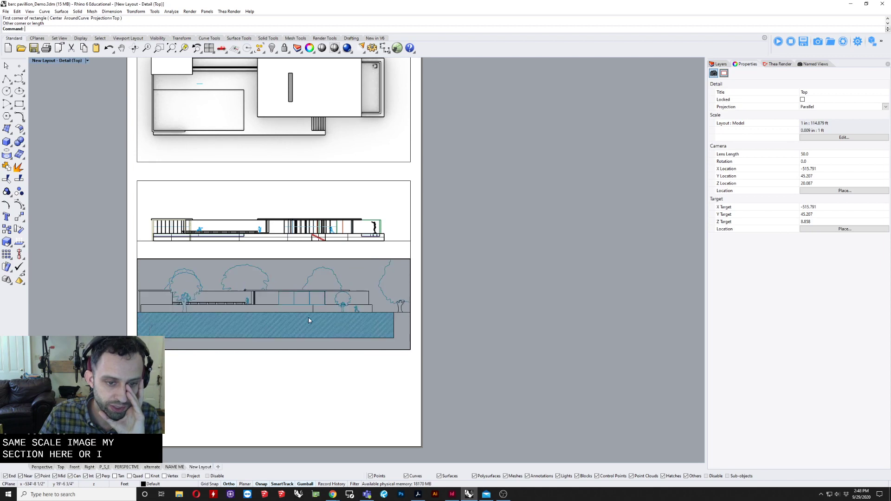
mouse_move(308, 322)
right_down()
mouse_move(335, 331)
mouse_move(307, 328)
mouse_move(317, 327)
right_up()
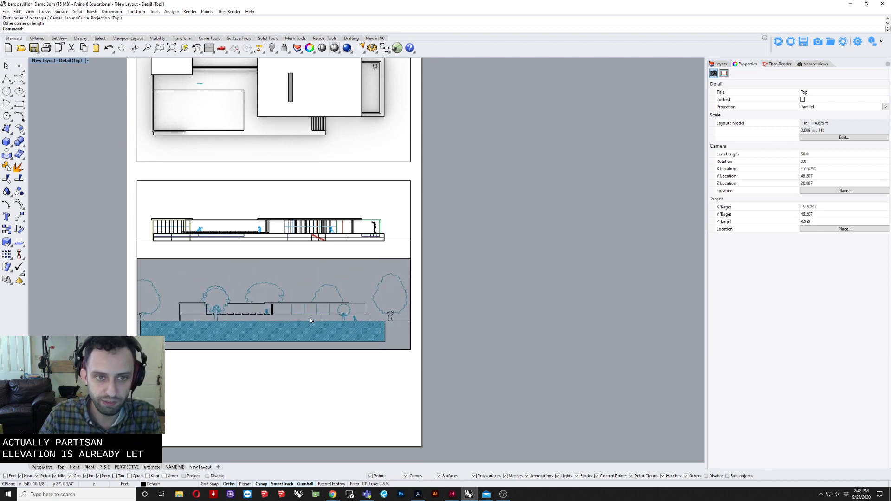
double_click(289, 367)
Step: Set the section detail's scale to 3 inches on page for 64 feet in model, lock the detail and deselect it
click(352, 265)
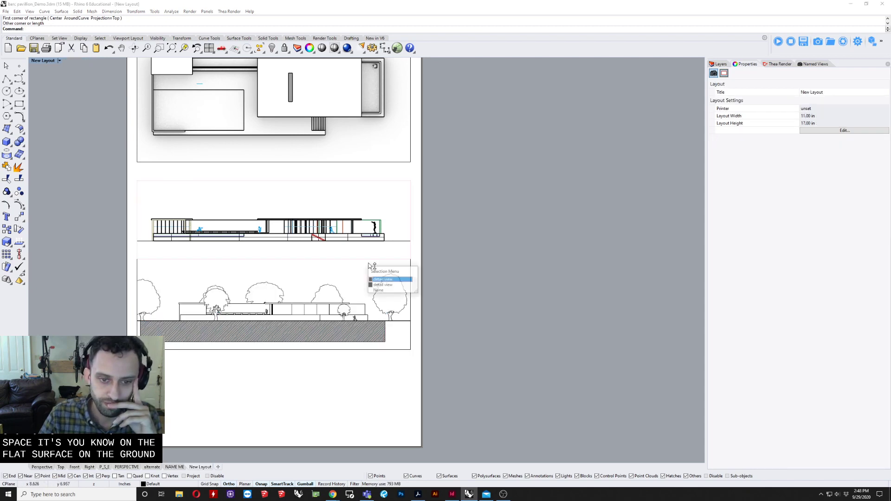
click(395, 291)
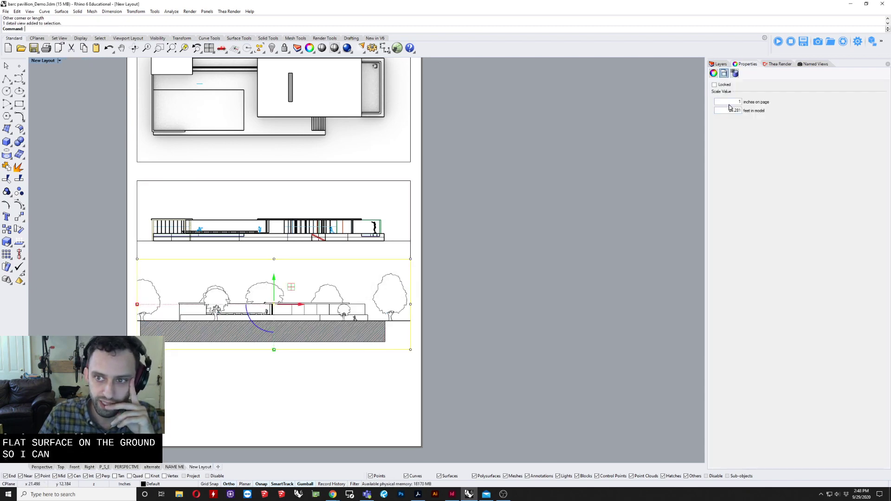
drag(736, 101, 780, 70)
text(3)
key(Tab)
text(64)
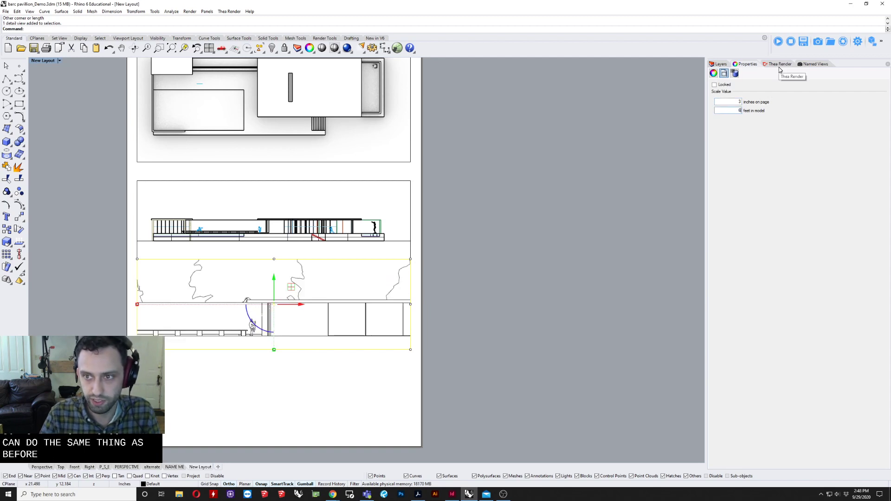
key(Tab)
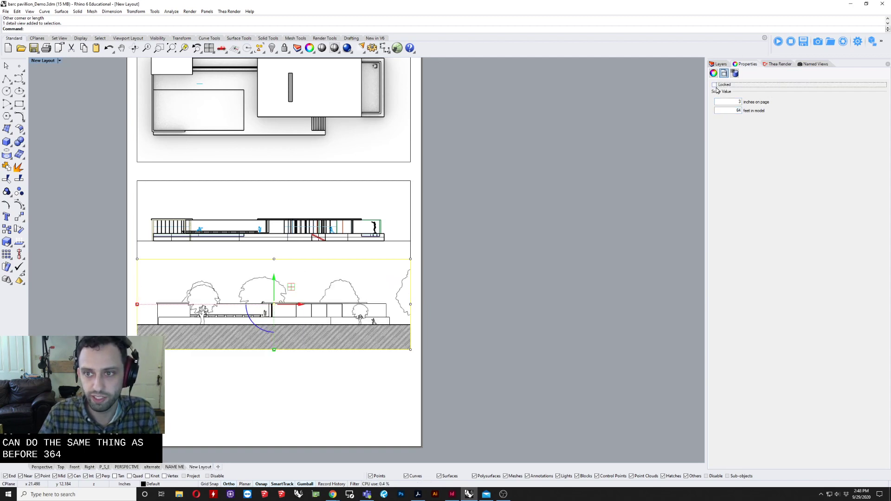
click(607, 295)
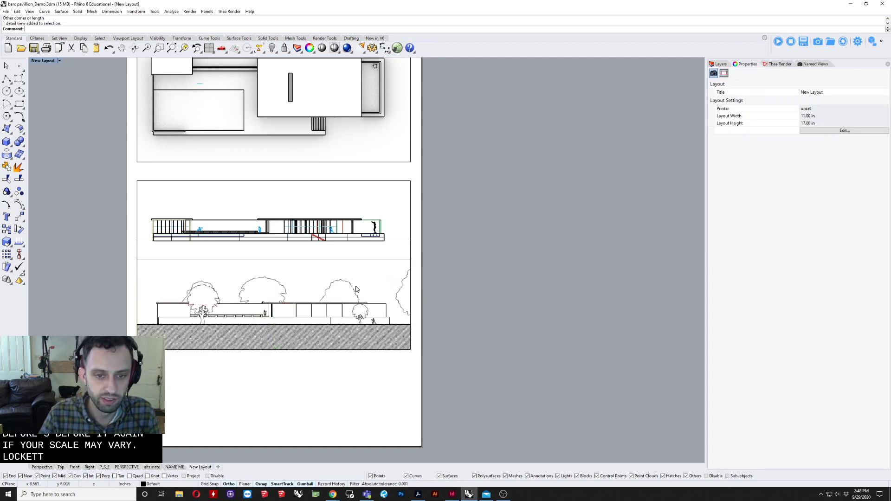
Step: Draw a vertical guide line from the right base corner of the front elevation down past the section detail
text(Dl)
key(Return)
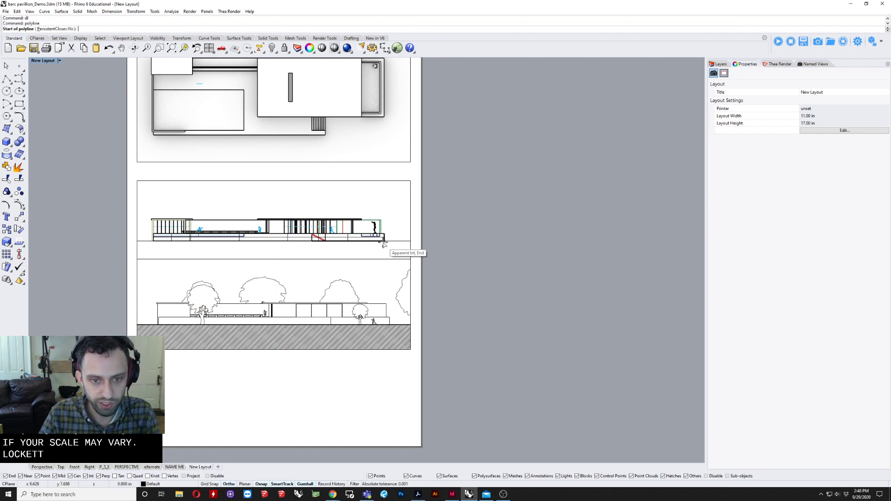
click(384, 241)
click(384, 393)
key(Return)
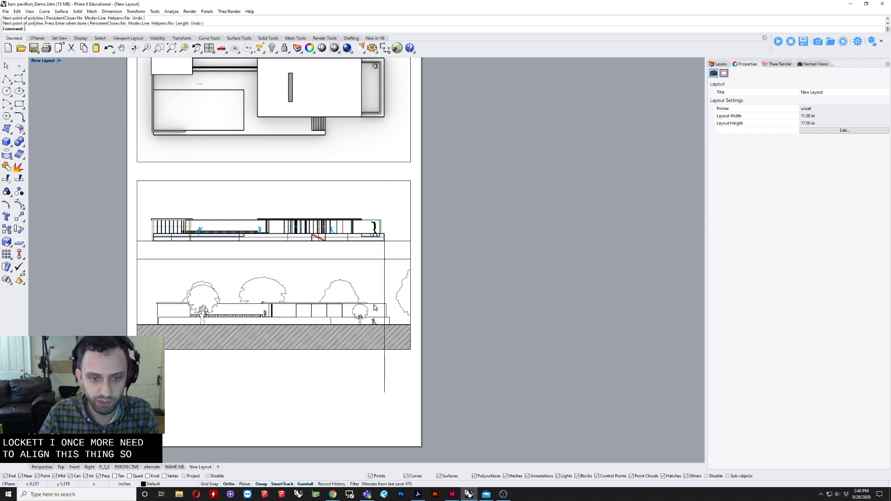
Step: Move the section detail horizontally until its plinth's right corner meets the guide line, and delete the guide line
click(315, 336)
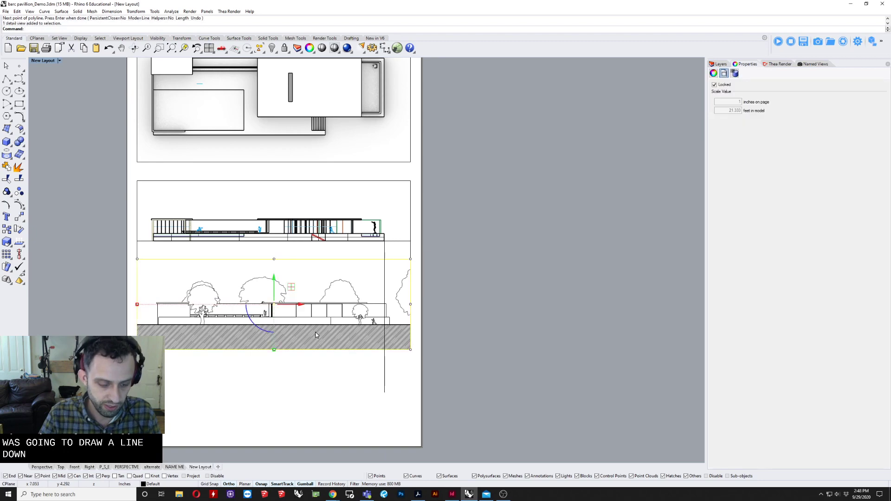
text(Move)
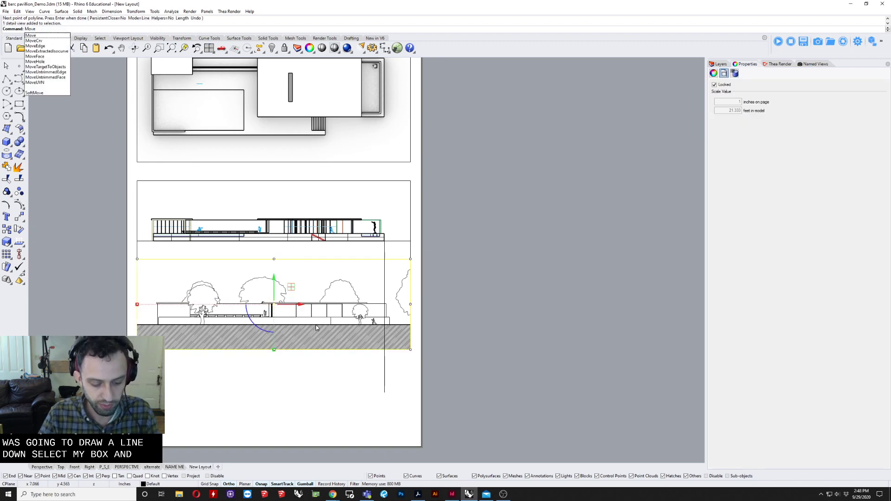
key(Return)
scroll(364, 322, up, 8)
click(481, 292)
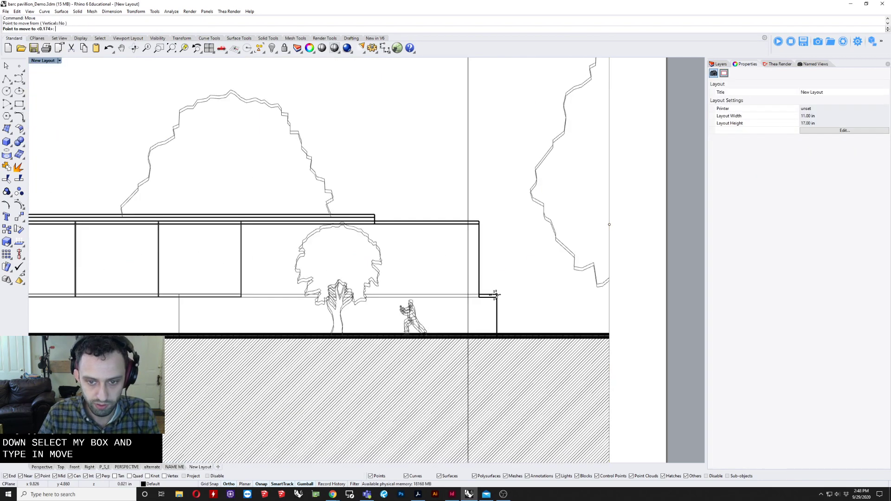
click(468, 293)
scroll(465, 362, down, 8)
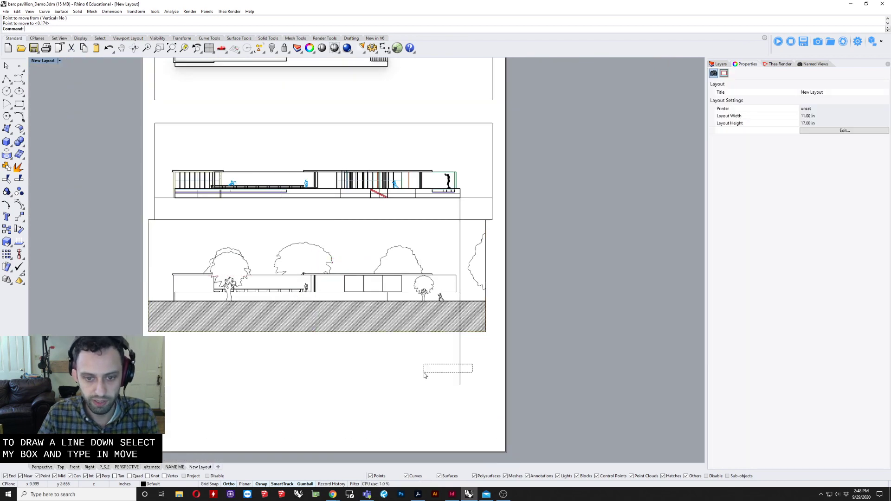
drag(424, 372, 423, 373)
key(Delete)
Step: Try to move the section detail's right edge points out to the right edge of the front-view detail
click(469, 332)
drag(477, 350, 492, 210)
text(M)
key(Return)
click(485, 220)
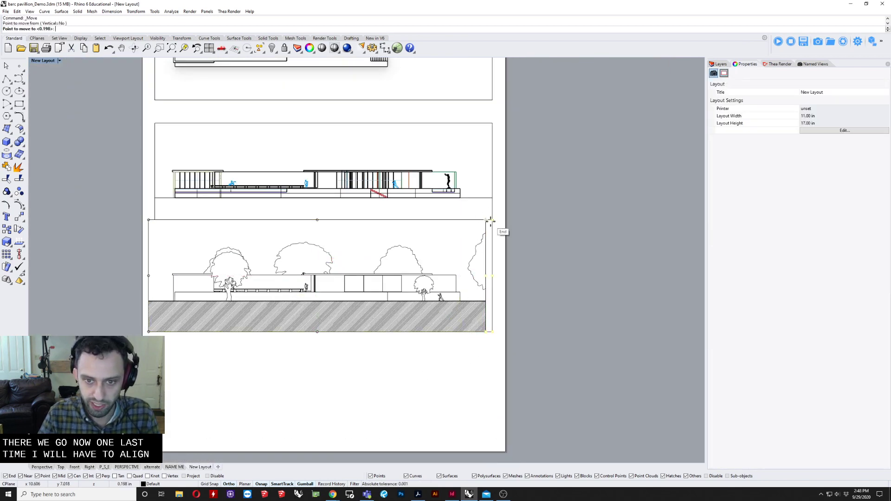
click(489, 220)
Step: Move the section detail's left edge points in to line up with the left edge of the front-view detail
drag(179, 359, 124, 199)
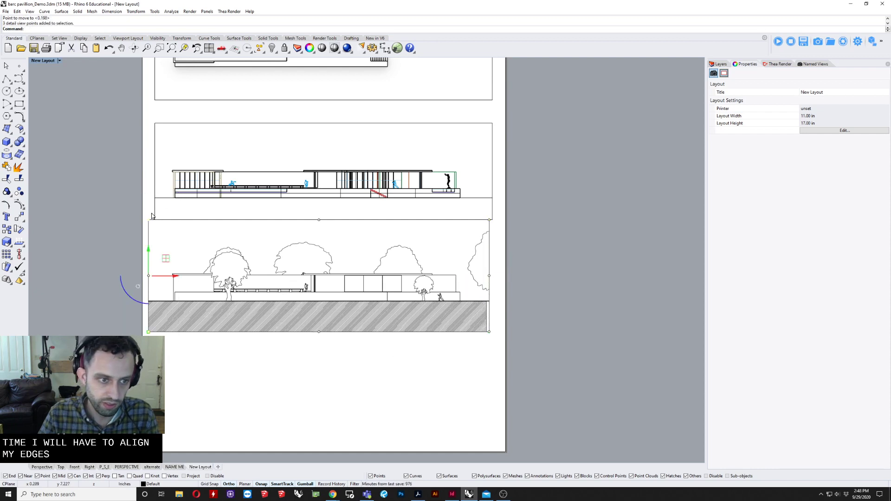
text(M)
key(Return)
click(148, 220)
click(155, 220)
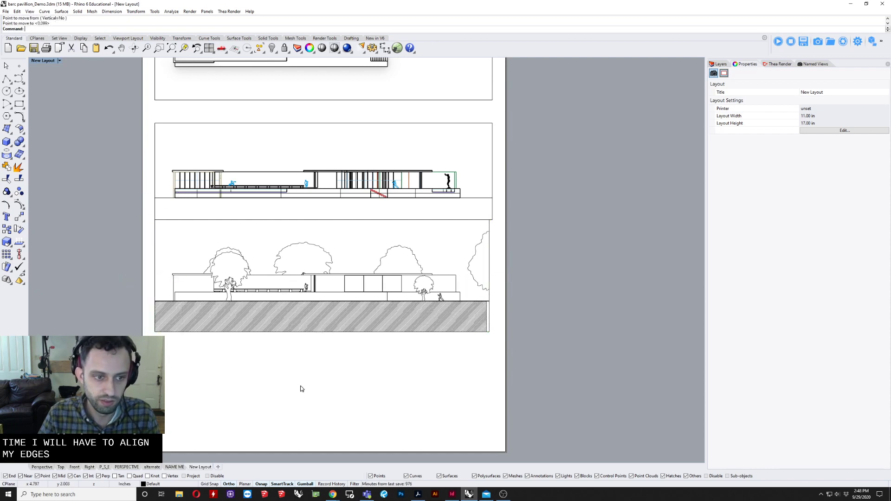
Step: Extend the section detail's right edge points to align exactly with the right edge of the front-view detail
scroll(300, 389, down, 4)
scroll(358, 260, up, 3)
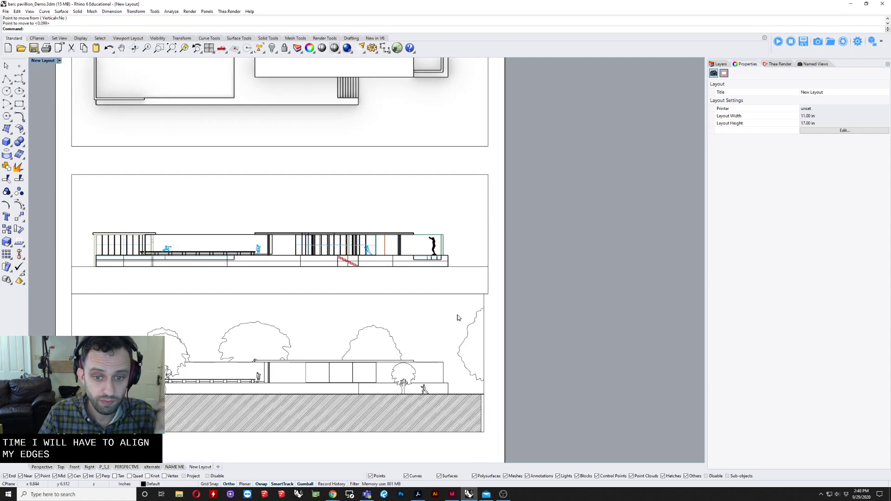
click(485, 313)
key(F10)
drag(469, 442, 489, 294)
key(Escape)
scroll(523, 280, down, 2)
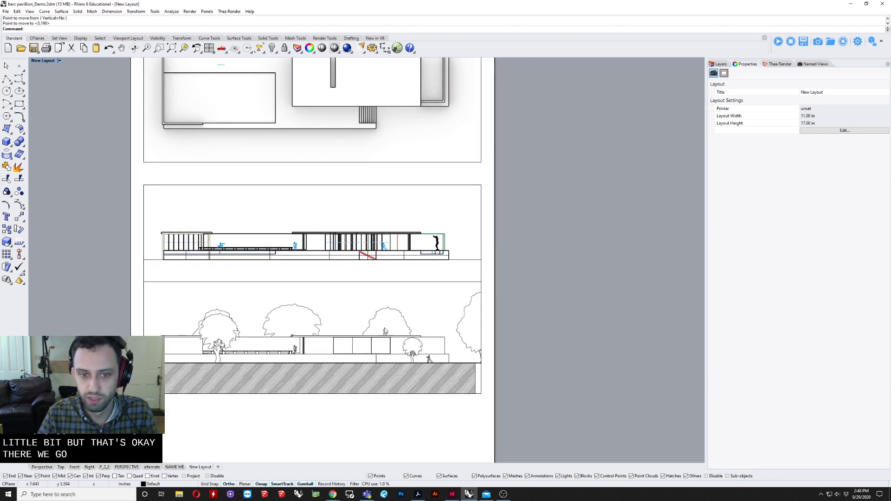
Step: Select the section detail and the front-view detail in turn to compare their scale values
click(412, 395)
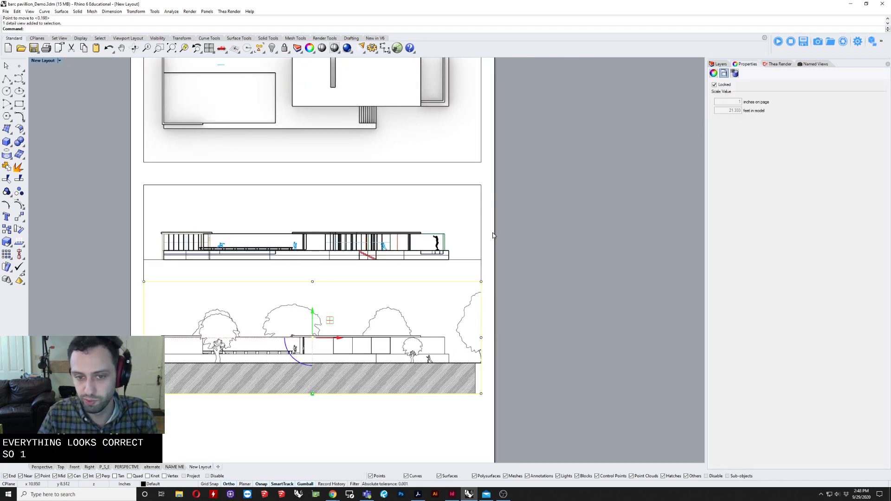
click(484, 208)
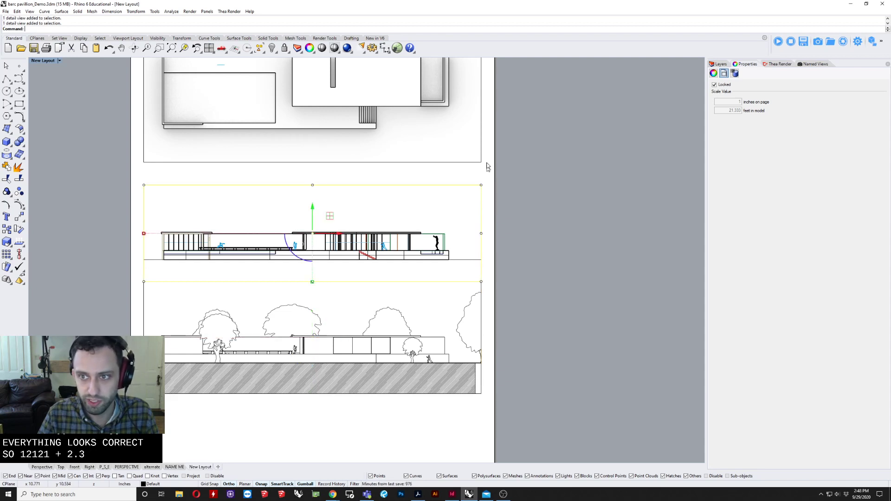
click(523, 157)
Step: Shift the section detail down to leave a small gap beneath the front-view detail, and deselect it
scroll(523, 162, down, 2)
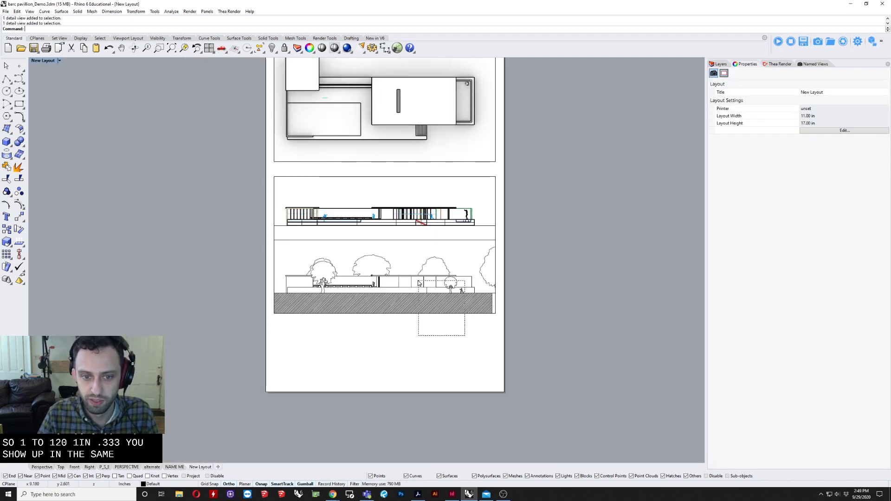
drag(419, 281, 418, 281)
drag(386, 251, 386, 265)
click(573, 206)
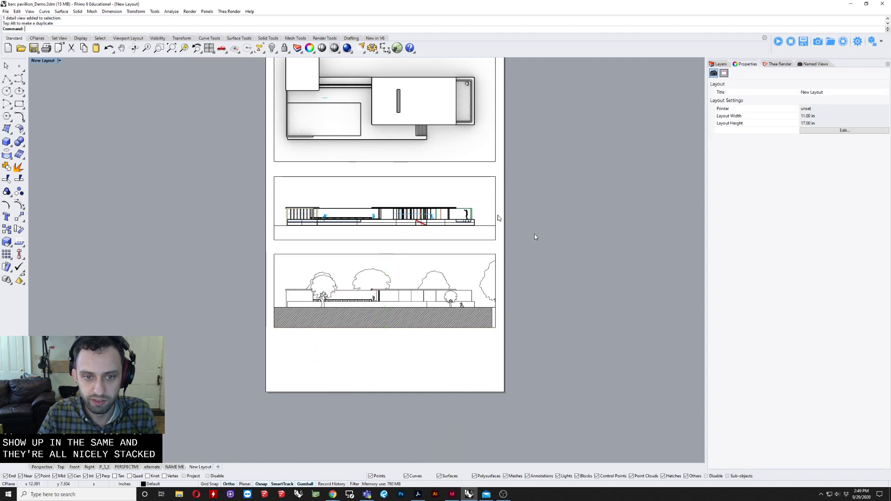
right_drag(535, 234, 468, 250)
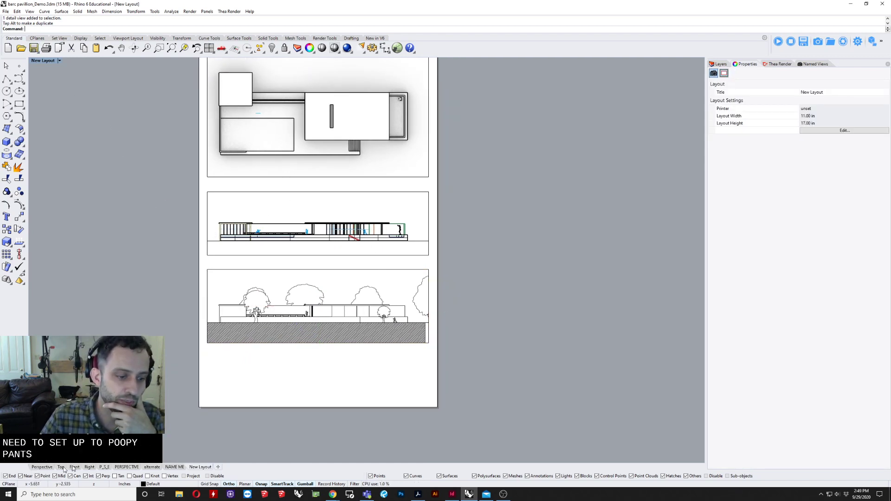
Step: In the Perspective view, add a horizontal clipping plane from the platform's front edge at walking-surface level, extending outward beside the stairs
click(41, 467)
right_drag(335, 296, 409, 270)
scroll(383, 291, up, 6)
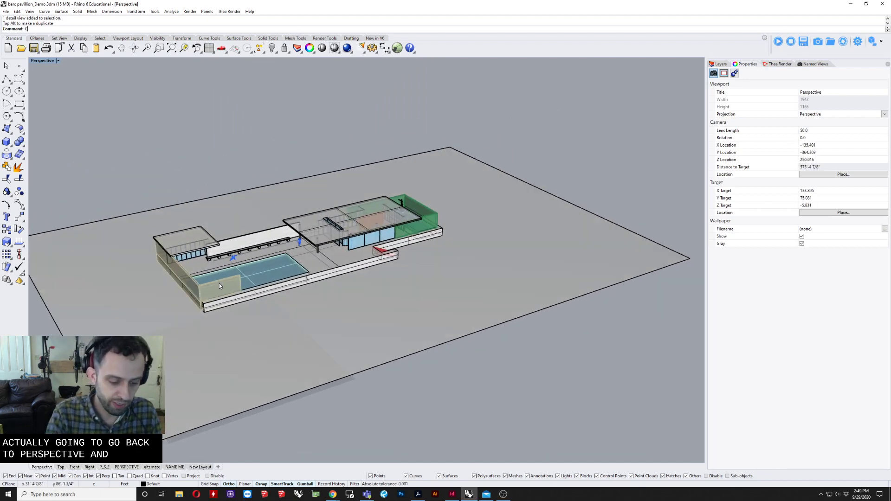
text(ClippingPlane)
key(Return)
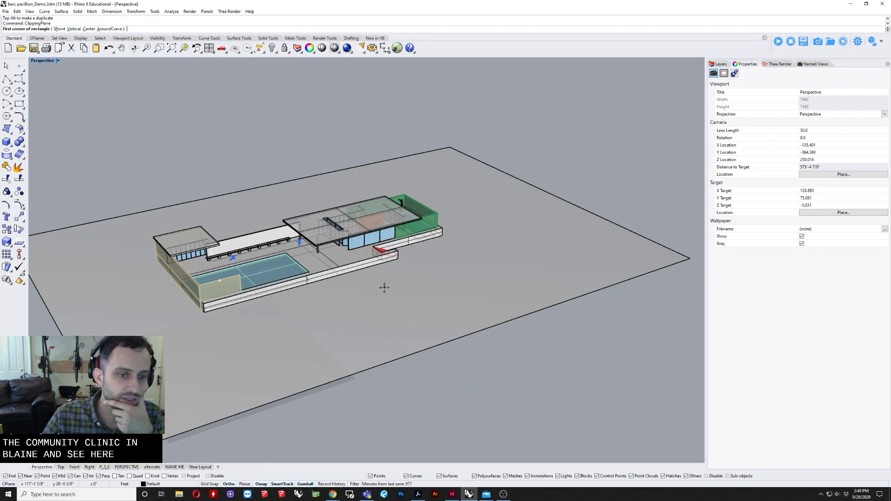
scroll(384, 288, up, 5)
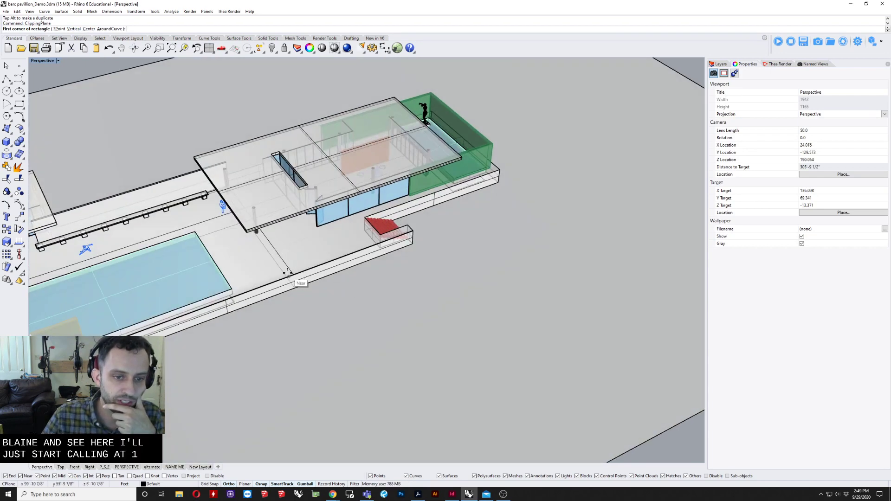
click(289, 277)
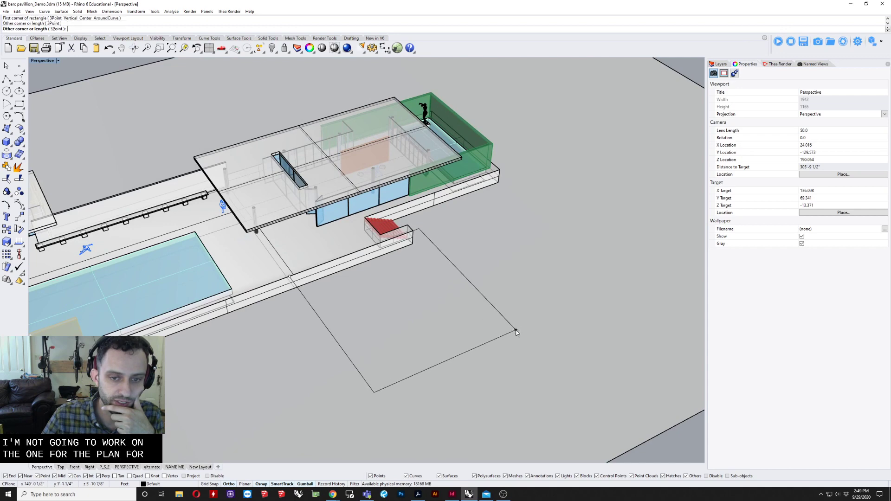
click(516, 332)
Step: Select the clipping plane and raise it 3.5 feet above the walking surface
right_drag(517, 333, 328, 245)
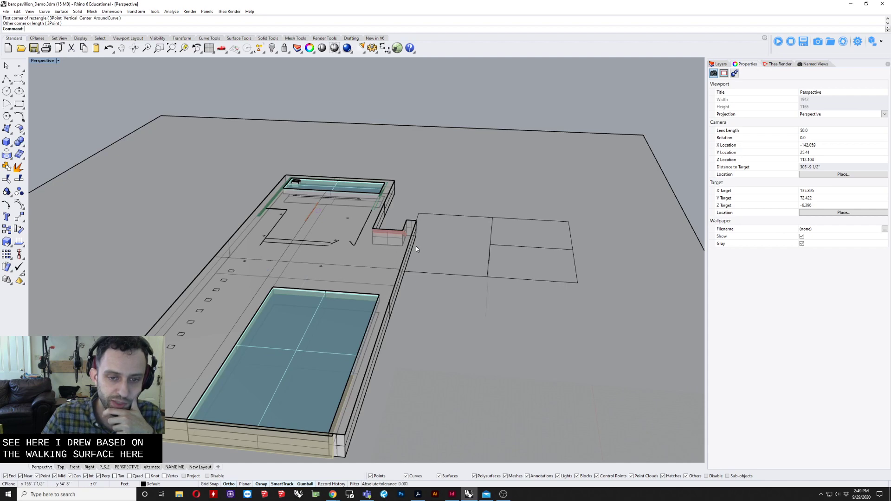
right_drag(416, 246, 479, 251)
click(479, 251)
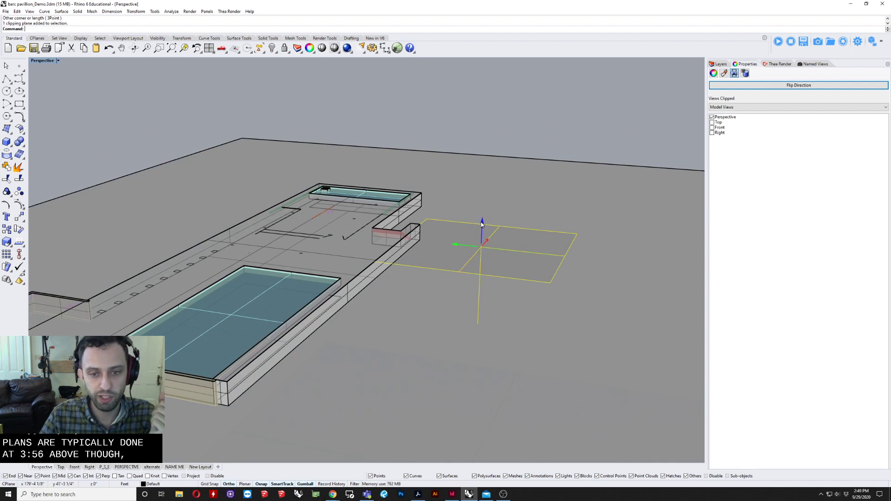
click(482, 224)
text(3.5)
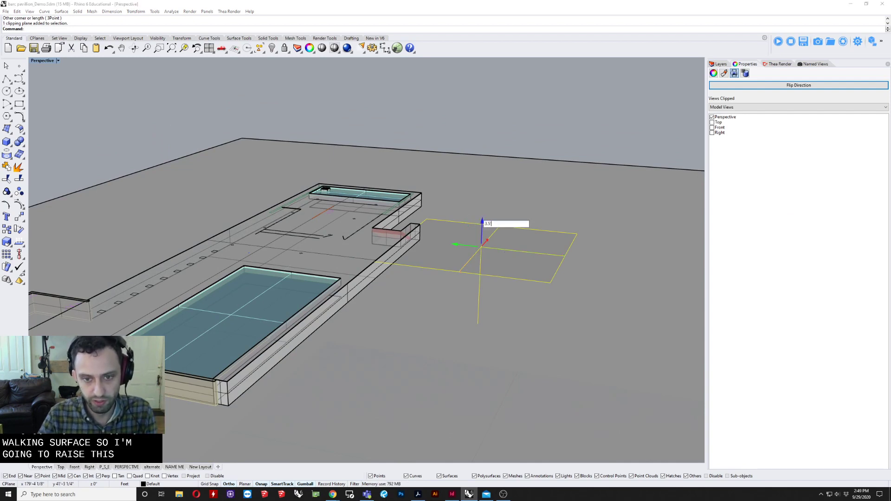
key(Return)
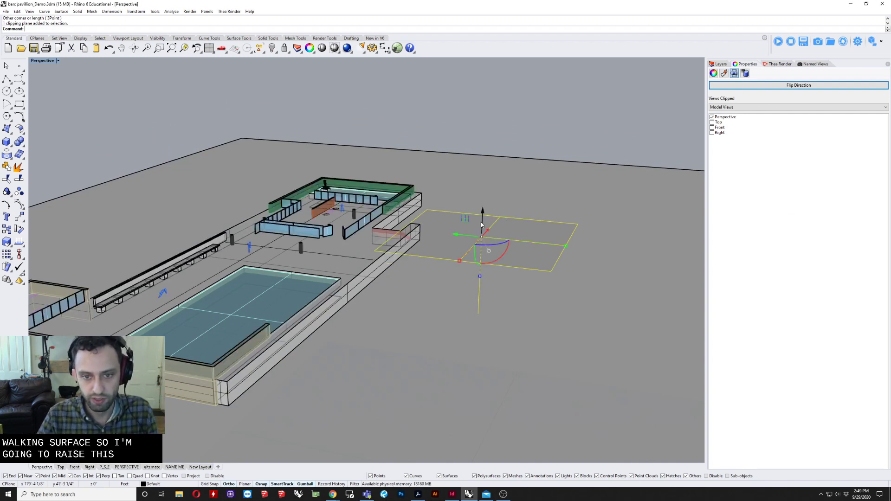
Step: Inspect the cut pavilion in perspective and check how the clipping plane shows in the layout's plan and elevation details
click(455, 128)
right_drag(499, 126, 454, 173)
click(441, 275)
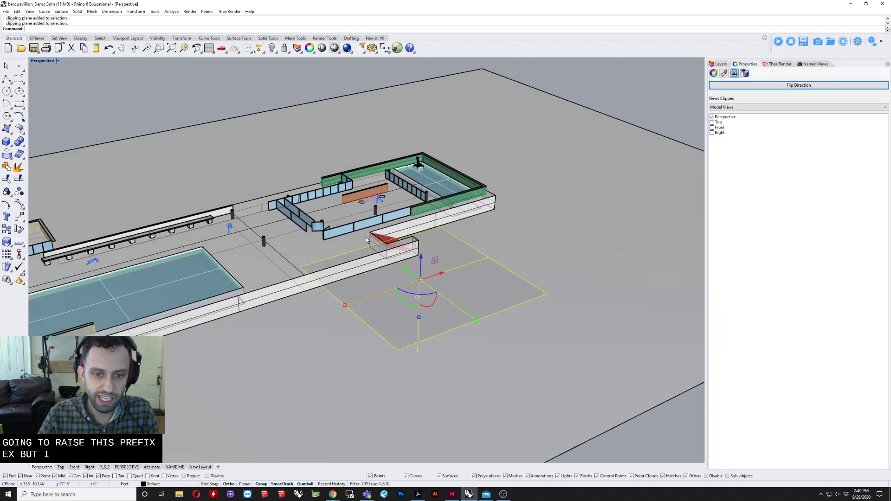
right_drag(366, 237, 351, 269)
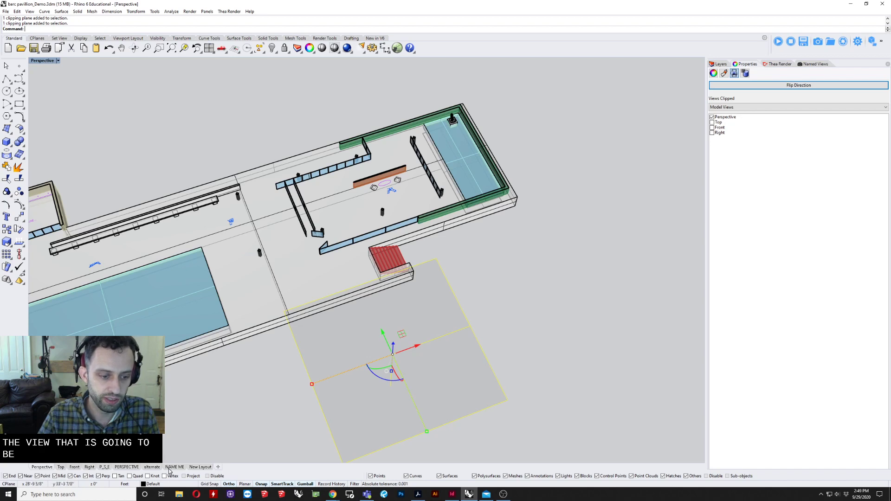
click(202, 467)
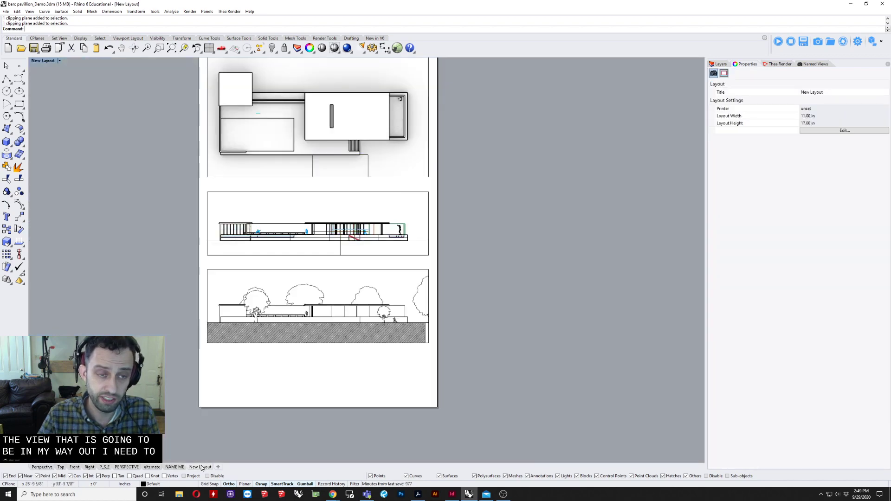
click(42, 467)
Step: Move the clipping plane horizontally away from the pavilion to beyond the edge of the site
click(394, 353)
scroll(408, 353, down, 5)
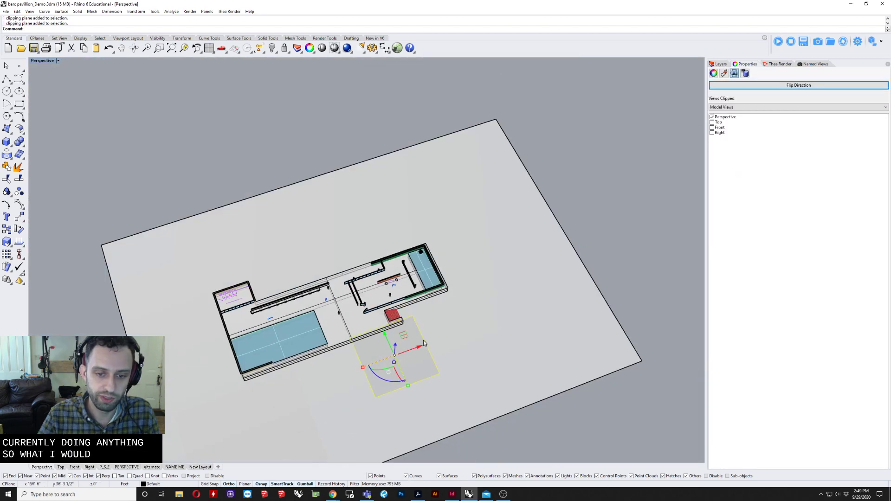
drag(423, 341, 590, 170)
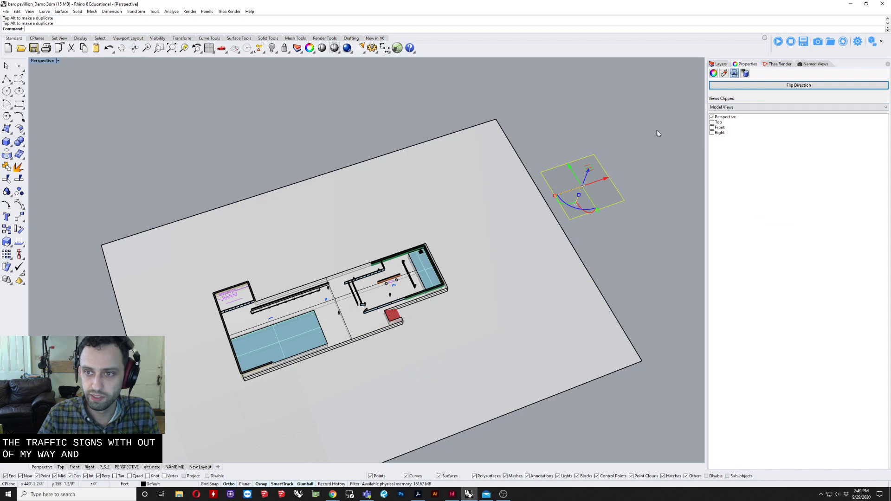
Step: Turn off the horizontal clipping plane's clipping in Perspective, enable it for the first [New Layout] Detail (Top), and check the layout
click(715, 74)
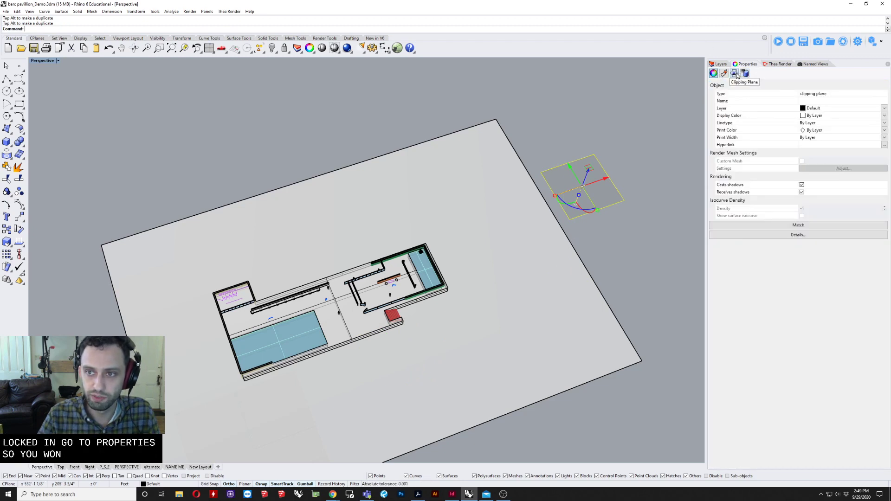
click(734, 73)
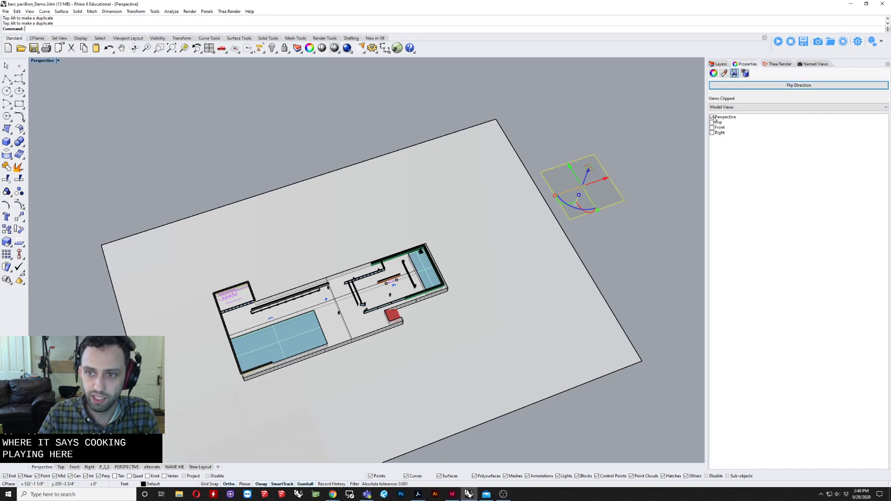
click(713, 118)
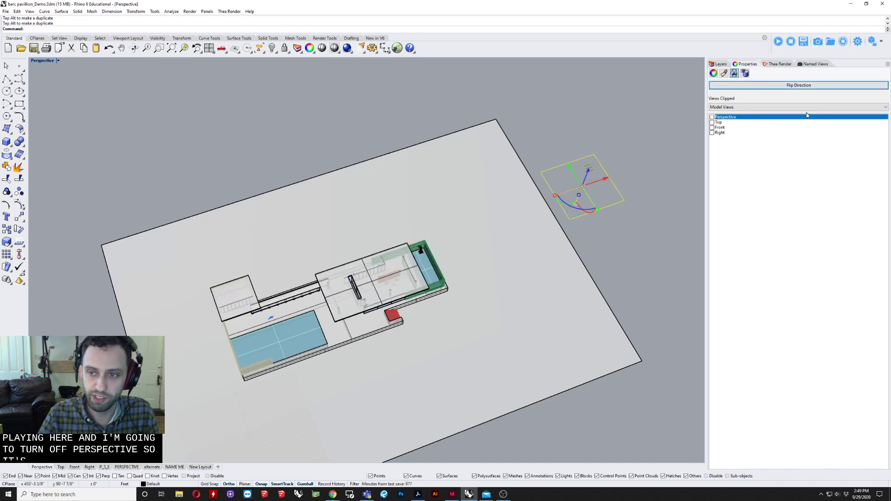
click(741, 108)
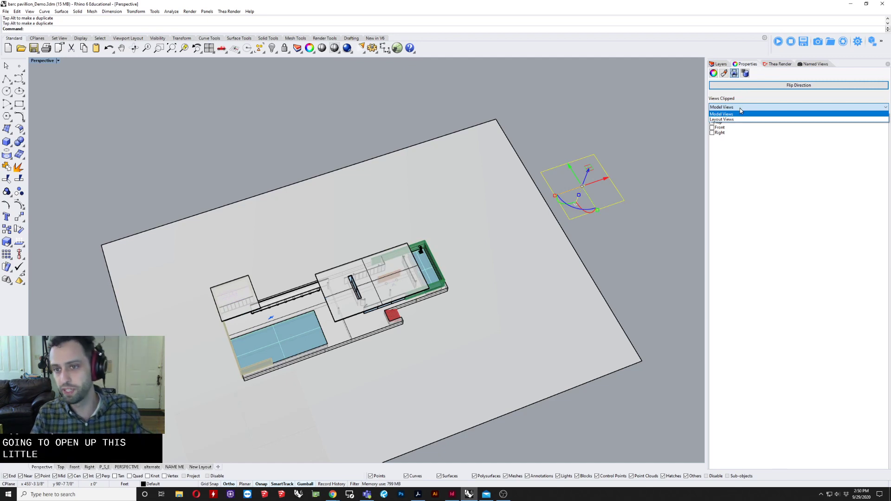
click(729, 120)
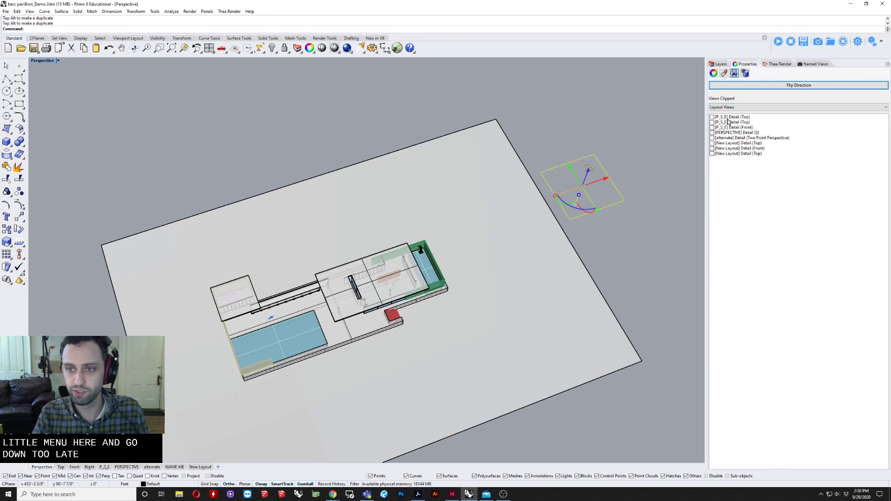
click(713, 144)
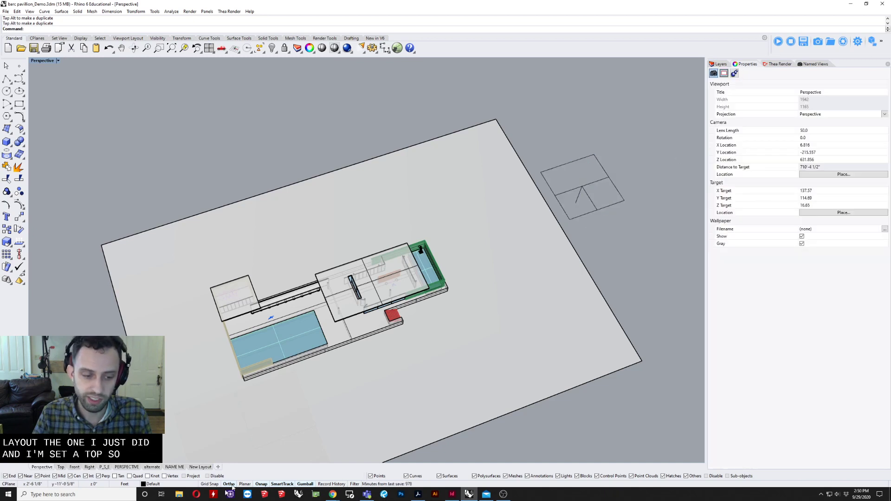
click(204, 468)
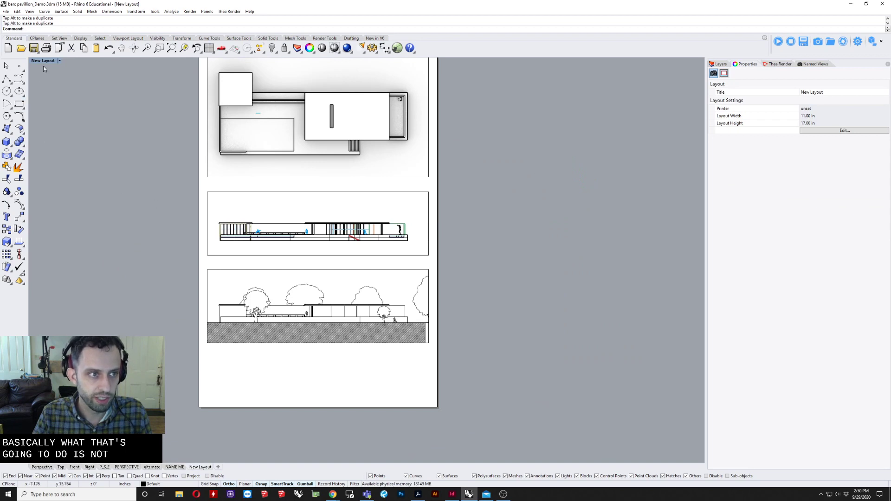
Step: Reselect the horizontal clipping plane in Perspective and also enable clipping for the last [New Layout] Detail (Top) among the layout views
click(42, 467)
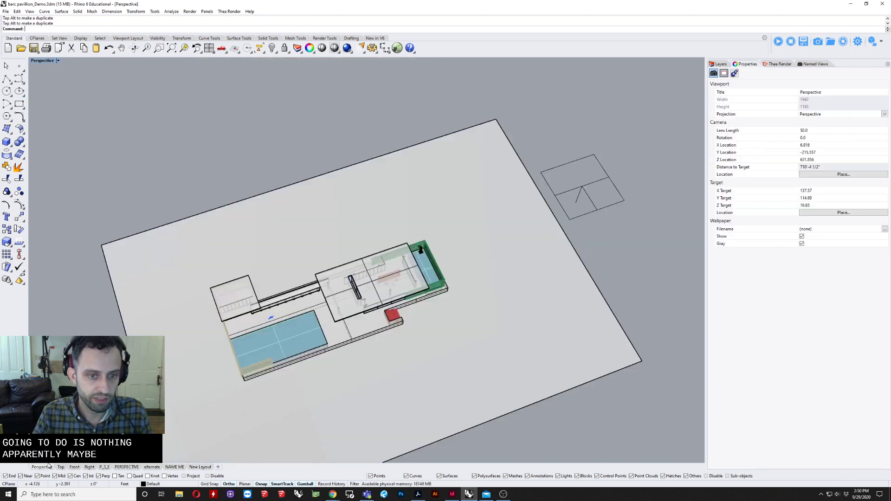
click(575, 164)
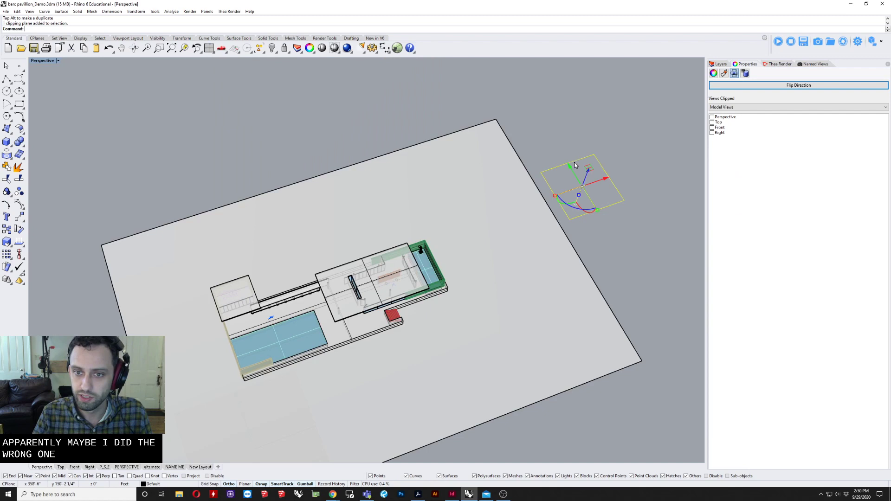
click(761, 107)
click(737, 119)
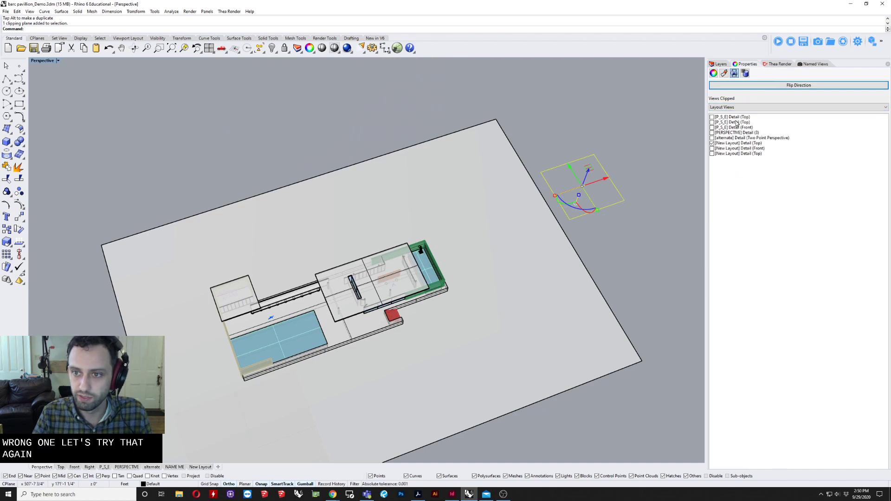
click(713, 154)
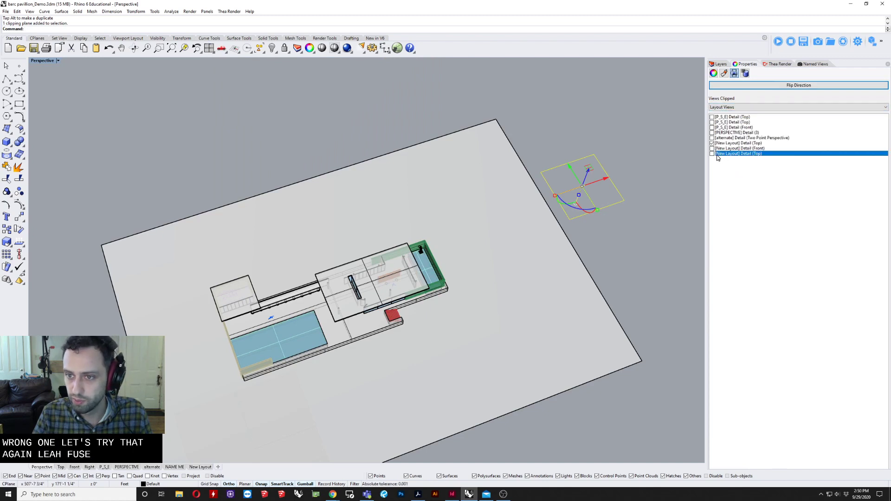
click(281, 71)
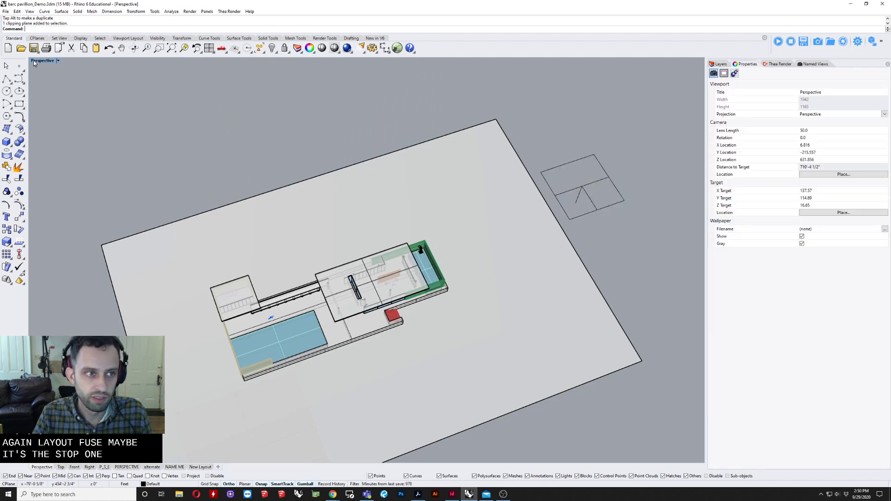
Step: Examine the cut plan in New Layout, including its walls and columns, and compare it with the elevation details below
click(194, 467)
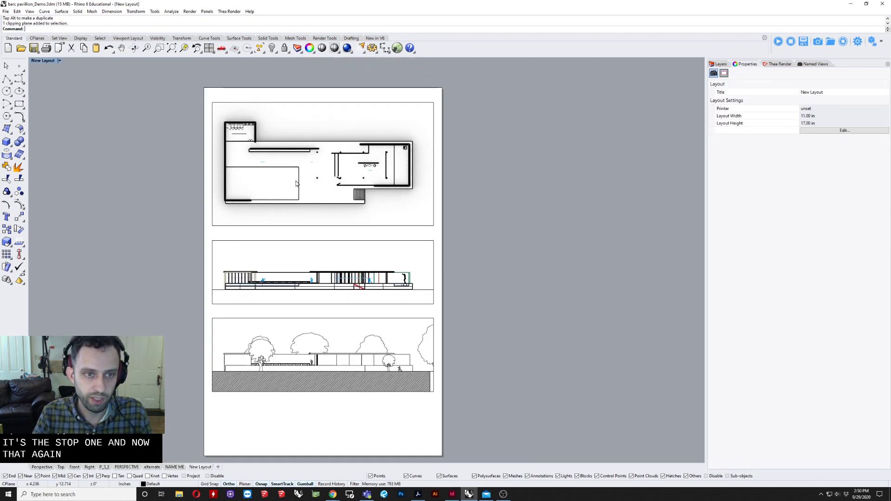
scroll(300, 112, up, 3)
right_drag(506, 203, 520, 205)
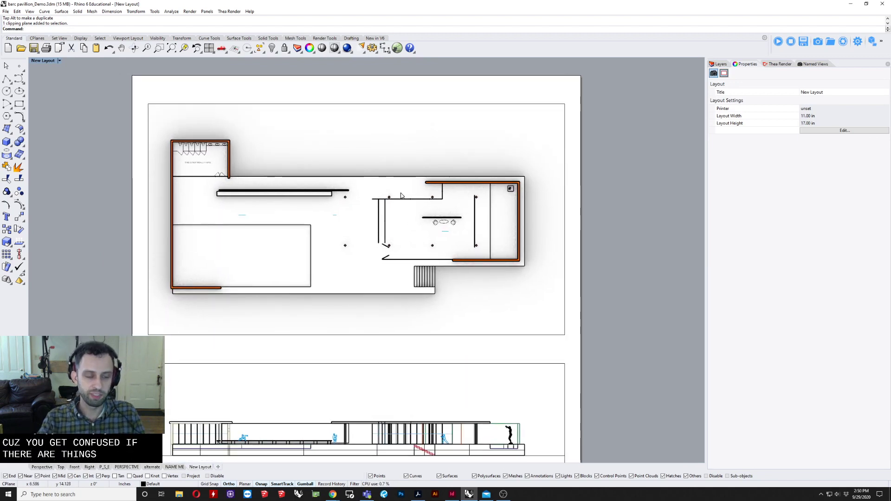
scroll(298, 256, up, 2)
scroll(302, 269, up, 1)
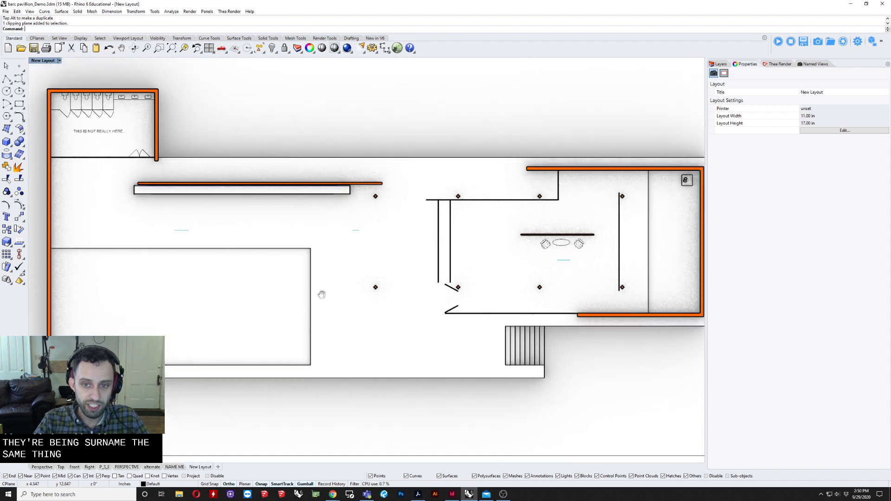
scroll(323, 293, down, 3)
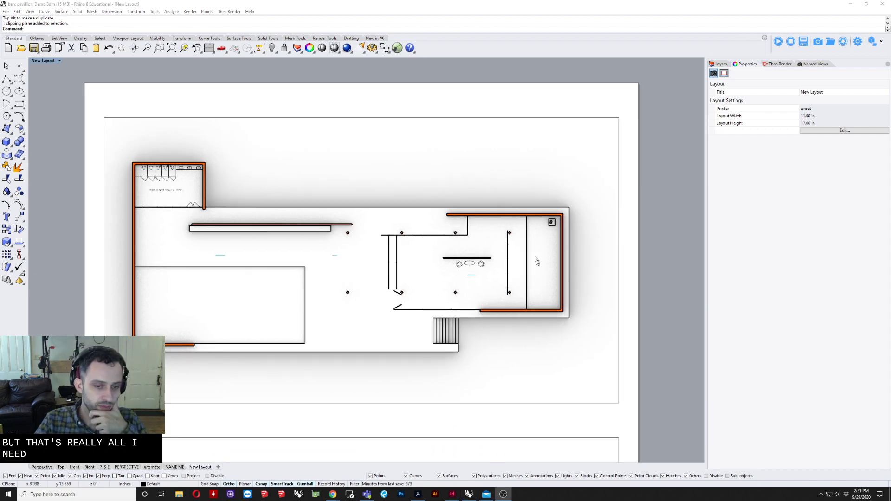
right_drag(537, 293, 565, 227)
scroll(565, 227, down, 2)
right_drag(599, 353, 517, 295)
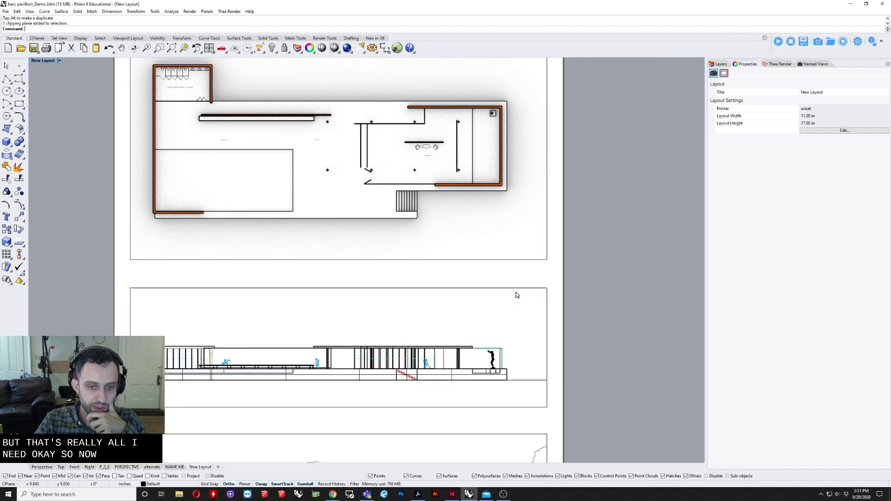
scroll(320, 340, down, 2)
right_drag(321, 340, 335, 327)
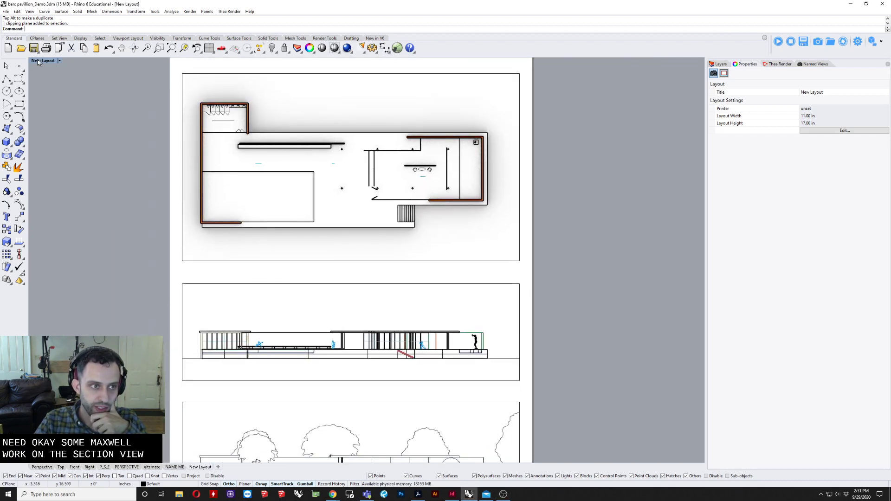
Step: In Perspective, add a vertical clipping plane running lengthwise through the pavilion and its large pool, with its height equal to its width
click(47, 467)
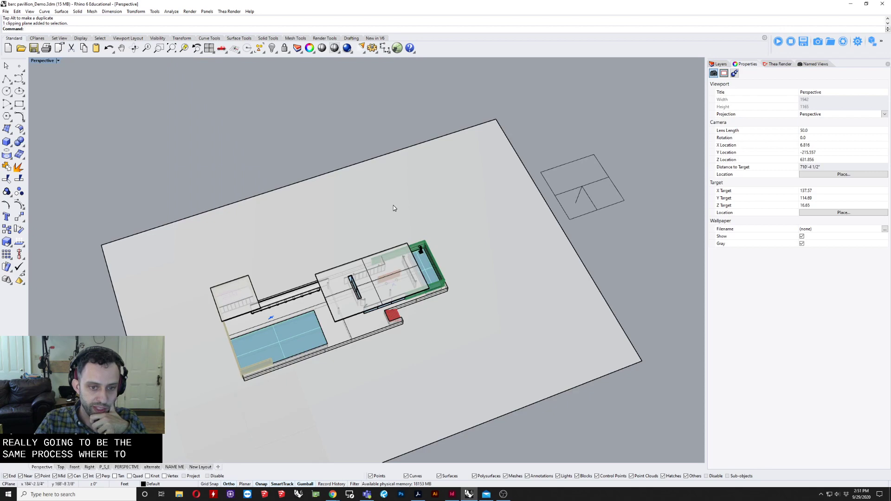
right_drag(394, 208, 297, 186)
text(CL)
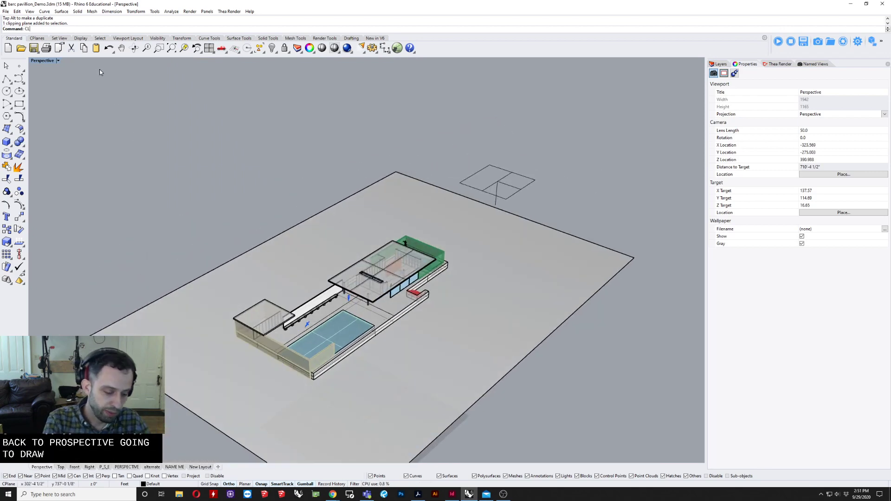
key(Return)
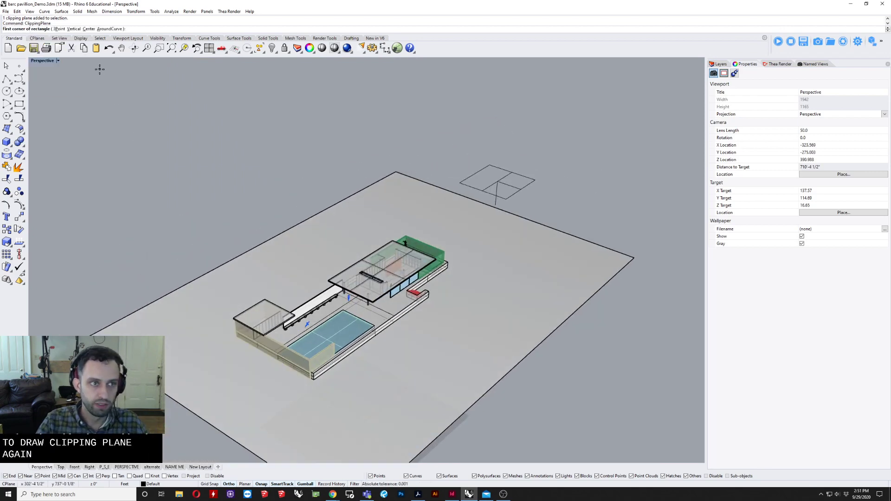
click(75, 29)
right_drag(338, 342, 183, 353)
scroll(288, 354, up, 4)
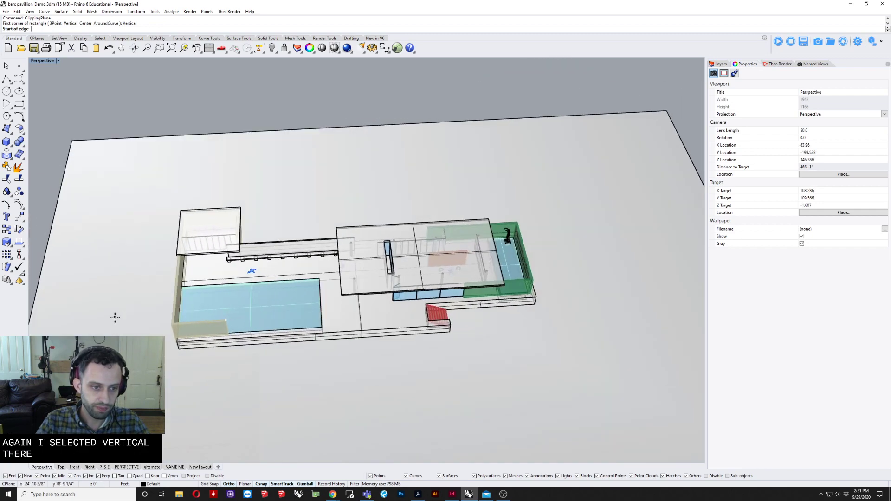
click(115, 317)
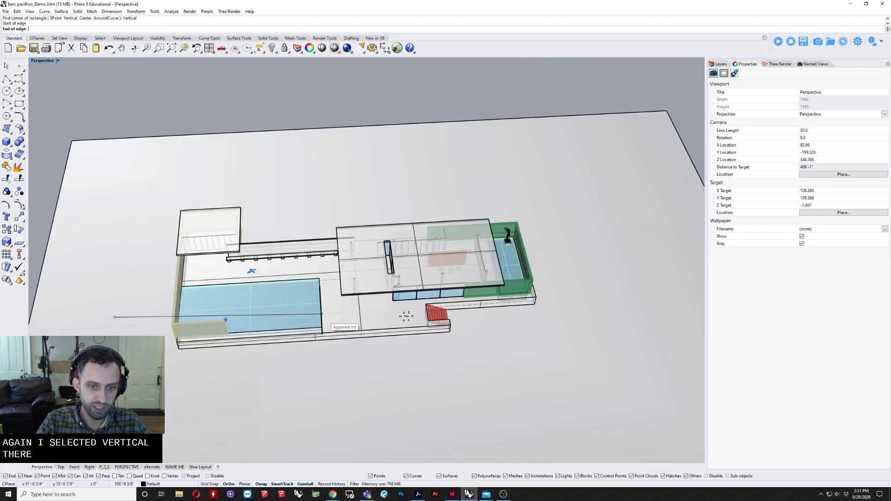
click(575, 280)
right_click(568, 232)
Step: Shrink the vertical clipping plane and shift it lengthwise past the pavilion, beside the horizontal clipping plane at the site's edge
right_drag(557, 255, 539, 280)
click(559, 211)
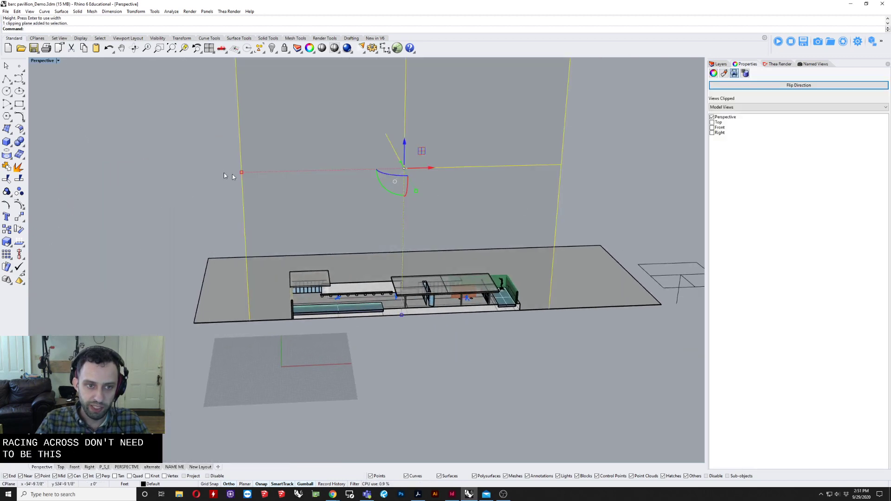
drag(246, 179, 680, 278)
Step: Nudge the vertical clipping plane slightly perpendicular to its face to adjust where the section cuts the pavilion
right_drag(418, 334, 525, 293)
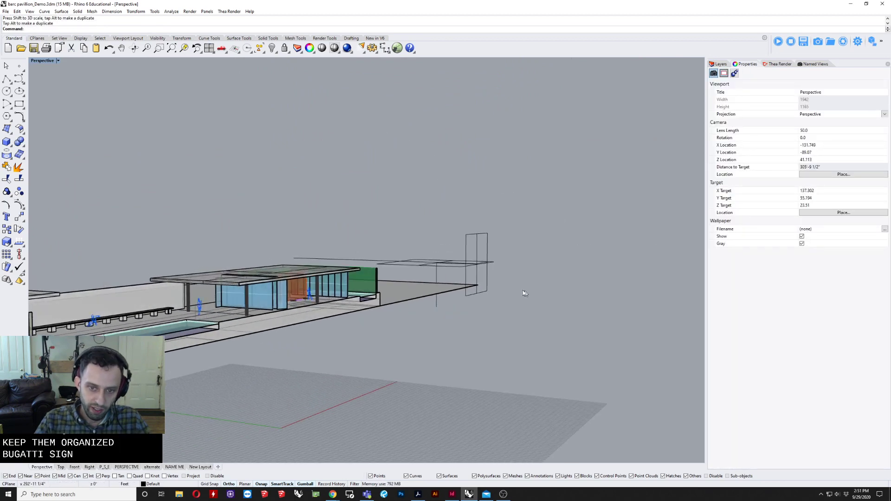
click(475, 245)
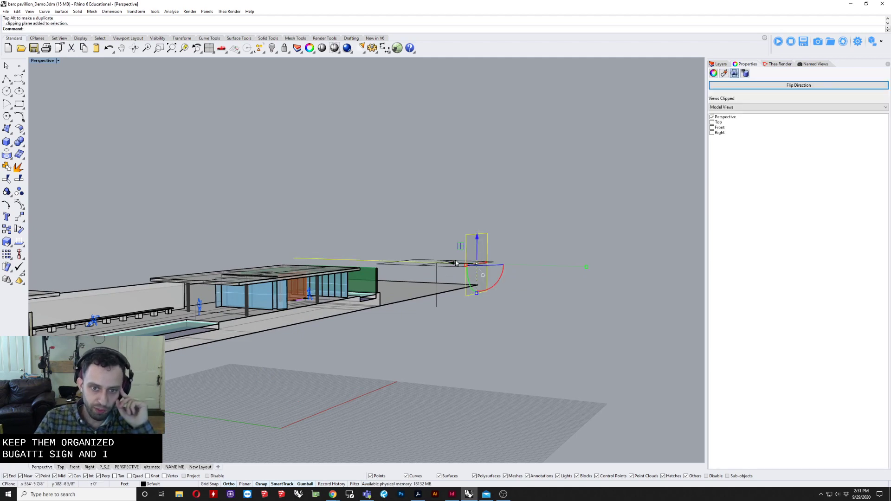
drag(454, 264, 457, 240)
click(416, 215)
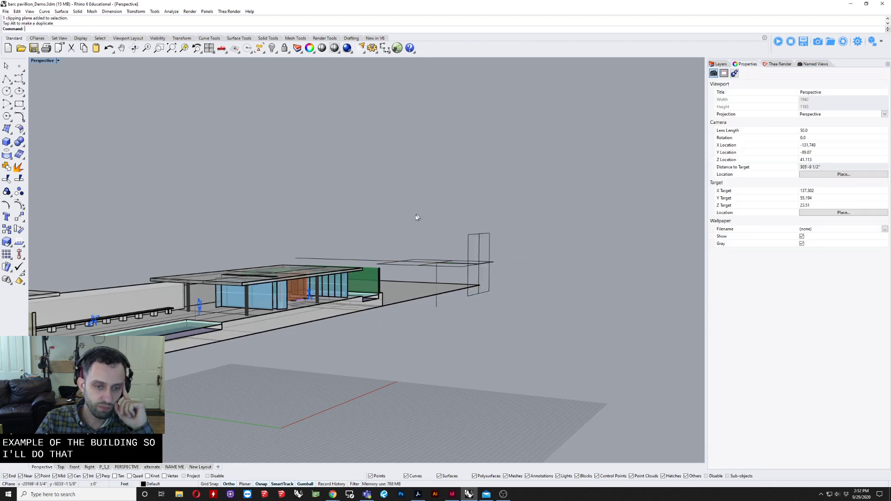
Step: Examine the sectioned pavilion in perspective, checking how the pool, platform and roof are cut by the vertical clipping plane
right_drag(445, 257, 426, 278)
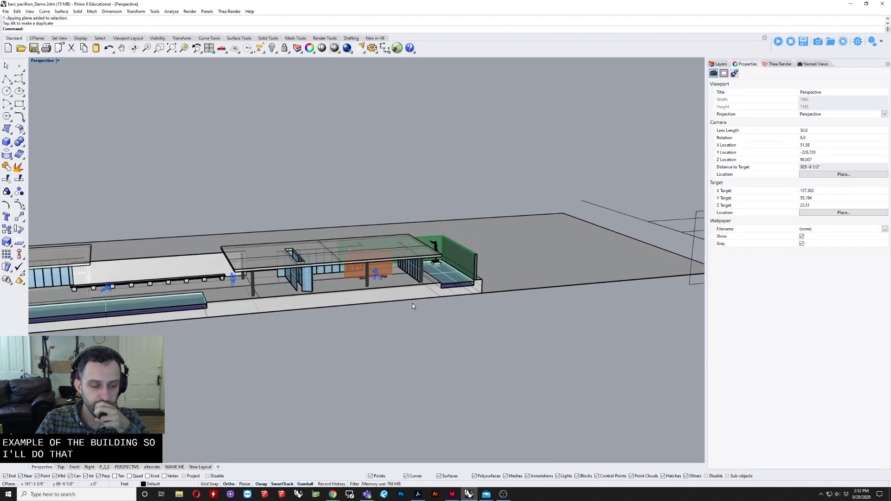
scroll(358, 322, up, 5)
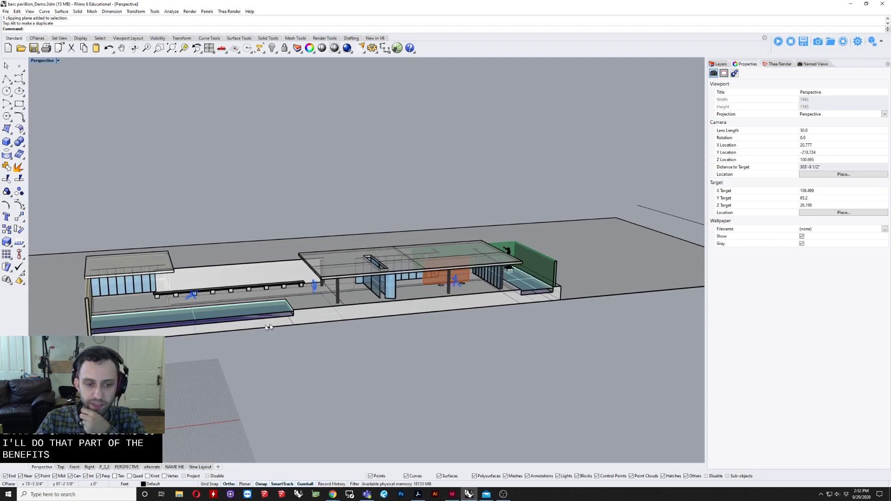
scroll(347, 297, up, 5)
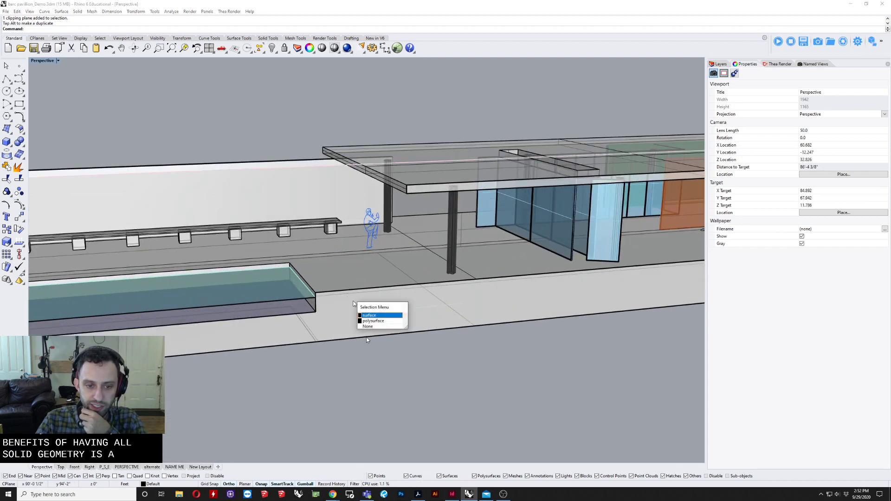
scroll(404, 317, down, 4)
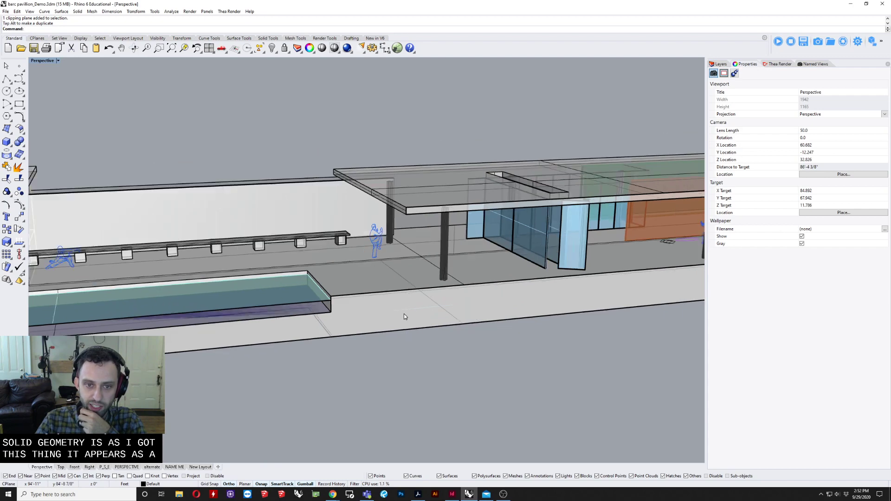
scroll(352, 320, down, 5)
right_drag(351, 318, 369, 314)
scroll(370, 315, down, 5)
shift+right_drag(529, 266, 483, 278)
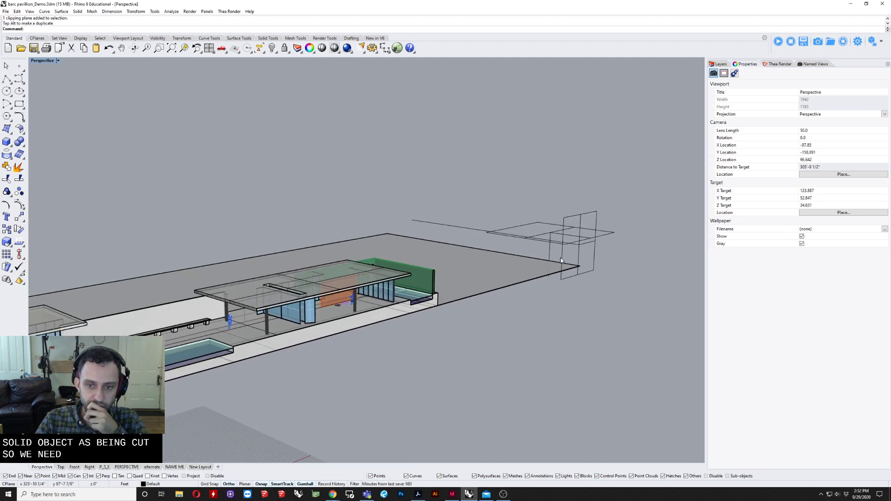
Step: Stop the vertical clipping plane from clipping the Perspective view and make it clip the New Layout Front detail instead
click(581, 263)
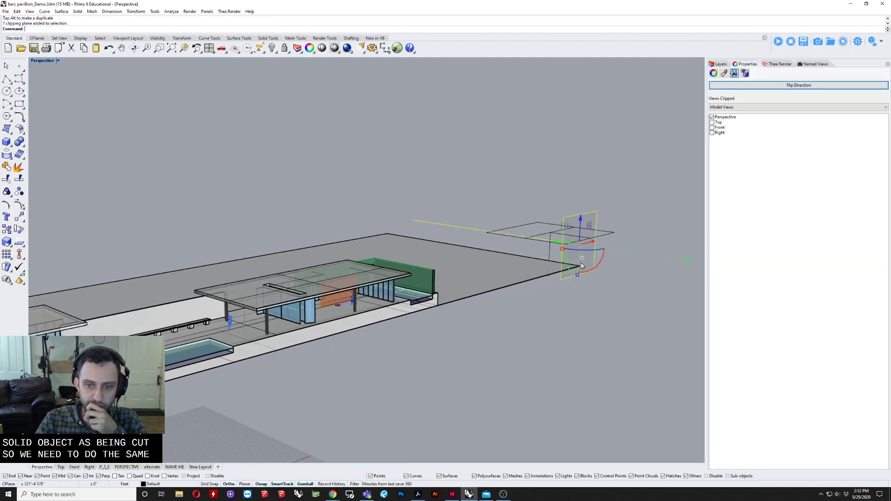
click(712, 117)
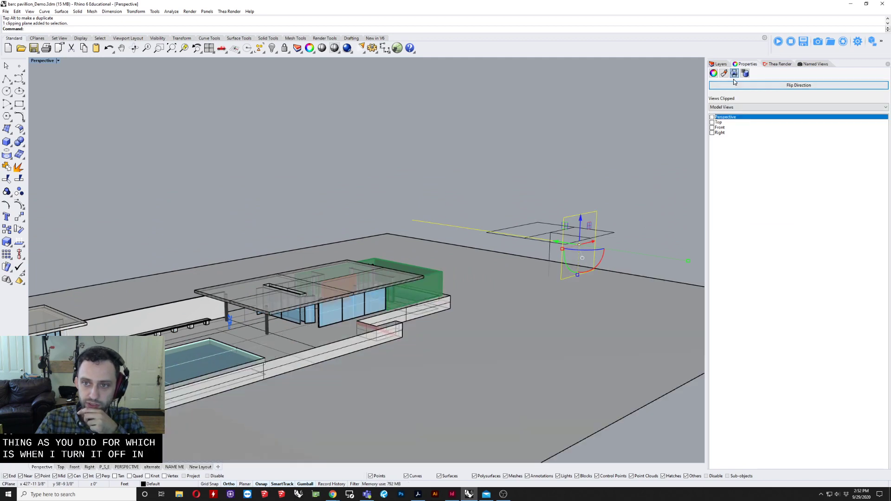
click(745, 107)
click(732, 120)
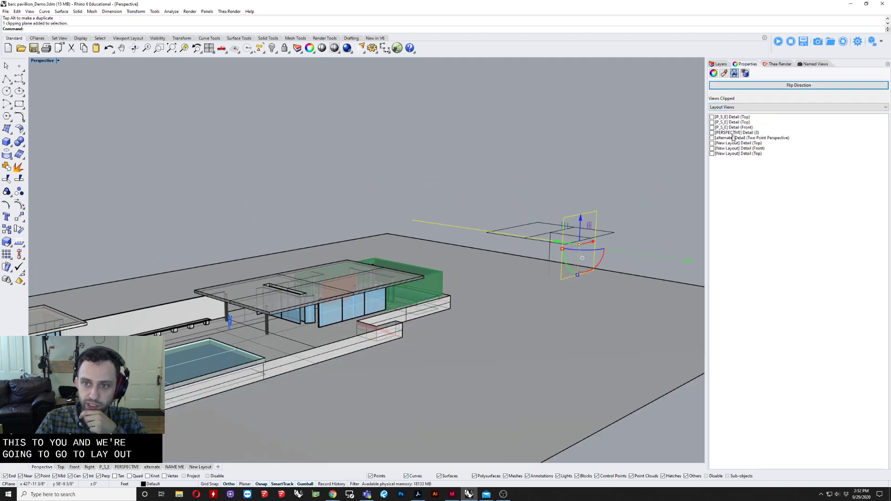
click(712, 149)
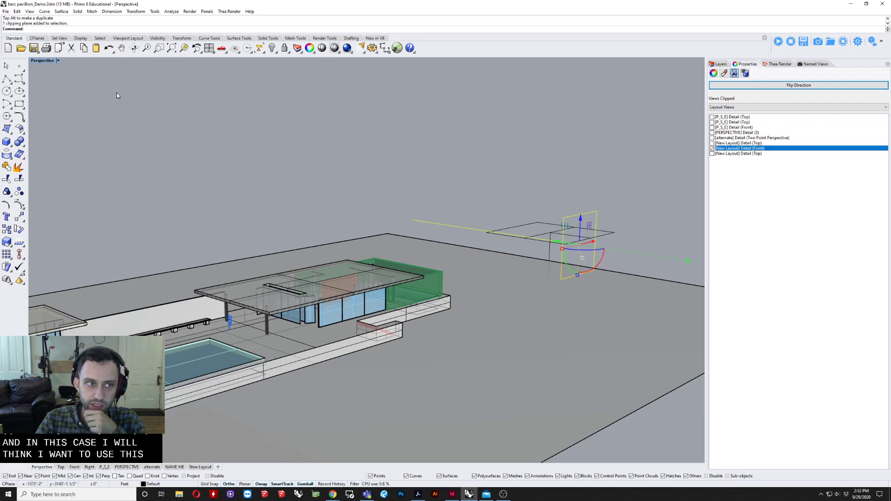
Step: On the New Layout page, set the Front section detail's display mode to Arctic
click(169, 468)
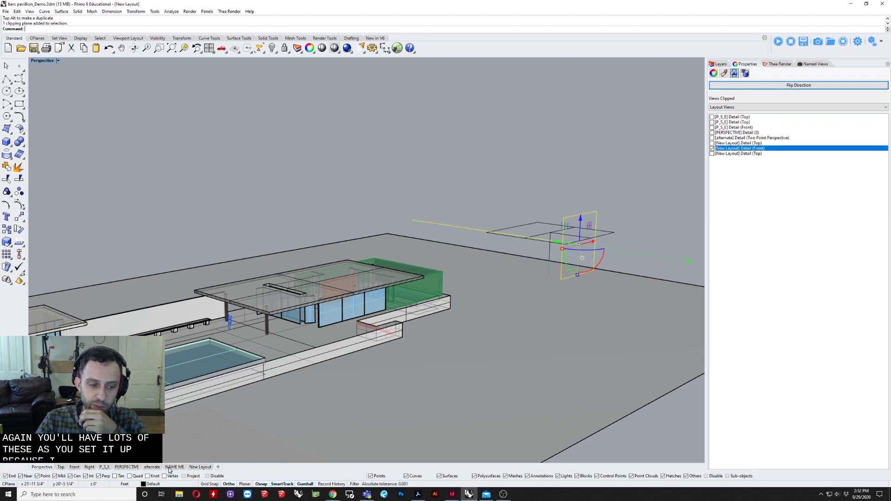
click(195, 468)
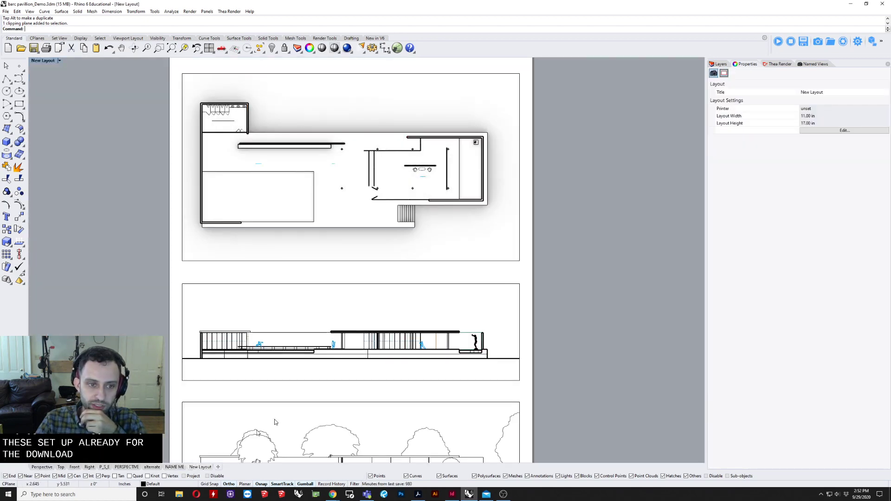
scroll(343, 340, up, 5)
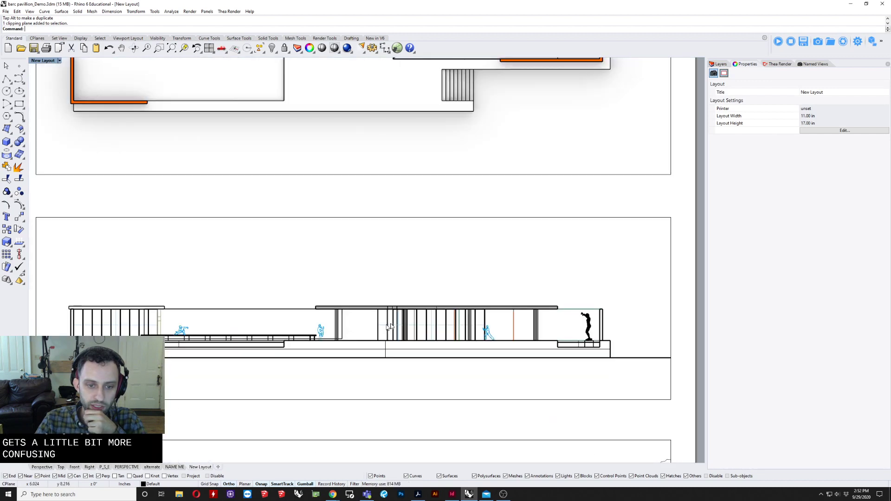
right_drag(322, 305, 357, 303)
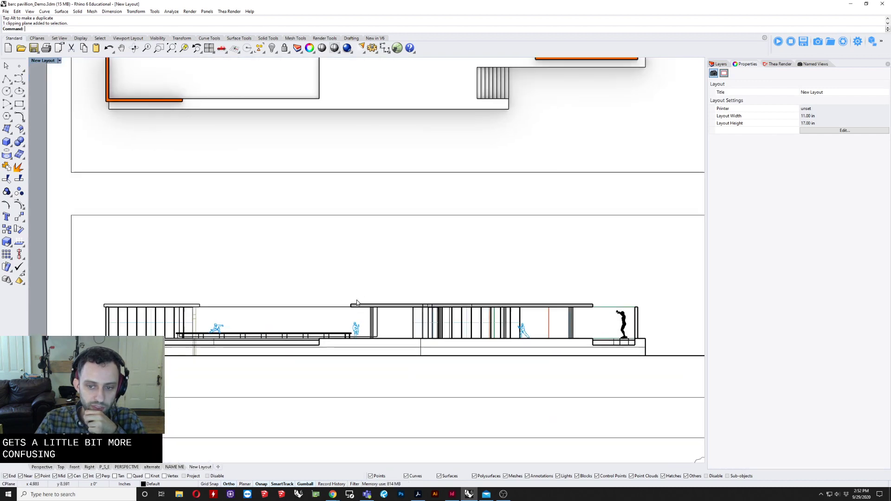
double_click(289, 275)
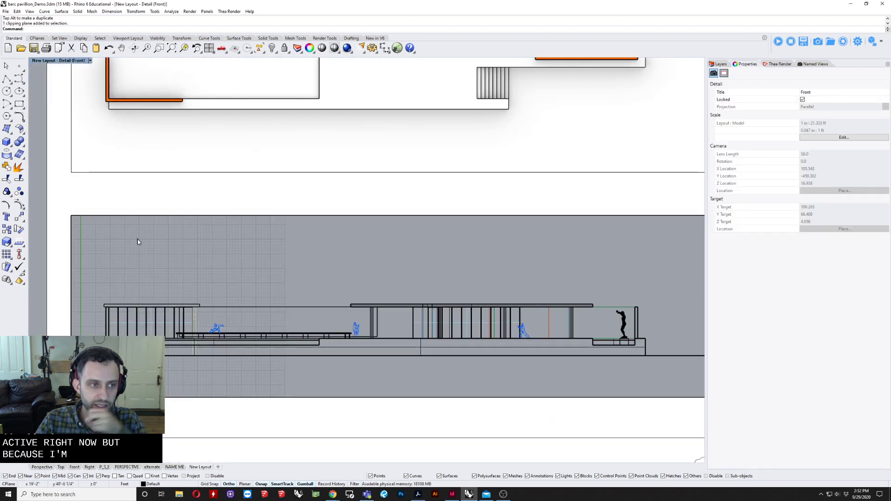
click(64, 60)
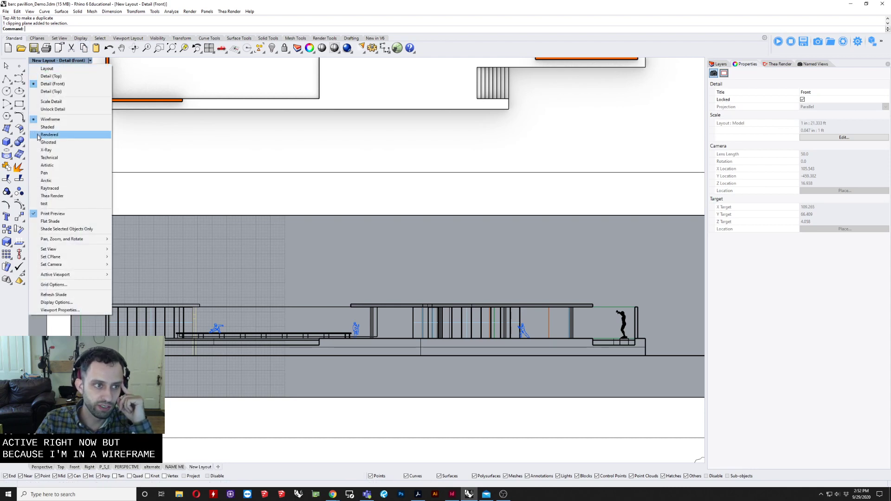
click(46, 180)
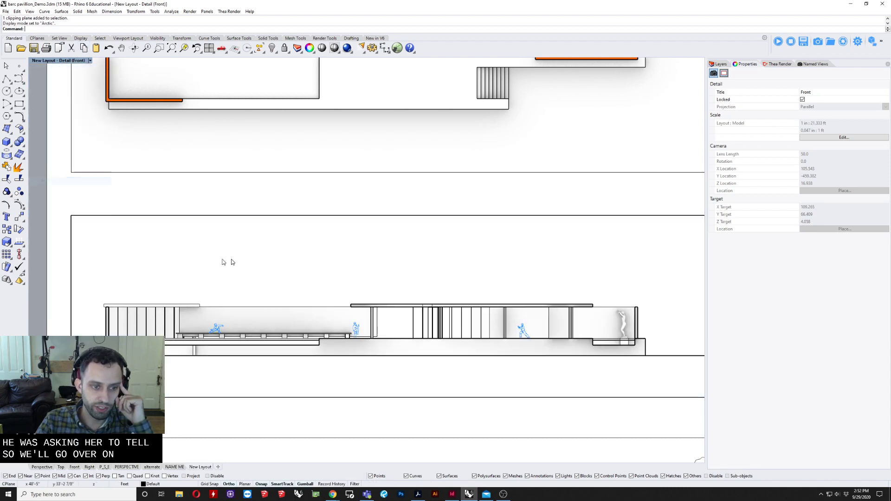
double_click(291, 249)
right_drag(402, 235, 326, 245)
right_drag(435, 284, 466, 271)
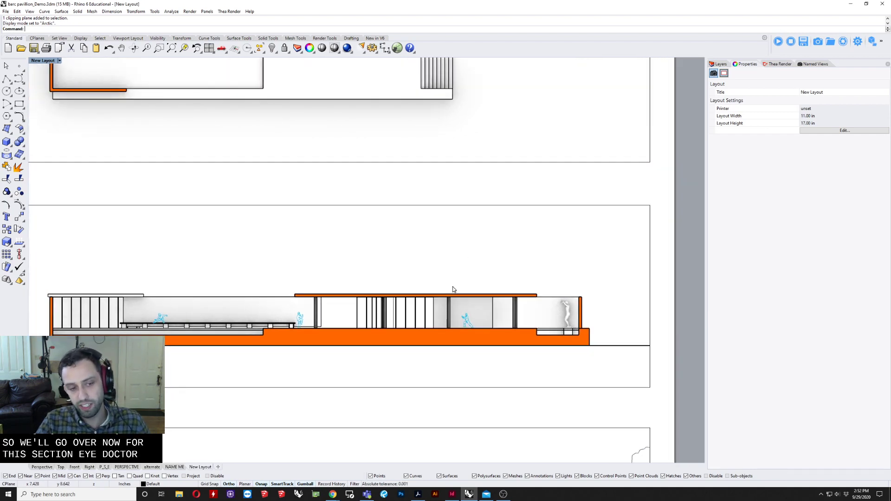
Step: Set the Front section detail's display mode to Rendered and return to the layout page
click(37, 61)
click(37, 62)
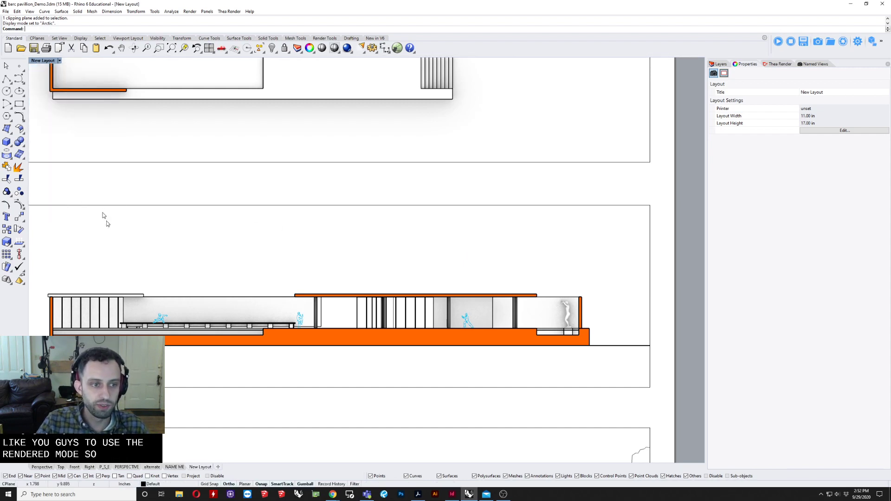
double_click(142, 272)
click(51, 61)
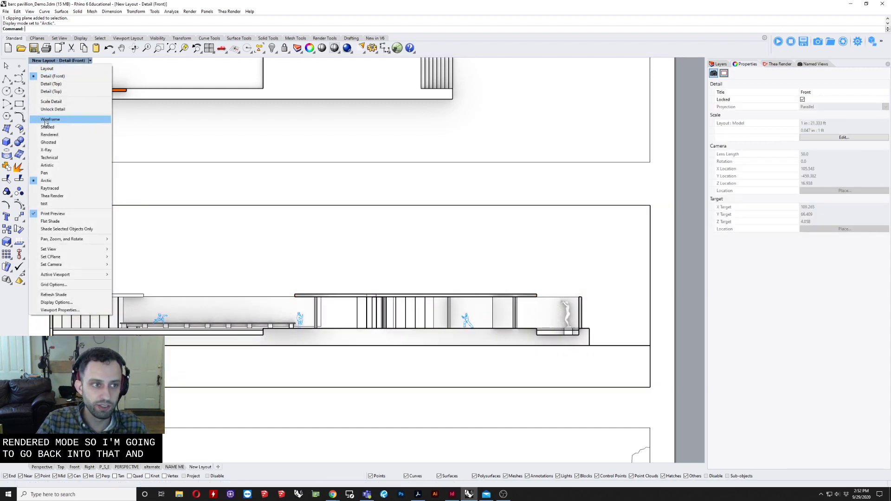
click(49, 135)
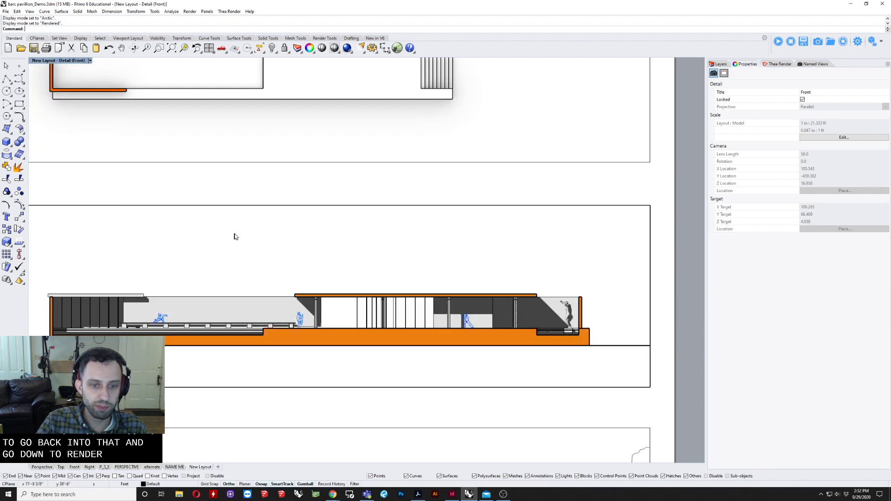
double_click(260, 193)
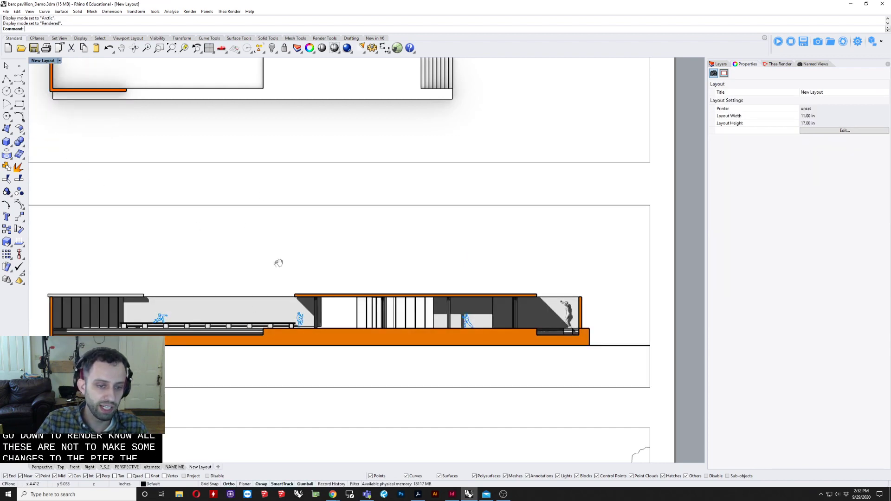
scroll(294, 252, down, 4)
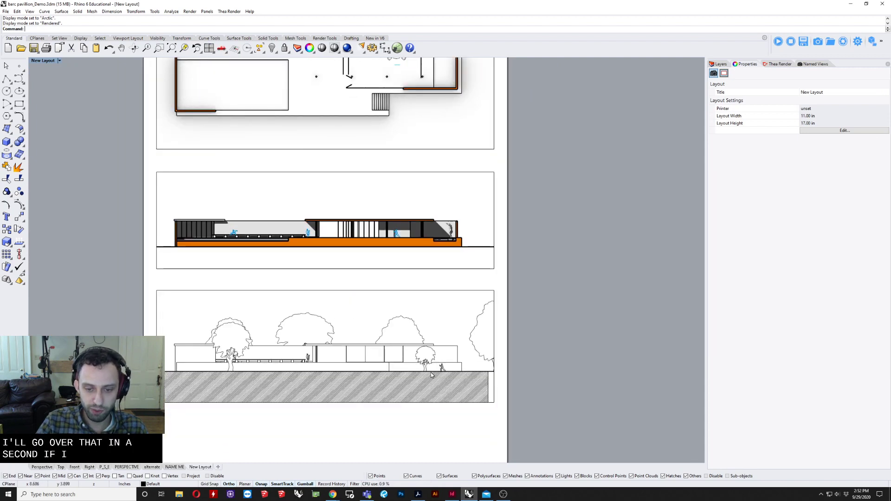
Step: In the Top view, examine the existing 2D elevation linework with its trees and hatched ground, beside the pavilion model
click(60, 468)
scroll(394, 272, down, 12)
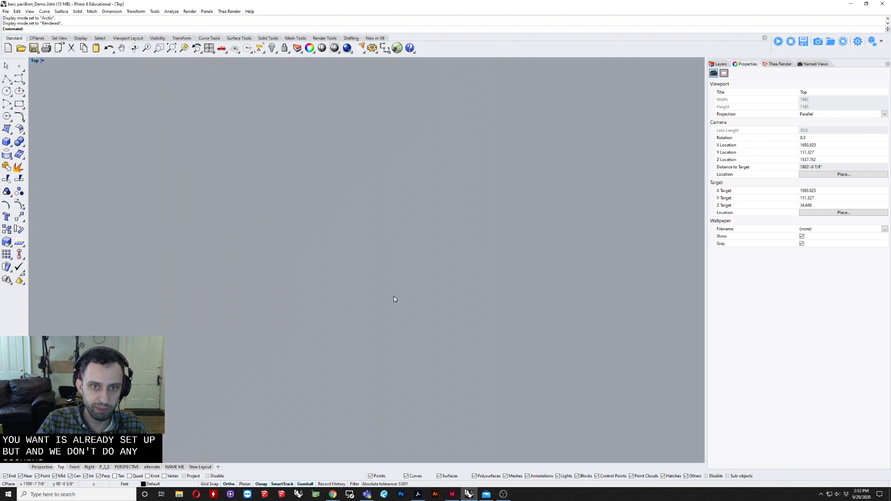
scroll(103, 328, up, 4)
scroll(200, 297, up, 6)
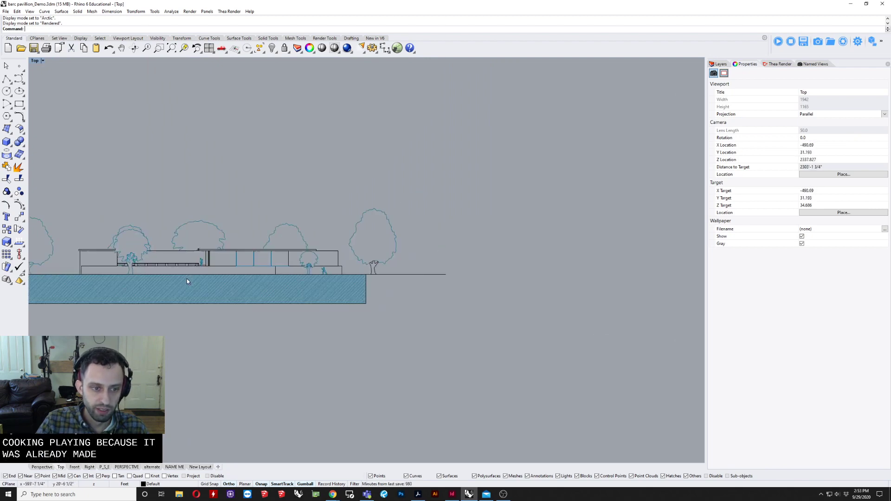
scroll(187, 278, down, 2)
scroll(214, 317, up, 2)
scroll(309, 303, down, 3)
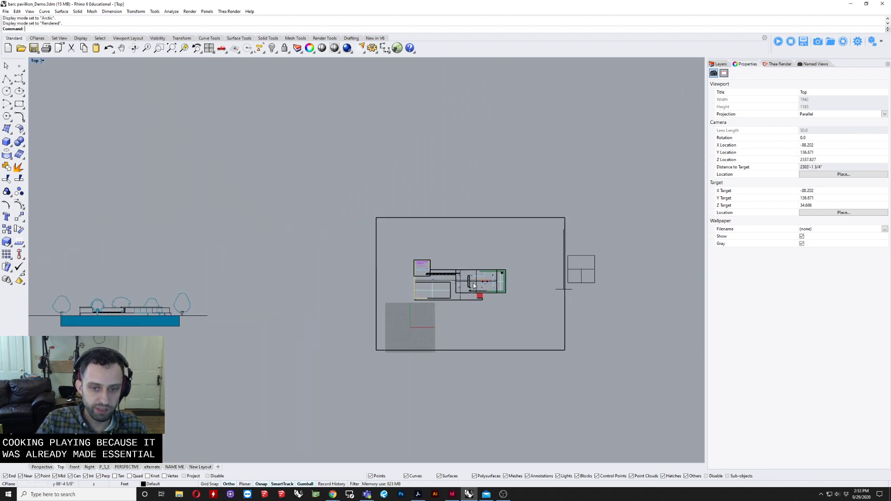
scroll(125, 308, up, 10)
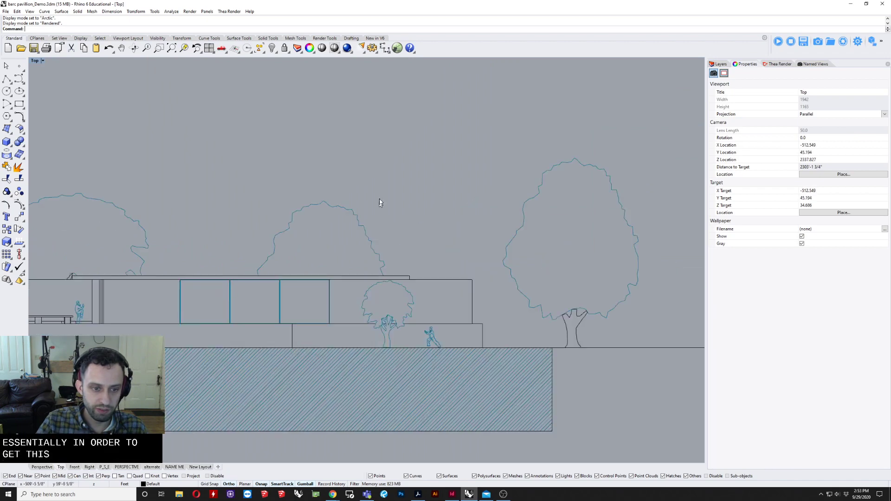
click(310, 280)
scroll(310, 281, up, 2)
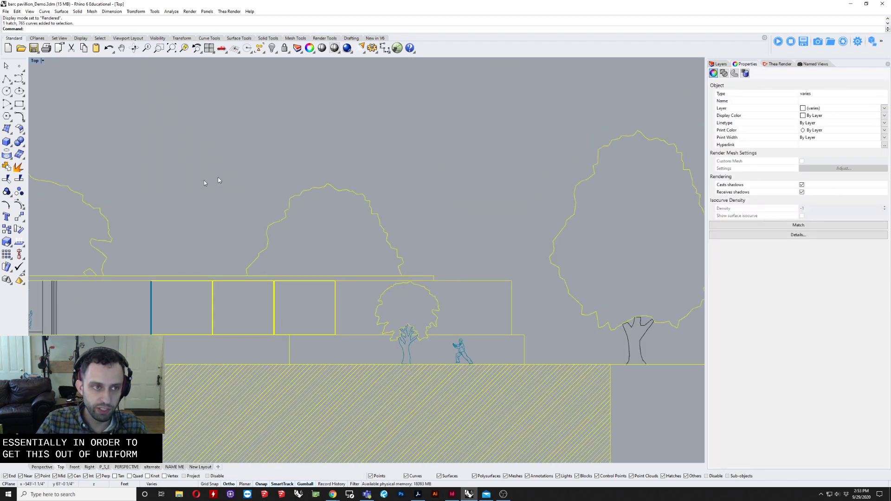
Step: Show all four viewports and select the whole pavilion in Perspective, leaving out the site surface and clipping planes
double_click(35, 61)
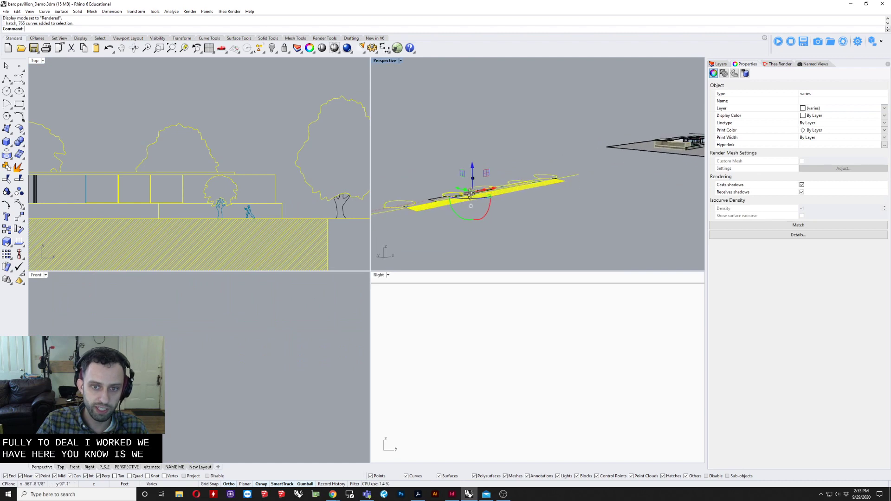
mouse_move(469, 186)
right_down()
mouse_move(472, 176)
mouse_move(454, 207)
mouse_move(460, 200)
right_up()
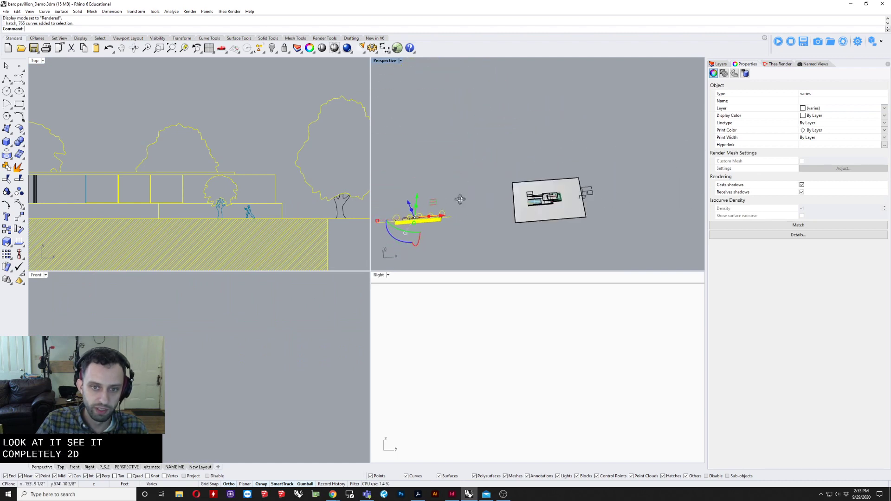
click(473, 189)
scroll(311, 246, up, 4)
right_drag(321, 232, 284, 185)
scroll(537, 205, up, 4)
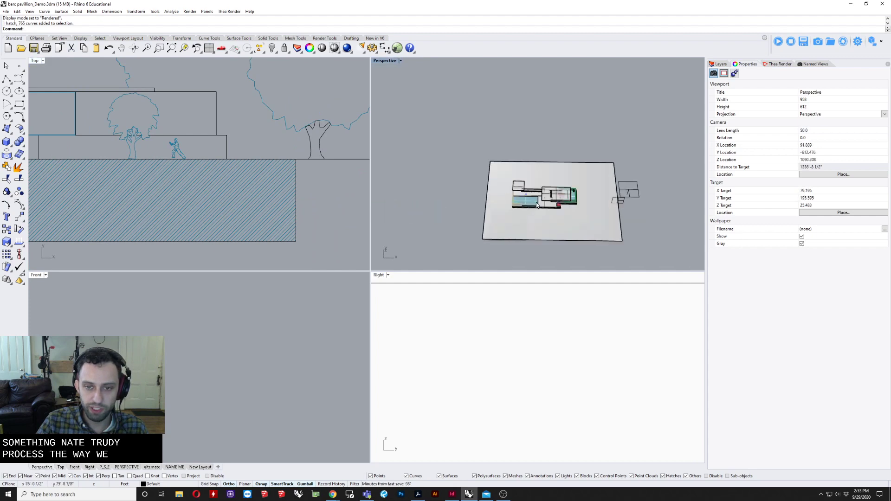
scroll(540, 201, up, 16)
scroll(457, 113, down, 11)
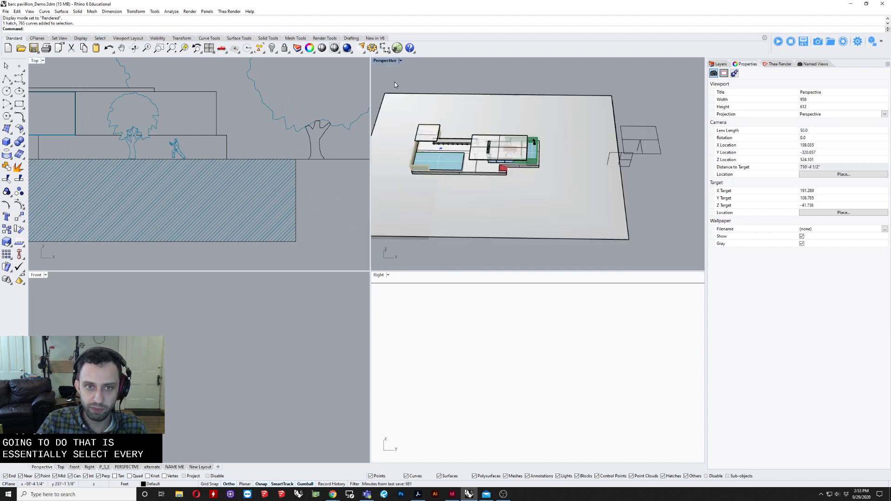
drag(395, 82, 553, 191)
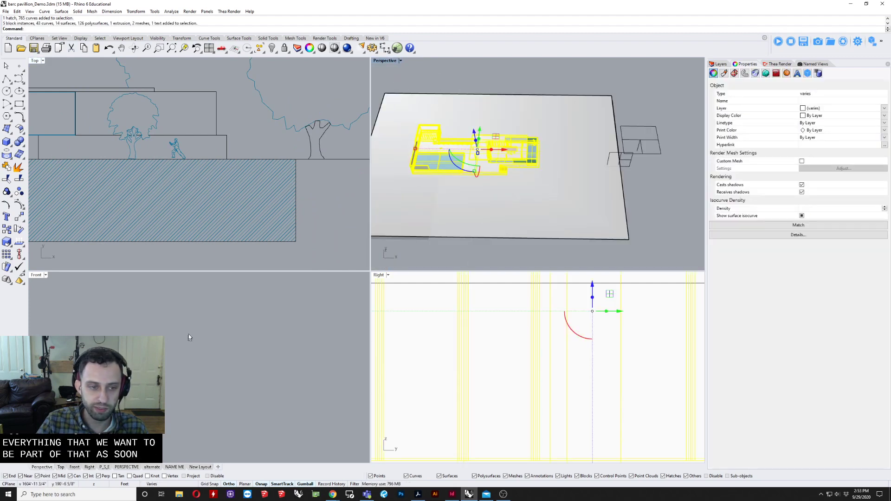
Step: Run Make2D on the selected pavilion from the Front view, with View projection and source layers maintained
scroll(561, 346, down, 10)
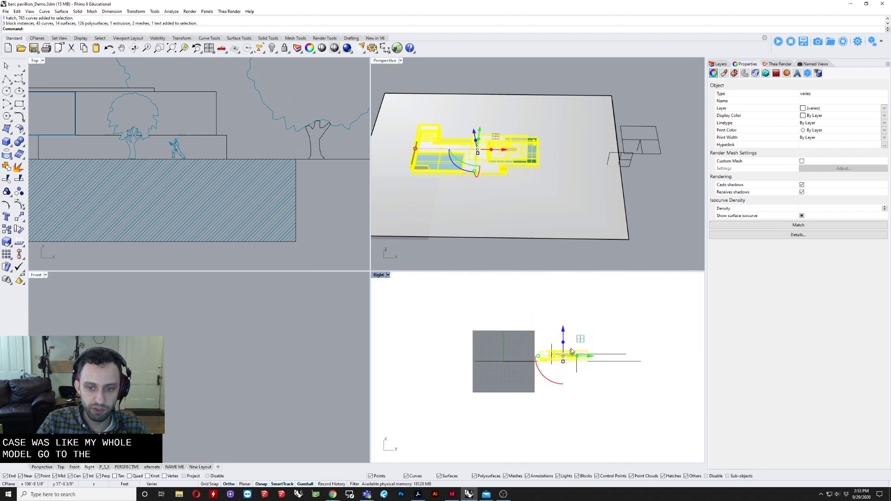
scroll(574, 351, down, 2)
scroll(565, 350, up, 8)
scroll(197, 340, down, 15)
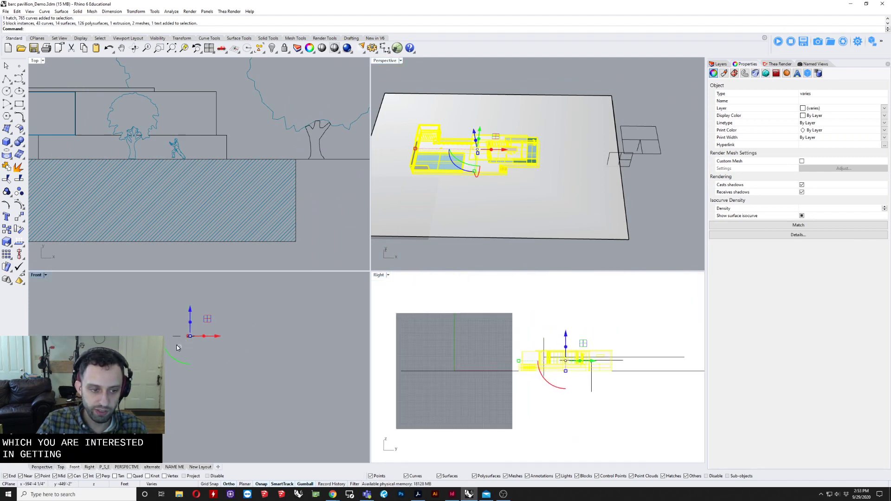
scroll(195, 348, up, 8)
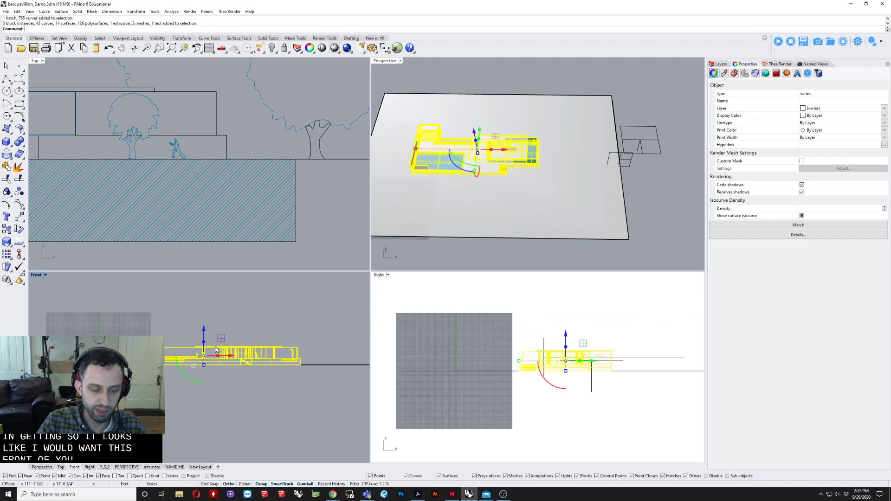
scroll(214, 350, up, 4)
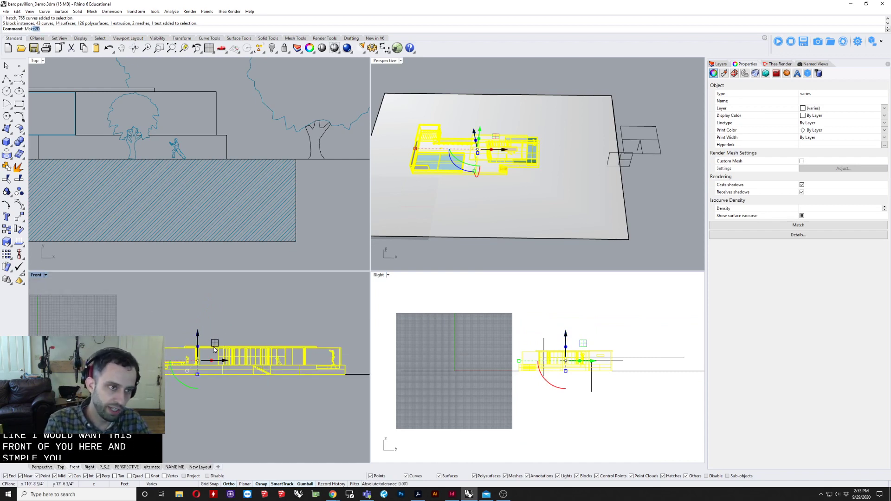
text(Make2D)
key(Return)
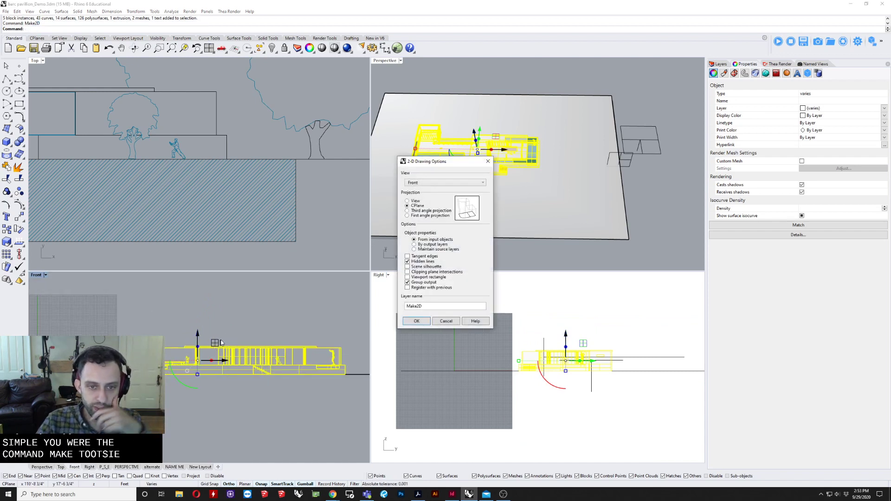
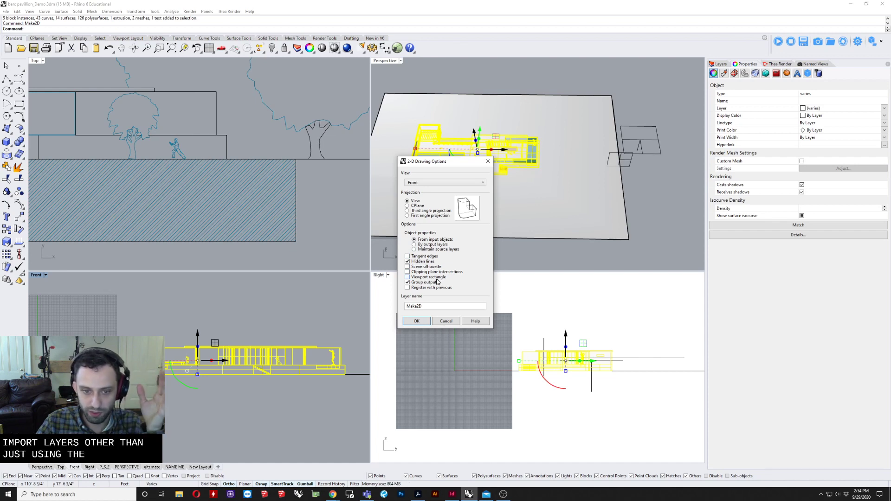
click(429, 250)
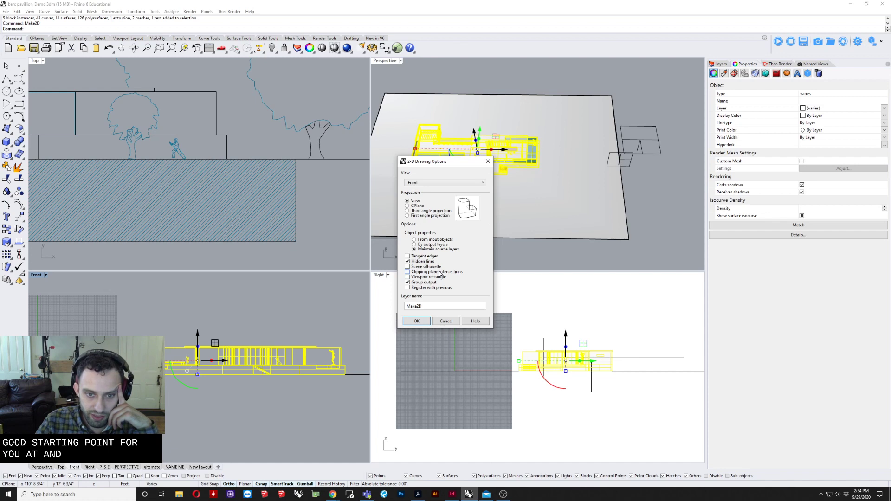
click(418, 322)
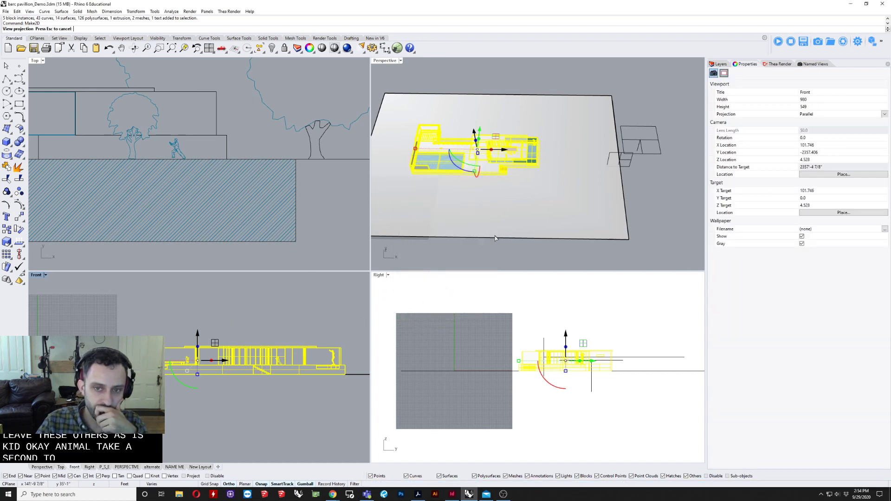
Step: Move the new Make2D linework away from the pavilion model to sit by the existing 2D elevation, and deselect it
scroll(521, 209, down, 4)
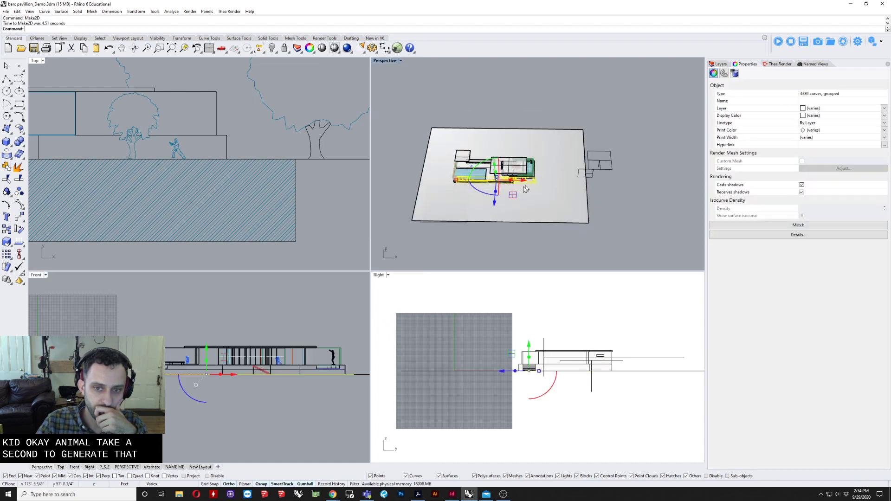
right_drag(523, 193, 524, 212)
mouse_move(511, 206)
mouse_down()
mouse_move(810, 196)
mouse_move(744, 208)
mouse_move(636, 209)
mouse_move(667, 203)
mouse_move(517, 217)
mouse_move(468, 194)
mouse_move(436, 201)
mouse_move(448, 212)
mouse_up()
scroll(666, 202, down, 8)
scroll(492, 211, up, 8)
click(459, 205)
scroll(493, 176, up, 10)
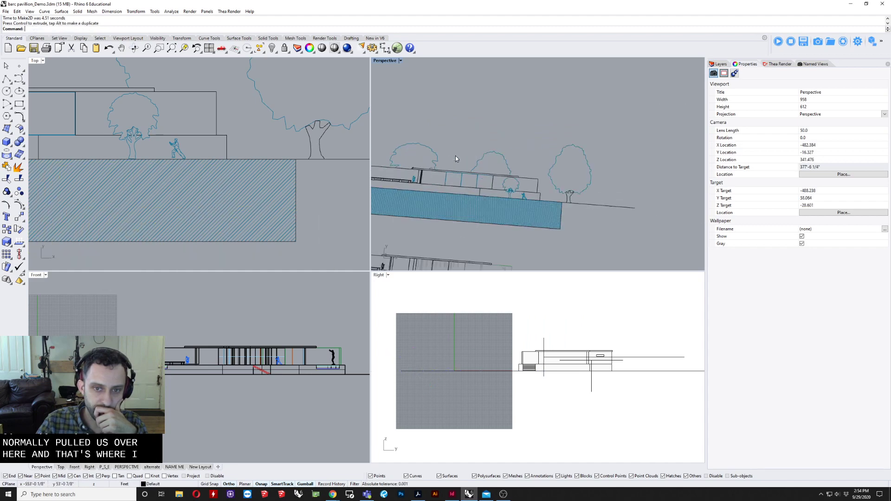
Step: Examine the new Make2D elevation linework in the Perspective and Top views, comparing it with the existing 2D elevation
mouse_move(492, 165)
right_down()
mouse_move(492, 179)
mouse_move(675, 166)
right_up()
scroll(500, 179, down, 4)
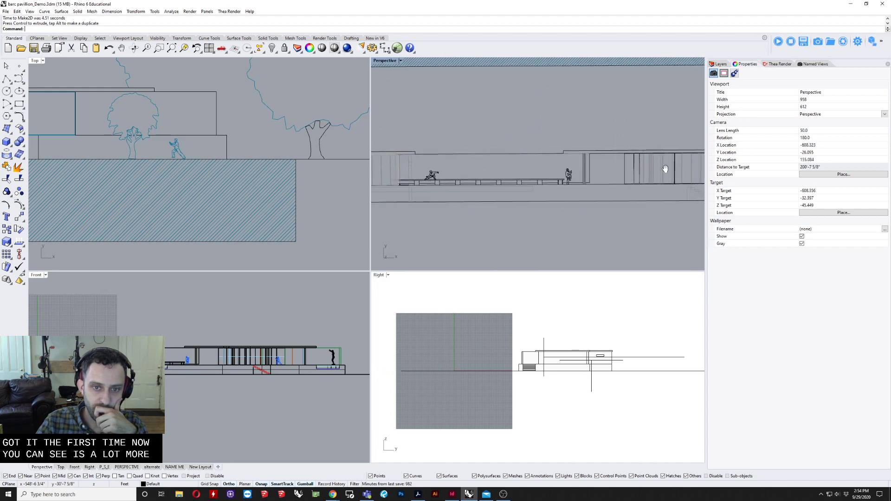
scroll(244, 171, down, 10)
scroll(182, 229, up, 6)
scroll(183, 230, up, 3)
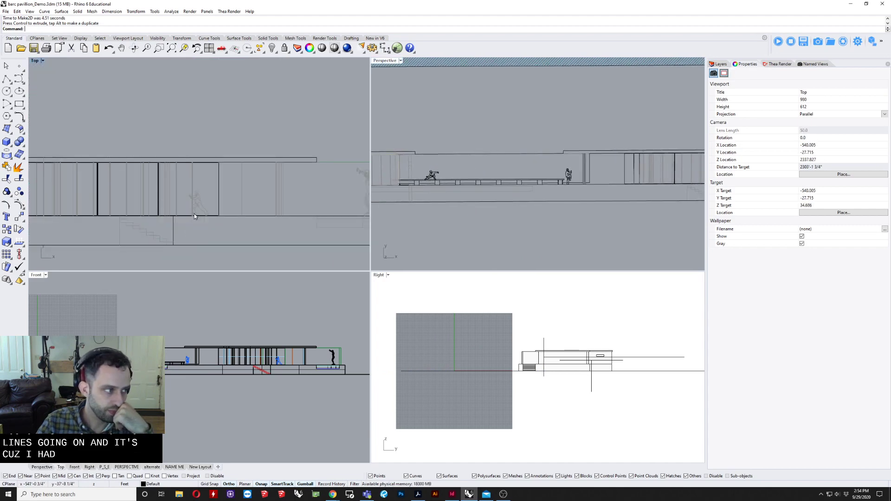
scroll(269, 191, down, 3)
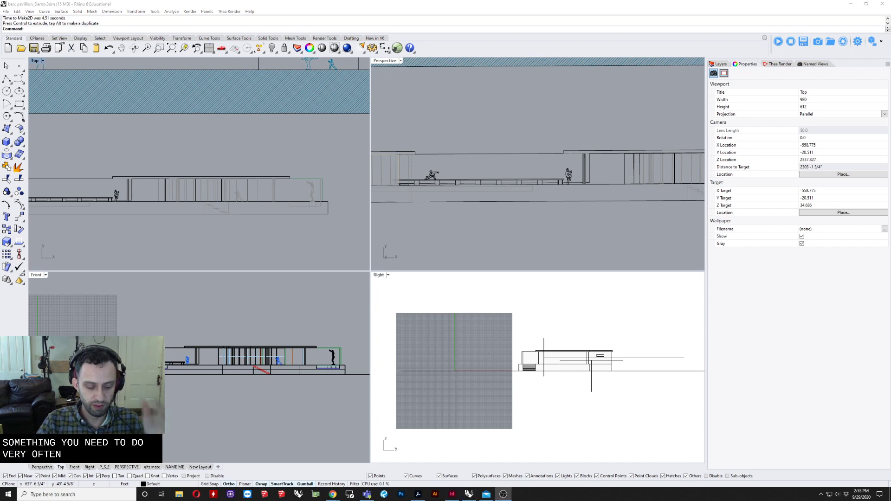
scroll(271, 185, down, 3)
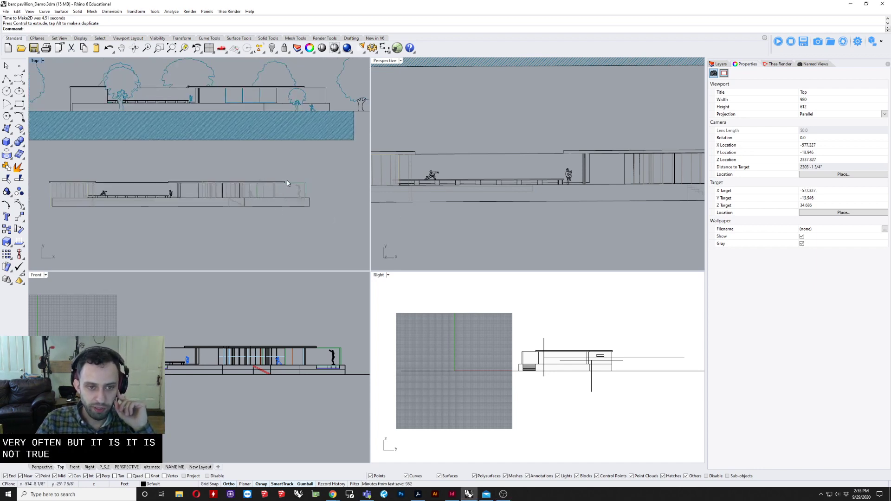
scroll(300, 189, up, 4)
scroll(302, 189, down, 4)
right_drag(119, 184, 140, 188)
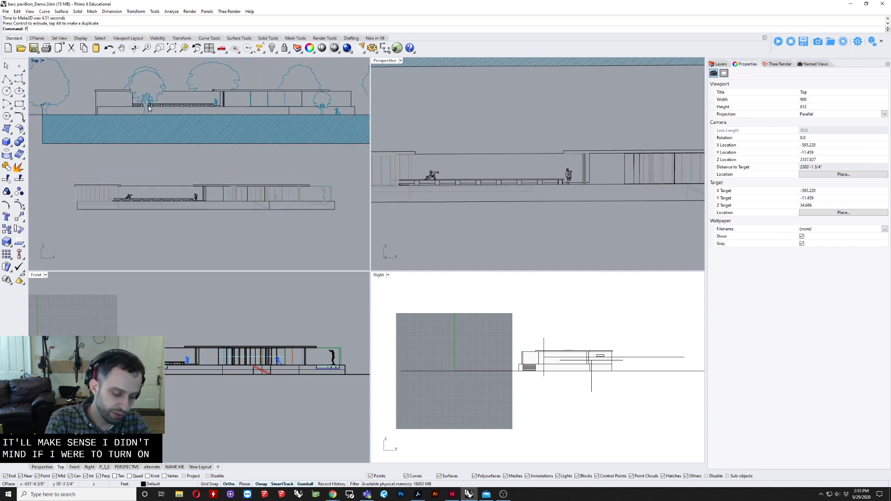
Step: Turn the Print Display state on for the model viewports and bring up the layer list
text(ritndi)
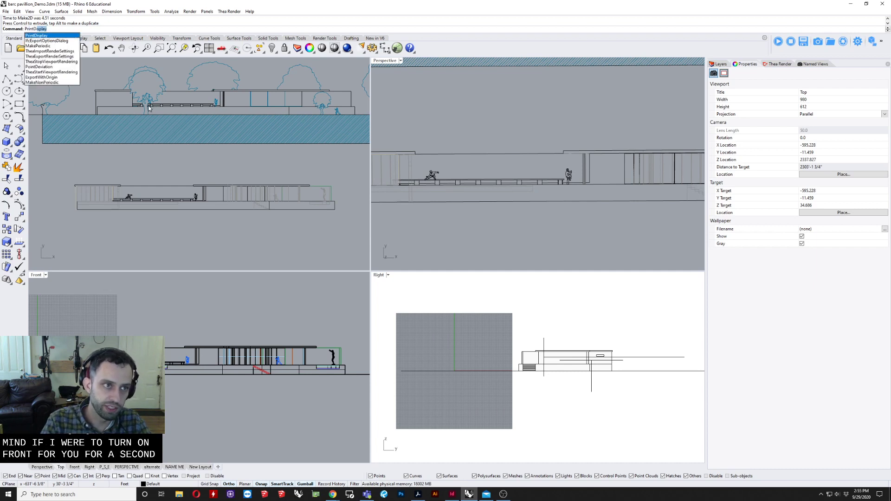
key(Return)
text(s)
key(Return)
text(o)
key(Return)
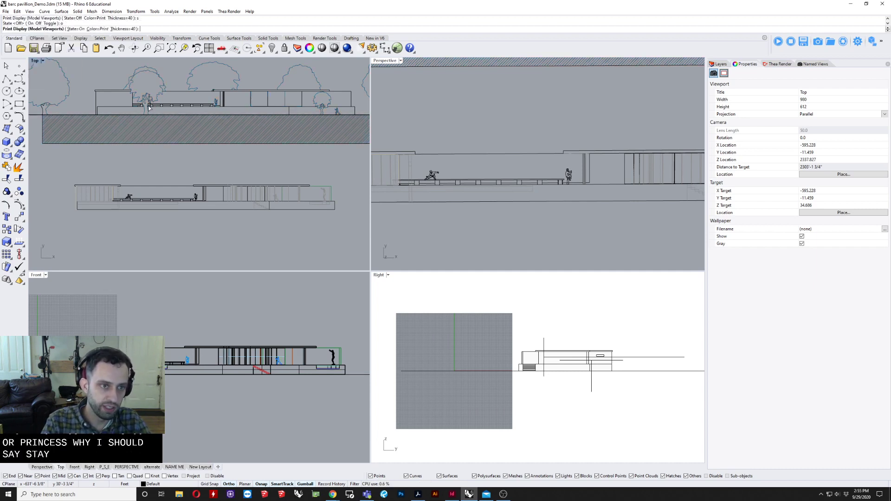
scroll(317, 170, up, 8)
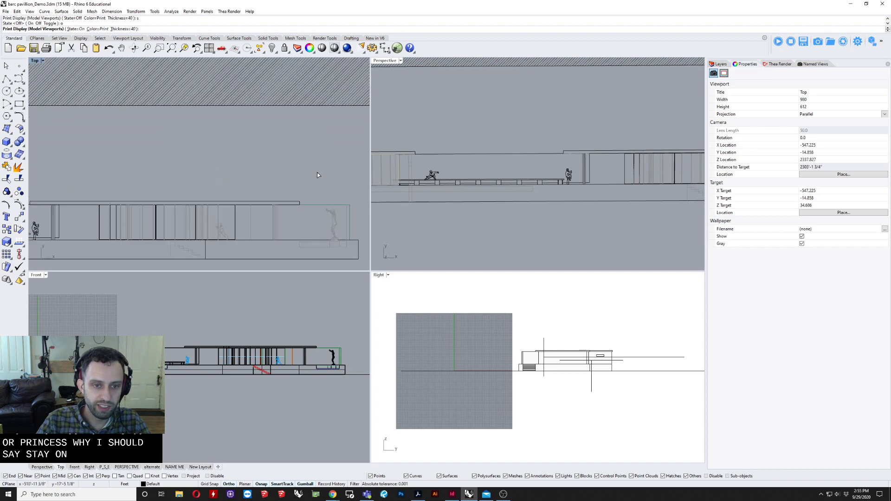
mouse_move(319, 176)
right_down()
mouse_move(291, 162)
mouse_move(323, 173)
right_up()
scroll(288, 164, down, 2)
scroll(287, 164, down, 4)
right_drag(217, 185, 253, 193)
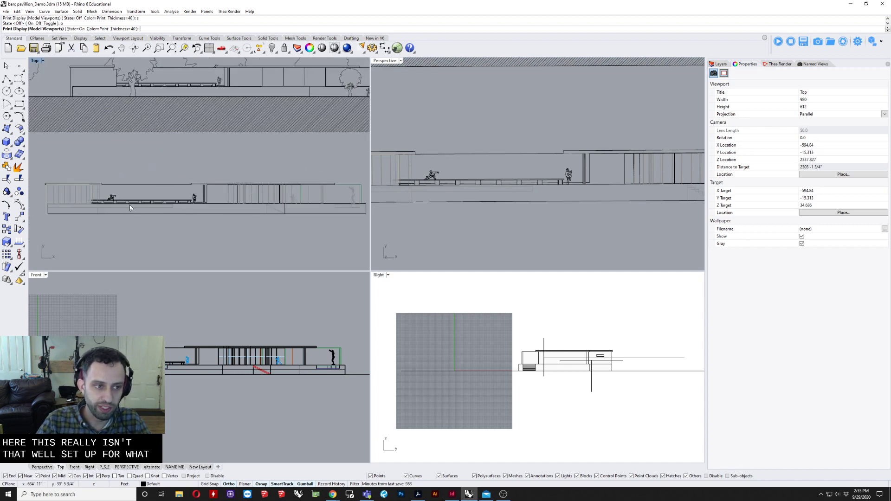
click(721, 64)
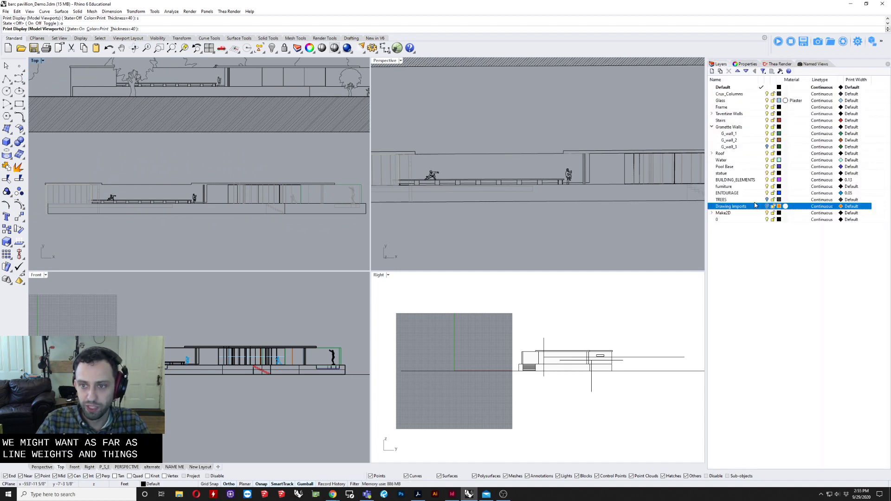
scroll(125, 204, down, 2)
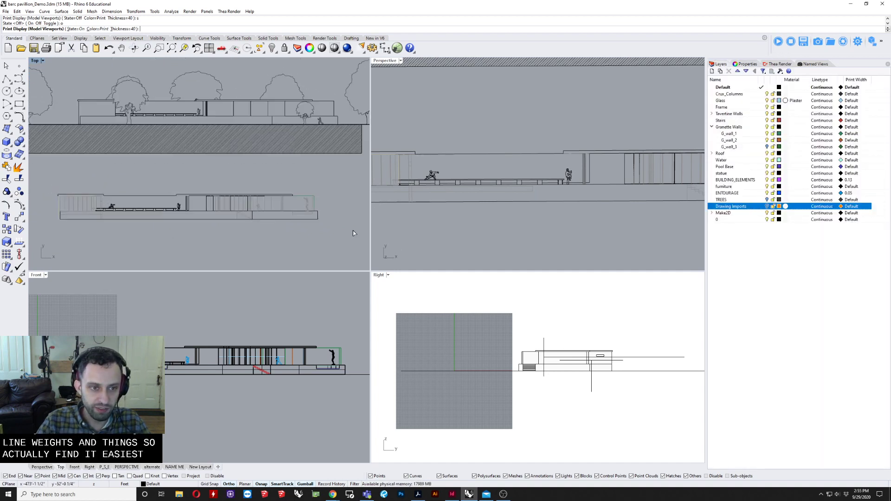
key(Return)
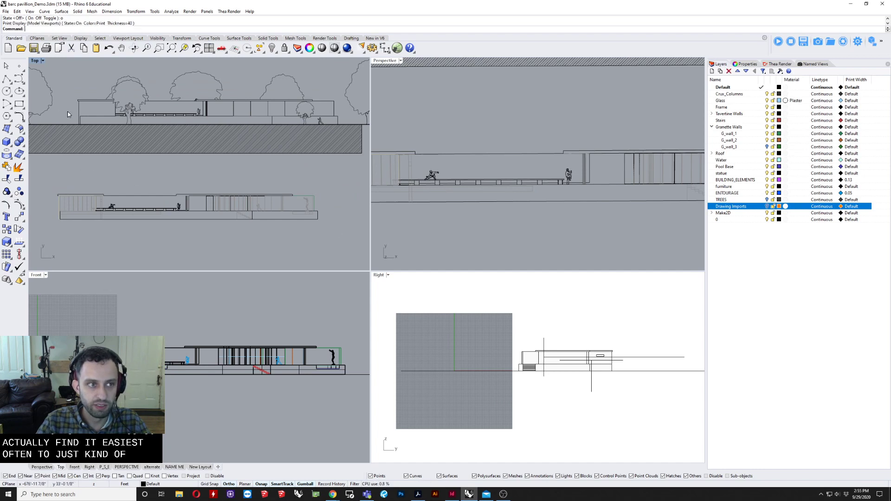
Step: Select the whole new Make2D elevation in the Top view and change its curves to the LIGHT layer under Make2D Visible
drag(49, 189, 326, 236)
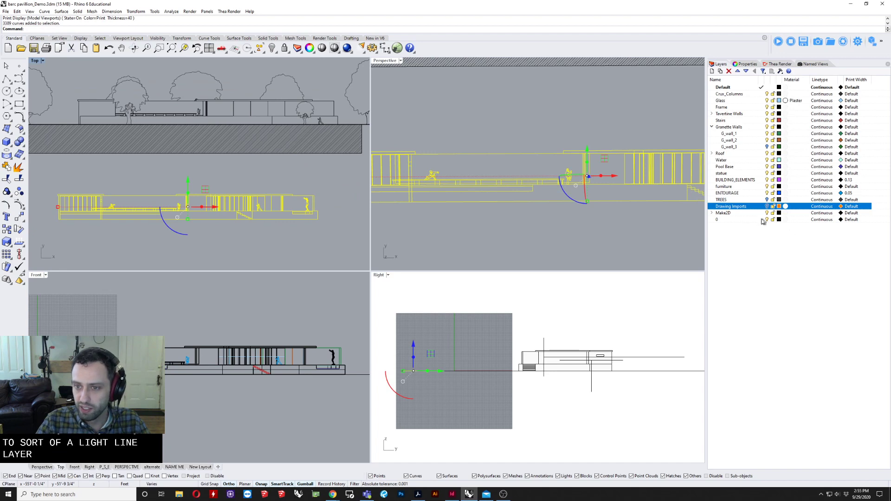
click(712, 213)
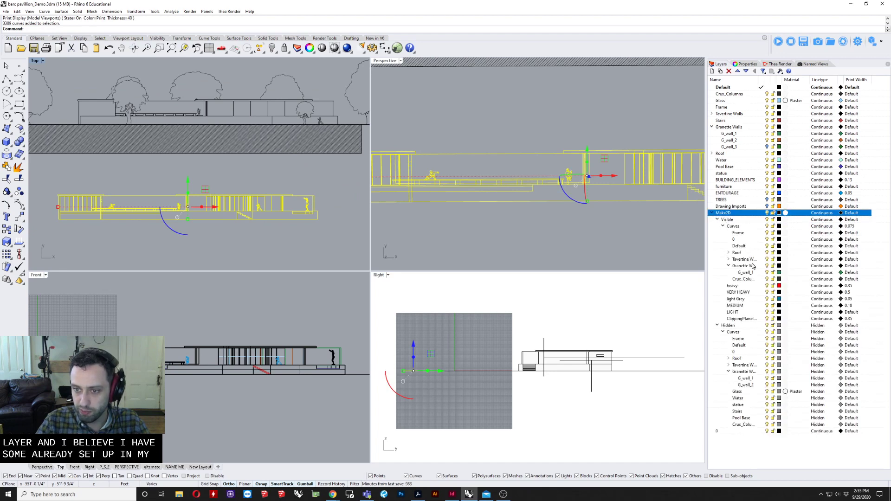
click(747, 301)
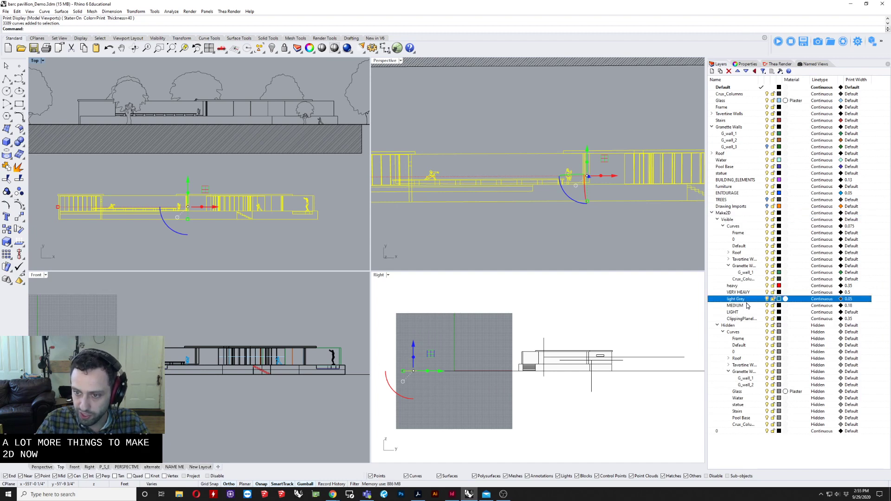
click(748, 313)
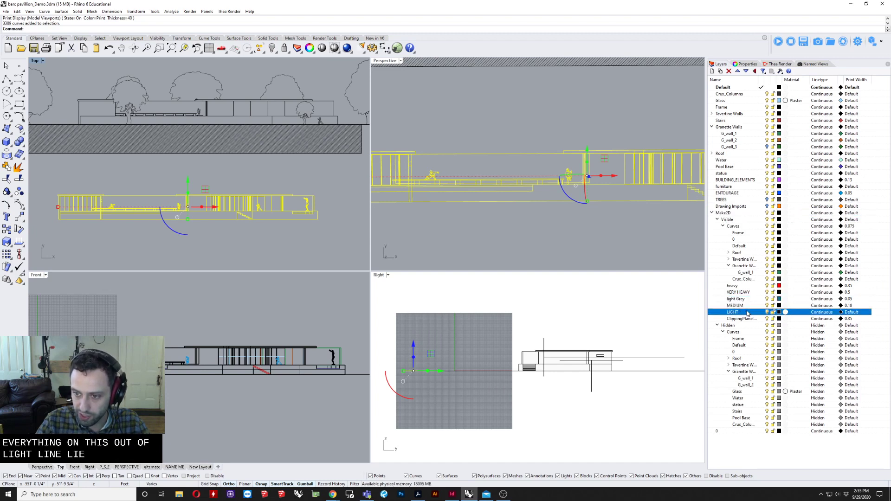
right_click(748, 314)
click(778, 424)
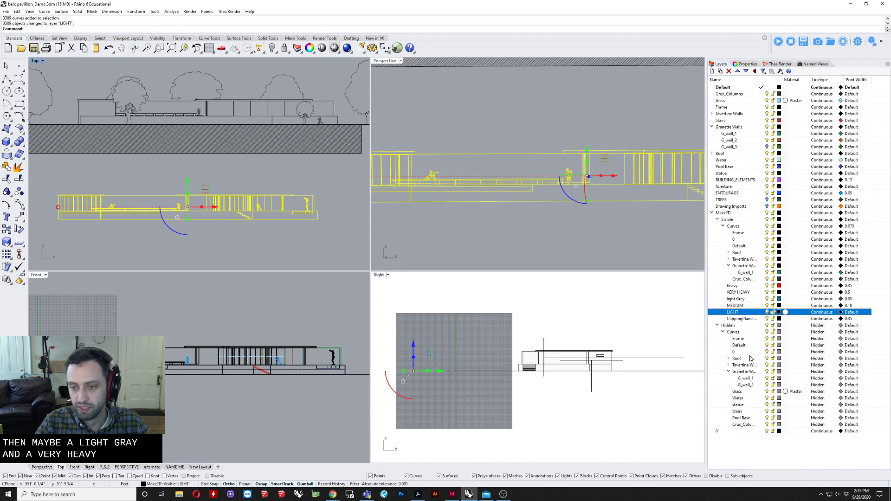
Step: Collapse the Hidden sublayers of Make2D and highlight the line-weight layers from heavy through LIGHT
shift+click(733, 286)
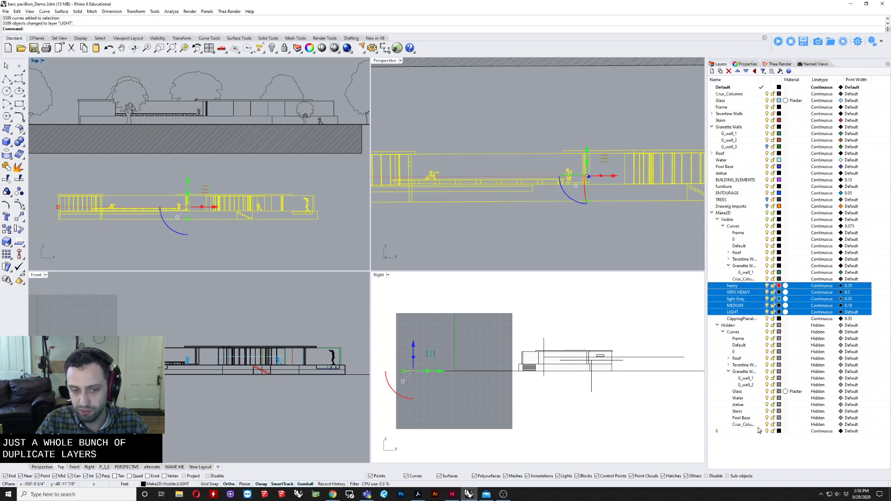
click(717, 326)
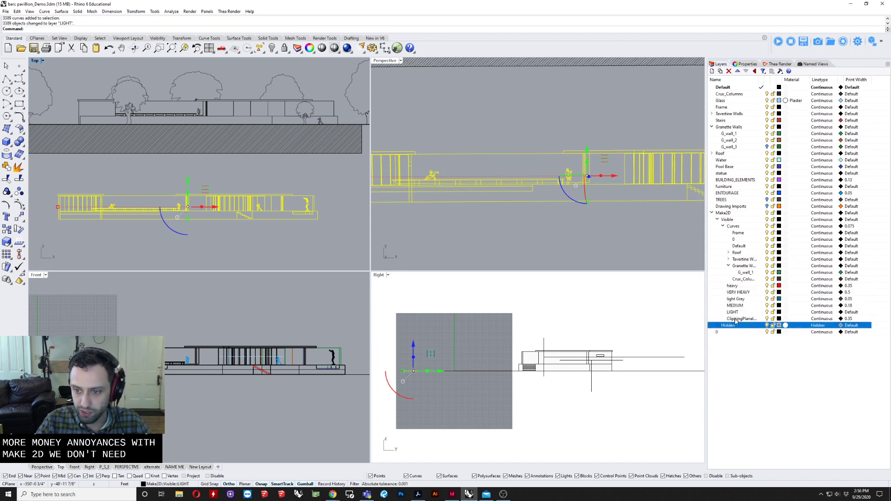
click(738, 319)
click(738, 295)
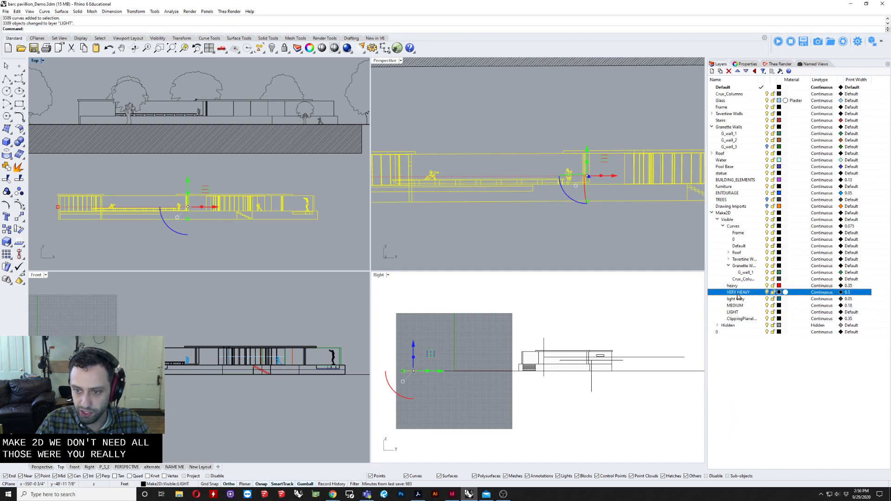
key(Up)
shift+click(736, 313)
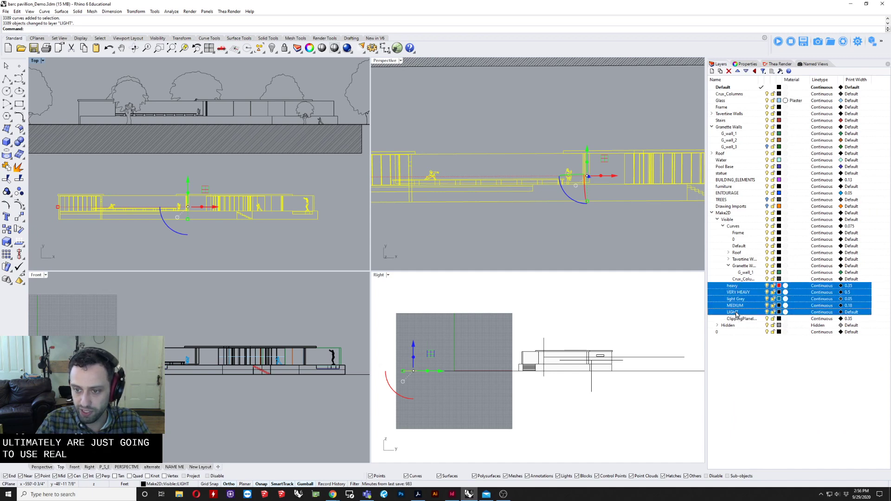
Step: Deselect the linework and maximize the Top view on the glazed part of the new elevation
click(588, 253)
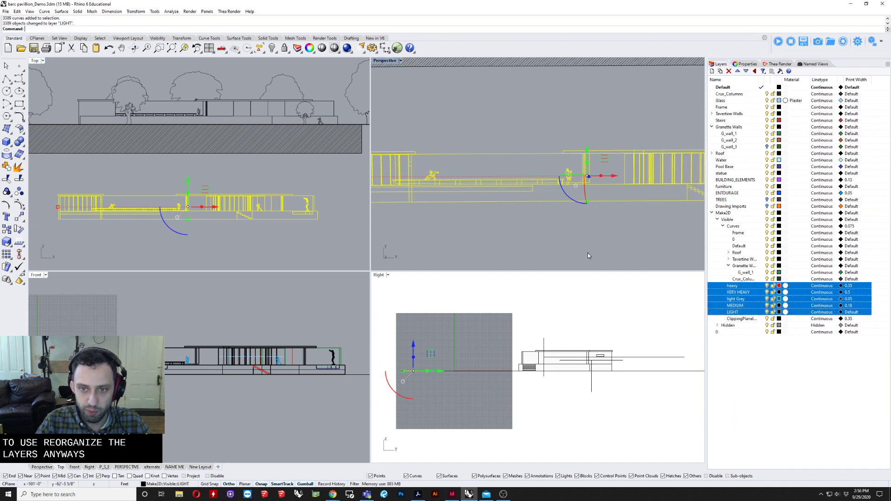
scroll(567, 219, down, 7)
shift+right_drag(581, 219, 562, 229)
scroll(237, 202, up, 8)
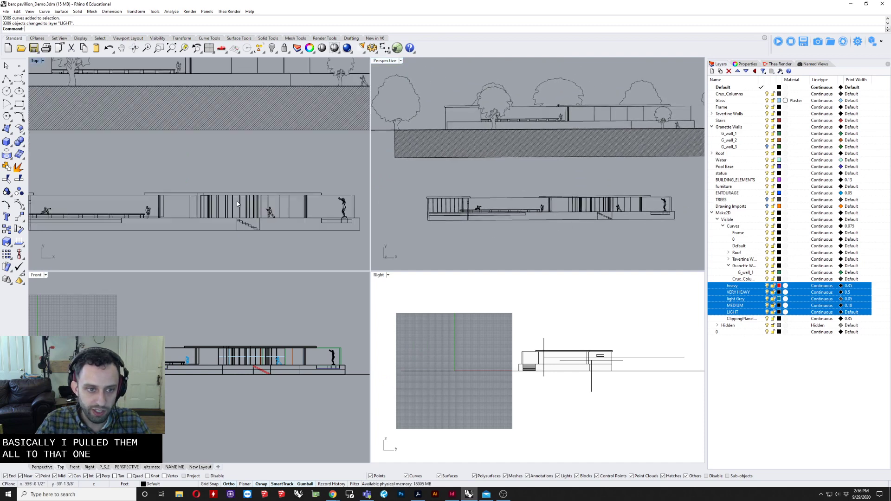
scroll(225, 187, down, 3)
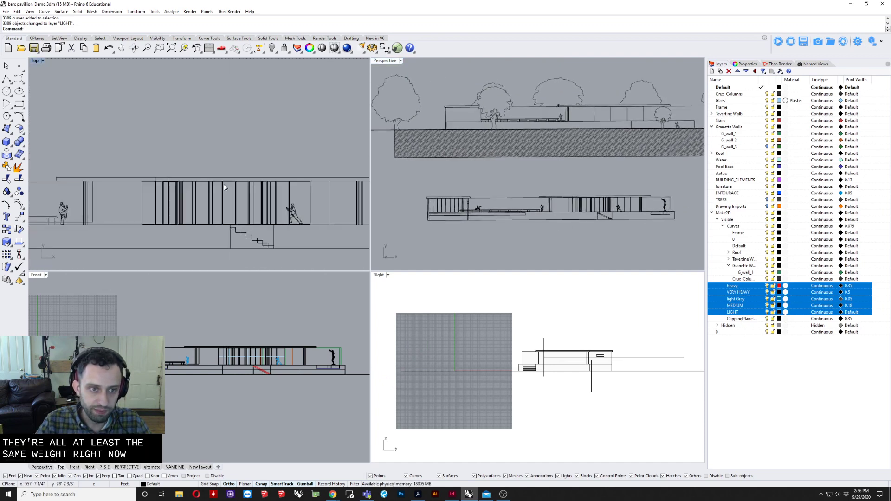
double_click(36, 62)
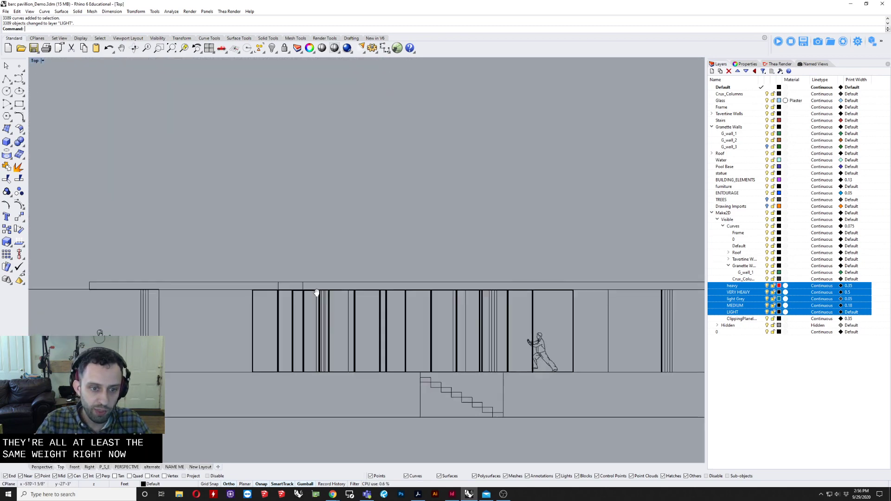
scroll(363, 313, up, 5)
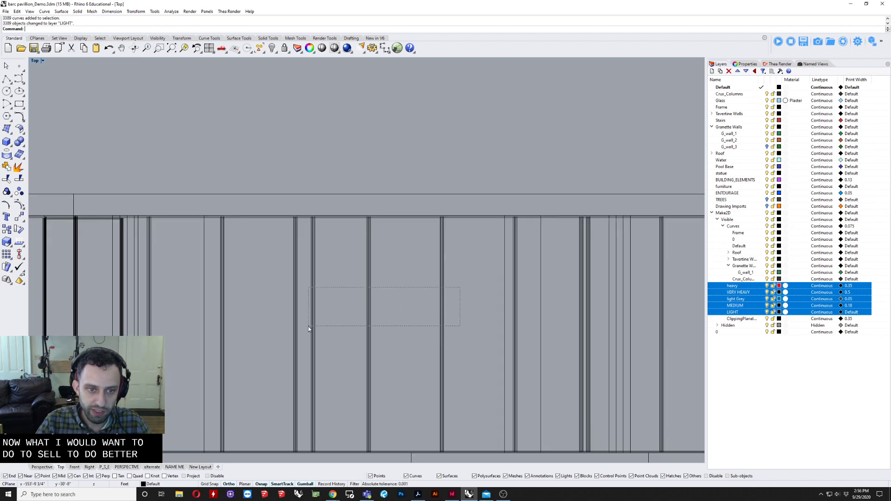
drag(309, 327, 288, 334)
scroll(375, 313, up, 4)
drag(349, 295, 288, 335)
shift+drag(221, 284, 172, 305)
right_drag(199, 314, 371, 292)
scroll(292, 301, up, 6)
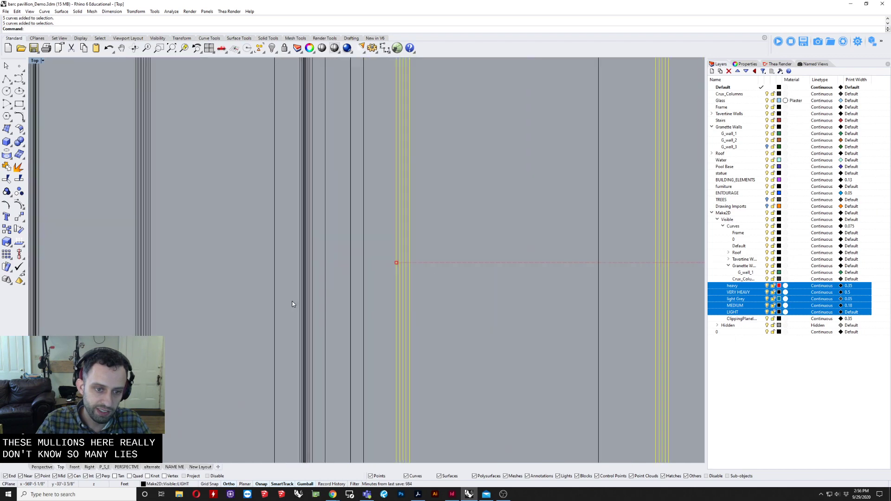
scroll(310, 290, up, 15)
shift+drag(350, 269, 172, 349)
scroll(274, 328, down, 12)
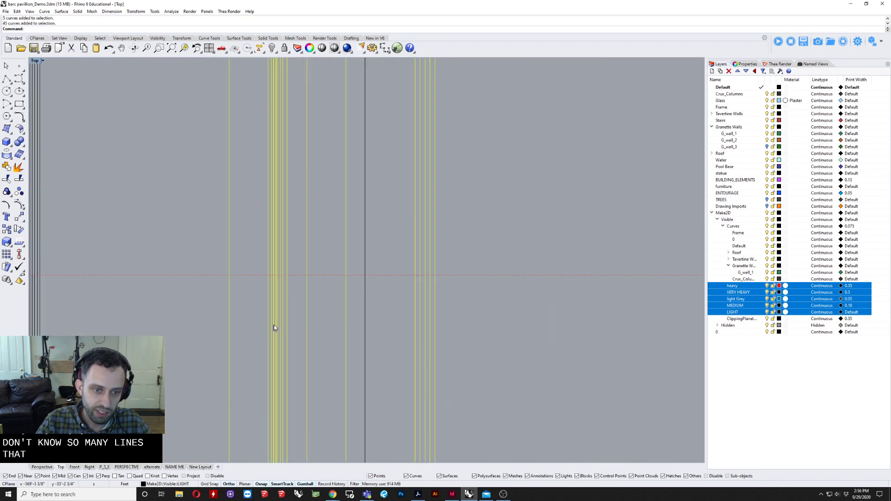
scroll(276, 325, down, 12)
ctrl+click(287, 275)
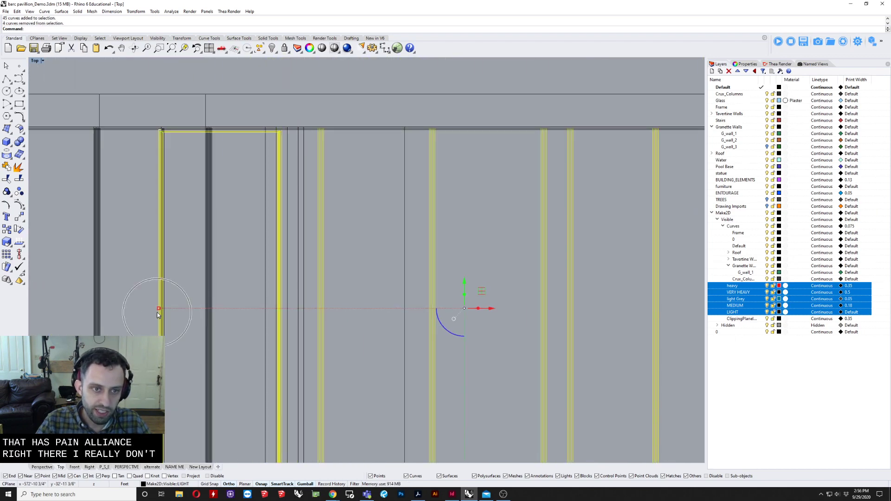
scroll(151, 321, down, 4)
right_drag(142, 330, 262, 316)
scroll(262, 315, down, 2)
scroll(254, 223, up, 17)
shift+drag(255, 185, 156, 241)
scroll(176, 248, down, 12)
right_drag(114, 256, 134, 256)
shift+drag(134, 257, 65, 256)
scroll(105, 257, down, 8)
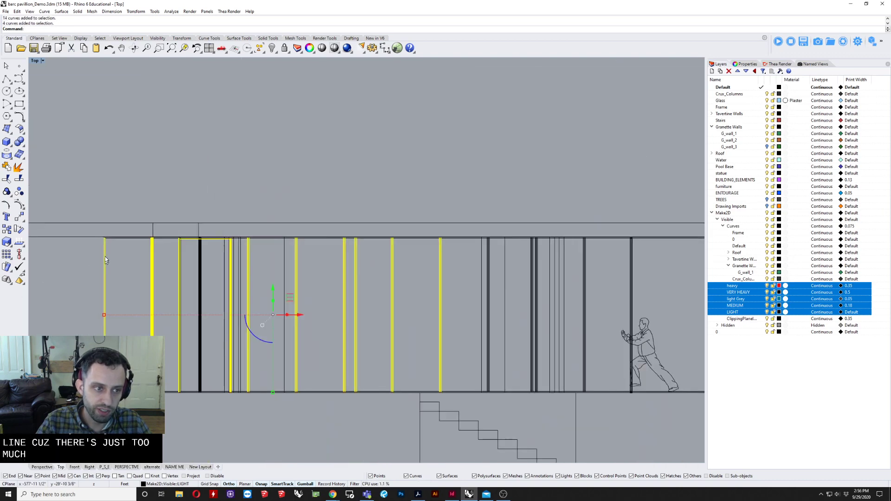
scroll(89, 230, down, 3)
key(Escape)
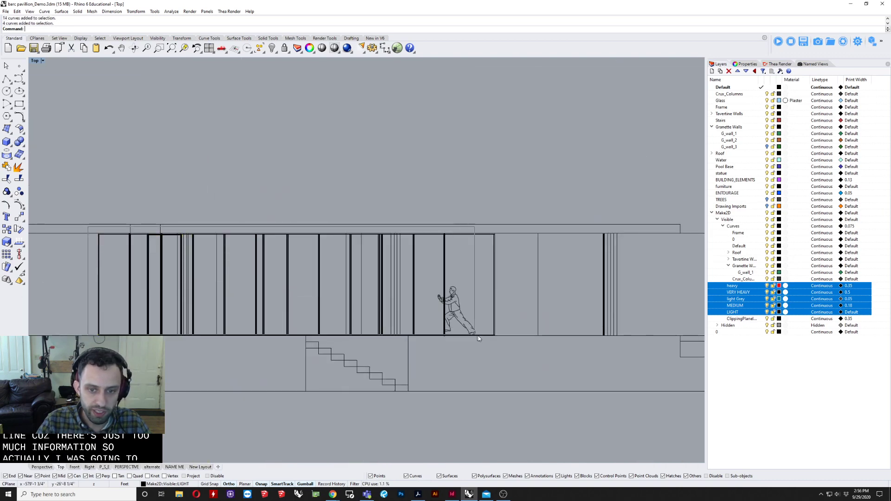
Step: Select the linework of the elevation's glazed bay, leaving the pushing human figure's curves out of the selection
drag(88, 227, 501, 341)
scroll(457, 311, up, 8)
ctrl+drag(459, 291, 452, 306)
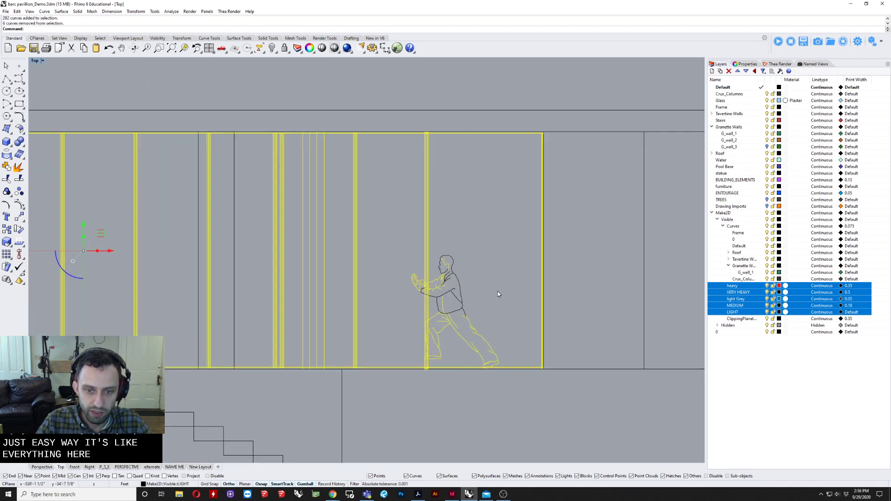
ctrl+drag(452, 350, 444, 347)
scroll(512, 353, up, 10)
ctrl+drag(512, 355, 419, 394)
ctrl+drag(338, 373, 283, 238)
right_drag(297, 278, 315, 410)
ctrl+drag(392, 199, 292, 333)
scroll(260, 297, up, 5)
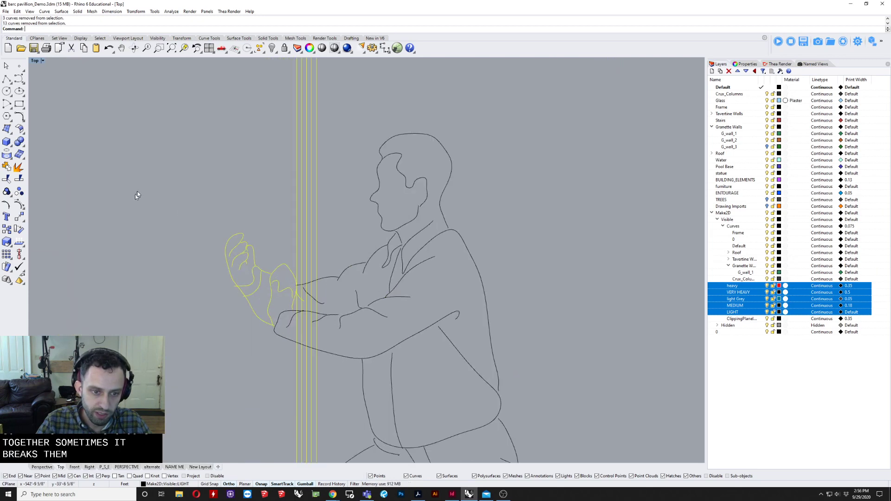
ctrl+drag(135, 190, 378, 334)
scroll(424, 367, down, 10)
scroll(444, 272, up, 4)
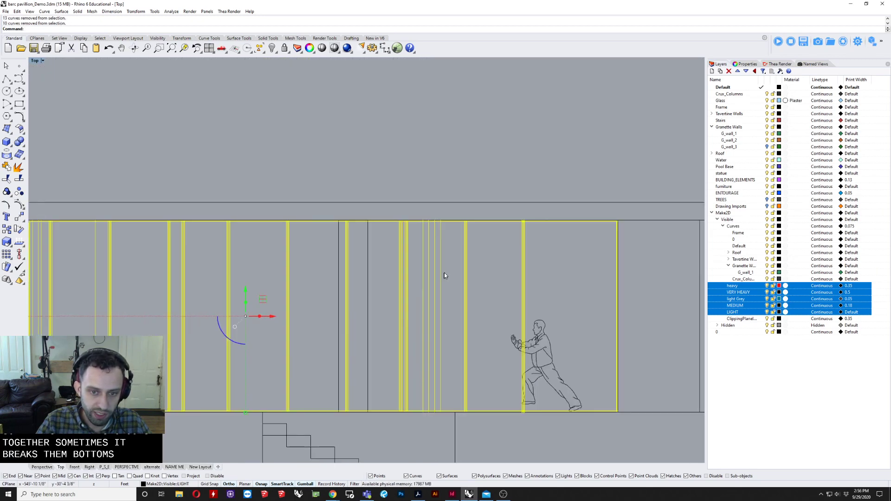
Step: Remove the column lines behind the glazing from the selection so that only the window framing stays selected
ctrl+drag(447, 269, 426, 298)
right_drag(276, 354, 444, 356)
scroll(172, 257, up, 6)
ctrl+drag(252, 215, 241, 233)
scroll(241, 234, down, 2)
scroll(242, 233, down, 2)
scroll(242, 233, up, 2)
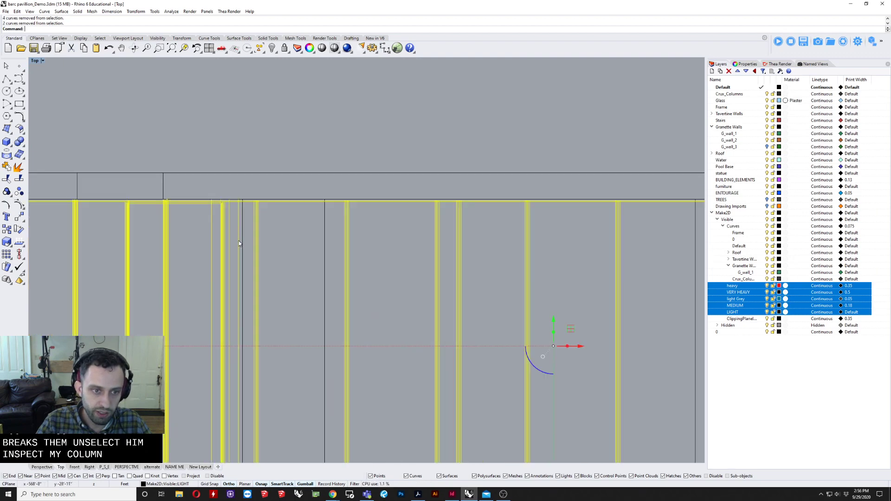
ctrl+click(239, 245)
scroll(308, 249, down, 3)
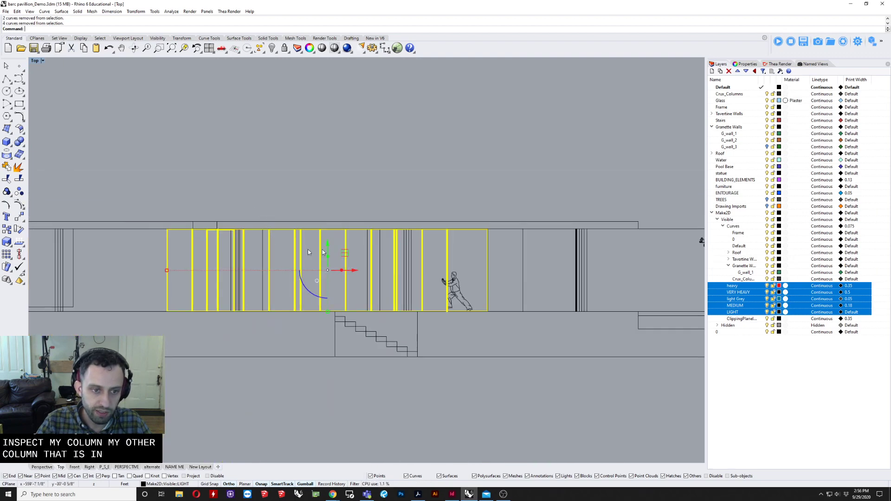
Step: Change the selected framing curves to the light Grey layer and deselect them
click(734, 299)
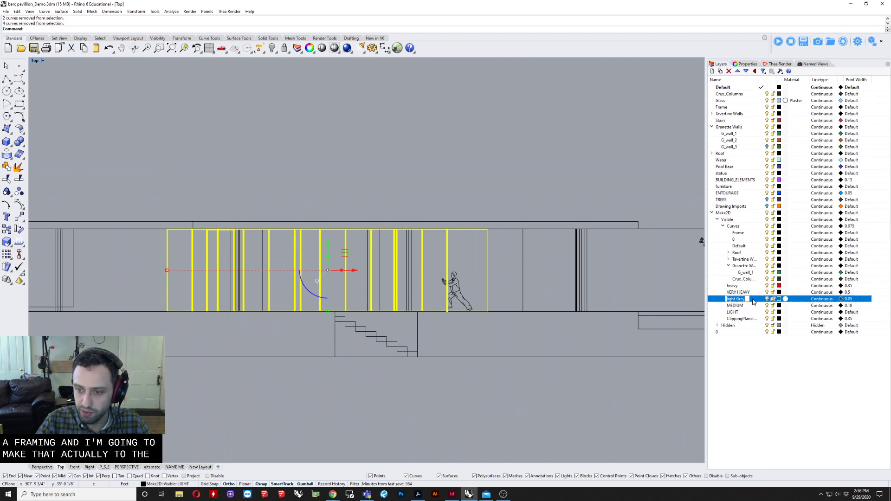
right_click(755, 301)
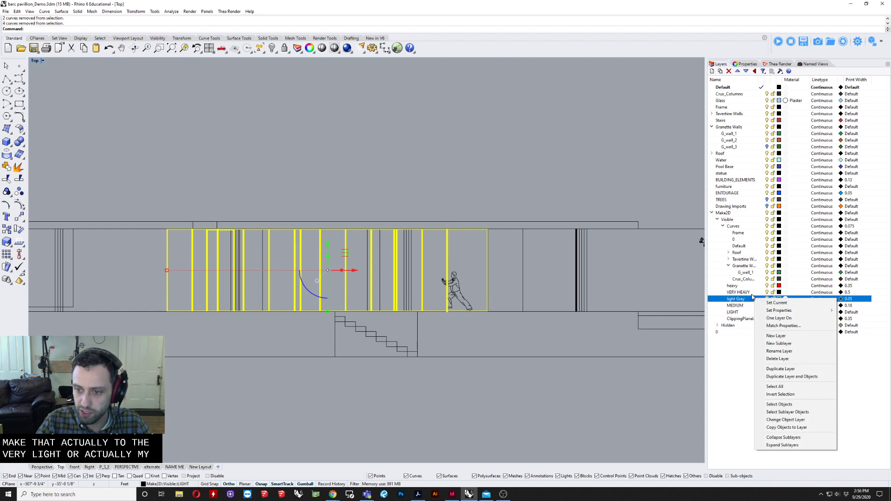
key(Escape)
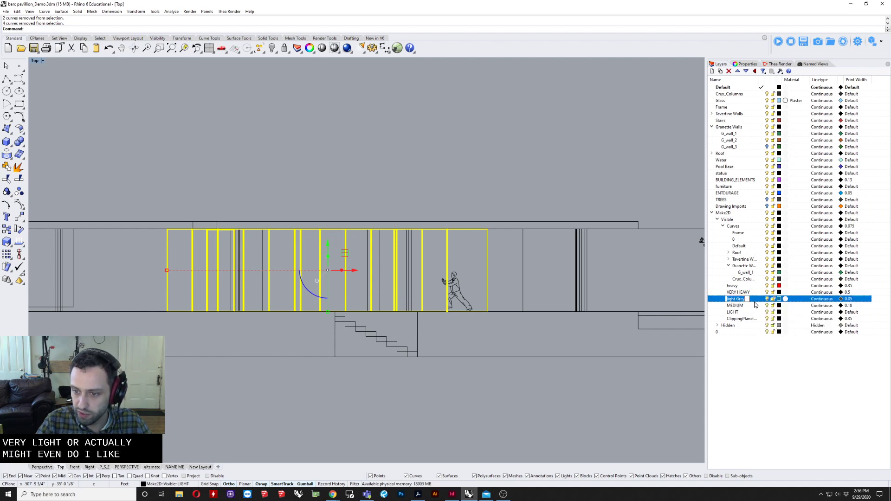
right_click(755, 301)
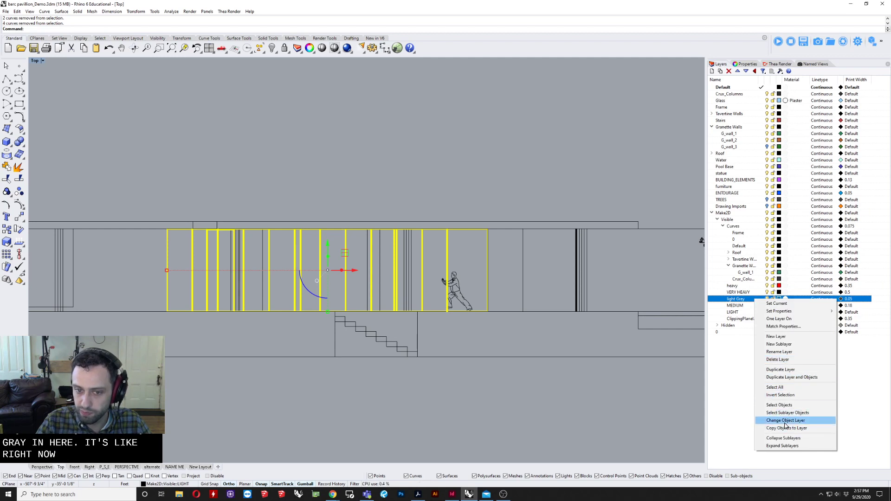
click(786, 422)
click(468, 416)
right_drag(456, 280, 401, 288)
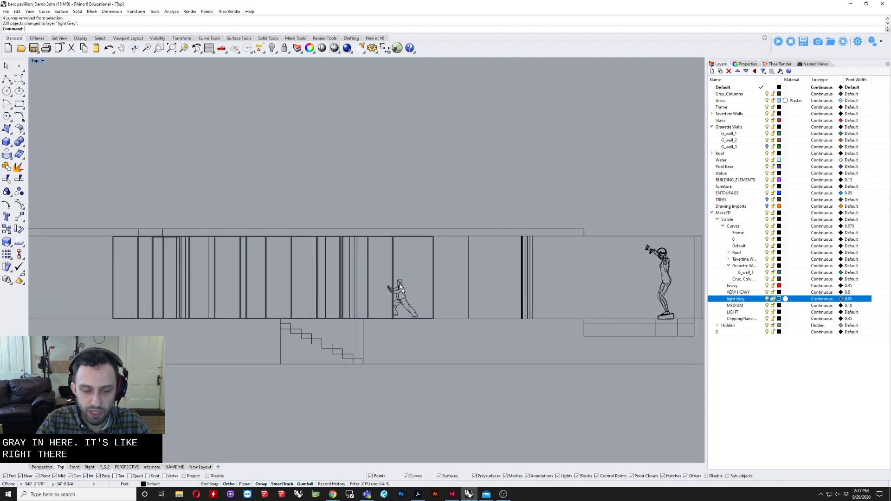
scroll(401, 288, up, 2)
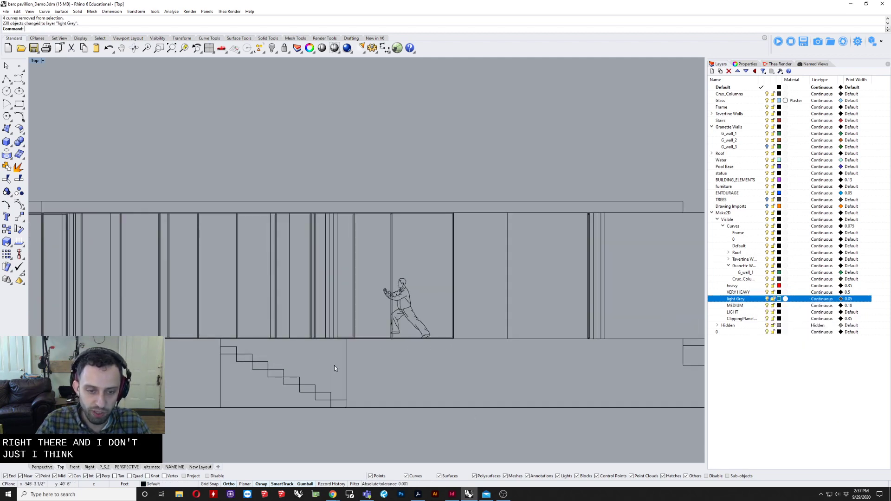
scroll(335, 366, down, 3)
scroll(380, 366, up, 1)
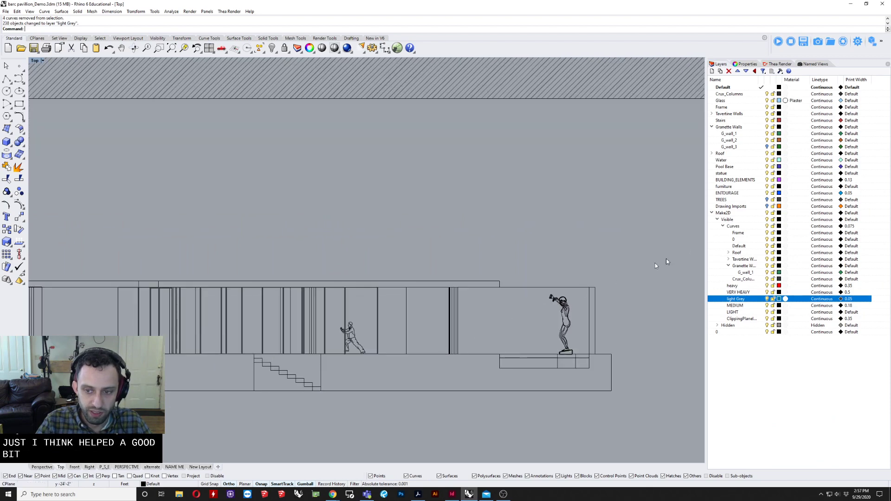
click(757, 306)
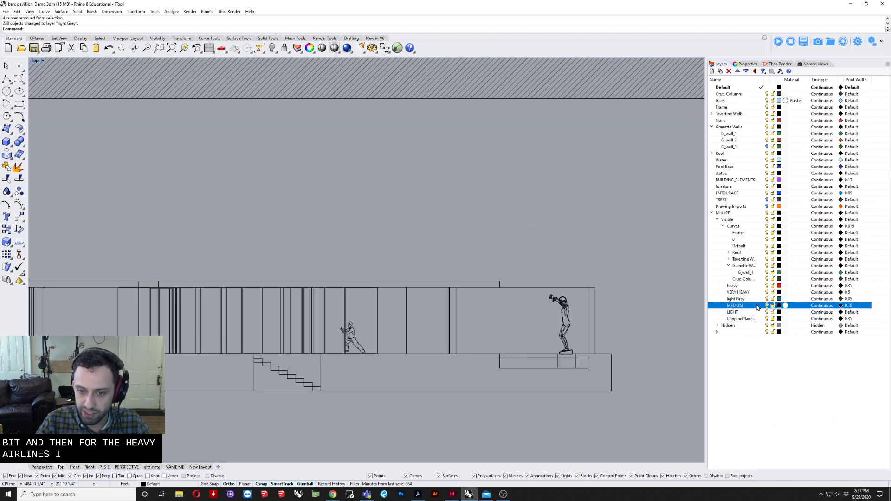
click(589, 300)
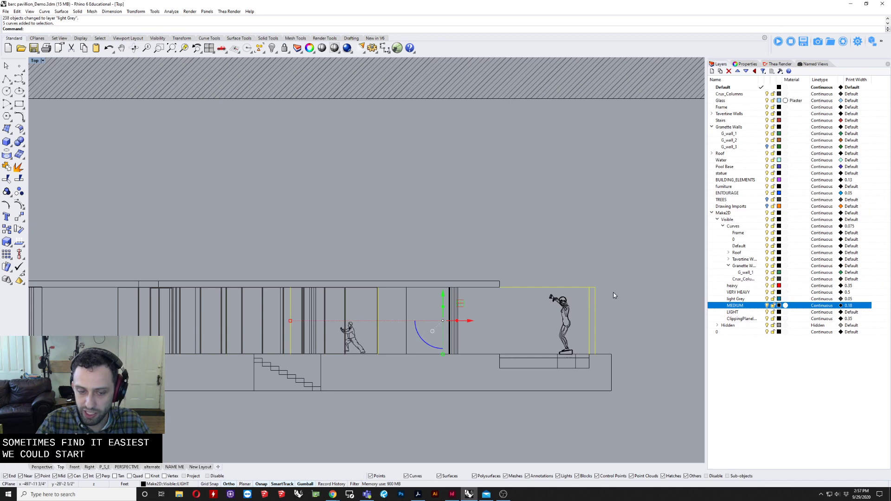
click(406, 284)
right_drag(408, 285, 488, 285)
scroll(237, 279, up, 14)
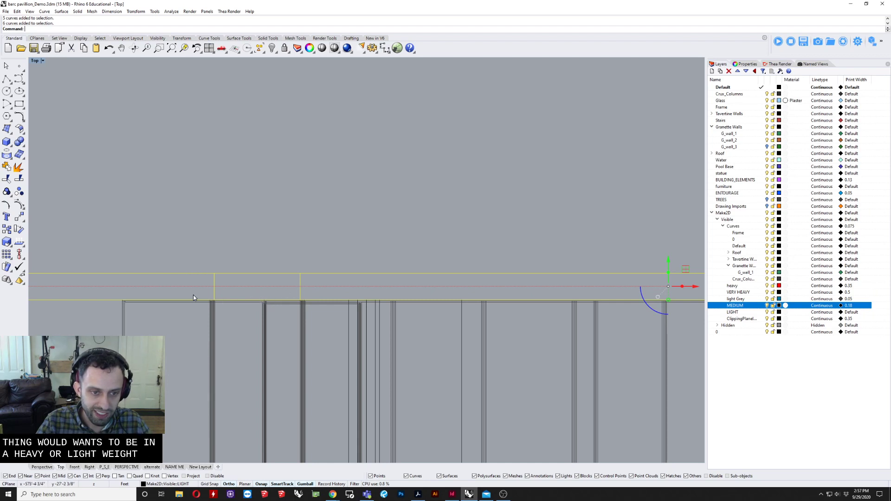
scroll(274, 288, down, 10)
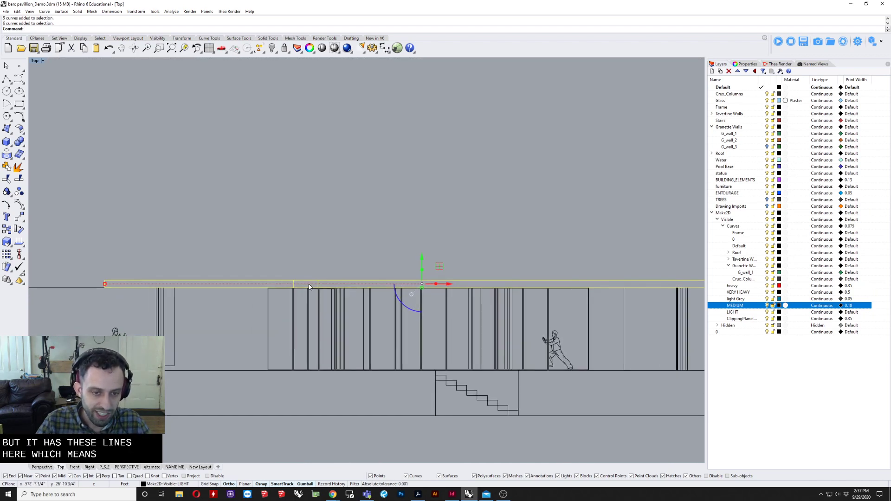
key(Escape)
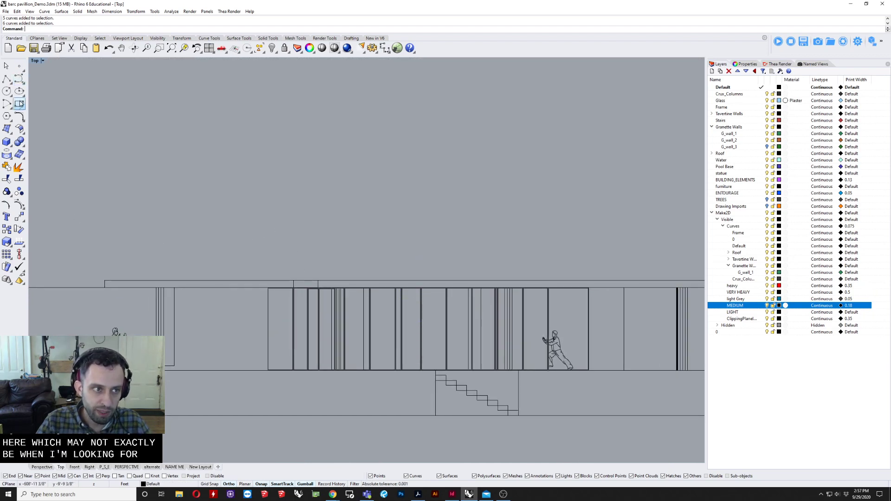
Step: Make the heavy layer current and trace a polyline up the platform's right end and along its top edge to the pool
click(7, 78)
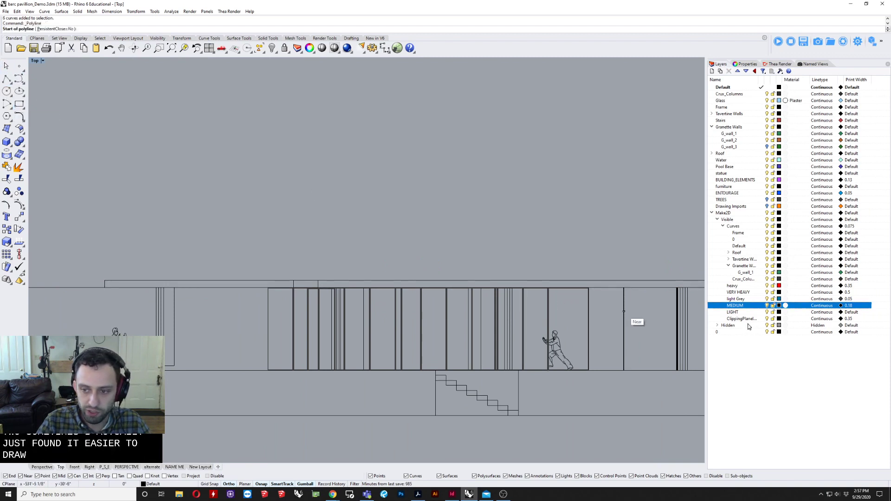
right_drag(572, 295, 393, 294)
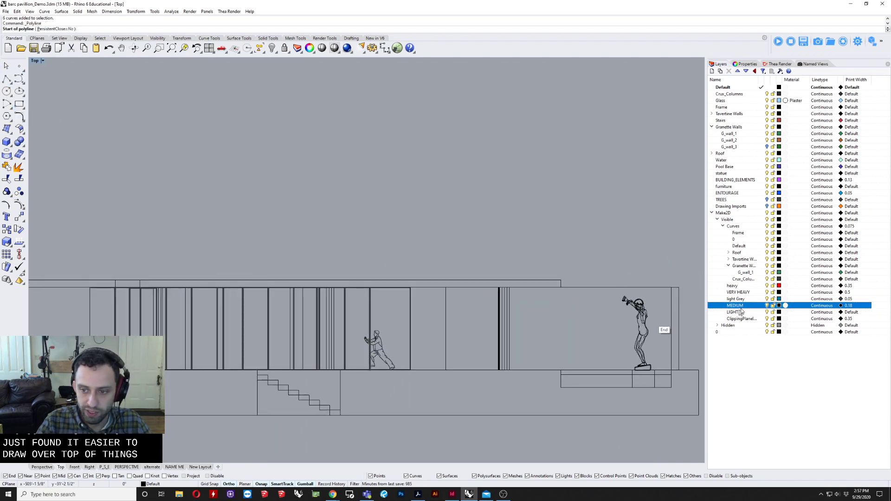
click(762, 286)
right_drag(676, 329, 611, 331)
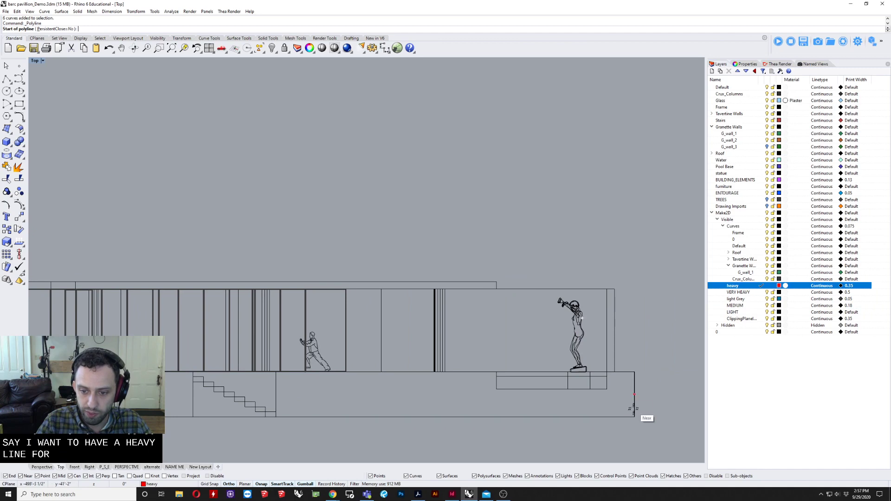
click(634, 417)
click(635, 371)
scroll(636, 372, down, 5)
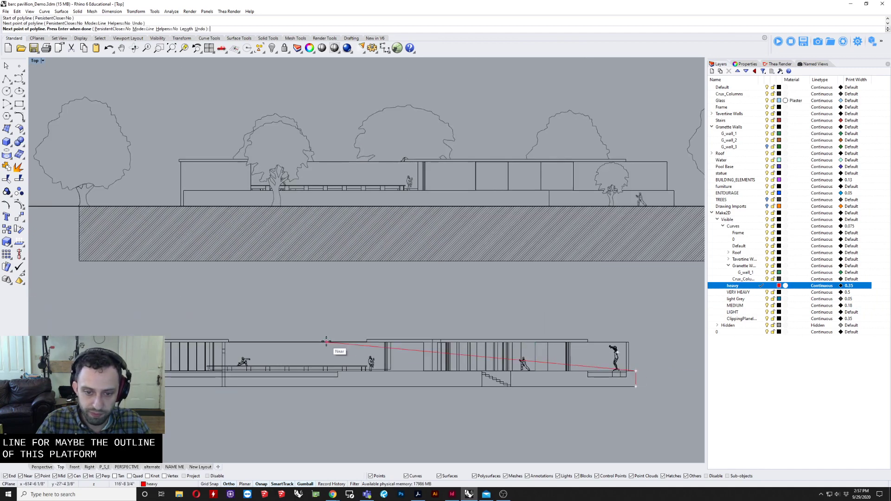
scroll(353, 355, up, 5)
click(338, 358)
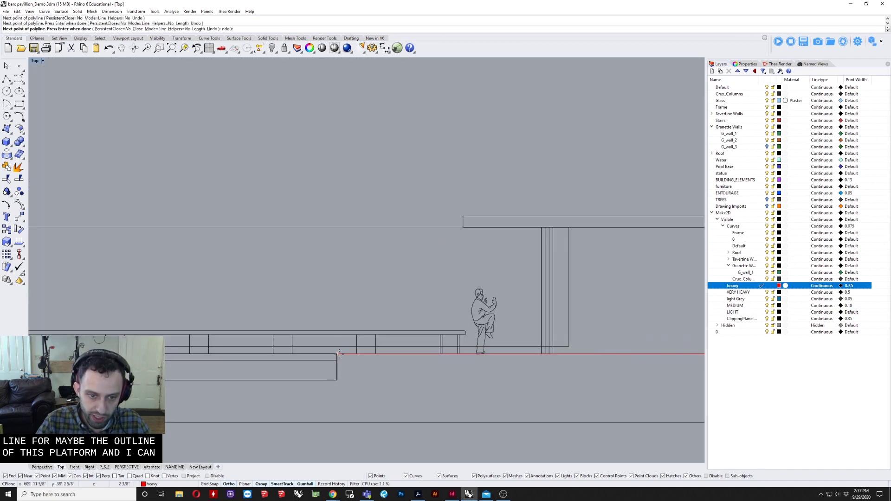
Step: Continue the heavy polyline around the pool recess, along the platform and around the left end wall, and finish it
click(338, 380)
scroll(414, 376, down, 4)
scroll(283, 375, up, 4)
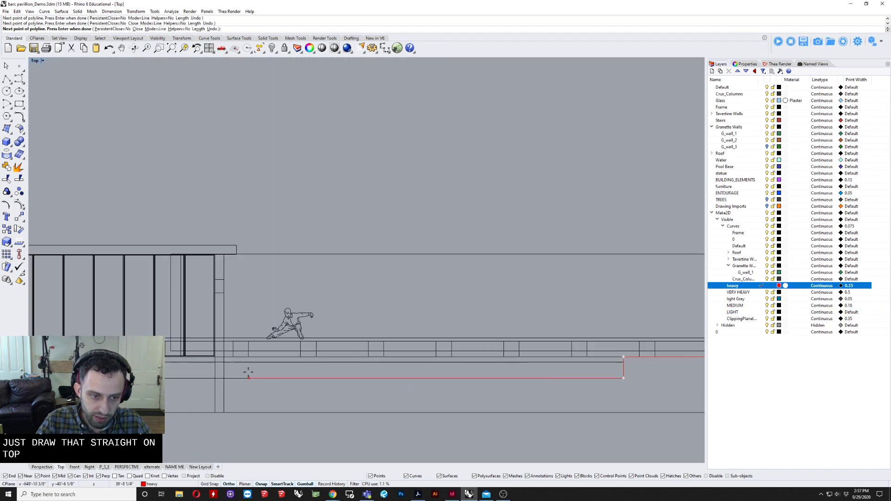
scroll(219, 354, down, 5)
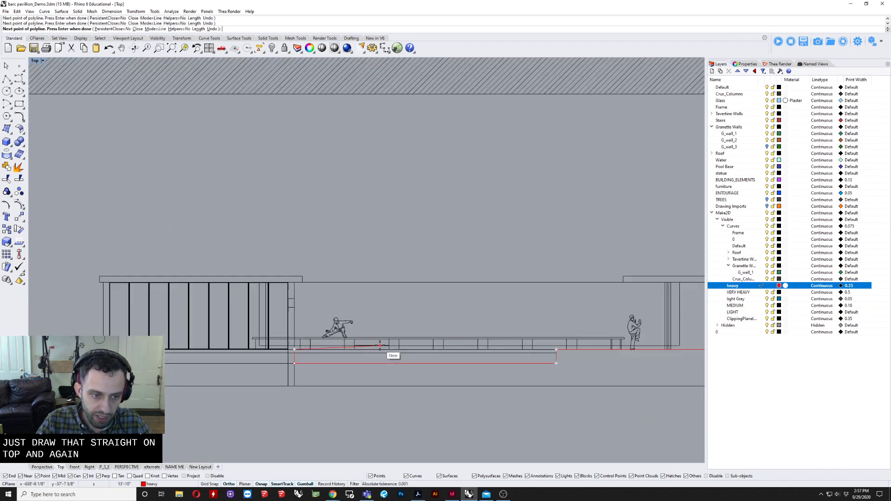
scroll(213, 352, up, 6)
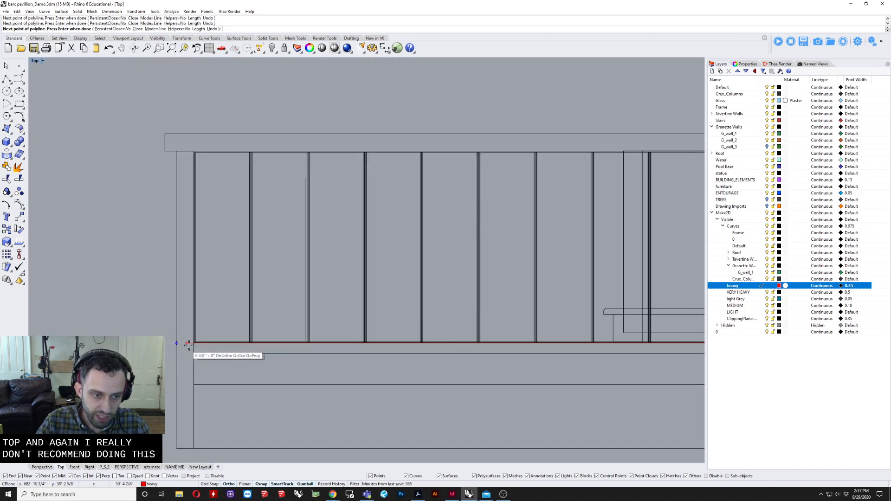
click(194, 343)
click(195, 151)
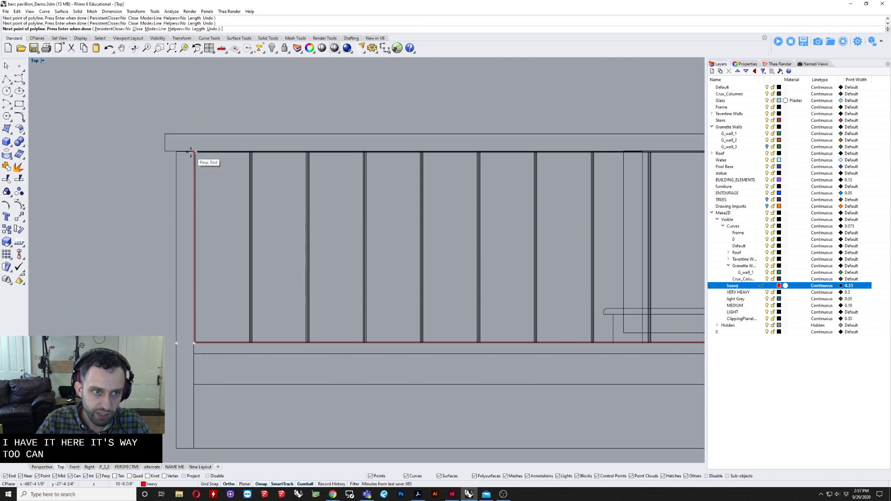
click(177, 151)
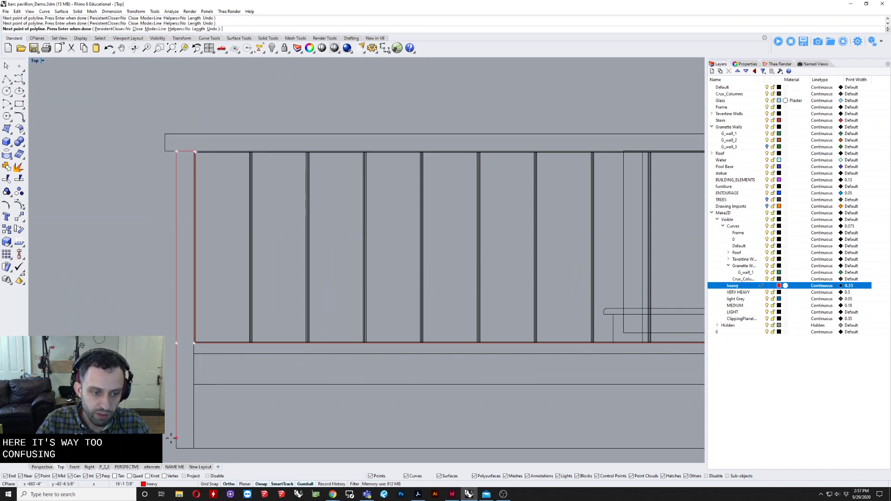
key(Escape)
Step: Select both Make2D drawings in the Top view, move them upward together and deselect them
scroll(153, 276, down, 6)
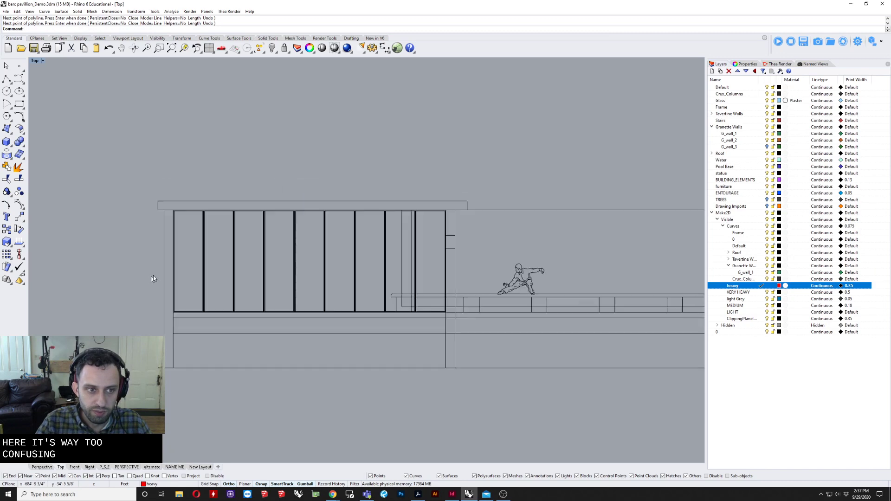
right_drag(433, 207, 329, 164)
scroll(305, 197, down, 10)
scroll(320, 204, up, 2)
right_drag(330, 209, 287, 331)
scroll(306, 237, down, 10)
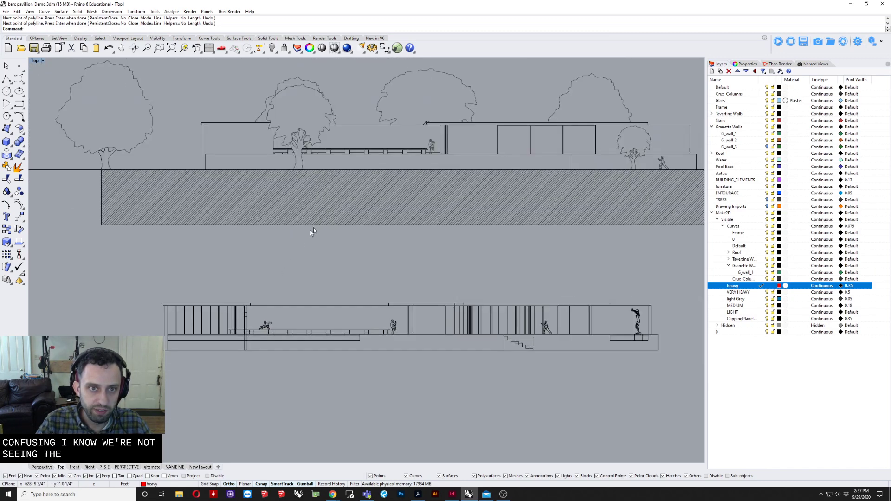
drag(165, 165, 558, 408)
drag(311, 251, 315, 199)
click(488, 319)
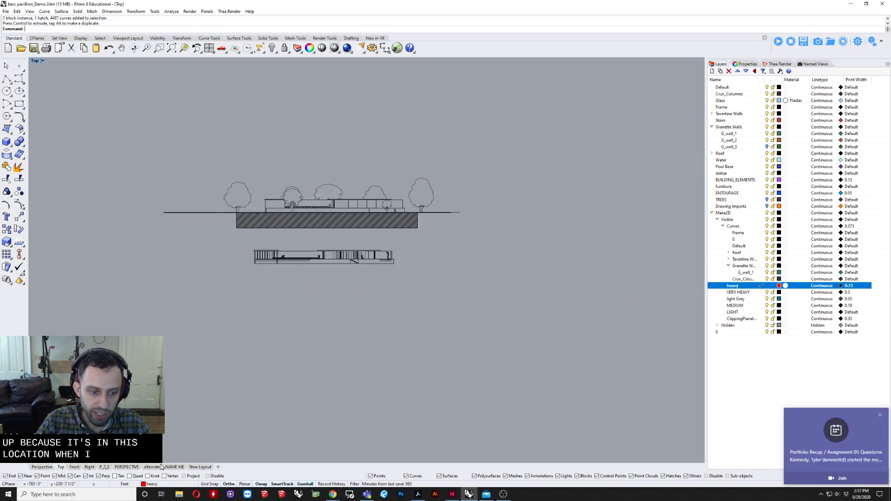
Step: Open New Layout and examine how the elevation's line weights and placement look in the lower detail
click(174, 467)
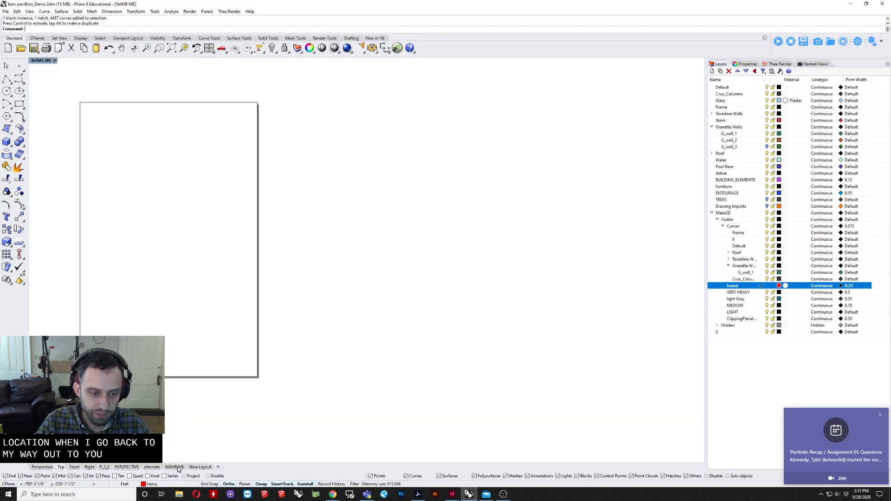
click(882, 417)
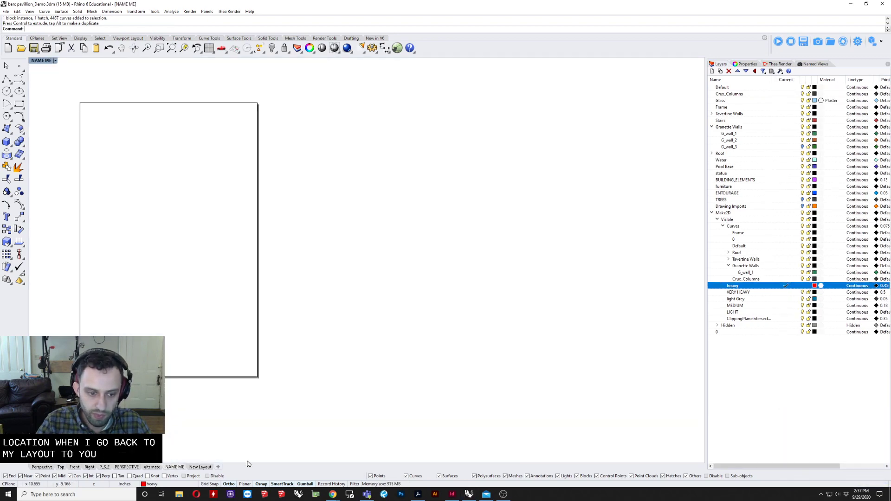
click(190, 467)
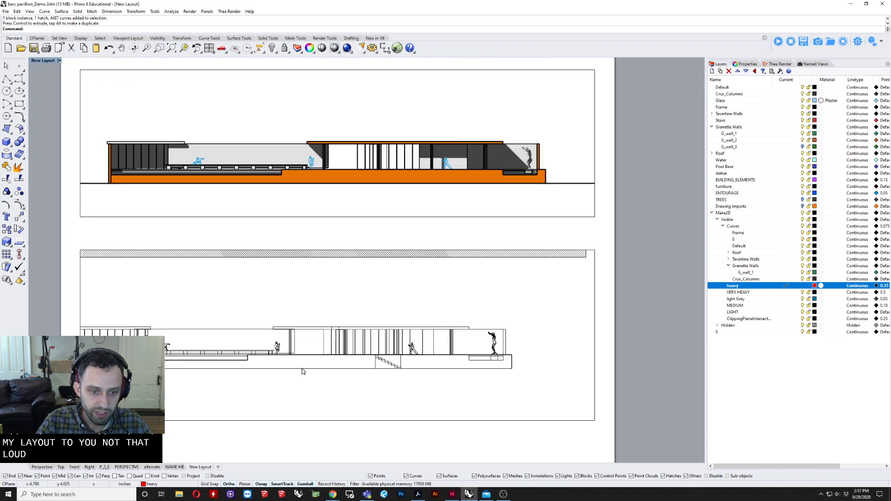
scroll(301, 372, up, 5)
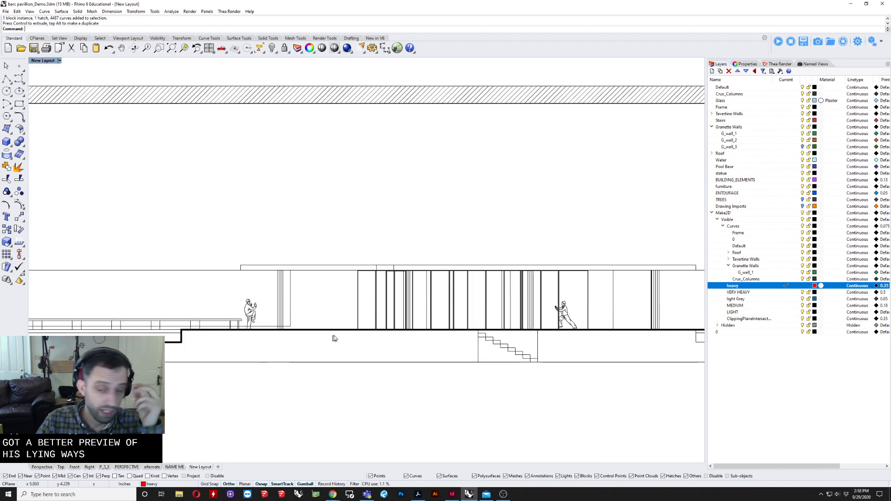
scroll(333, 339, down, 3)
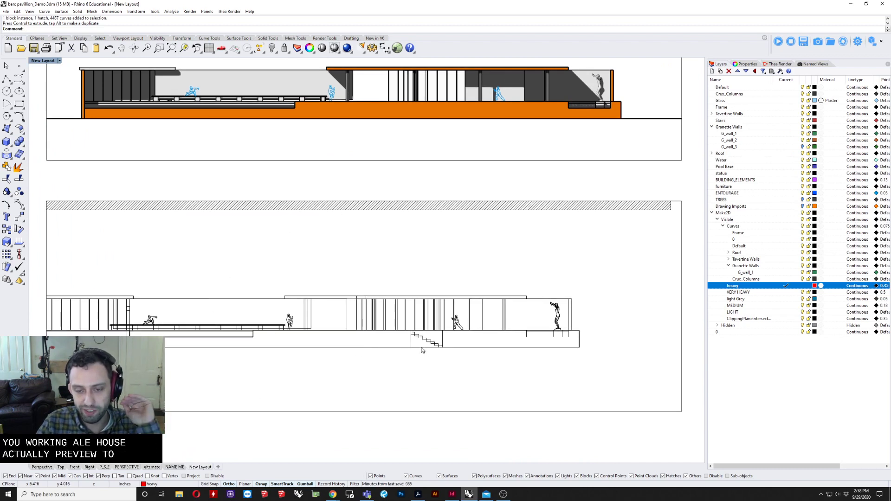
Step: Examine the elevation's line weights in the lower detail, especially along the platform edge, the statue and the right end wall
scroll(473, 371, up, 2)
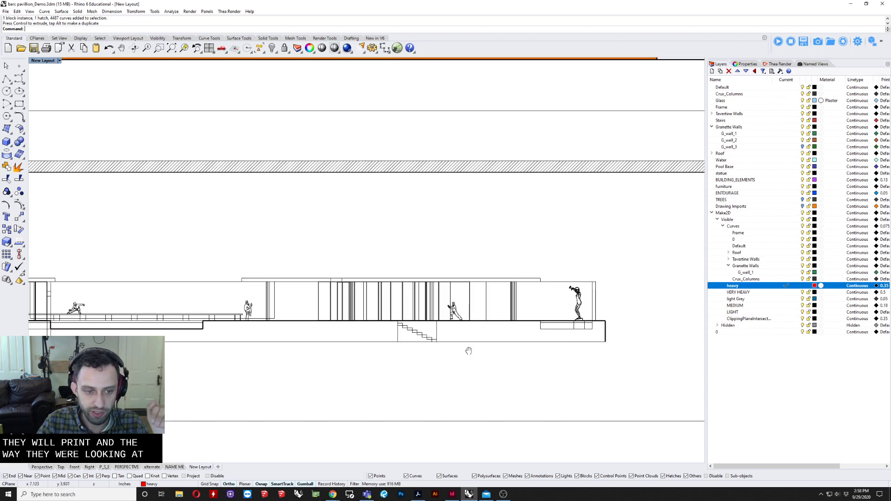
scroll(466, 348, down, 2)
scroll(411, 369, down, 1)
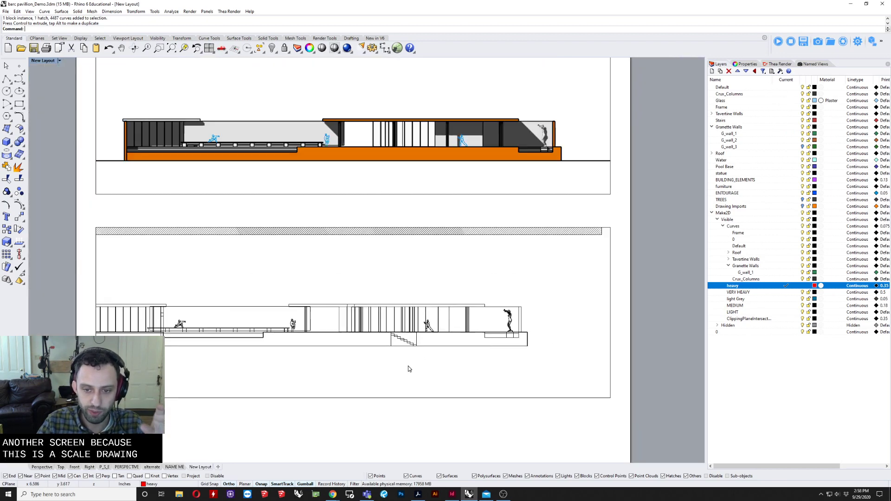
scroll(550, 329, up, 3)
scroll(477, 342, up, 3)
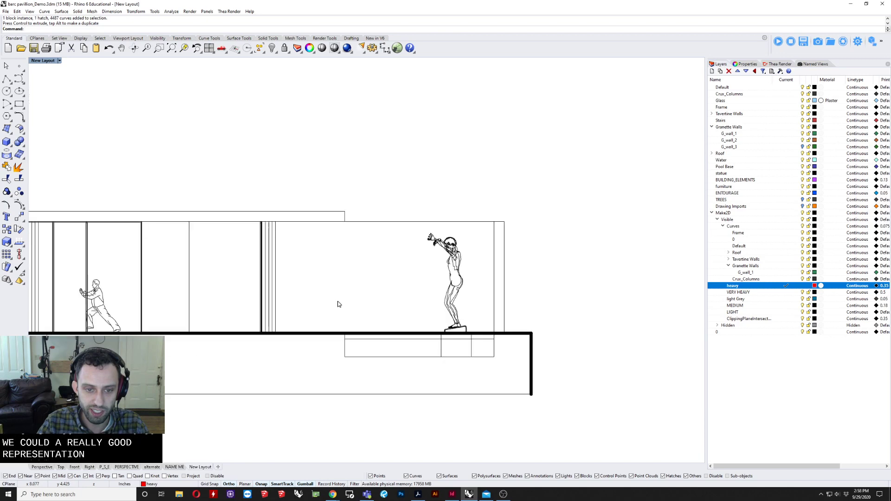
right_drag(339, 305, 425, 282)
mouse_move(262, 245)
right_down()
mouse_move(349, 247)
mouse_move(295, 240)
right_up()
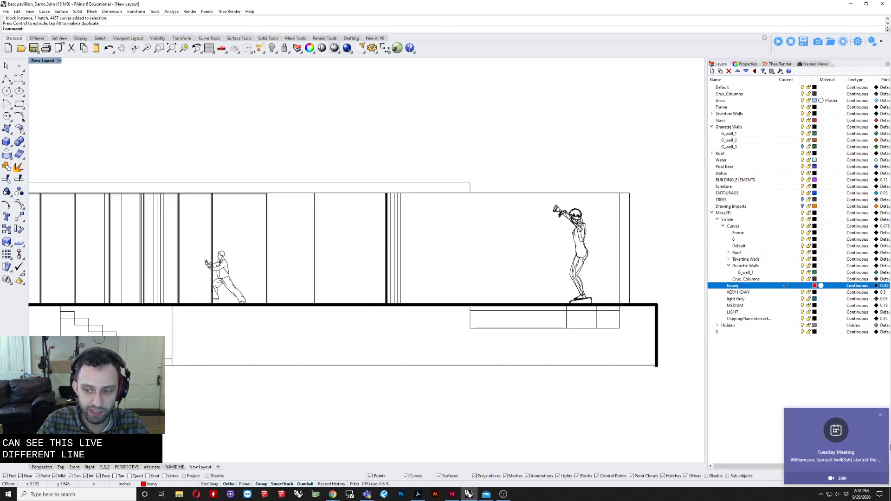
click(880, 416)
scroll(662, 299, up, 1)
scroll(662, 299, up, 3)
scroll(497, 337, down, 3)
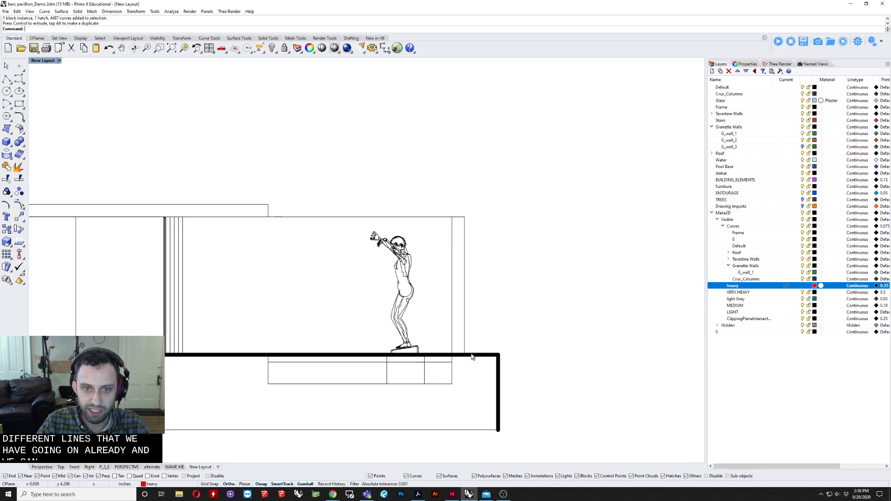
scroll(450, 297, down, 5)
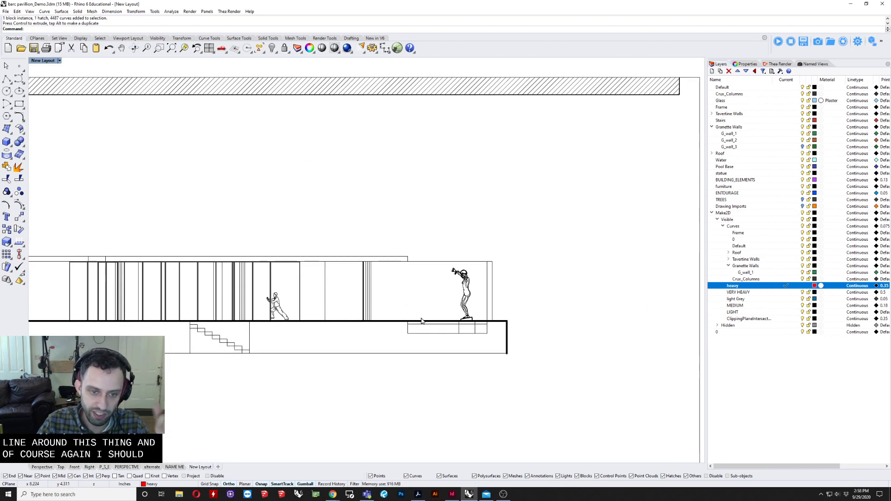
scroll(422, 321, down, 3)
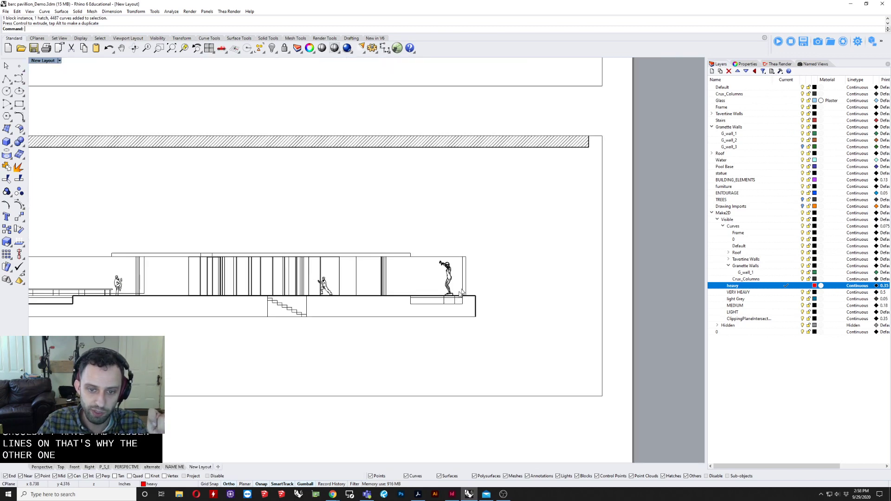
scroll(462, 292, up, 5)
Step: Activate the lower elevation detail, start a polyline and make the MEDIUM layer current
double_click(558, 268)
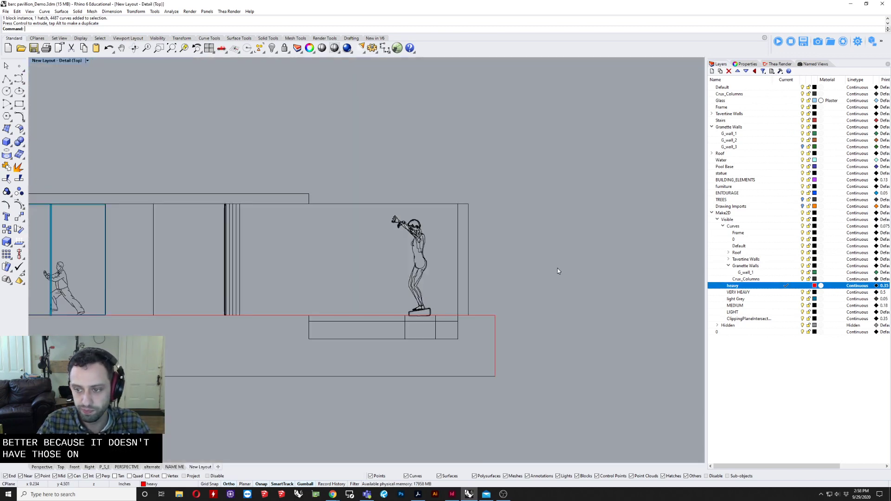
right_drag(532, 276, 520, 310)
text(dl)
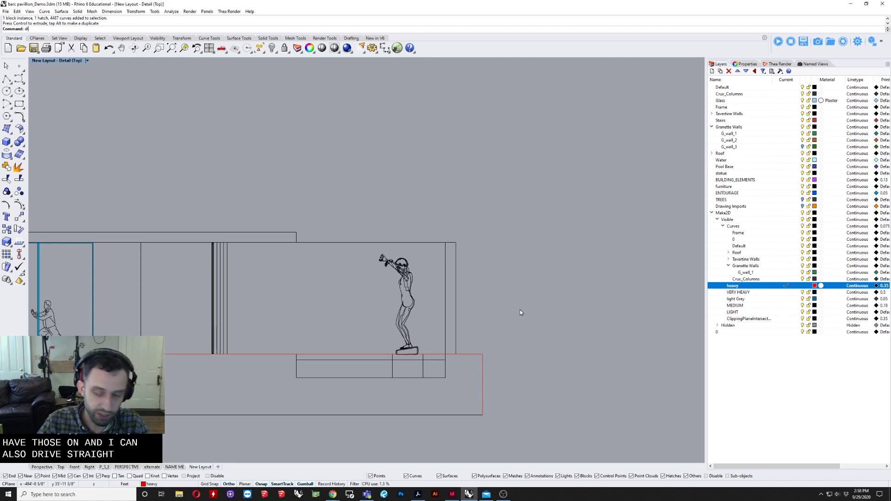
key(Return)
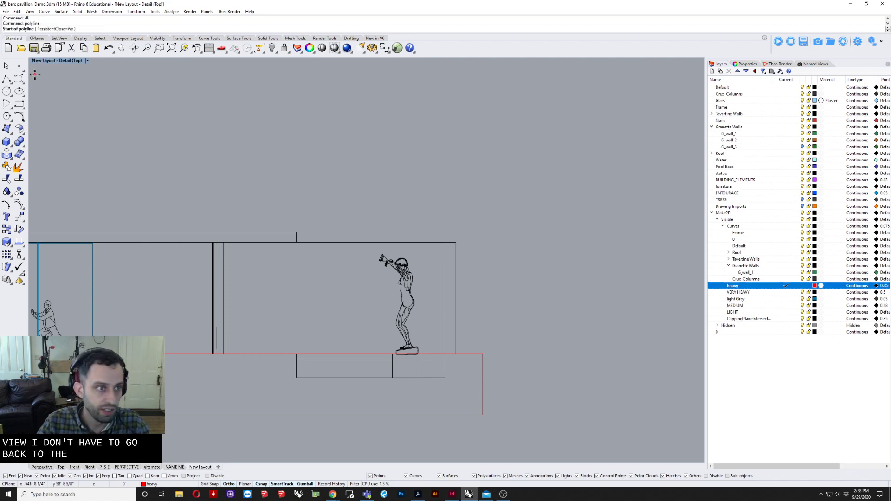
click(7, 81)
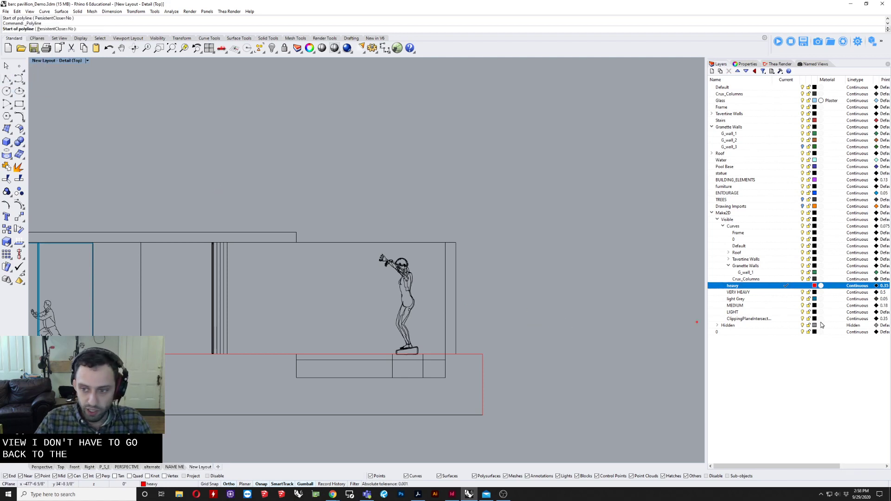
click(791, 307)
Step: Trace a polyline up the right end wall's outer edge and along its top to the roof slab, and finish it
click(455, 354)
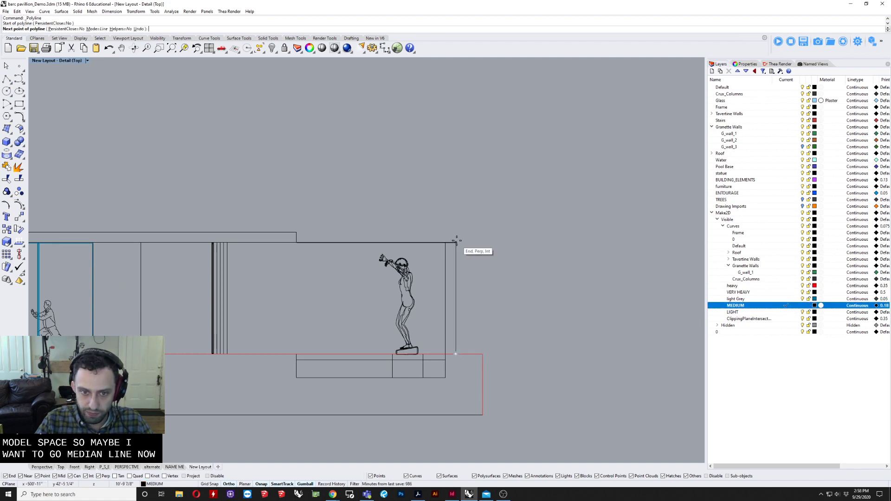
click(456, 242)
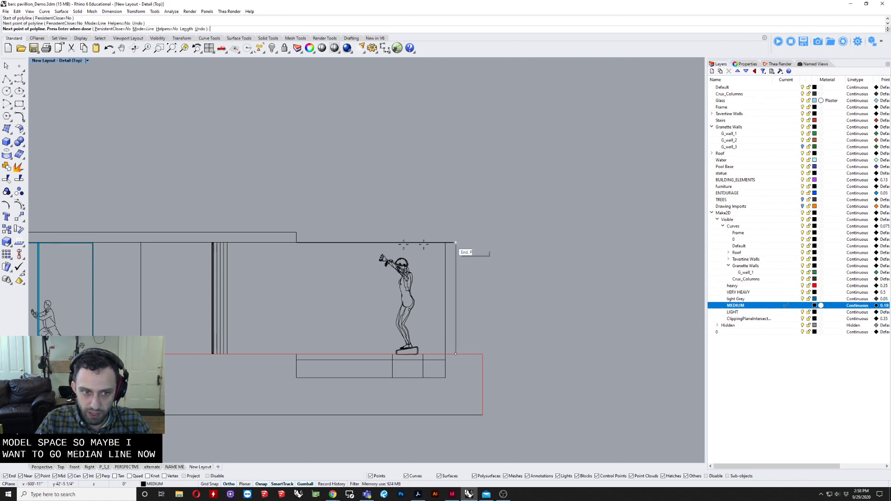
click(298, 243)
key(Return)
Step: Draw a rectangle on the MEDIUM layer around the long right-hand roof slab, between its opposite corners
scroll(410, 195, down, 6)
right_drag(410, 218, 523, 254)
scroll(522, 253, up, 2)
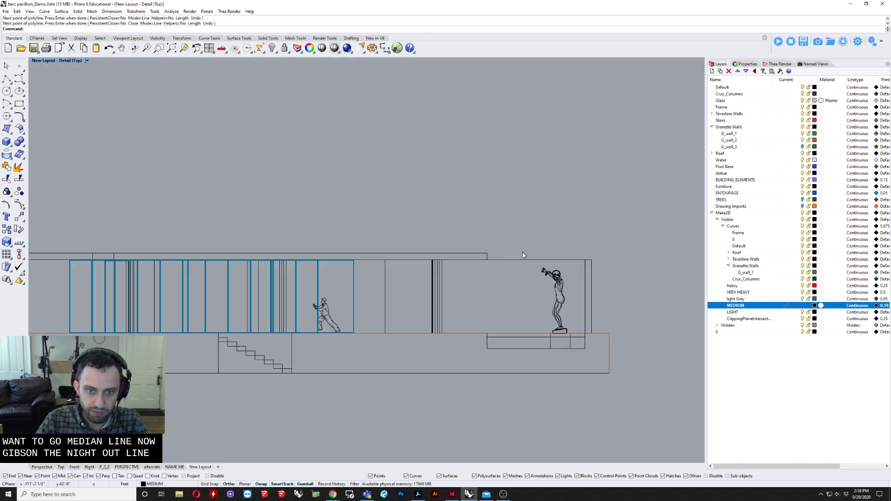
scroll(523, 255, down, 3)
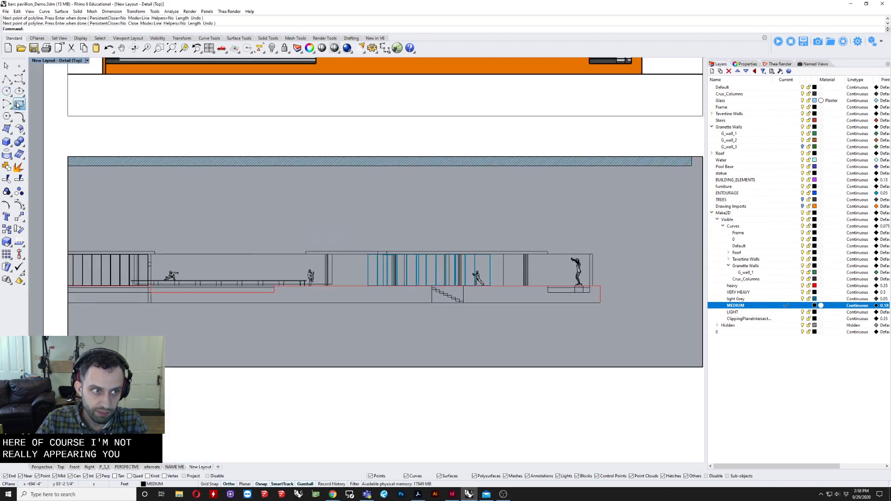
click(17, 104)
click(547, 252)
scroll(420, 215, up, 3)
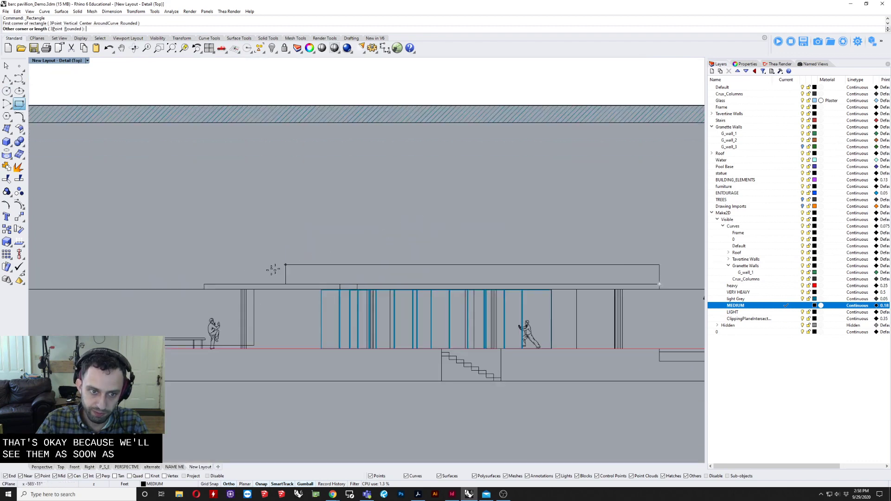
click(206, 290)
Step: Leave the elevation detail and examine the medium line weights on the roof slab and right end wall in the layout
scroll(257, 279, down, 3)
scroll(191, 284, up, 3)
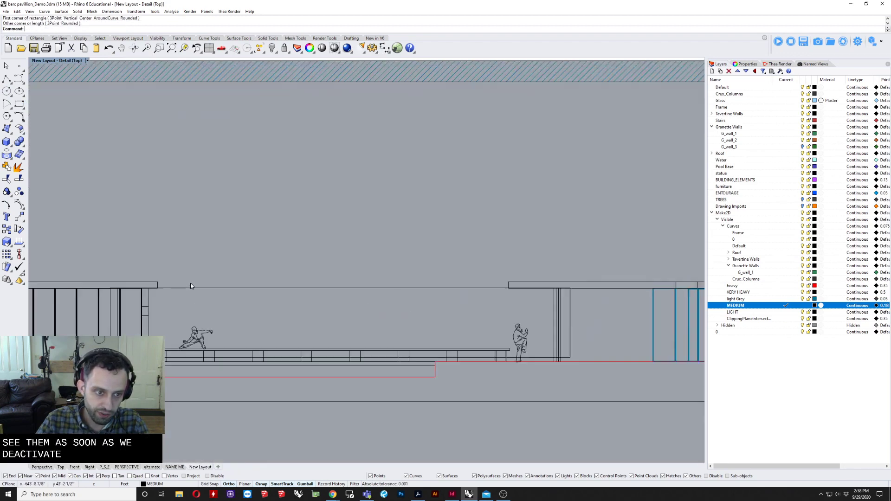
scroll(190, 284, up, 2)
scroll(283, 237, down, 10)
double_click(284, 237)
right_drag(548, 401, 429, 408)
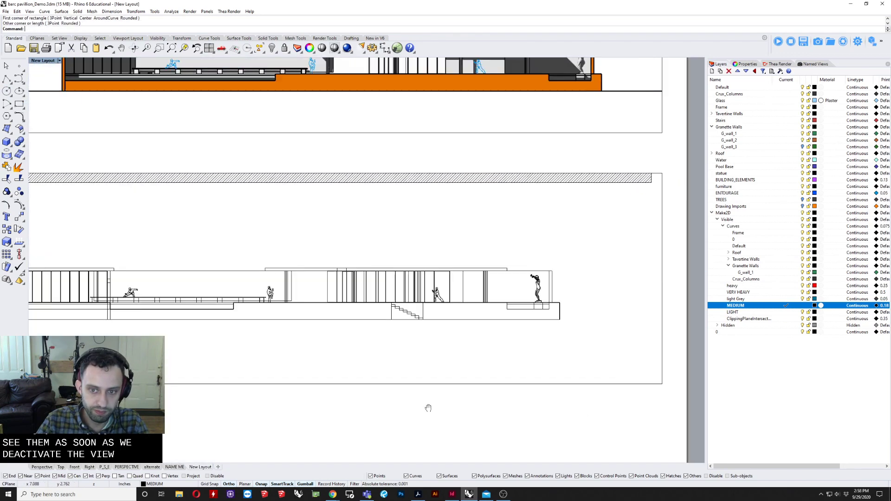
scroll(450, 339, up, 8)
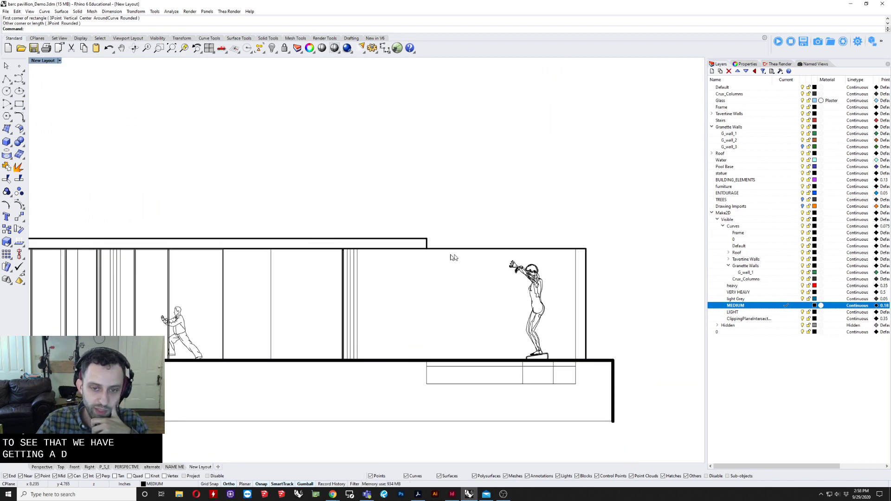
click(7, 79)
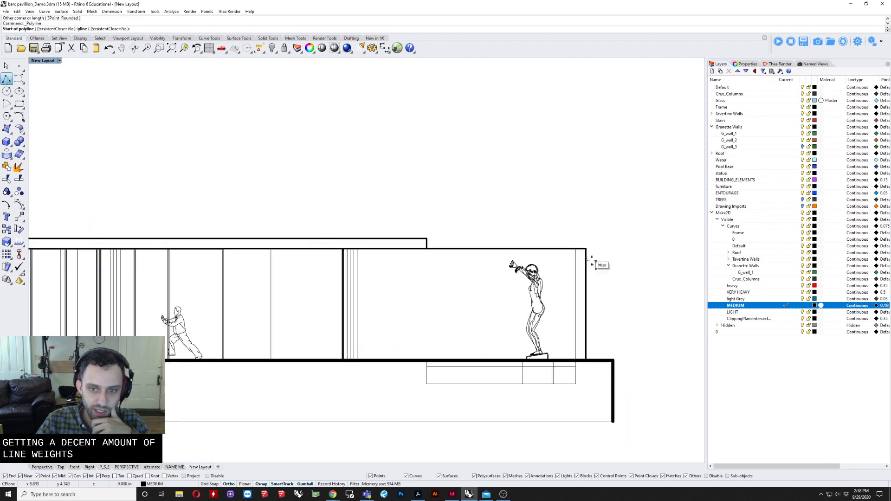
scroll(599, 283, up, 3)
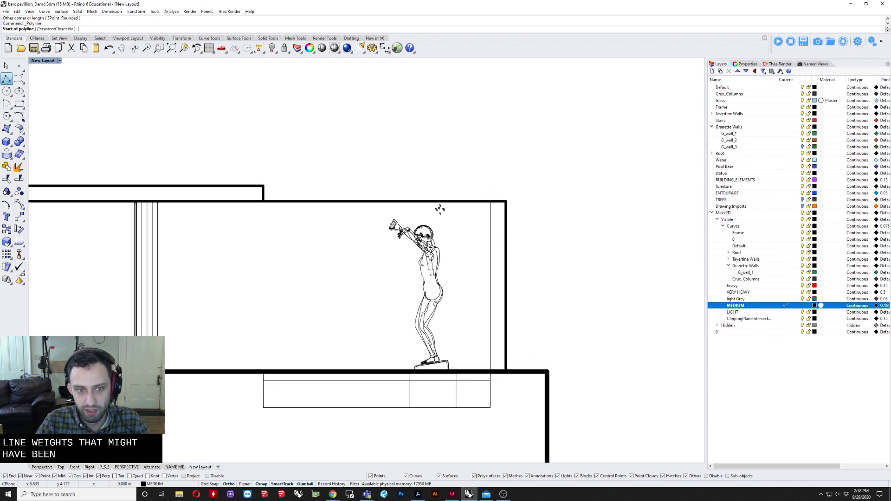
key(ctrl+z)
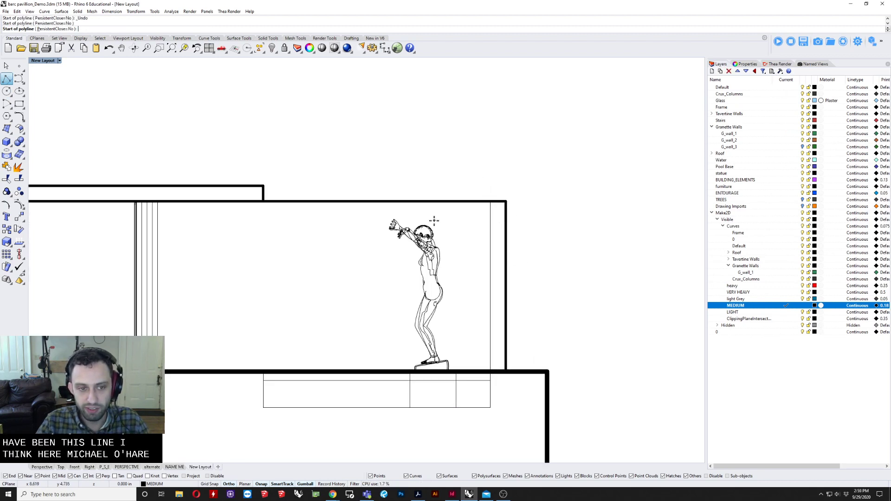
key(Escape)
Step: Activate the elevation detail again and delete the medium polyline running along the top and end of the right wall
double_click(409, 205)
click(408, 205)
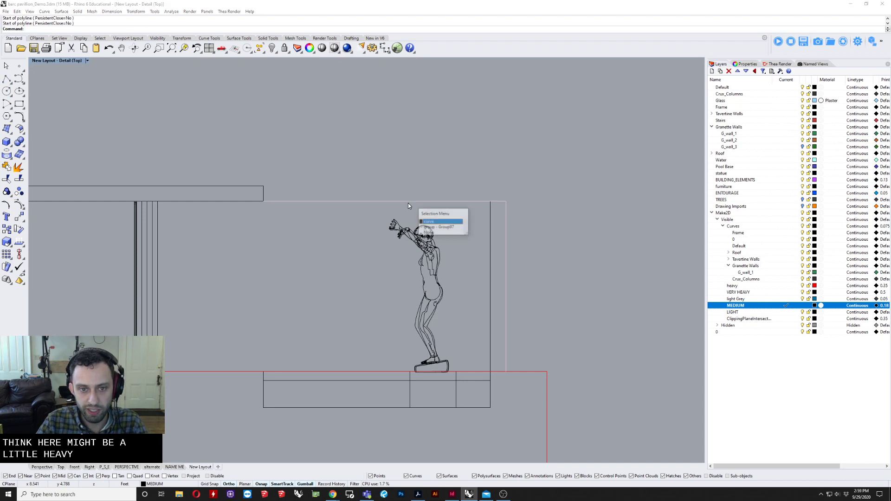
click(439, 222)
key(Delete)
click(451, 201)
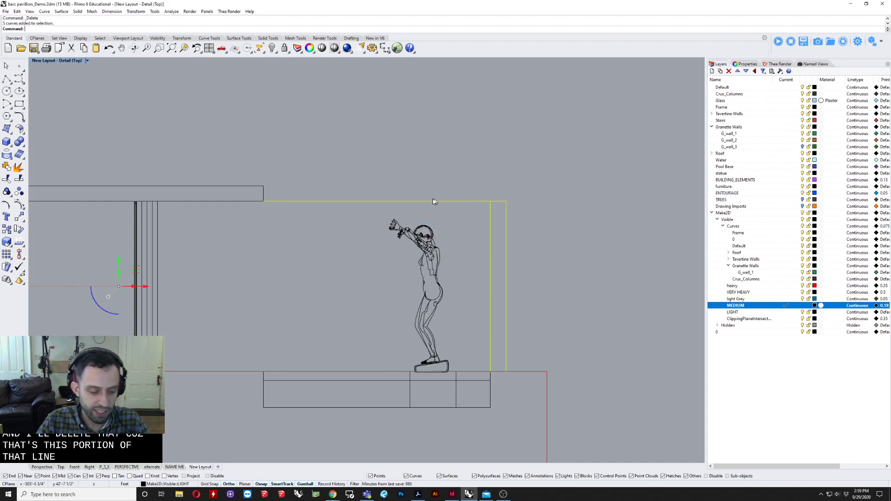
Step: Trace a MEDIUM polyline from the platform up the right wall's outer edge and across the wall's thickness at its top
click(7, 79)
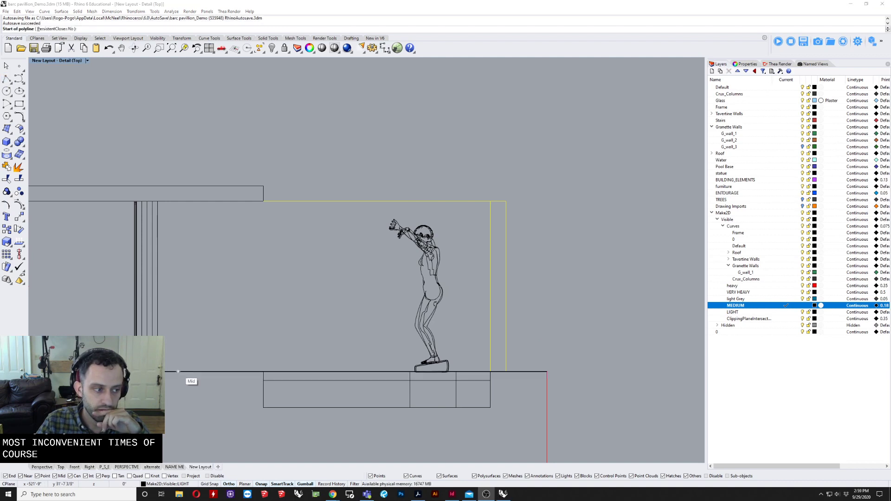
click(506, 372)
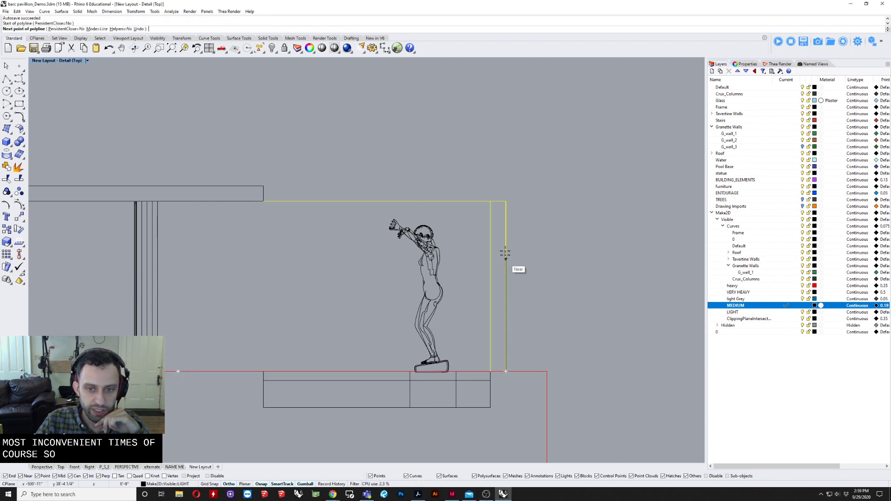
click(506, 201)
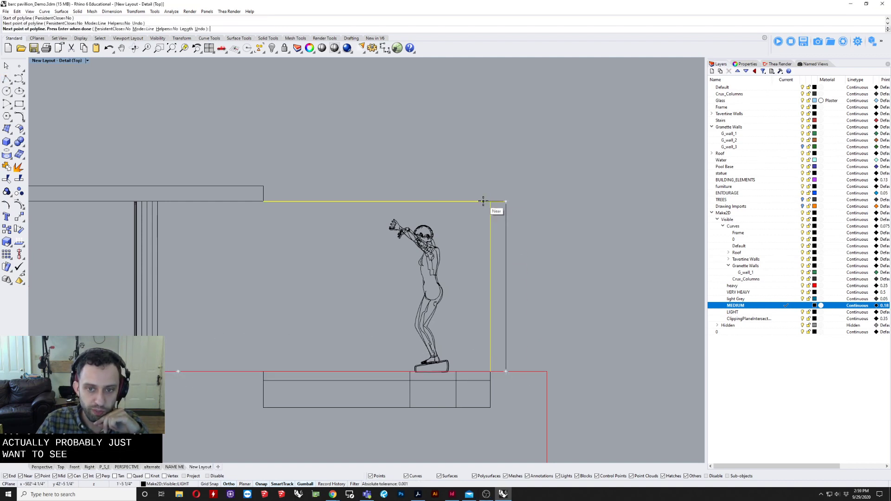
click(498, 202)
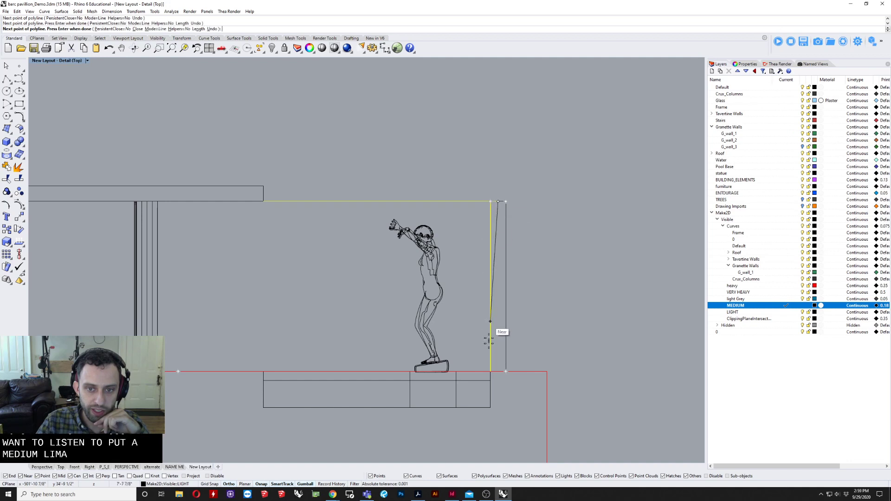
click(491, 202)
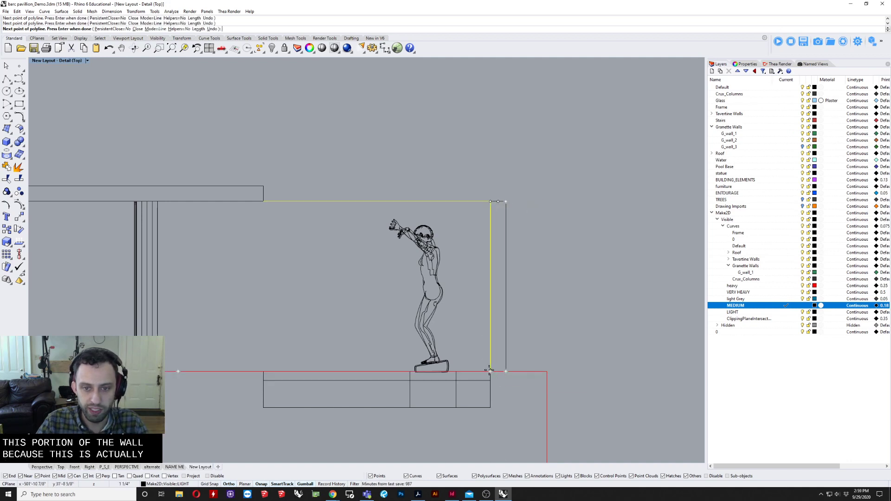
key(Return)
Step: Fill the long roof slab rectangle with a solid hatch at pattern rotation 0.0 and scale 1.0
scroll(547, 248, down, 5)
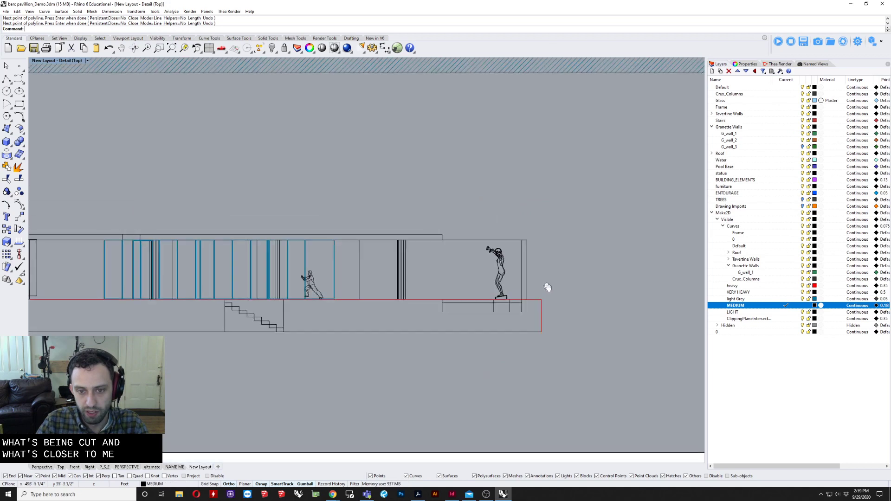
right_drag(422, 339, 427, 340)
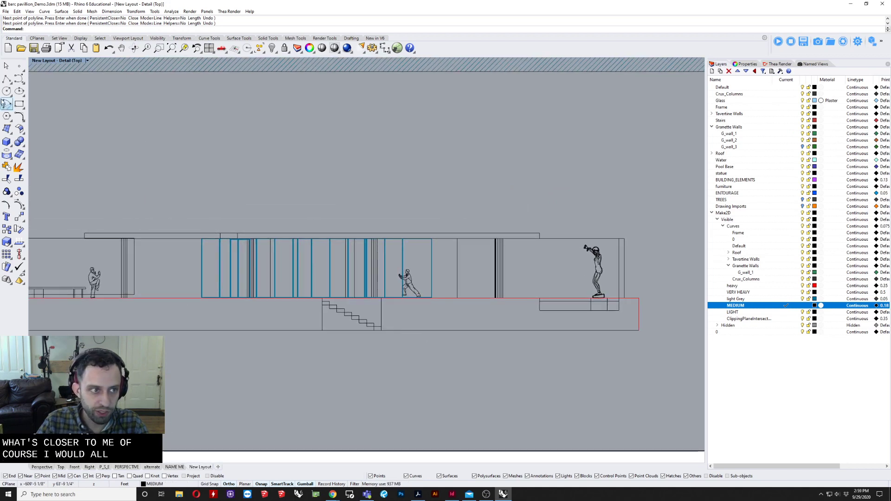
click(128, 234)
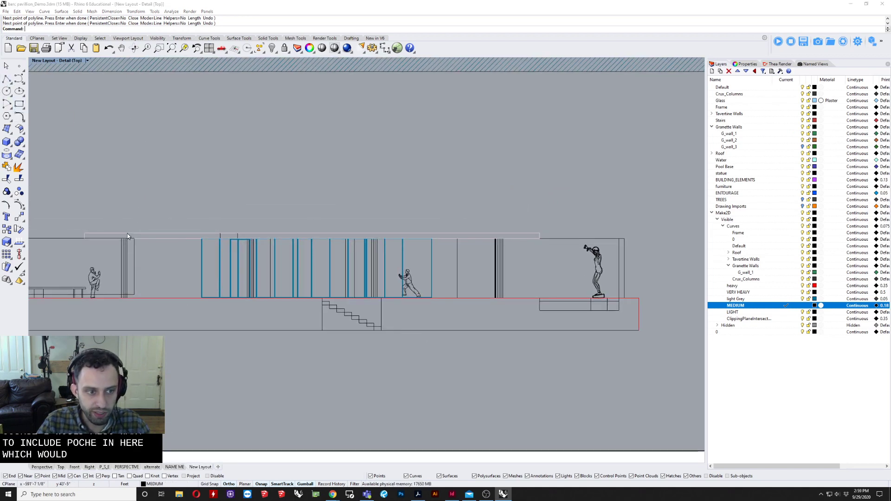
click(157, 253)
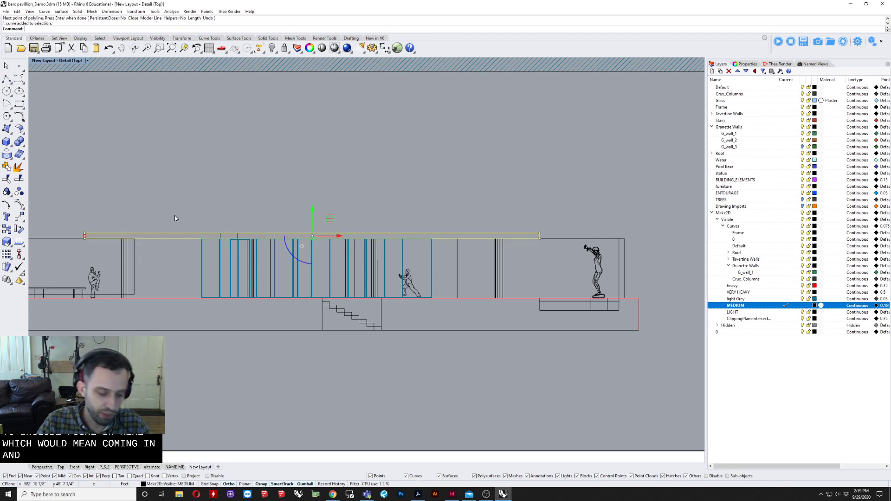
key(Return)
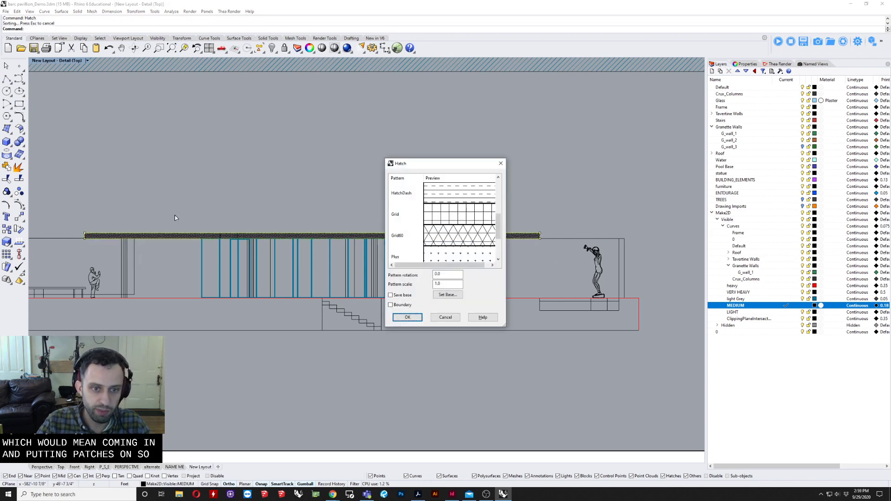
click(407, 317)
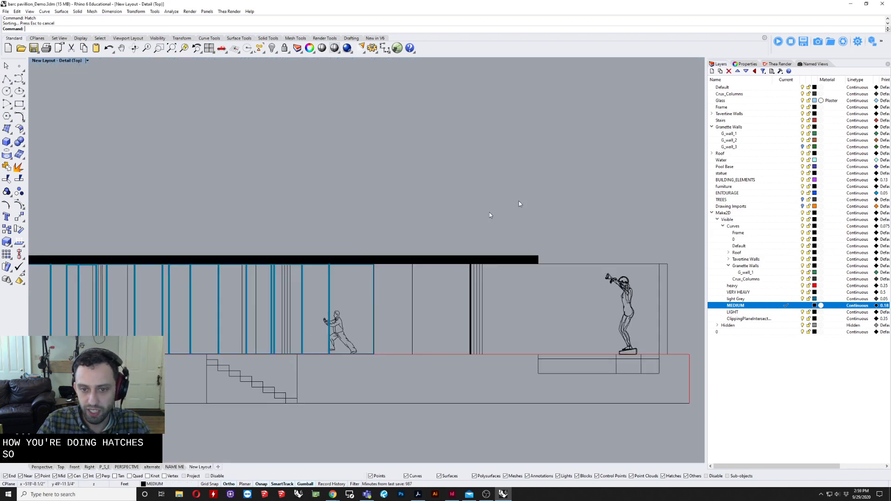
Step: Select the roof slab's solid hatch and create a layer named poche with its color set to Orange
scroll(489, 213, down, 3)
right_drag(460, 171, 460, 264)
scroll(471, 352, up, 9)
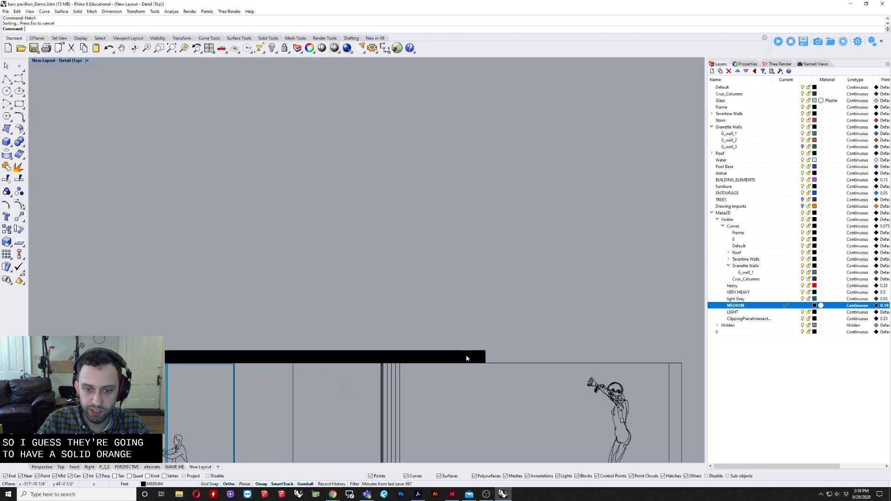
click(467, 358)
click(746, 65)
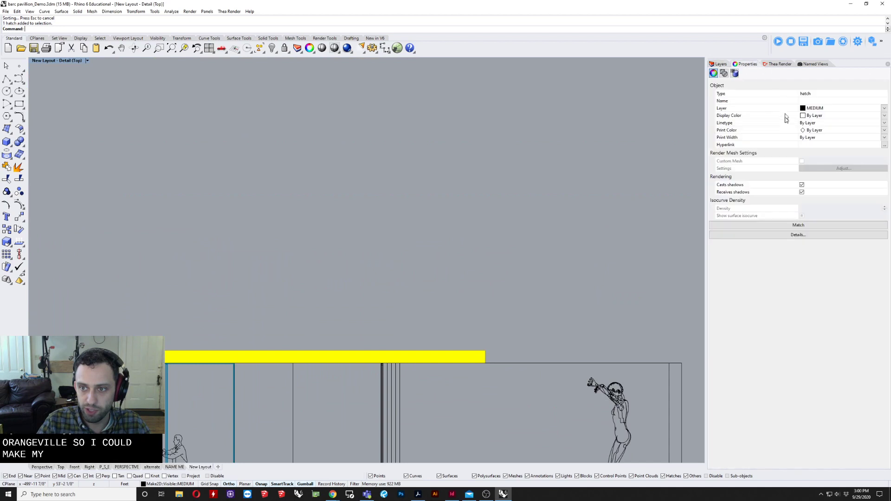
click(721, 64)
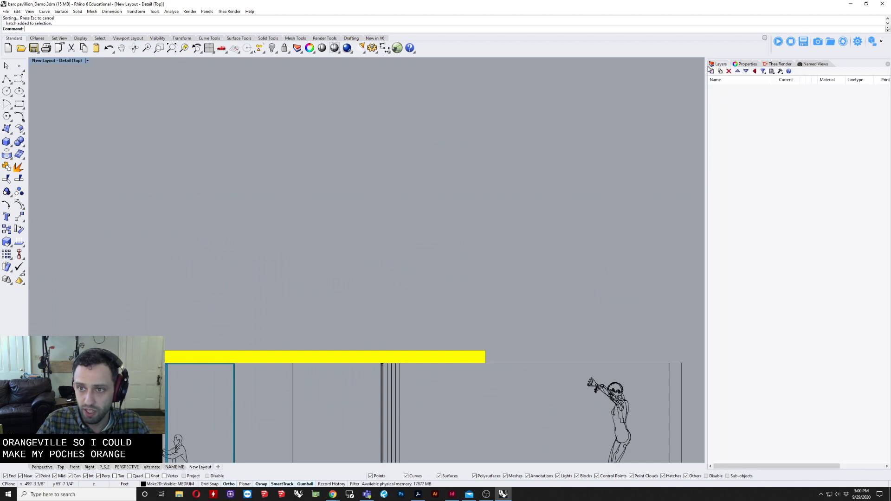
click(713, 72)
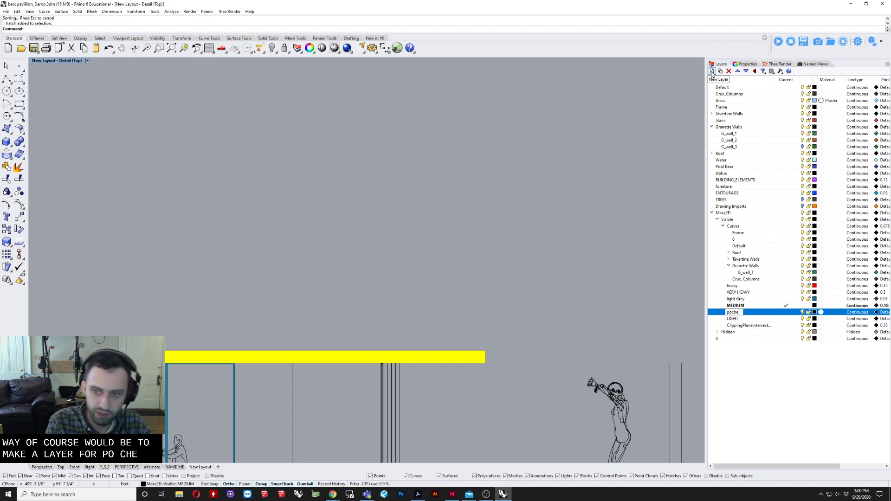
click(815, 312)
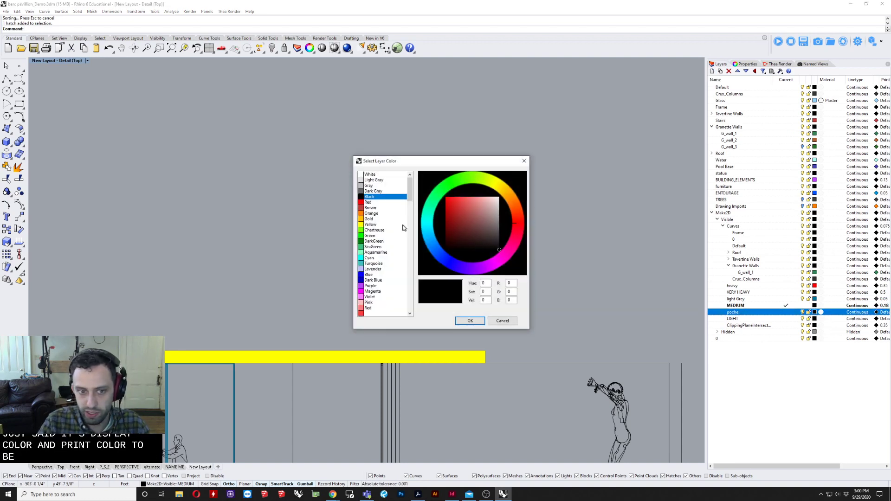
click(372, 214)
click(470, 321)
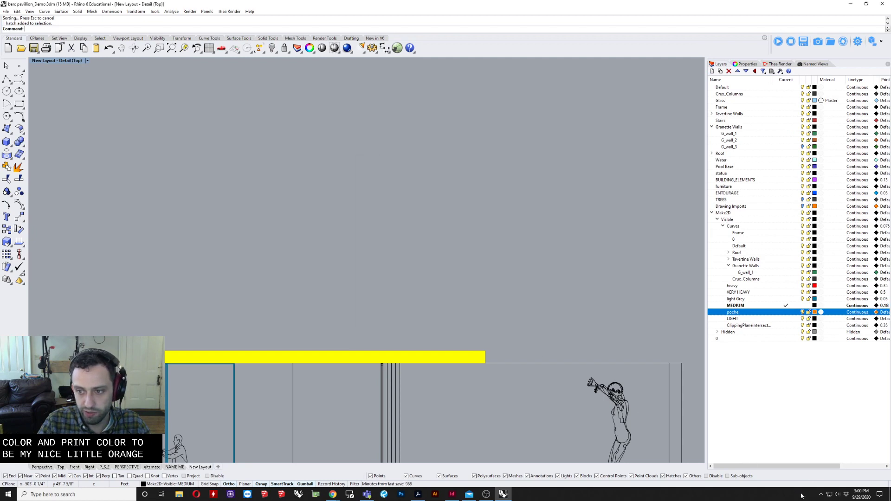
Step: Move the selected roof slab hatch onto the poche layer
right_click(741, 316)
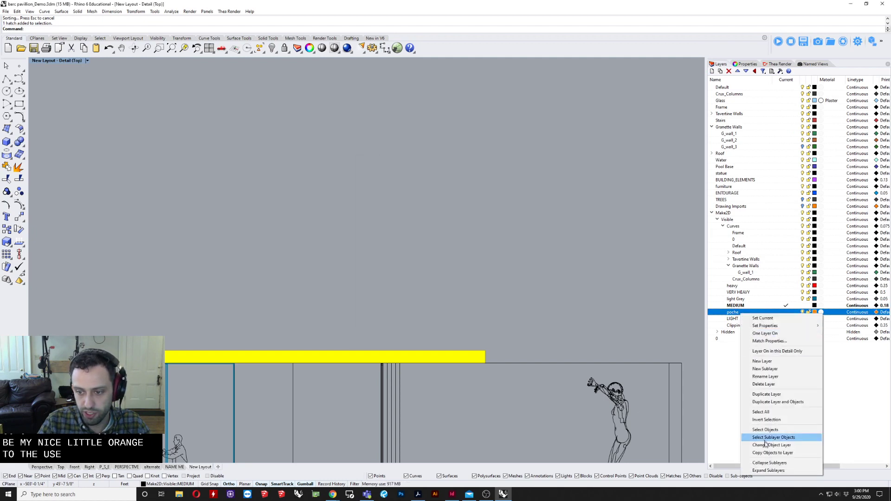
click(771, 446)
scroll(570, 271, down, 5)
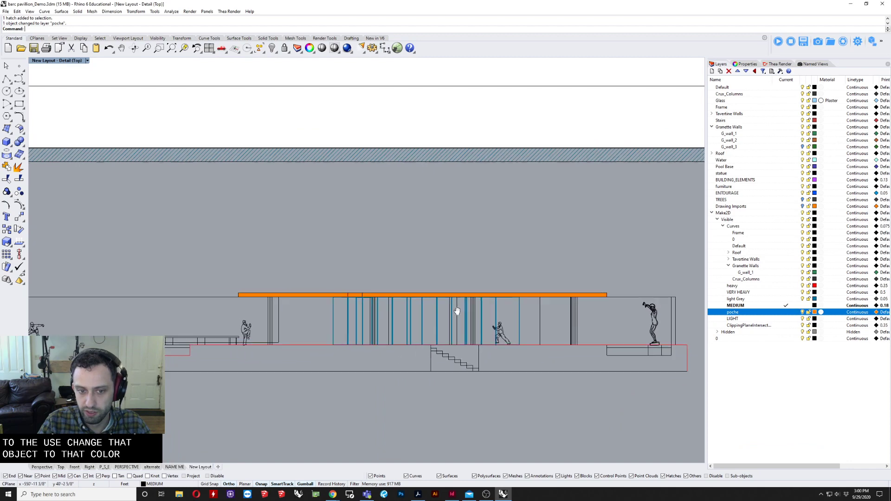
Step: Leave the lower elevation's detail view and examine its roof and glazing mullion line weights on the layout sheet
right_drag(445, 346, 452, 342)
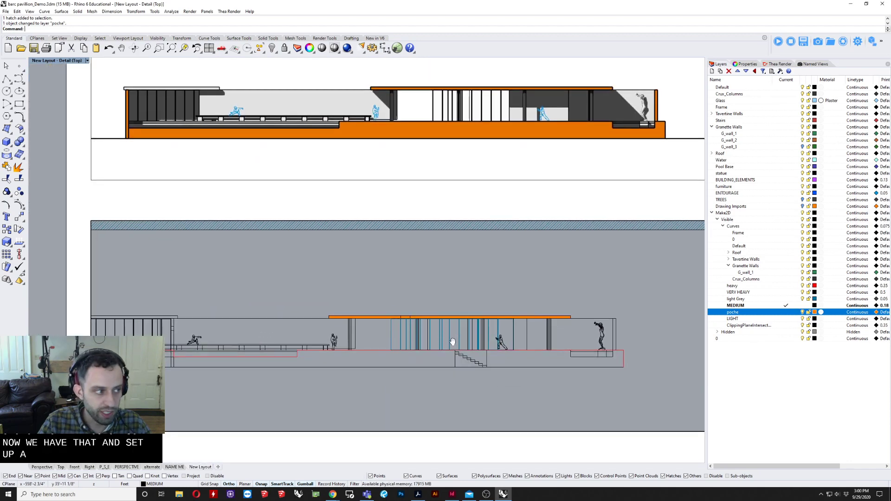
scroll(370, 353, up, 6)
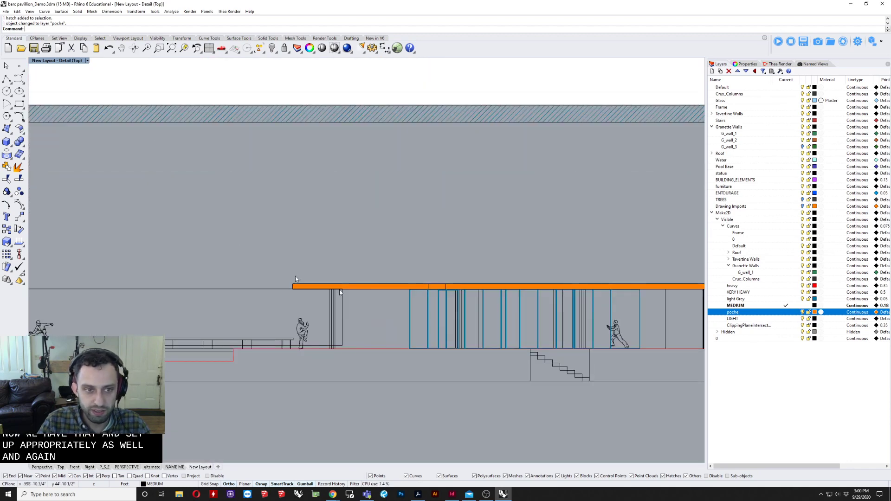
scroll(410, 286, down, 8)
double_click(123, 218)
scroll(431, 311, up, 8)
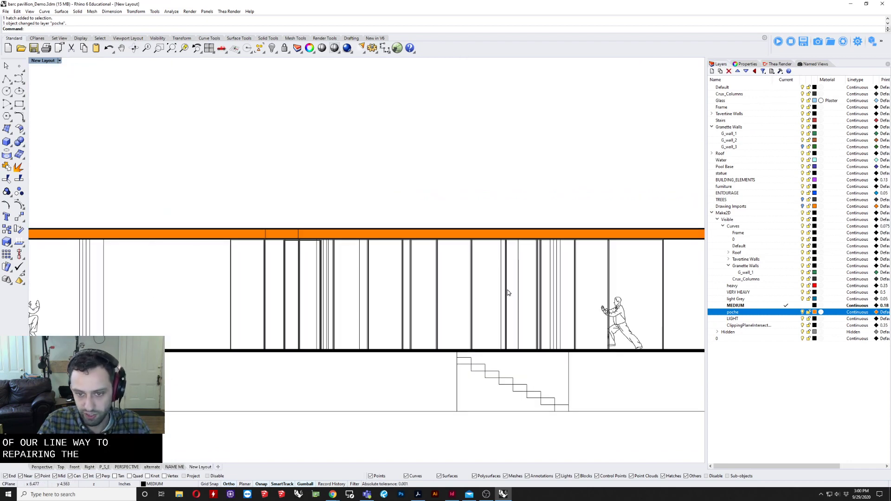
scroll(508, 292, up, 3)
scroll(464, 290, down, 3)
scroll(448, 288, up, 6)
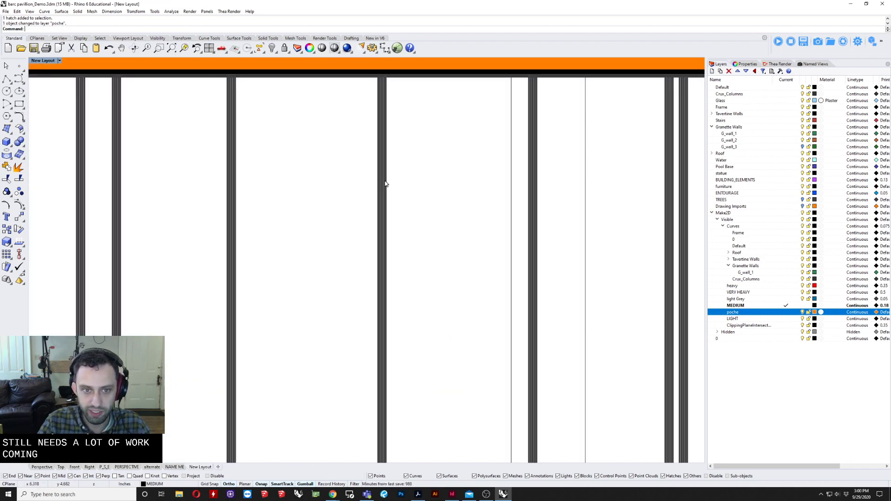
Step: Reactivate the lower detail, select one glazing mullion's grouped lines, and compare their spacing with the line weights displayed on the layout
double_click(385, 183)
scroll(387, 144, up, 1)
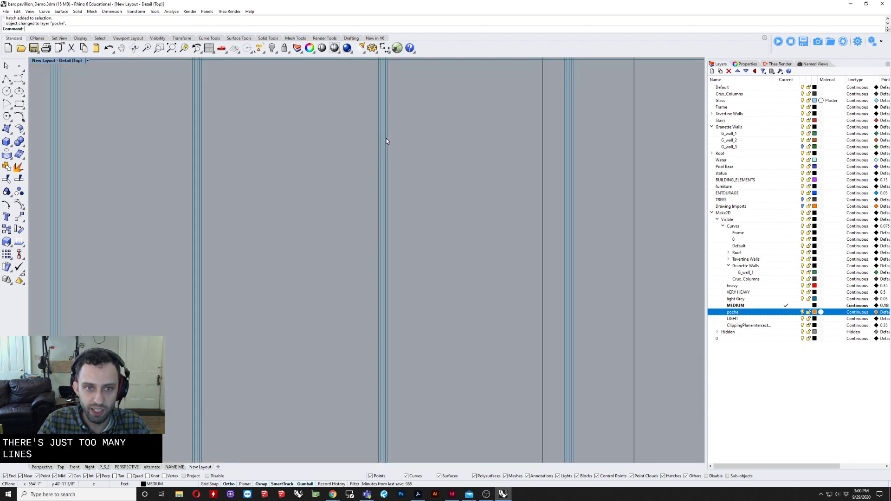
click(386, 141)
scroll(386, 144, up, 3)
click(379, 160)
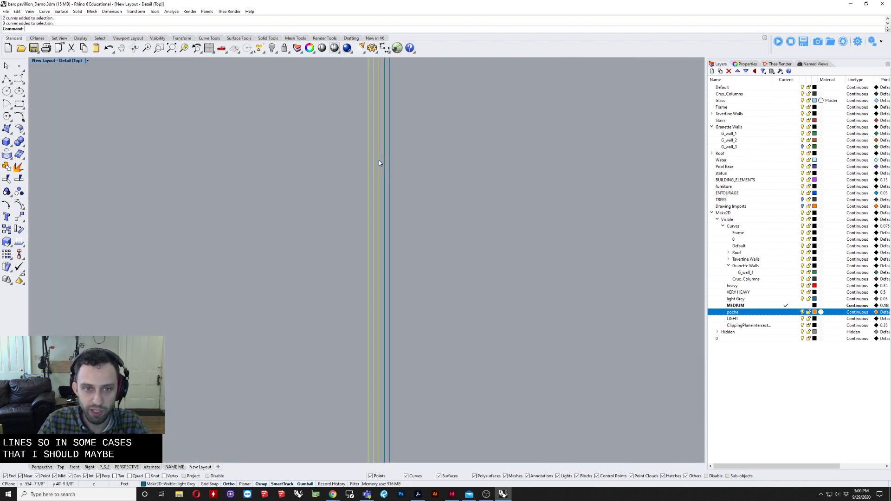
scroll(392, 298, down, 3)
scroll(409, 177, up, 4)
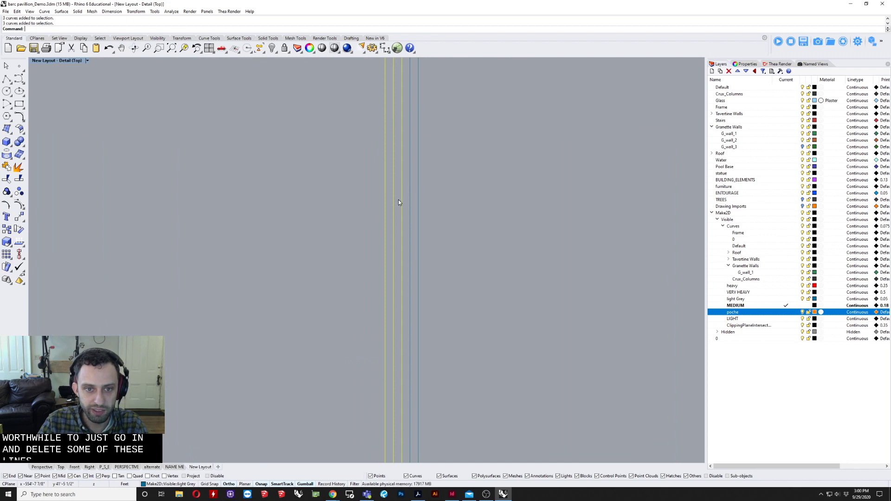
double_click(400, 200)
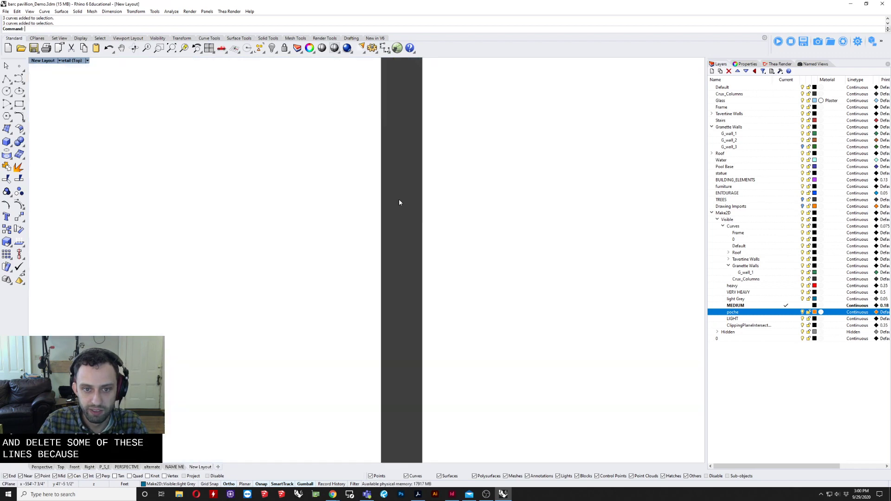
double_click(395, 232)
double_click(395, 234)
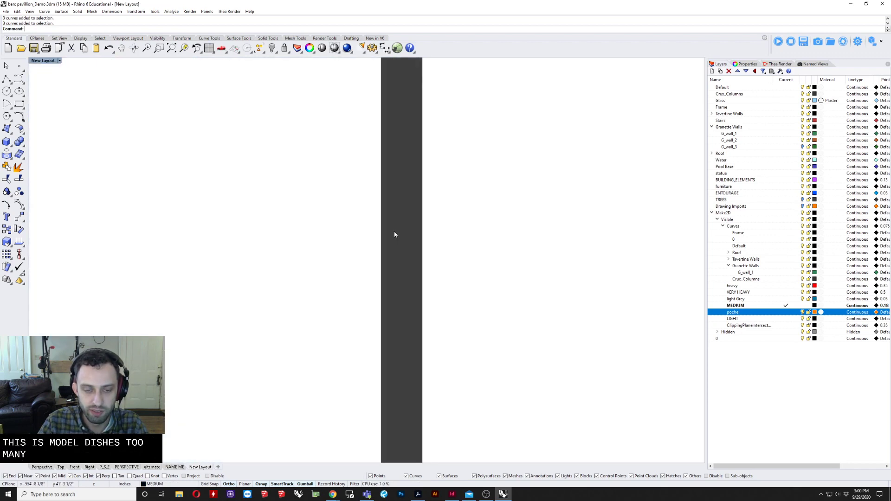
double_click(395, 234)
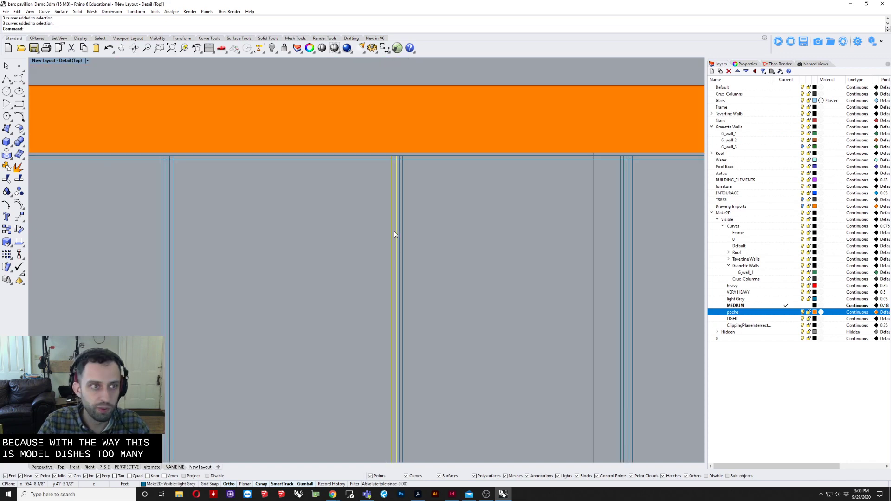
Step: Check the object properties of the selected mullion lines and ungroup them
click(744, 64)
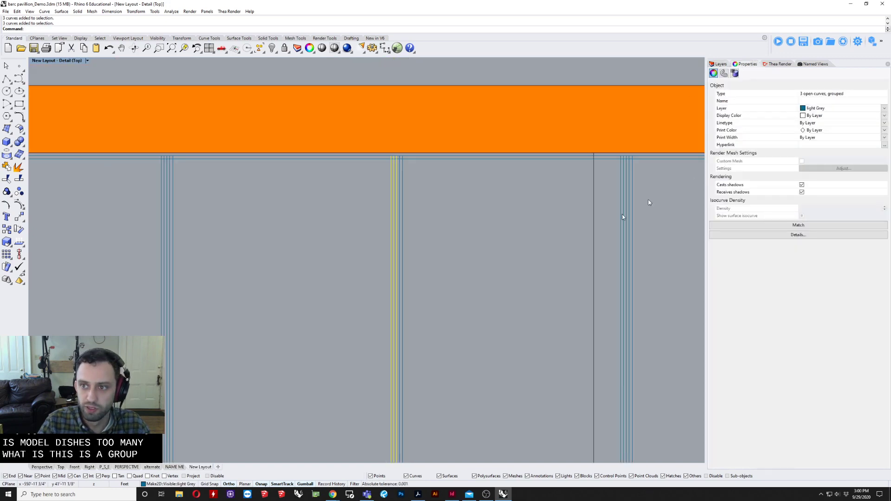
text(un)
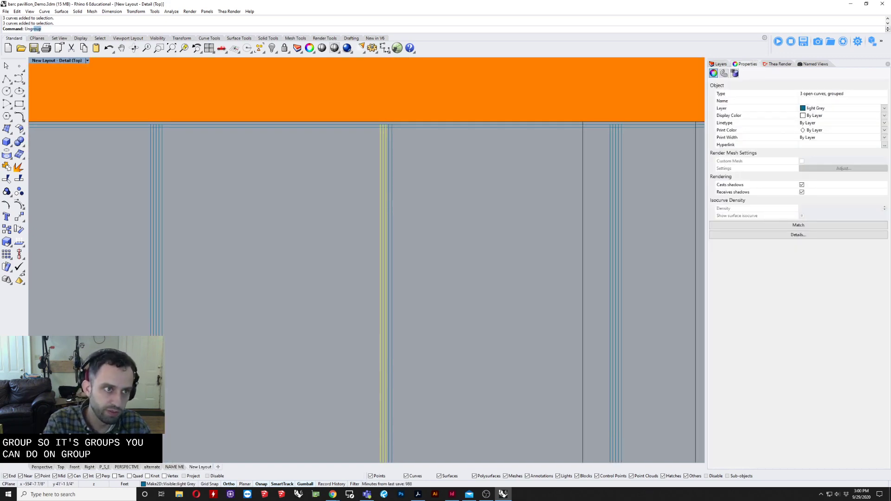
scroll(386, 214, up, 2)
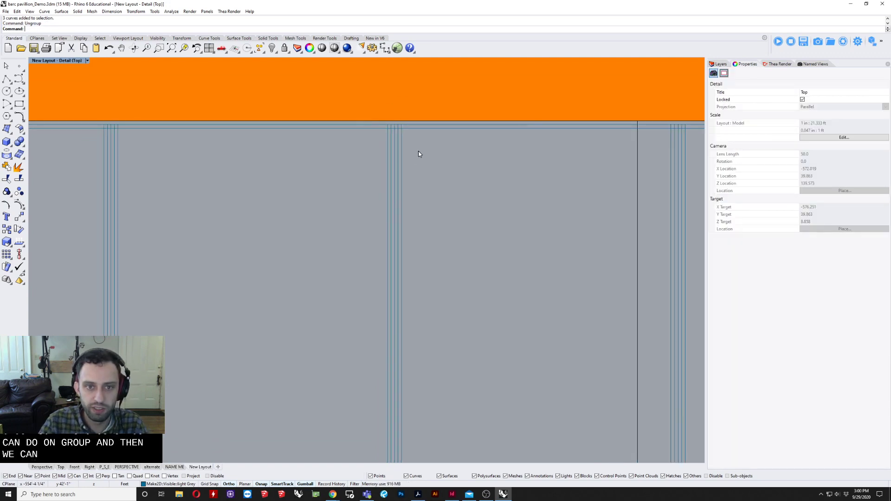
Step: Delete the three inner lines of the glazing mullion, keeping only its two outer edges and ungrouping lines where needed
click(398, 148)
scroll(398, 146, up, 6)
click(390, 146)
click(385, 152)
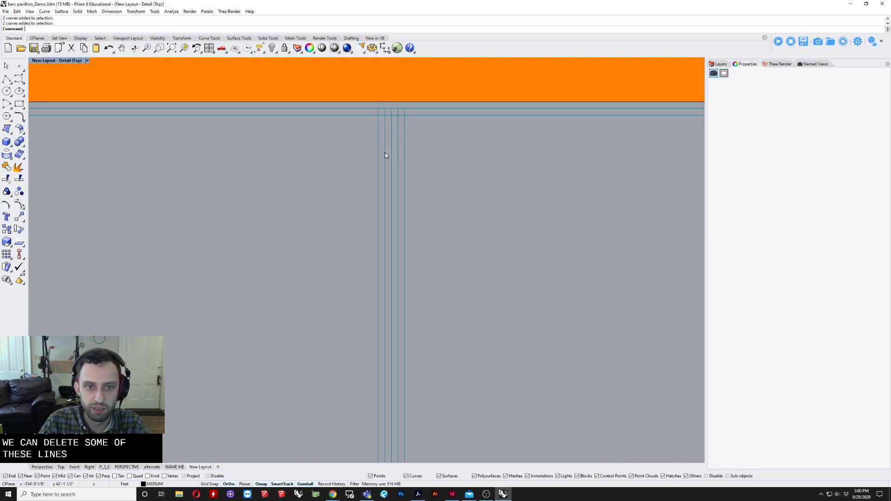
key(Delete)
click(392, 153)
key(Delete)
click(399, 153)
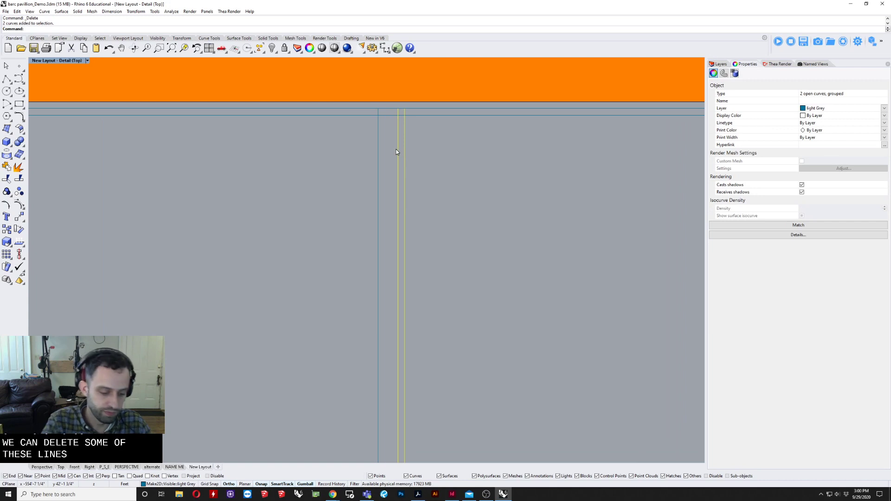
click(405, 153)
key(Delete)
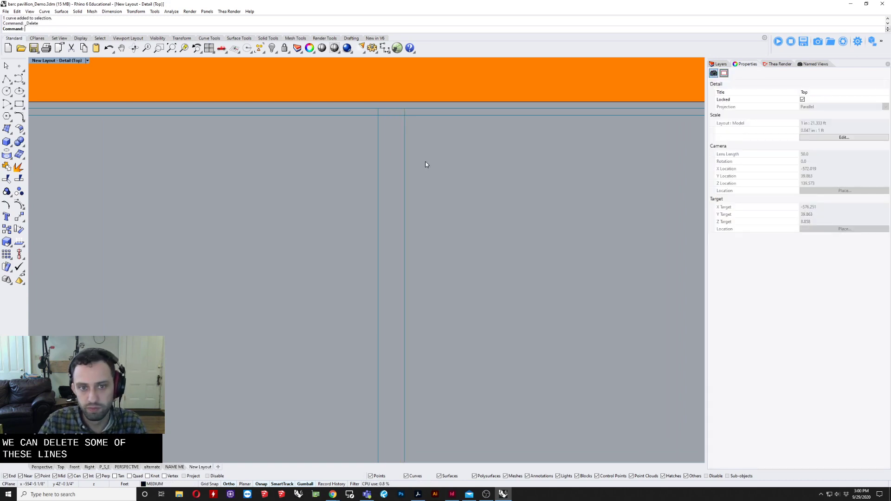
Step: Return to the layout sheet and compare the thinned-out mullion with the neighbouring mullions in the lower elevation
scroll(484, 269, down, 2)
scroll(488, 271, down, 4)
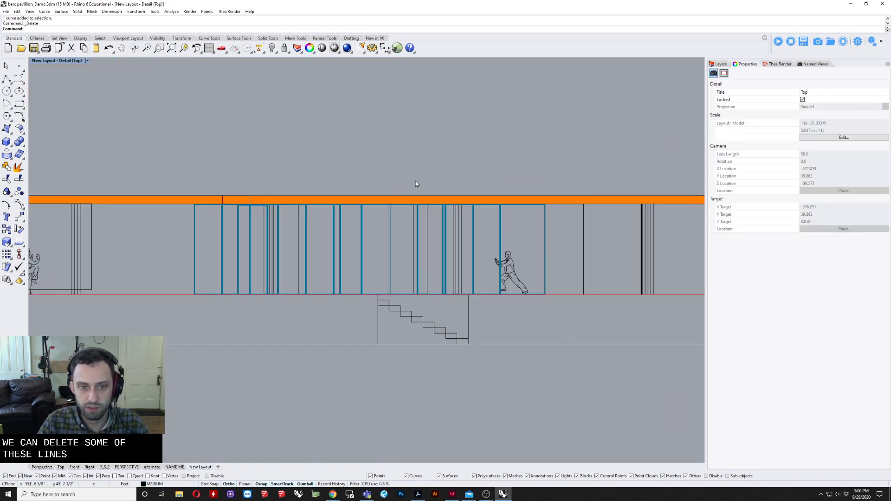
double_click(413, 166)
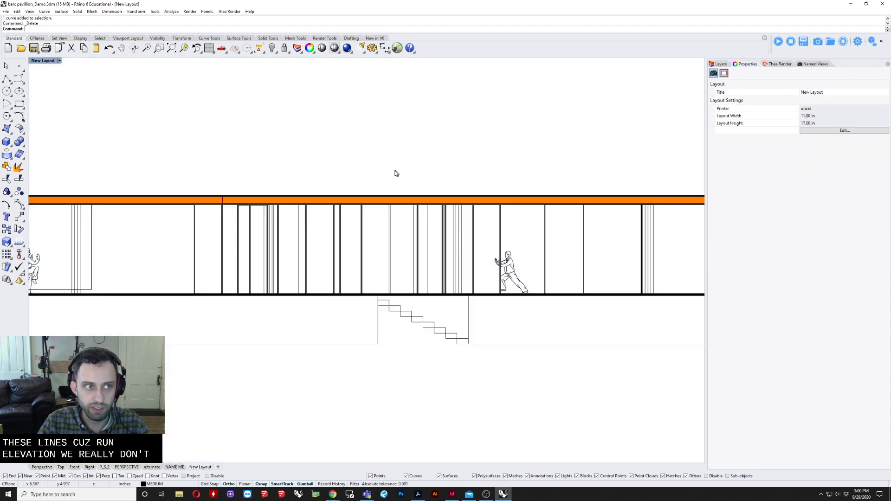
scroll(384, 232, up, 8)
scroll(384, 232, up, 2)
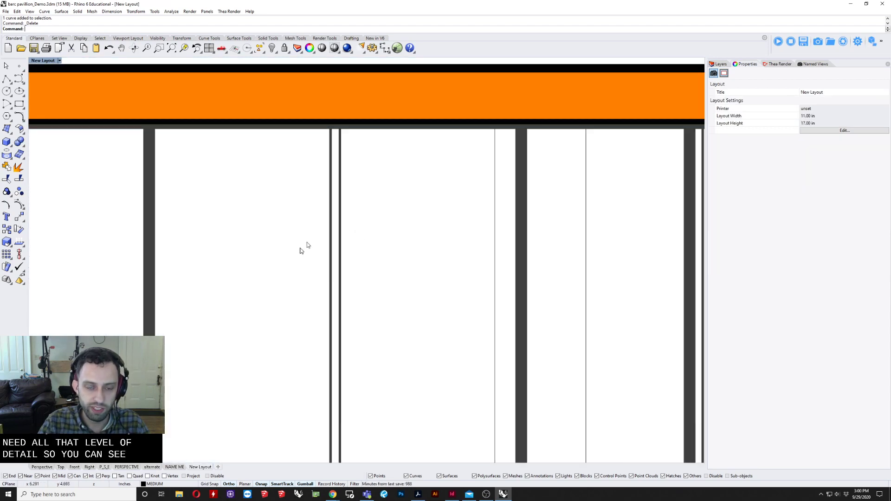
scroll(306, 246, down, 4)
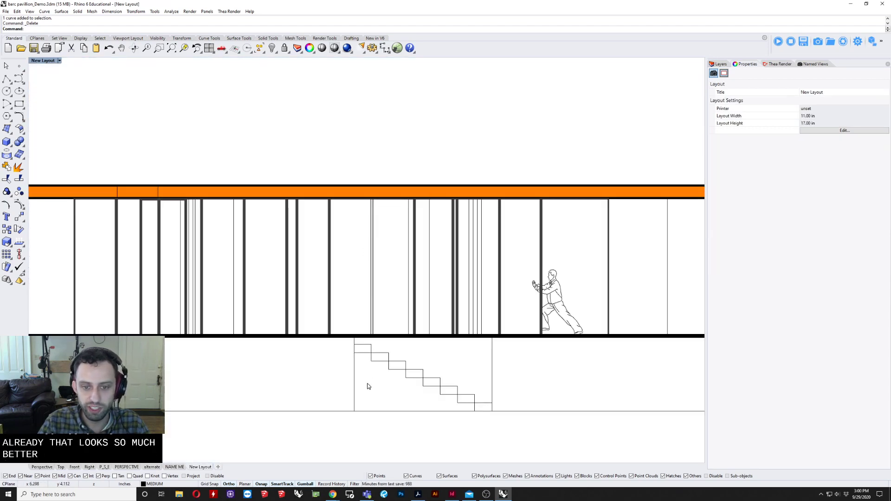
Step: Examine the human figures, bench and overall linework of the lower elevation on the layout sheet
scroll(518, 336, down, 3)
right_drag(392, 357, 479, 350)
scroll(441, 355, down, 6)
scroll(381, 320, up, 12)
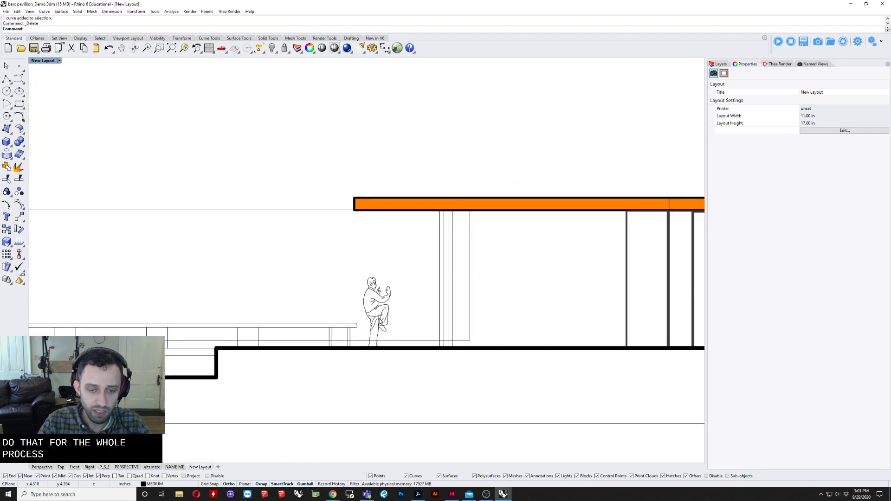
scroll(372, 324, down, 1)
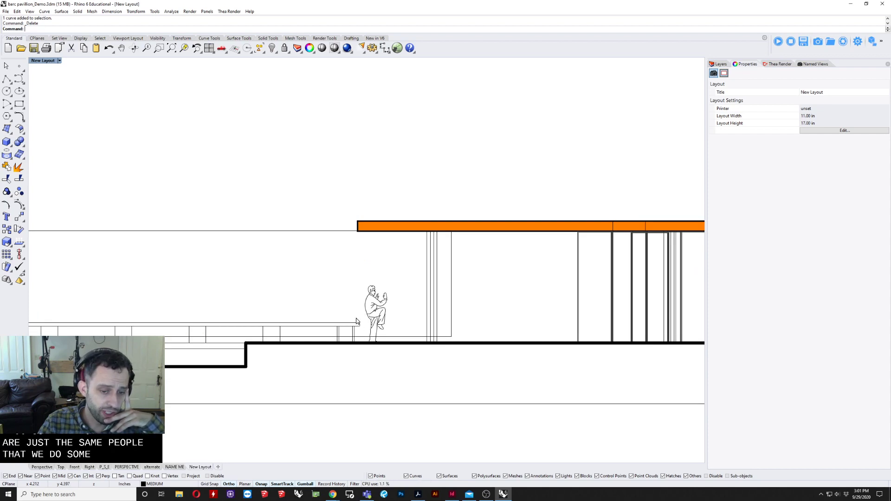
scroll(357, 320, down, 2)
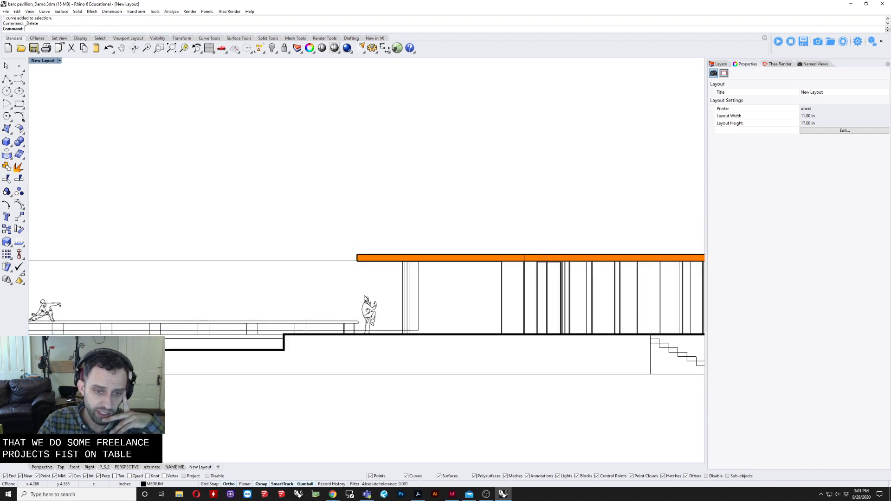
scroll(253, 215, down, 5)
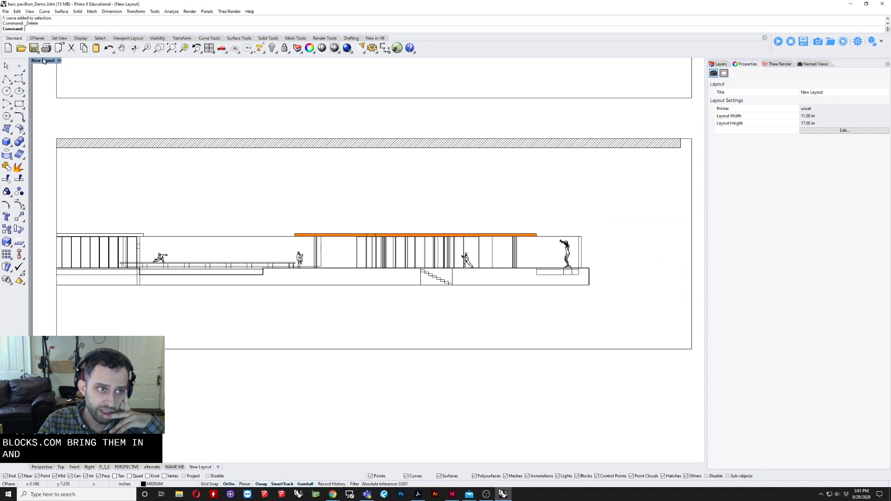
right_drag(423, 261, 421, 267)
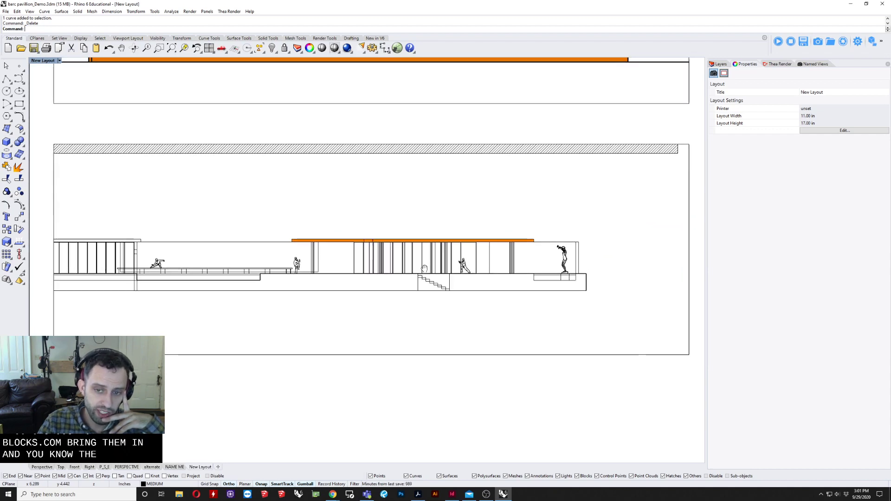
Step: Examine the shaded section drawing above, including its shadows and blue human figures
right_drag(322, 99, 335, 246)
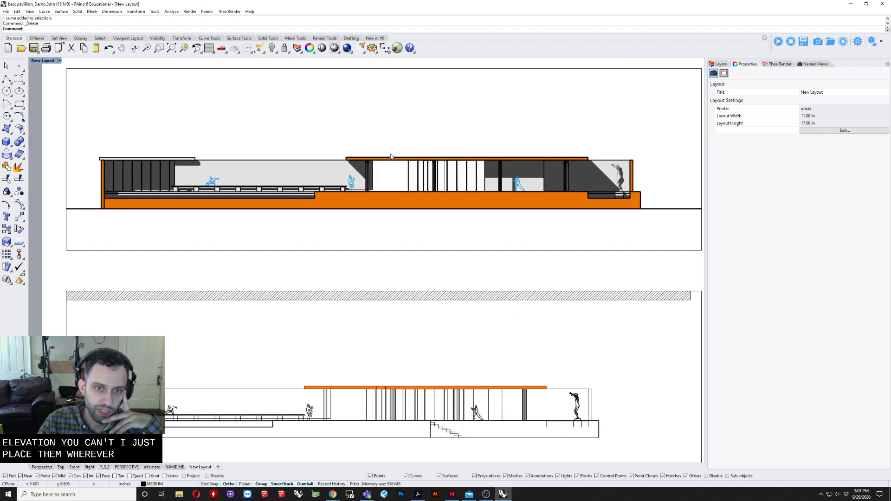
scroll(418, 161, up, 4)
right_drag(365, 165, 371, 279)
scroll(374, 253, down, 3)
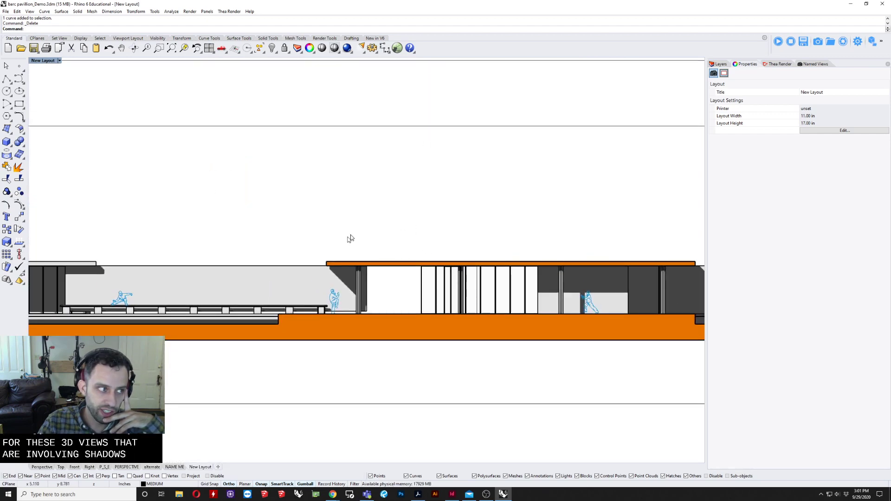
right_drag(408, 175, 395, 360)
scroll(395, 360, down, 4)
right_drag(418, 235, 387, 116)
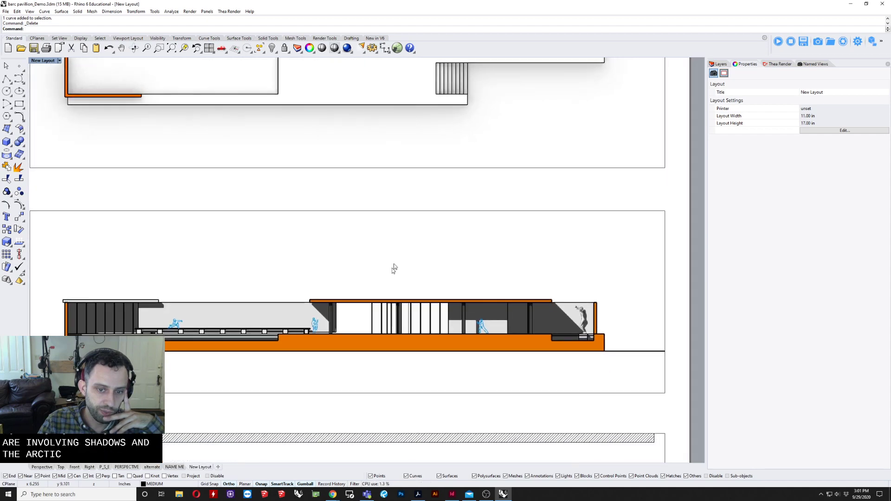
right_drag(339, 172, 349, 191)
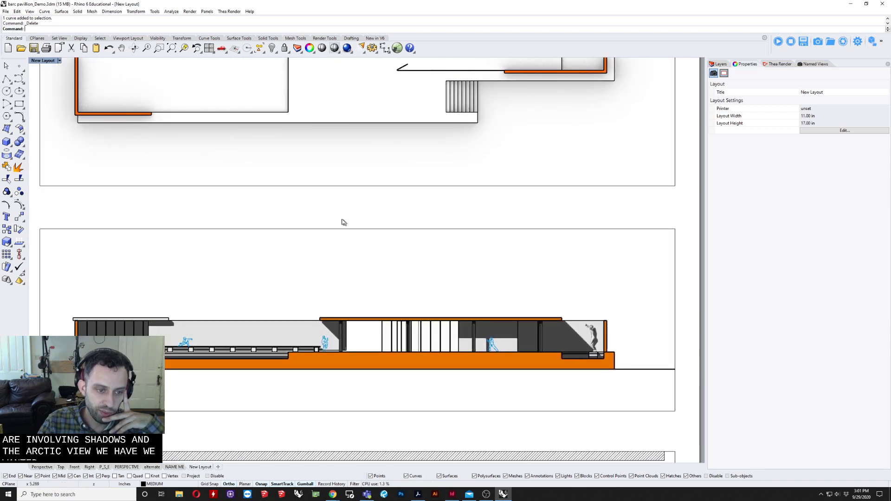
Step: Examine how the human figures appear from above in the floor plan compared with the section below it
right_drag(345, 227, 360, 346)
scroll(317, 119, up, 12)
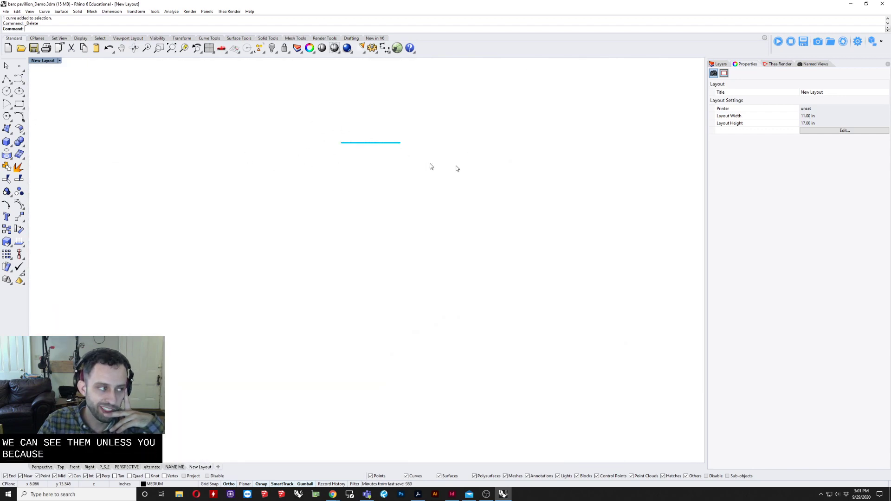
scroll(412, 171, down, 12)
right_drag(464, 287, 386, 165)
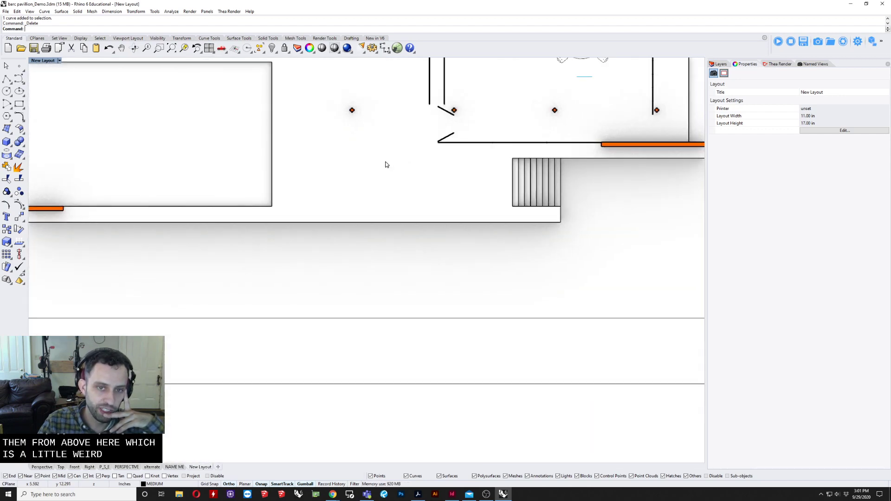
scroll(386, 165, down, 3)
scroll(397, 207, down, 2)
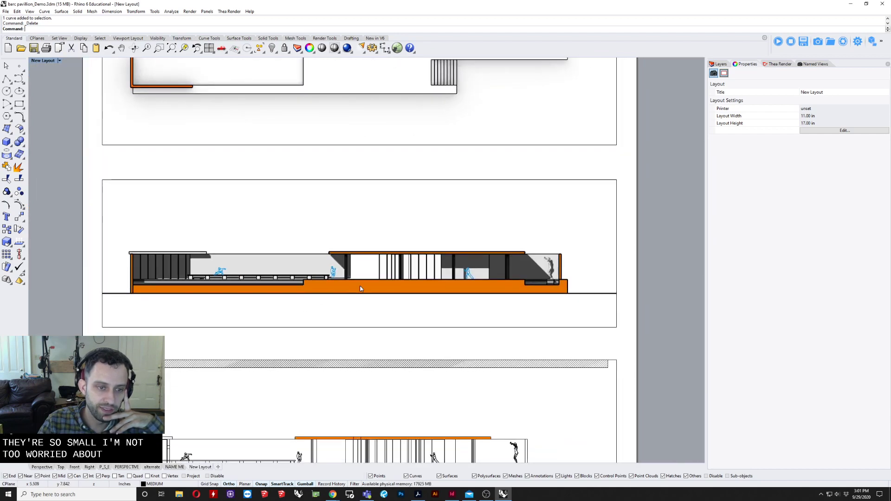
right_drag(362, 189, 415, 410)
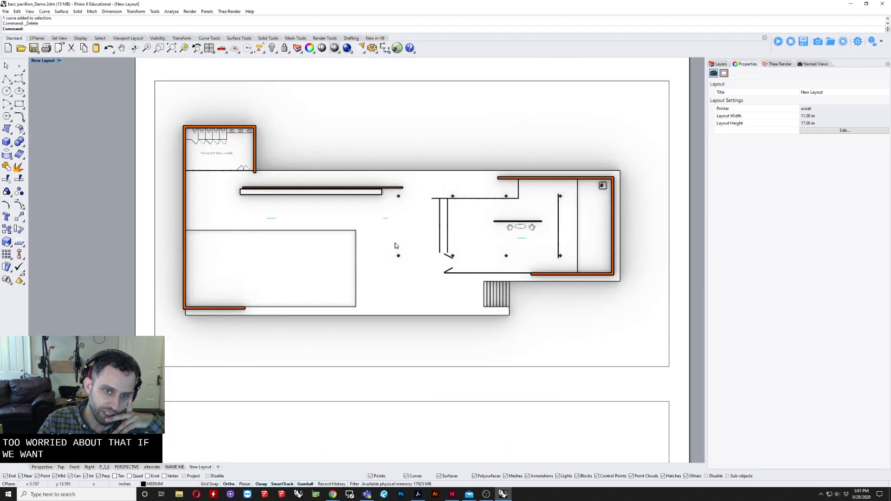
scroll(393, 241, up, 6)
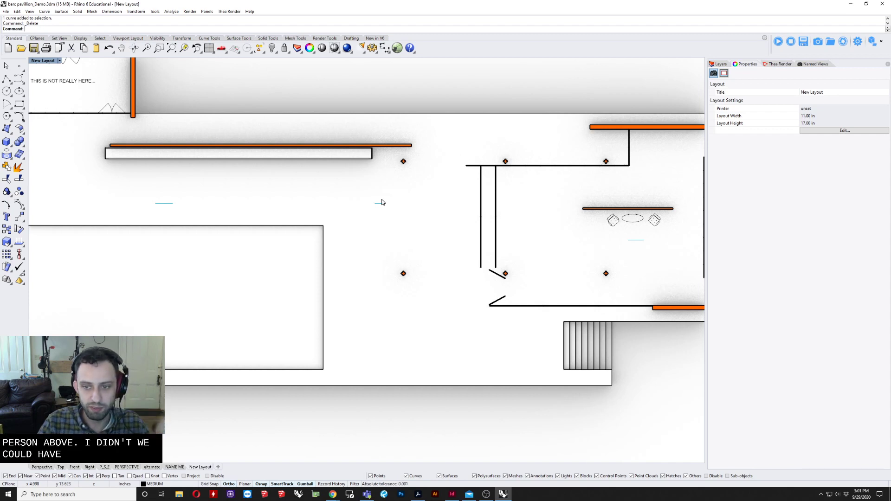
scroll(397, 239, down, 2)
right_drag(400, 269, 379, 76)
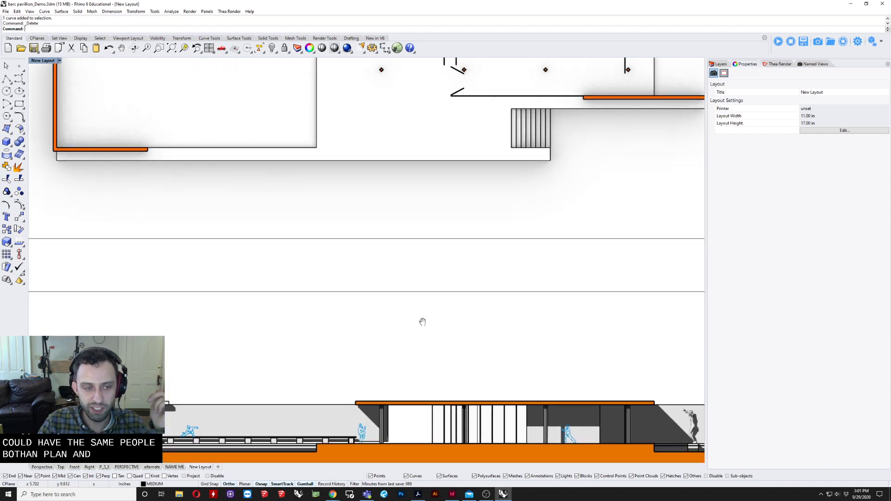
Step: Examine the overall floor plan on the layout sheet and the restroom block at its upper-left corner
right_drag(419, 320, 436, 372)
scroll(391, 274, down, 2)
right_drag(392, 275, 419, 371)
scroll(385, 201, down, 1)
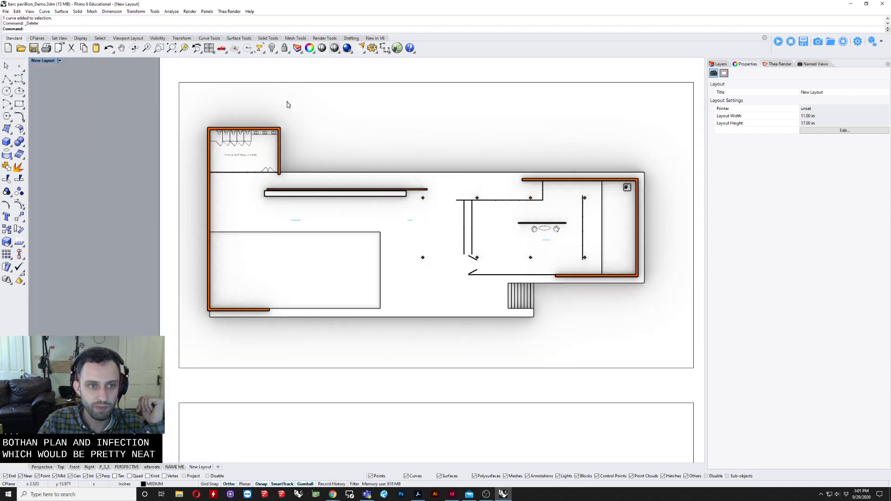
scroll(281, 109, up, 4)
scroll(216, 192, up, 1)
scroll(216, 191, down, 3)
scroll(216, 193, up, 2)
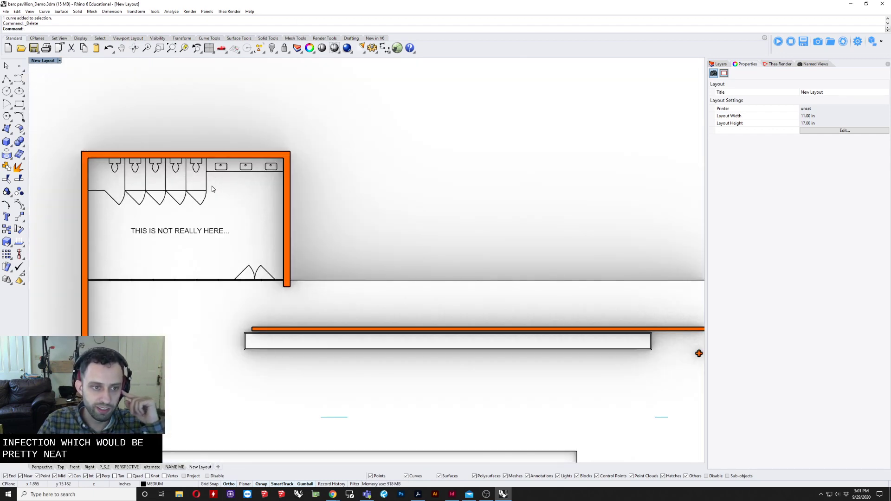
Step: Activate the floor plan detail and inspect a restroom stall door curve among the two-dimensional fixture linework, leaving it deselected
double_click(214, 191)
click(205, 198)
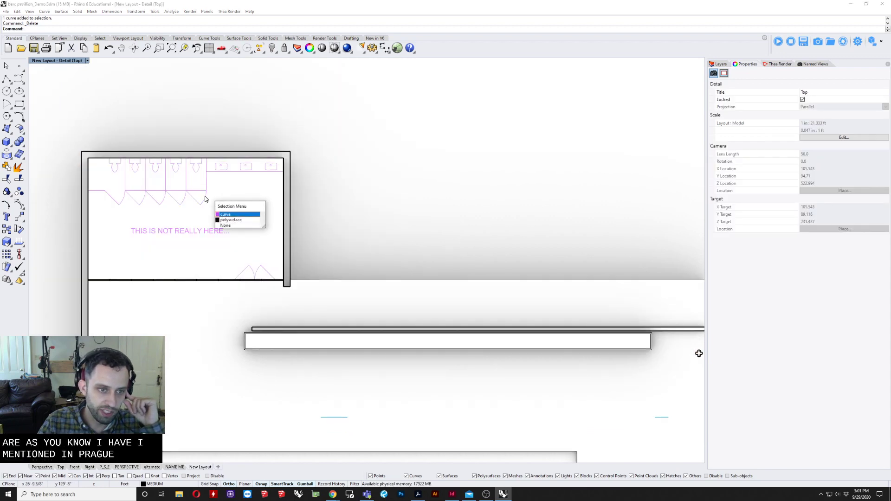
click(220, 214)
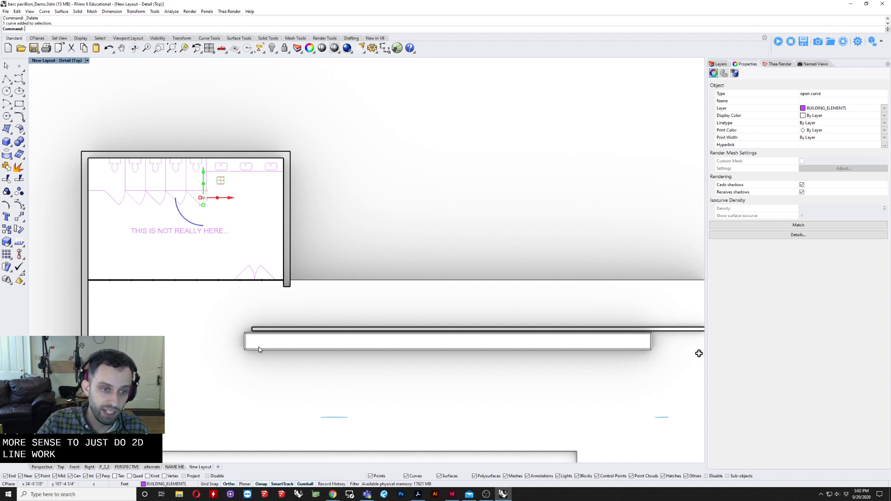
scroll(186, 235, up, 4)
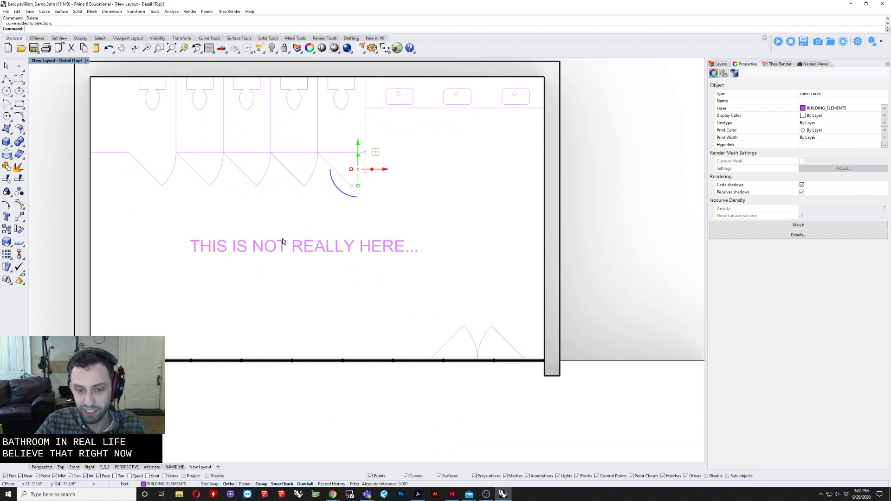
scroll(264, 232, down, 5)
click(434, 200)
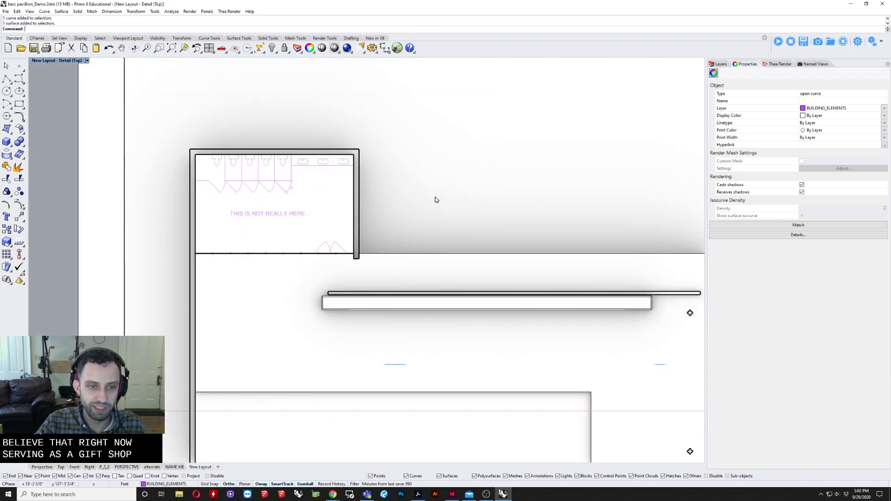
Step: Inspect the oval table and the two chairs in the pavilion's interior, checking what kind of object the chair is
right_drag(339, 193, 226, 167)
scroll(252, 201, down, 2)
right_drag(331, 238, 210, 219)
scroll(515, 287, up, 10)
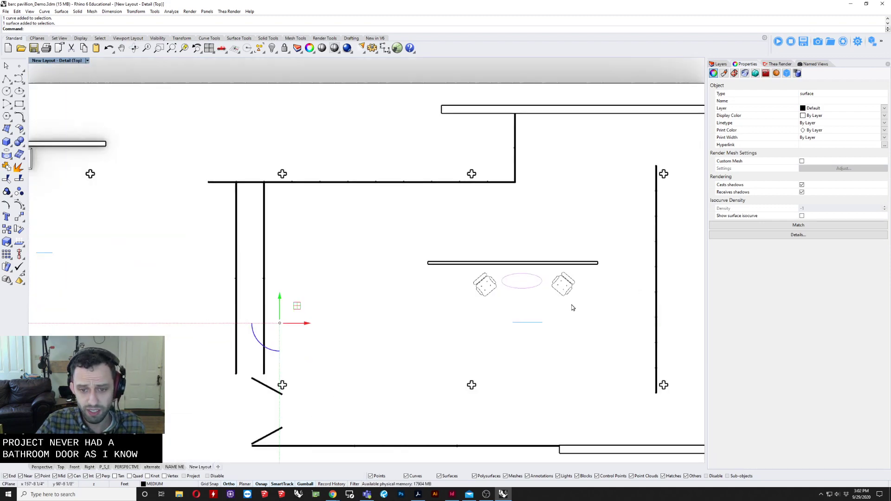
click(564, 246)
click(570, 249)
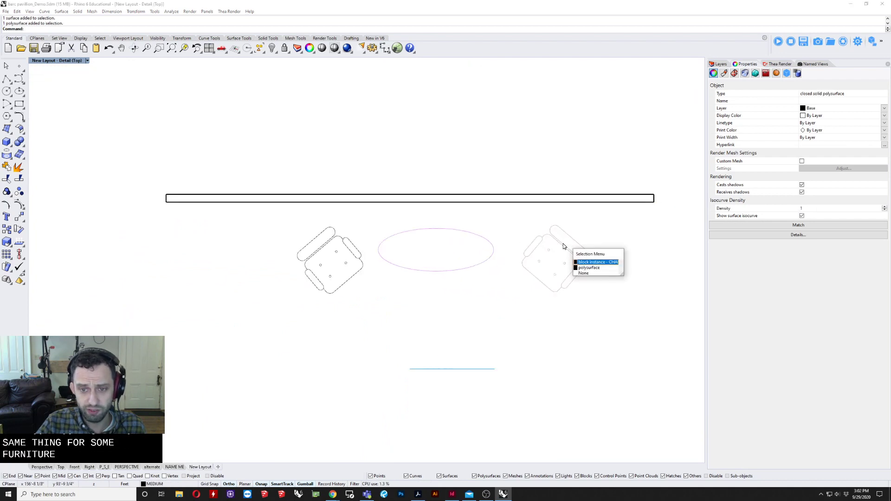
click(590, 273)
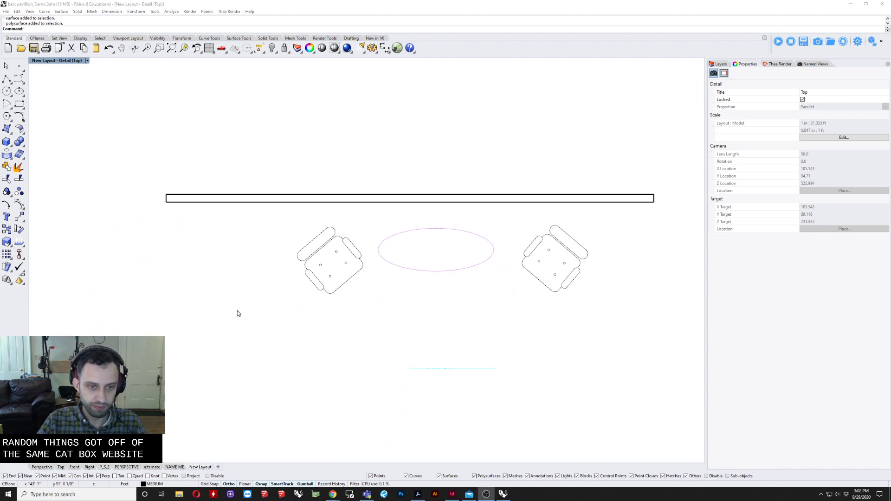
Step: Compare the level of detail in the furnished interior with the restroom block and the rest of the plan
scroll(376, 263, down, 8)
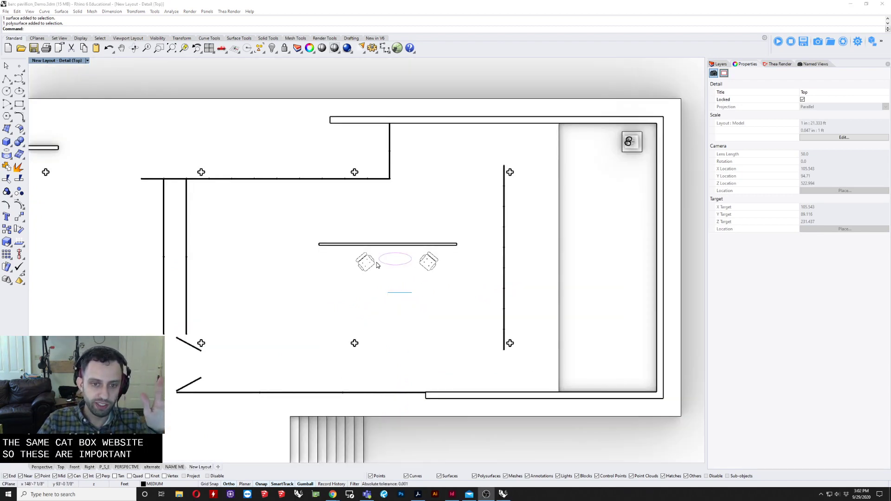
scroll(131, 177, up, 3)
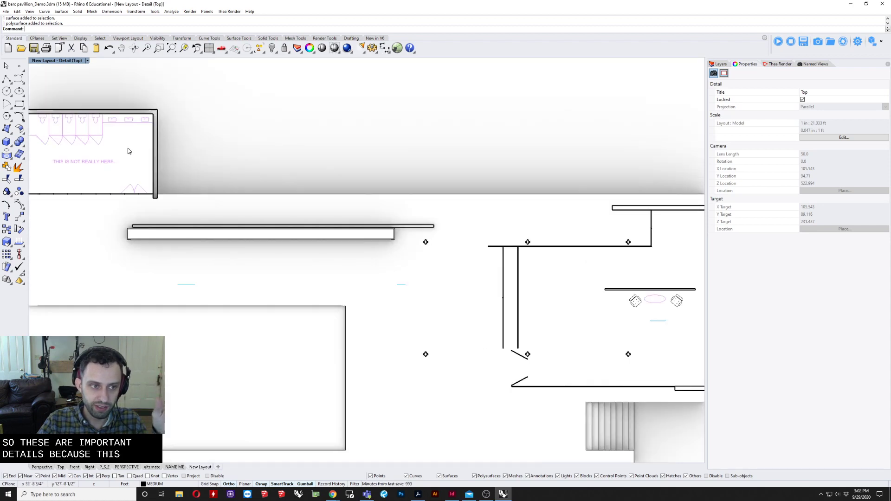
scroll(96, 152, down, 4)
scroll(91, 145, up, 2)
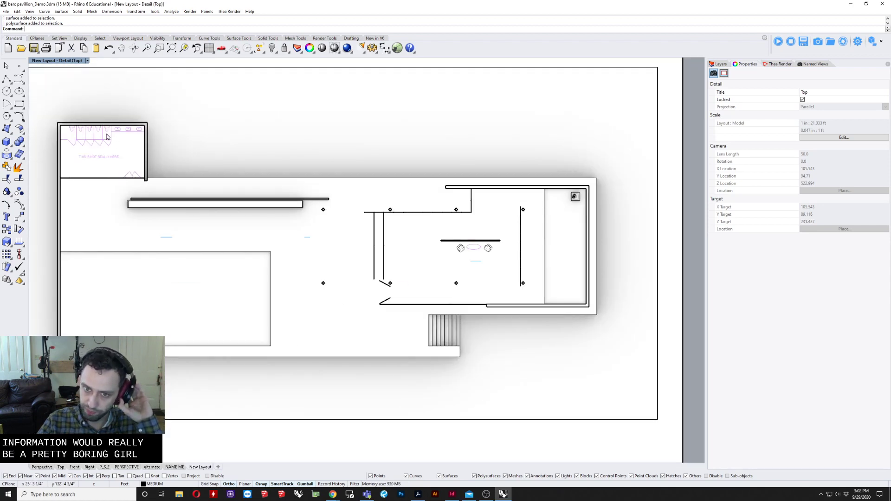
scroll(414, 270, down, 5)
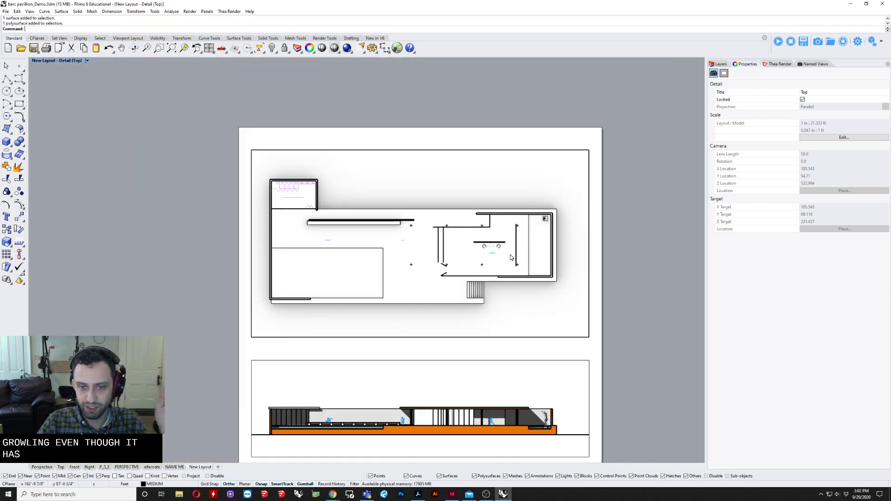
scroll(510, 258, up, 3)
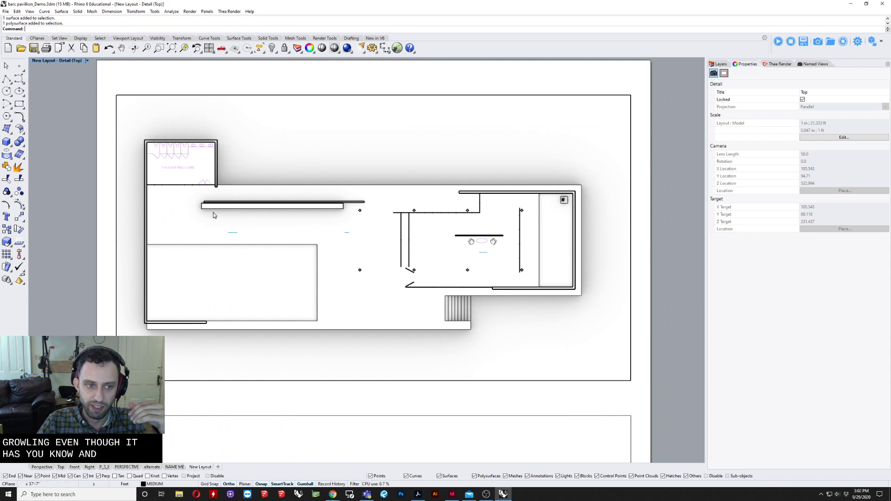
Step: Leave the plan detail and review the printed appearance of the plan and section on the layout sheet
double_click(219, 114)
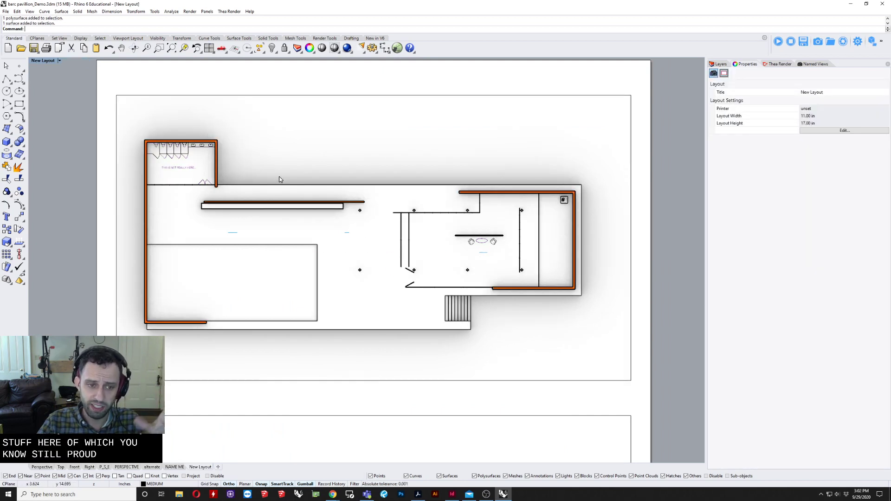
scroll(282, 312, down, 3)
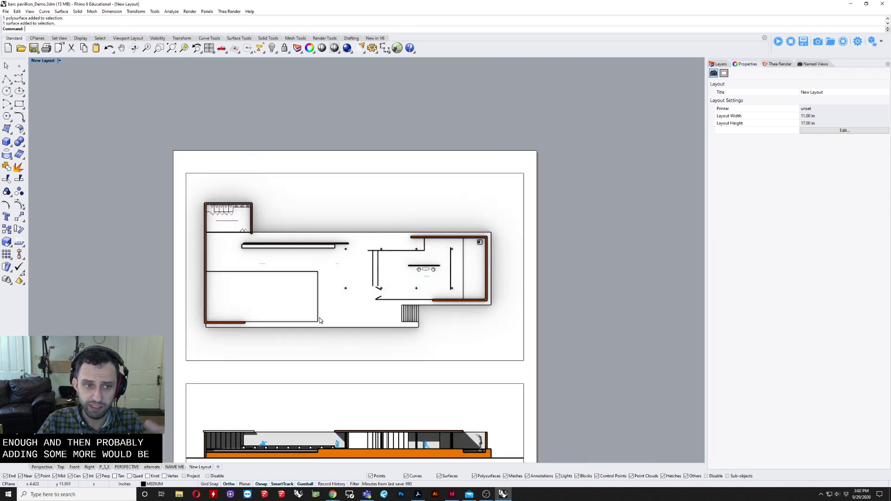
scroll(338, 270, up, 2)
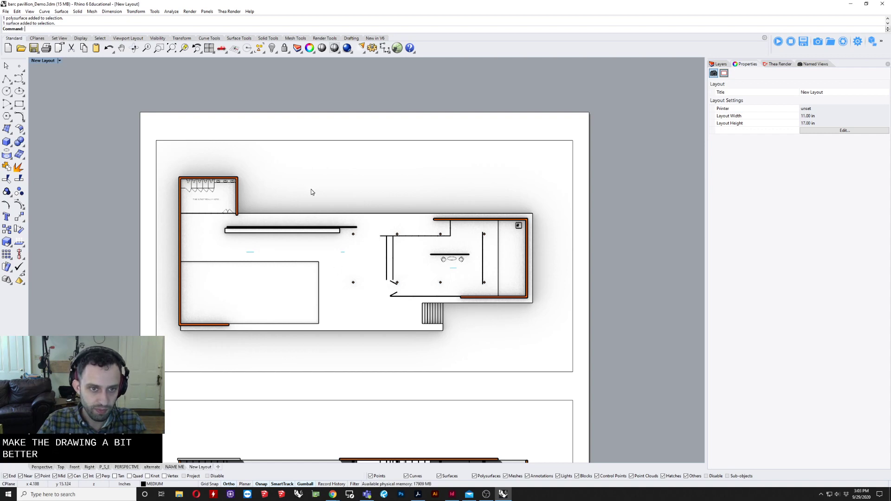
scroll(312, 192, down, 2)
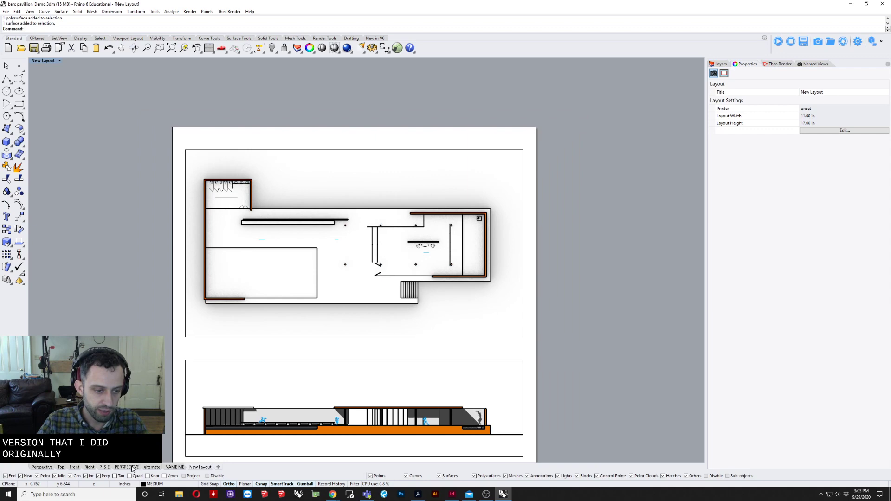
Step: Open the P_S_E layout and examine its original hatched plan and section for comparison
click(105, 467)
scroll(189, 172, up, 3)
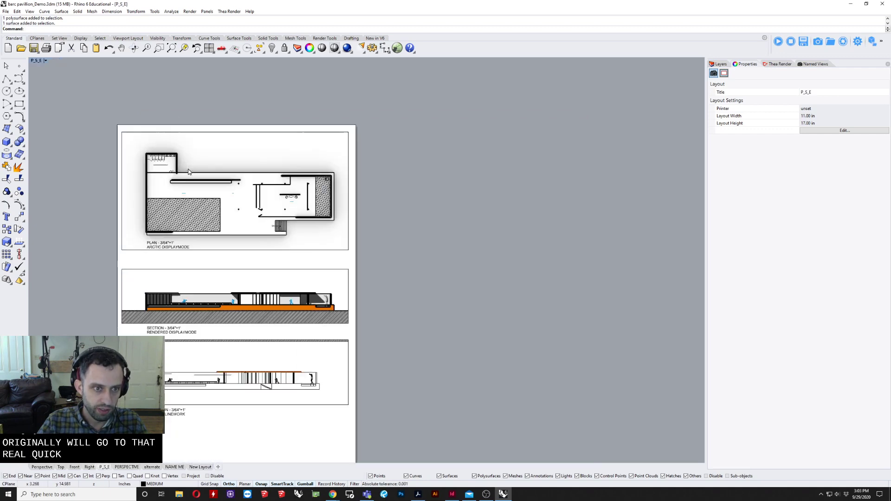
scroll(189, 171, up, 2)
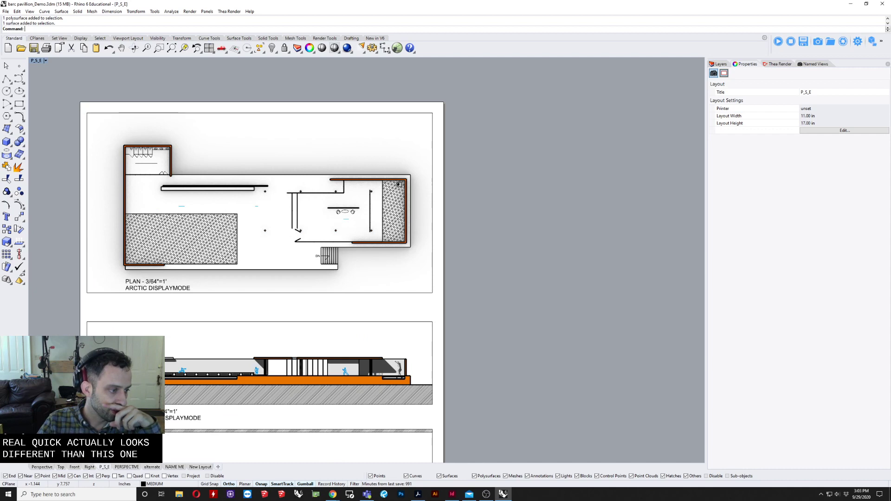
Step: Open ASSIGNMENT_05_Final.pdf in Adobe Acrobat, examine the trees in its plan, section and elevation, and close it
click(179, 494)
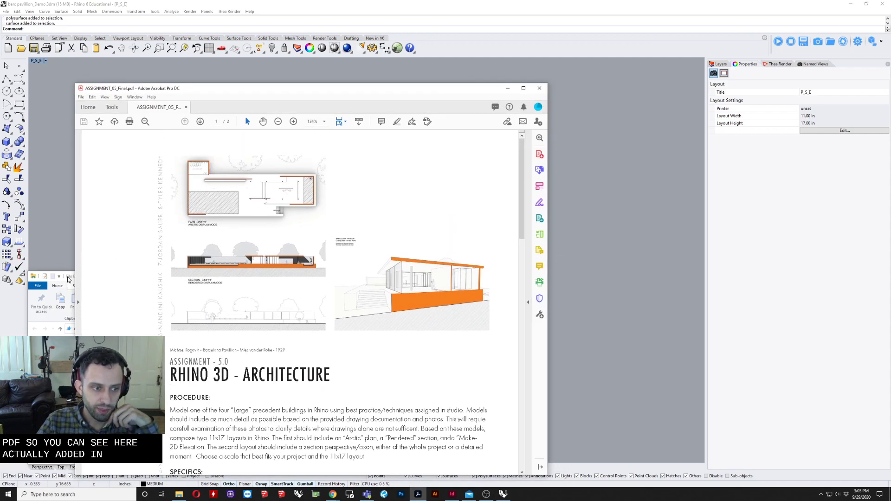
click(68, 279)
click(411, 277)
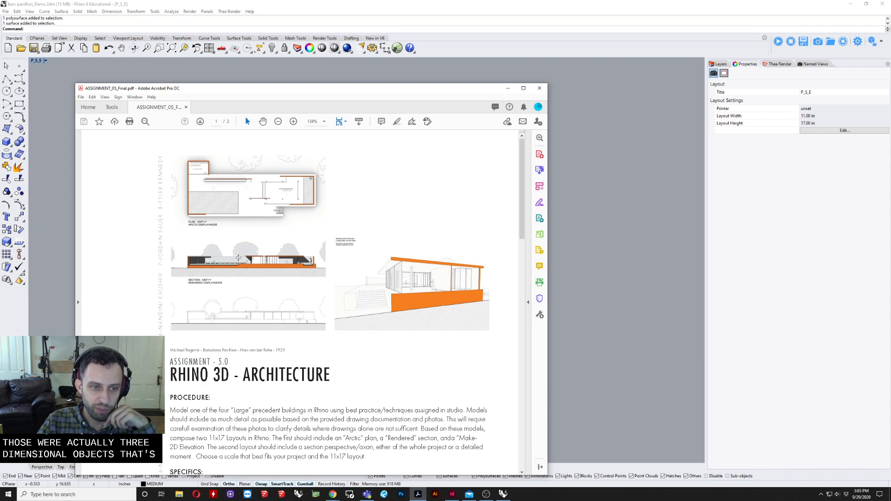
click(541, 89)
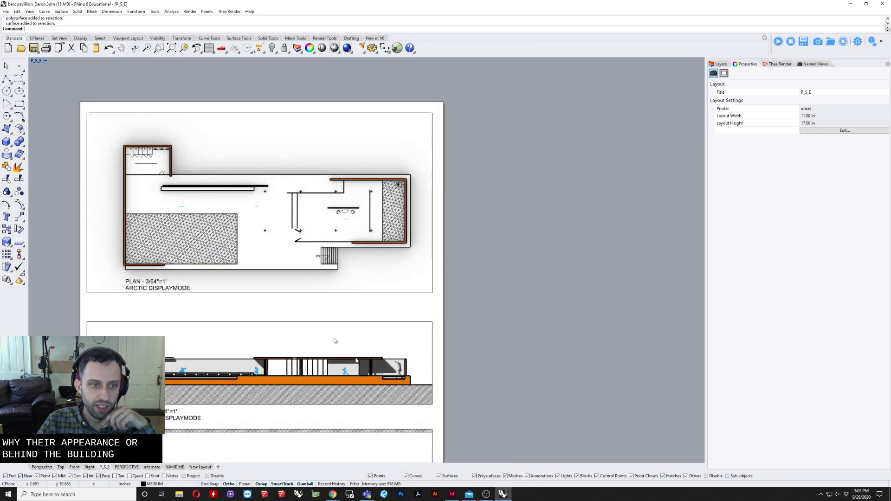
Step: Return to the pavilion model in the Perspective viewport and show all hidden objects to look for the trees
click(51, 468)
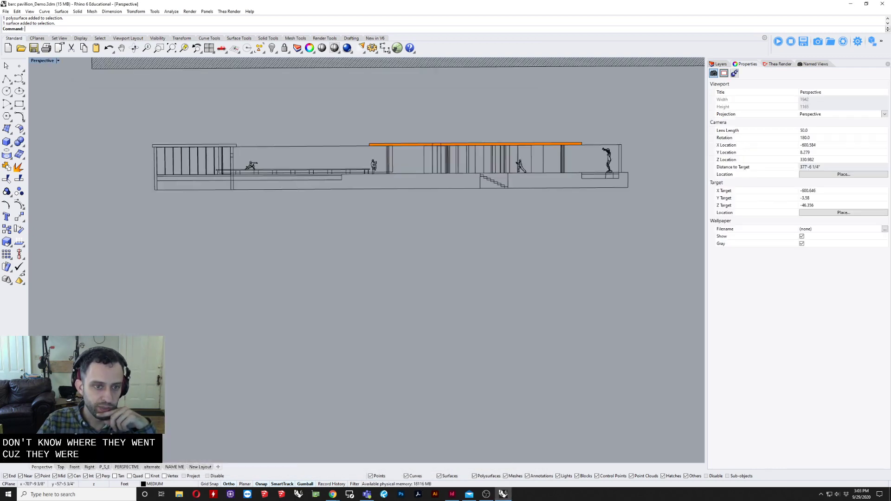
scroll(303, 291, down, 20)
scroll(456, 270, up, 6)
shift+right_drag(376, 273, 219, 281)
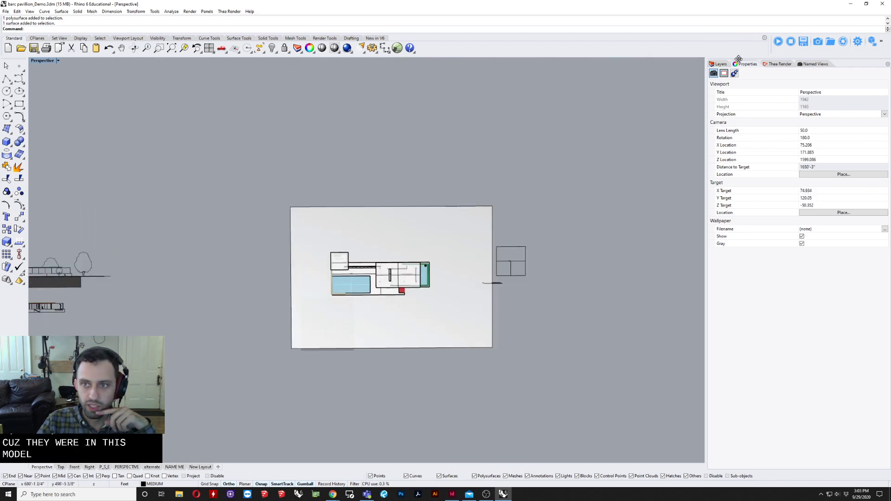
click(719, 64)
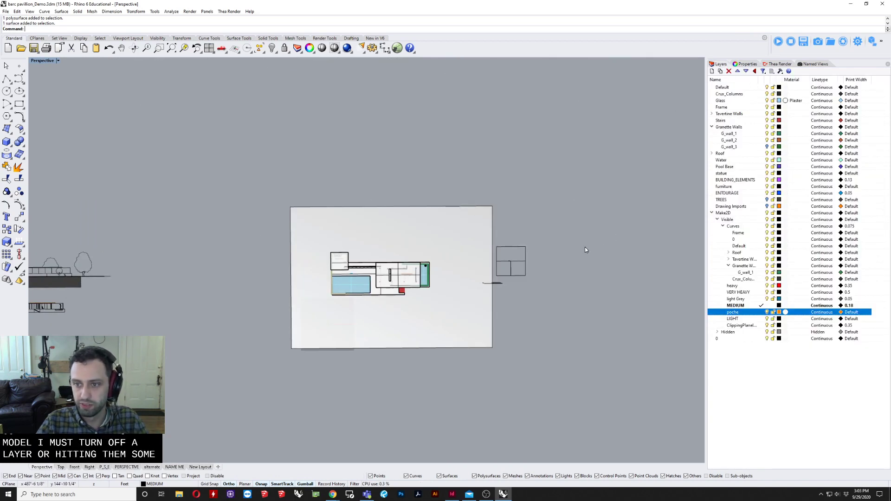
right_drag(585, 247, 418, 223)
click(272, 48)
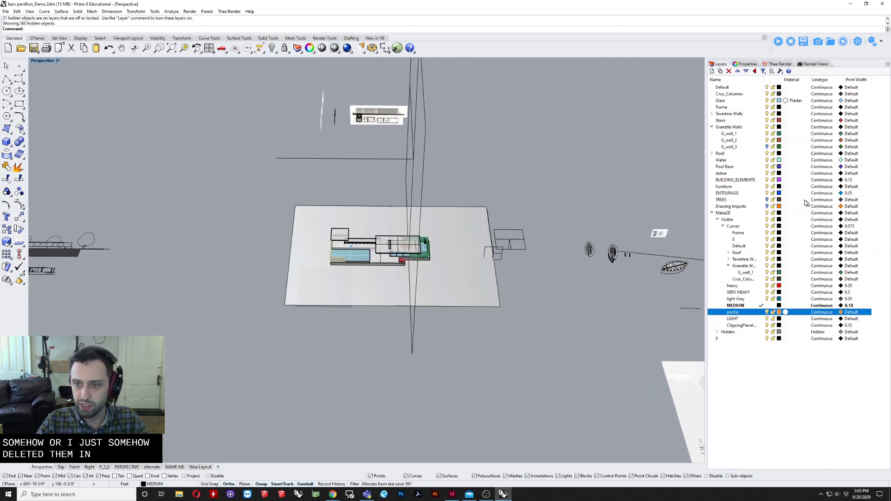
Step: Turn on the TREES, Drawing Imports and G_wall_3 layers
click(767, 199)
click(767, 206)
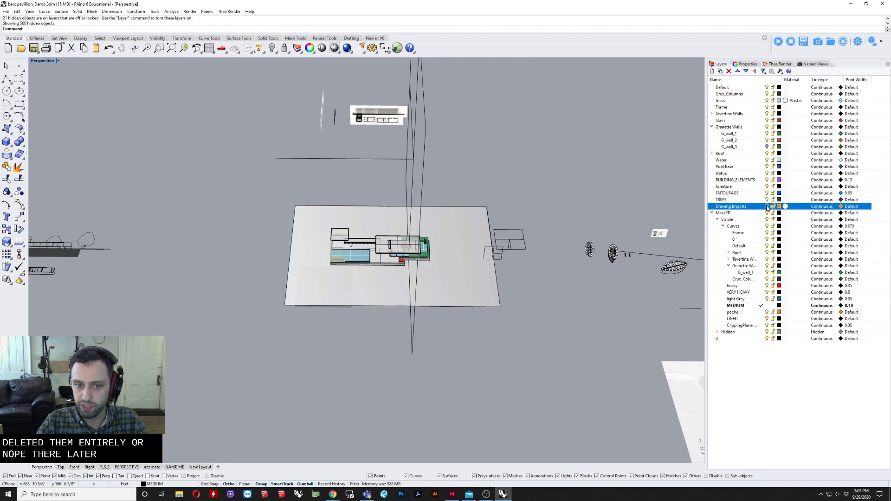
click(768, 207)
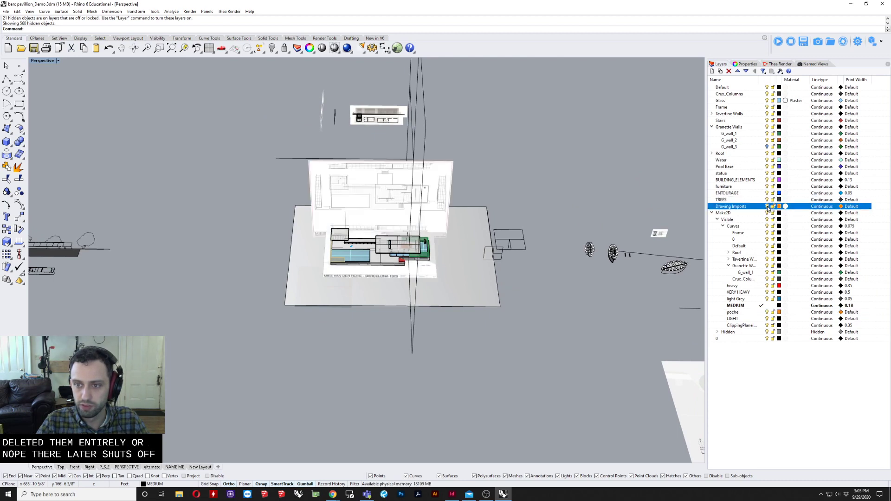
right_drag(524, 149, 668, 153)
click(768, 147)
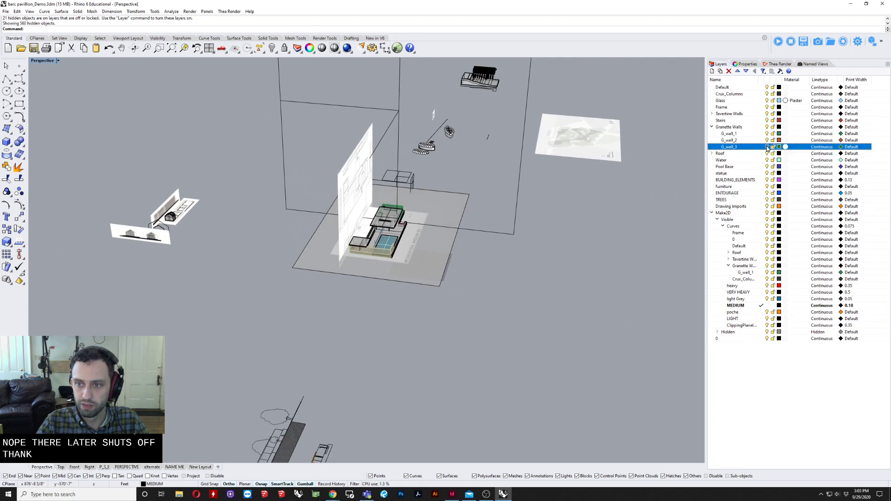
Step: Select the pavilion model with its base, clipping planes and nearby 2D drawings, and isolate the selection
right_drag(559, 245, 445, 287)
drag(225, 254, 492, 325)
right_drag(492, 324, 449, 295)
scroll(483, 296, up, 5)
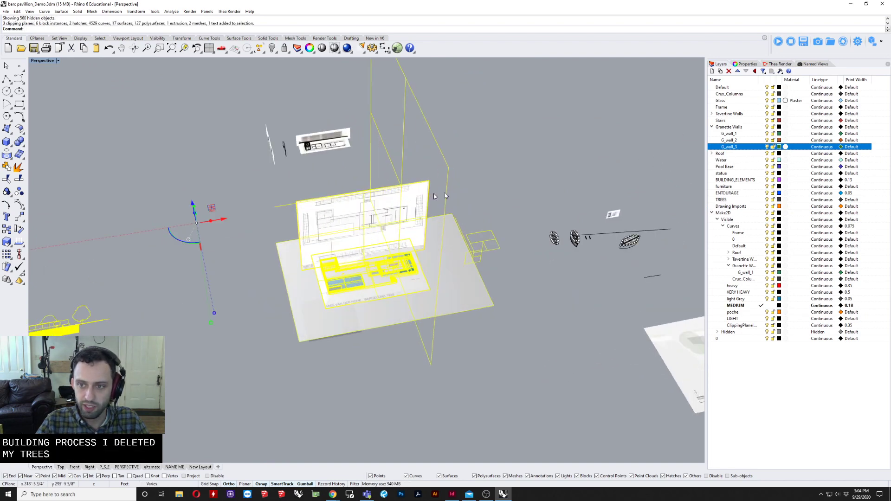
click(272, 48)
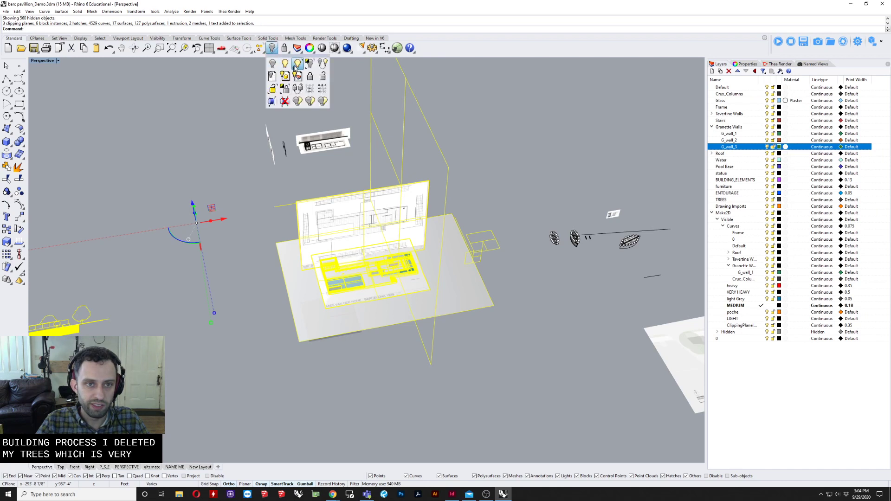
click(307, 66)
click(525, 208)
right_drag(519, 210, 464, 214)
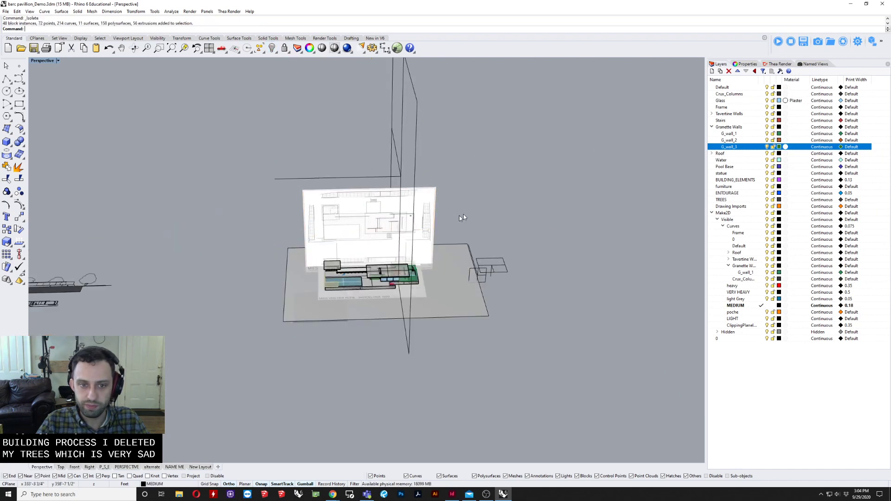
Step: Turn off the Drawing Imports layer and clear the selection in the model
click(413, 217)
click(756, 207)
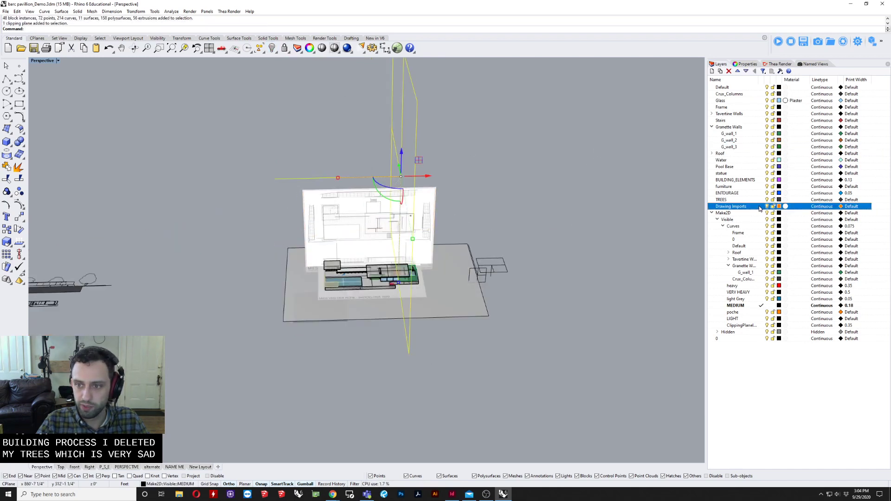
click(767, 207)
click(324, 307)
click(297, 352)
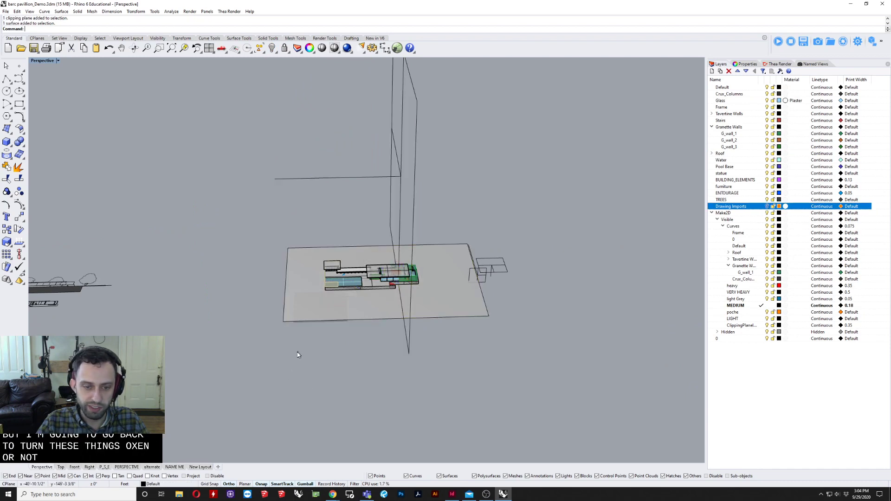
Step: Switch from the perspective model to the New Layout page showing the plan and section
mouse_move(298, 354)
right_down()
mouse_move(362, 346)
mouse_move(358, 325)
right_up()
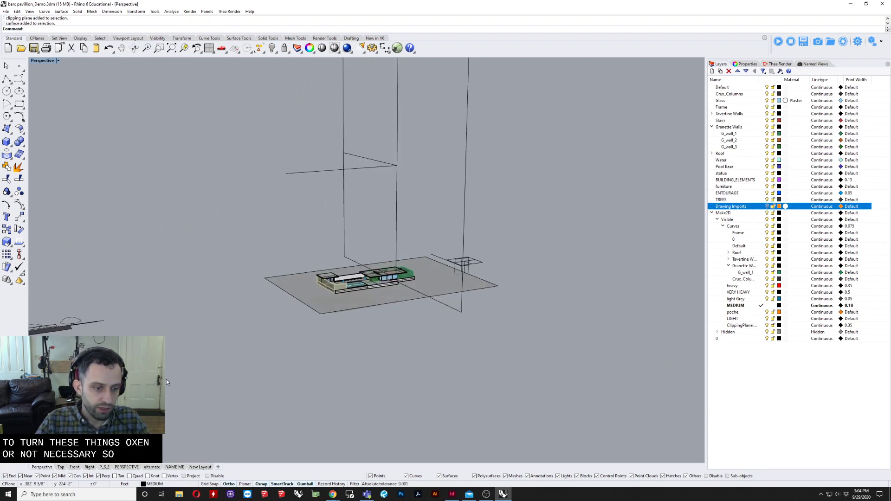
right_drag(184, 376, 318, 255)
scroll(278, 293, up, 5)
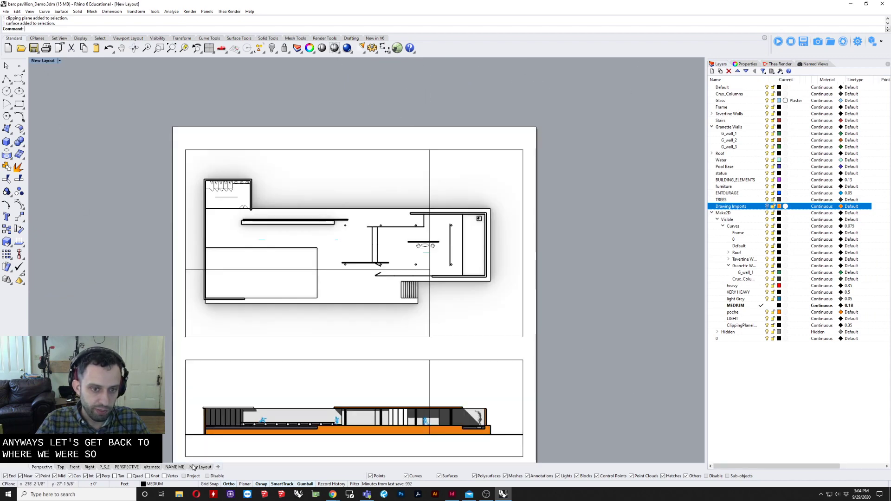
click(200, 467)
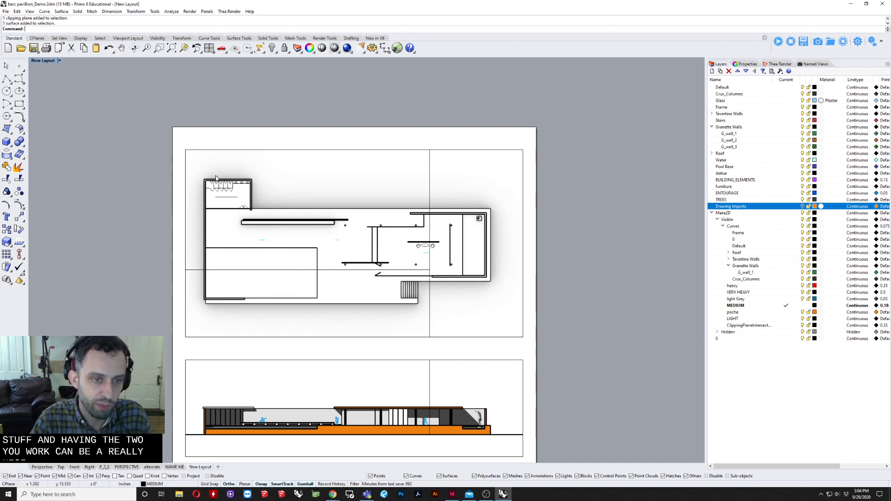
scroll(319, 229, up, 5)
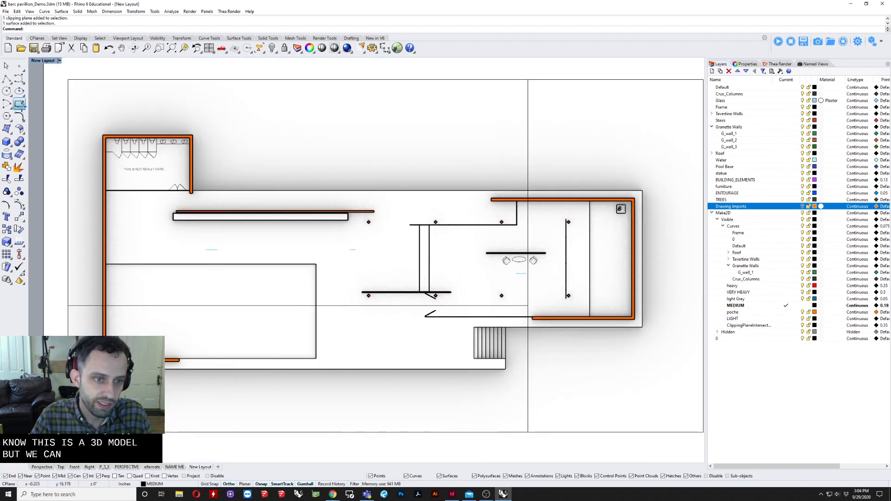
Step: Draw a rectangle on the layout sheet over the large pool's outline in the plan, from corner to opposite corner
click(21, 106)
scroll(275, 258, down, 8)
right_drag(607, 334, 609, 260)
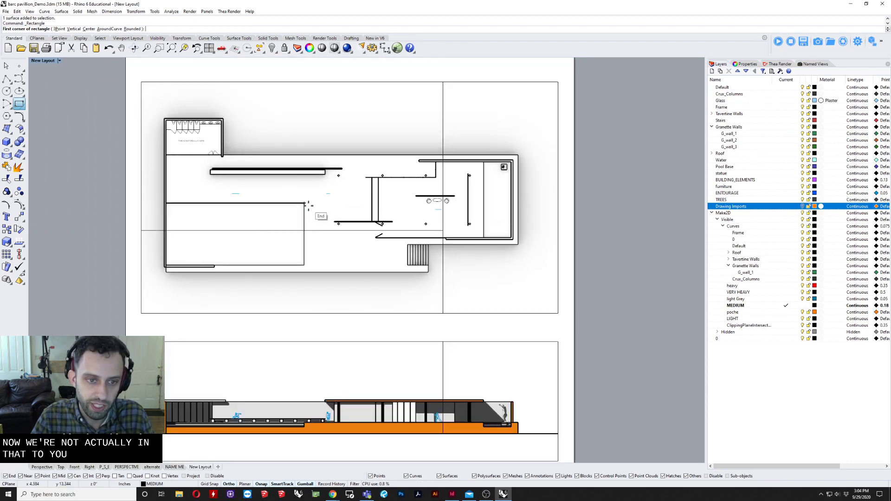
click(305, 204)
scroll(169, 264, up, 4)
click(165, 266)
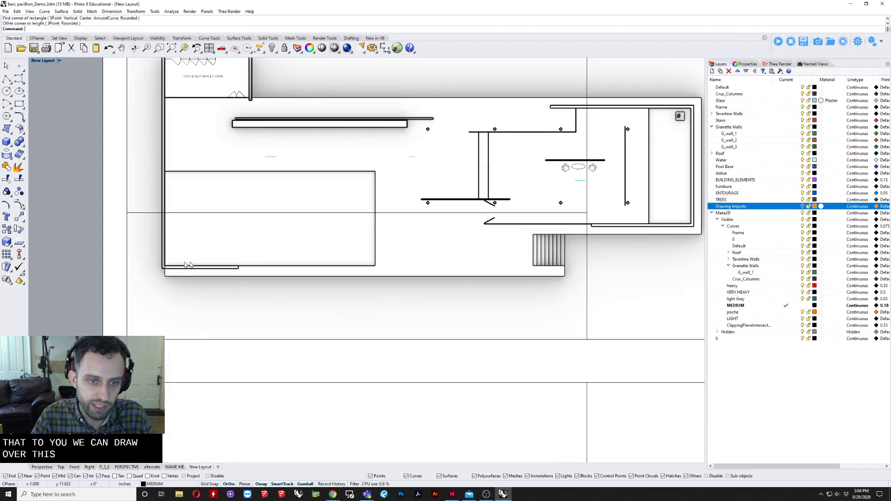
Step: Hatch the pool rectangle with the Grid pattern, using a rotation of 45 and a scale of .25
click(339, 269)
text(Hatch)
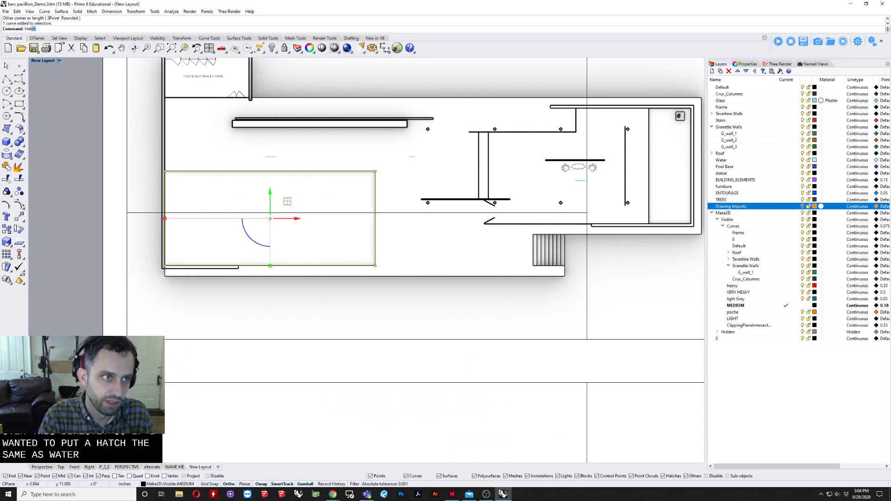
key(Return)
click(437, 224)
scroll(438, 225, down, 2)
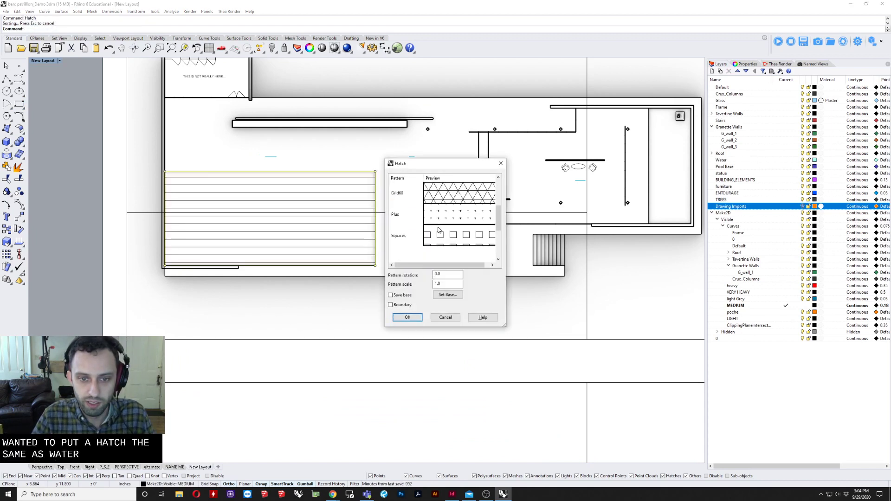
click(408, 235)
key(Tab)
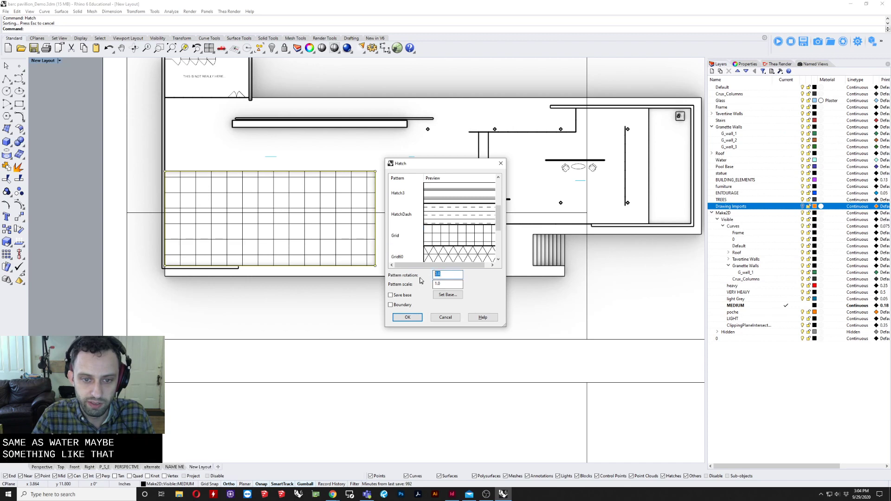
text(45)
key(Tab)
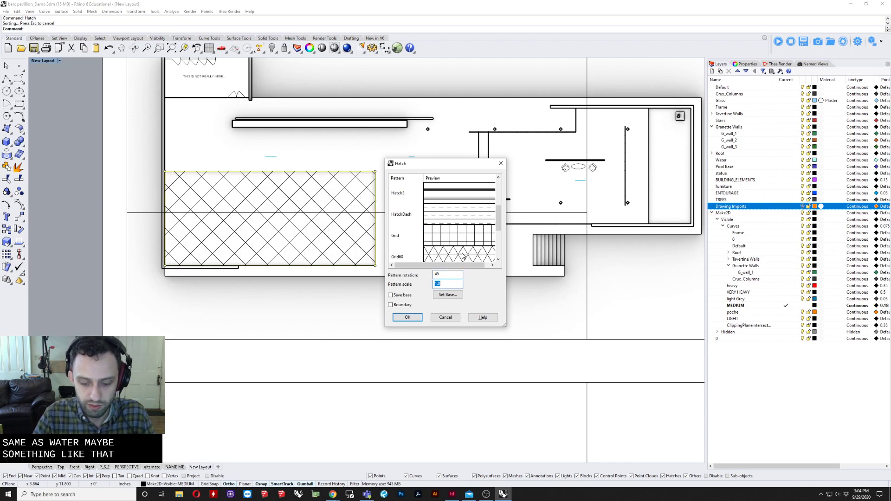
text(.25)
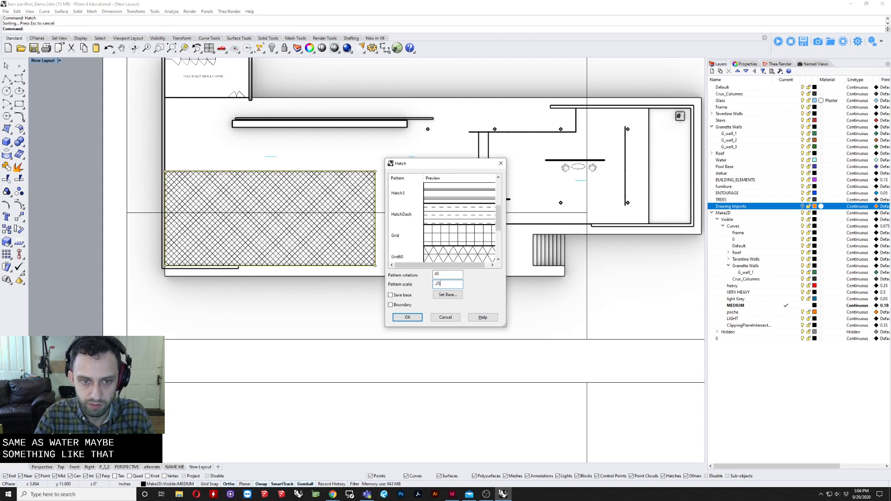
click(407, 317)
scroll(370, 390, down, 5)
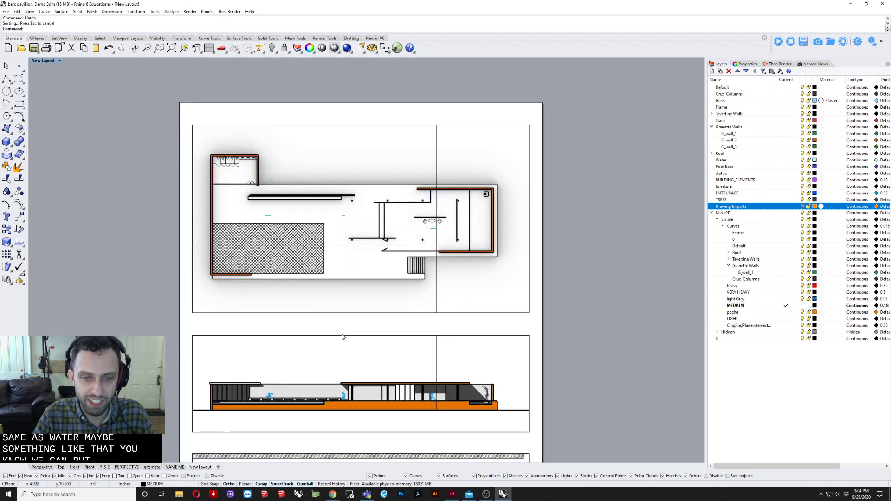
Step: Create a text object reading BATHROOM and place it at the plan's small toilet room
text(T)
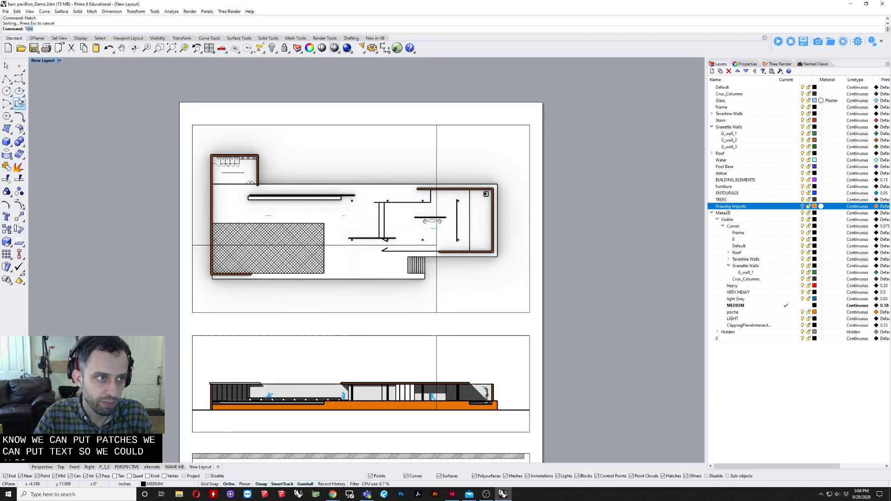
text(ext)
key(Return)
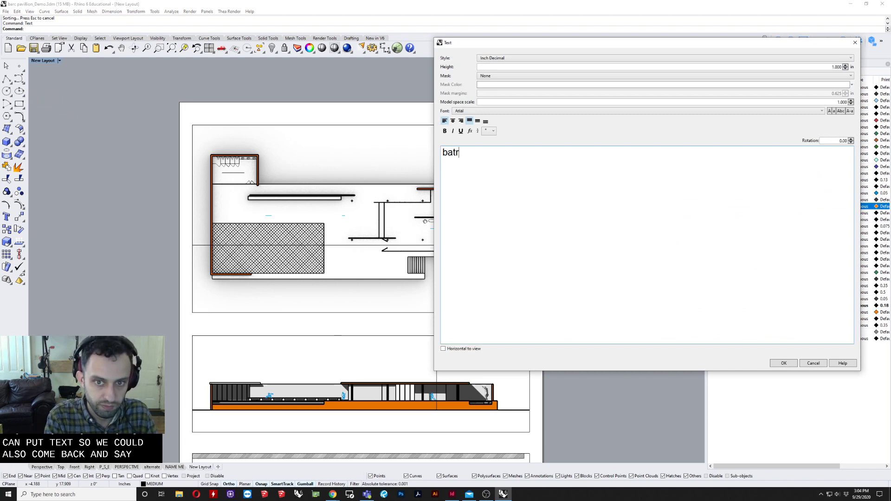
key(Caps_Lock)
text(ABC)
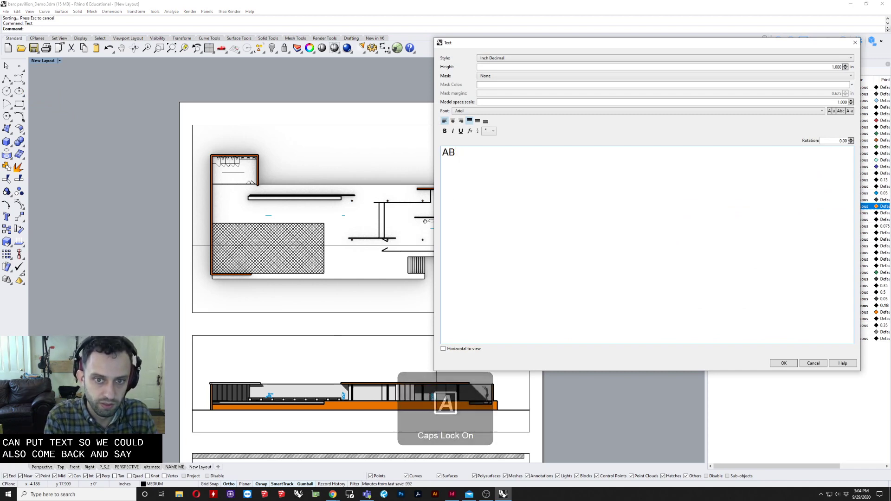
key(BackSpace)
key(BackSpace)
key(BackSpace)
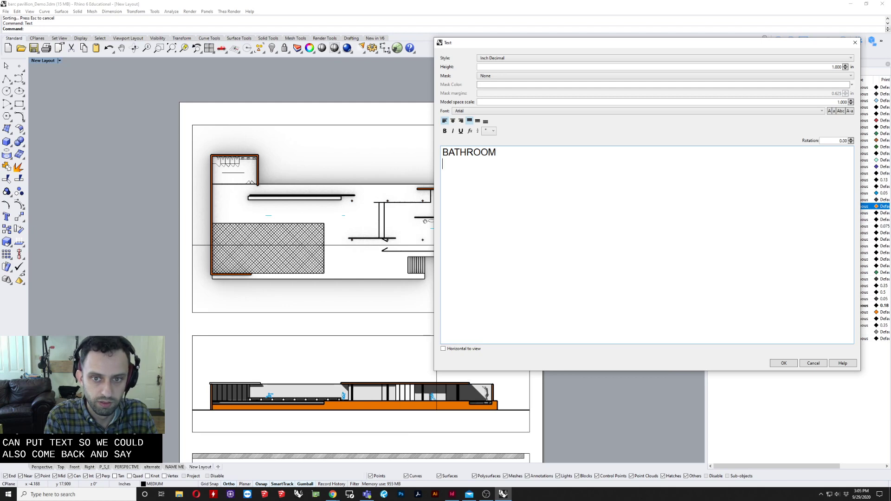
click(783, 363)
scroll(207, 149, up, 6)
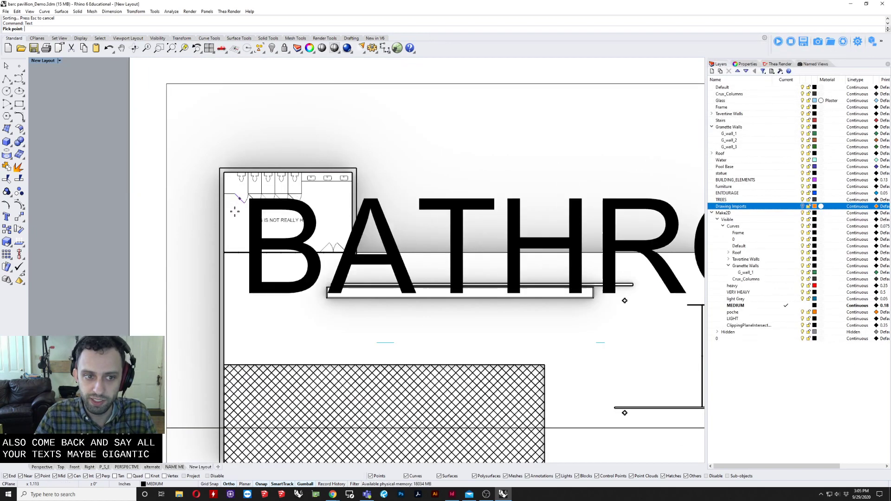
click(235, 212)
Step: Set the BATHROOM text's height to .125 inch and clear the selection
scroll(235, 212, down, 6)
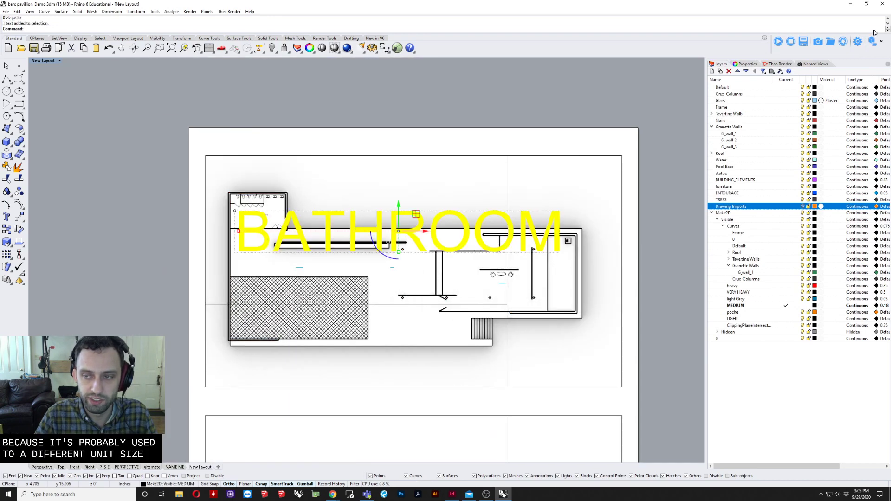
click(745, 64)
click(725, 73)
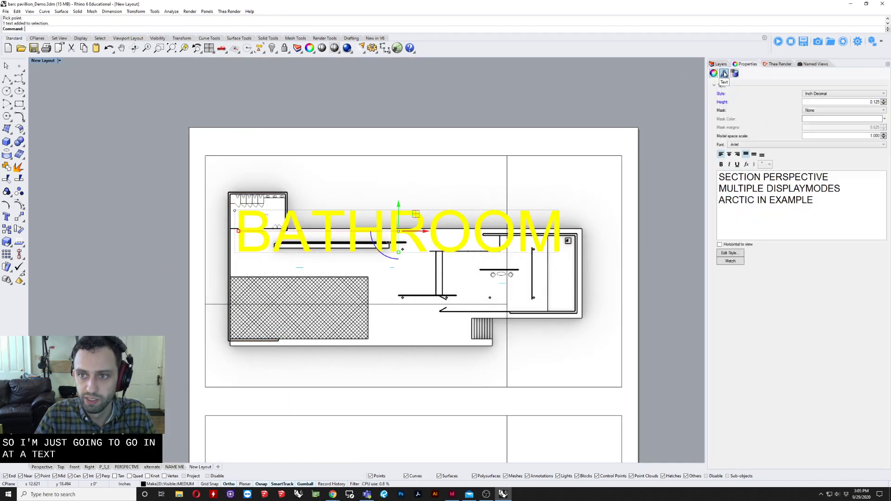
click(841, 101)
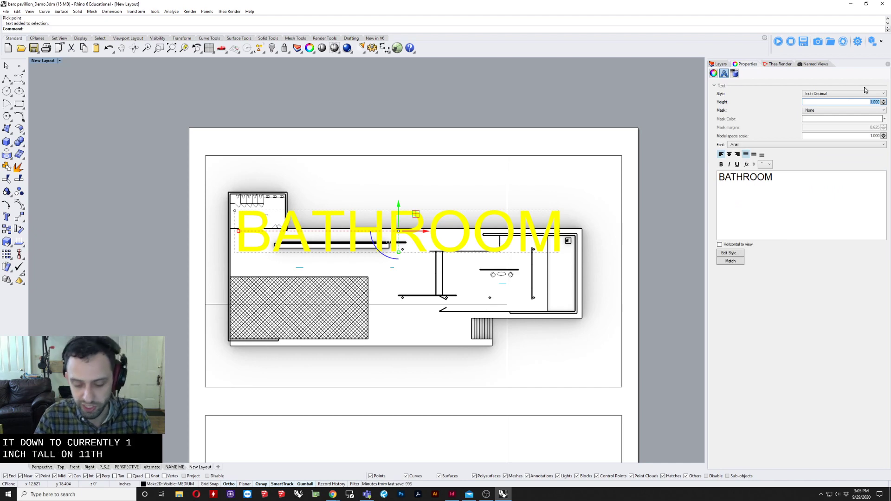
text(.125)
key(Return)
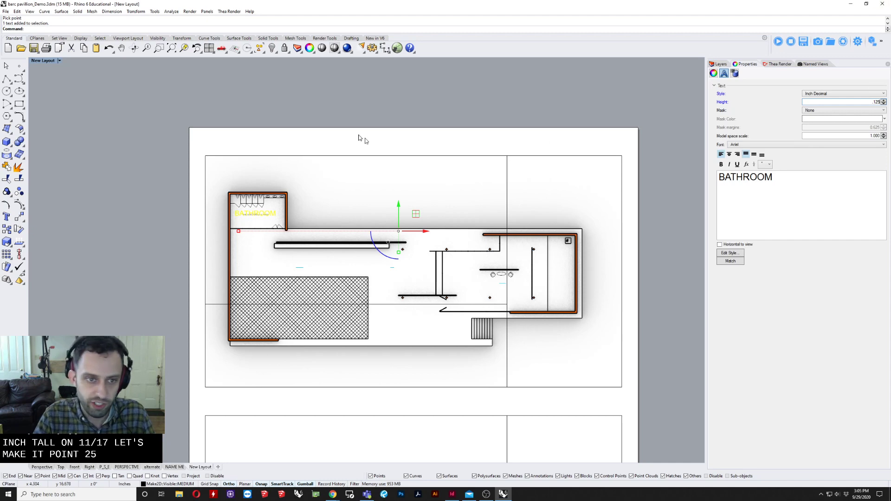
key(Escape)
Step: Move the BATHROOM label slightly so it sits inside the toilet room
scroll(274, 196, up, 2)
click(258, 229)
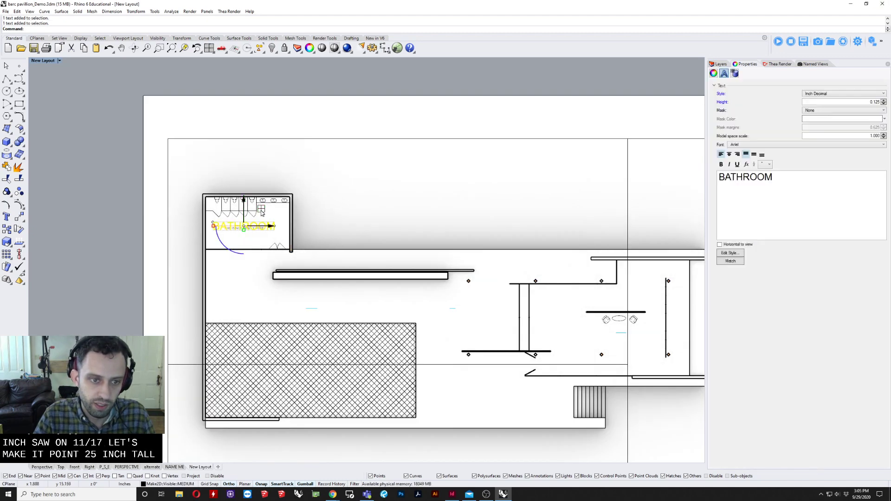
drag(262, 212, 264, 221)
scroll(266, 147, down, 4)
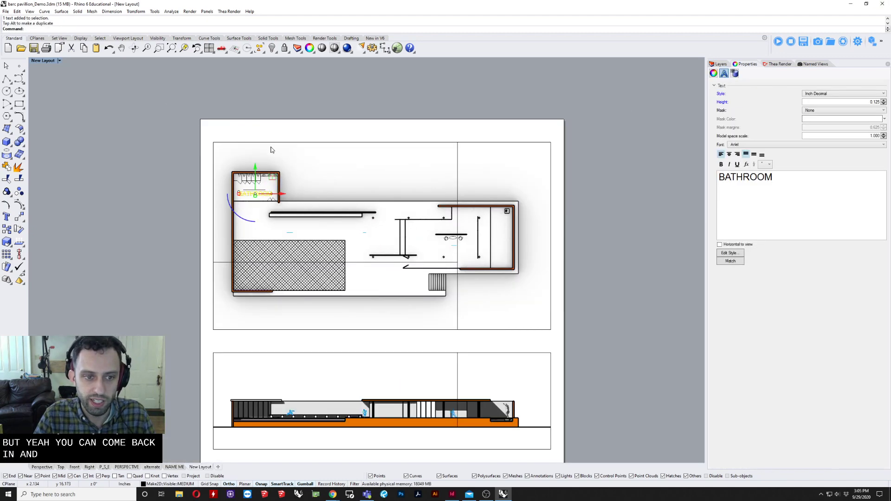
Step: Copy the BATHROOM label to five other plan spaces: above the pool, on the pool, in the furnished room, beside the stairs and at the small walled court
text(CO)
key(Return)
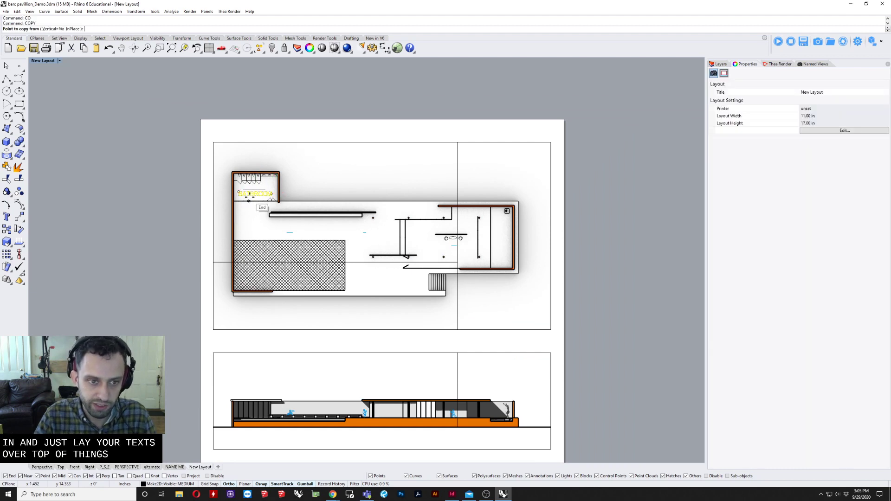
click(261, 201)
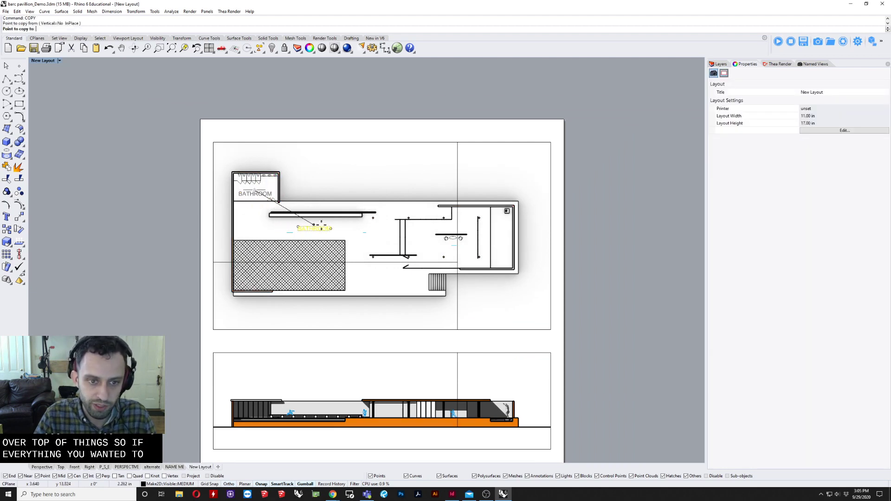
click(322, 228)
click(288, 256)
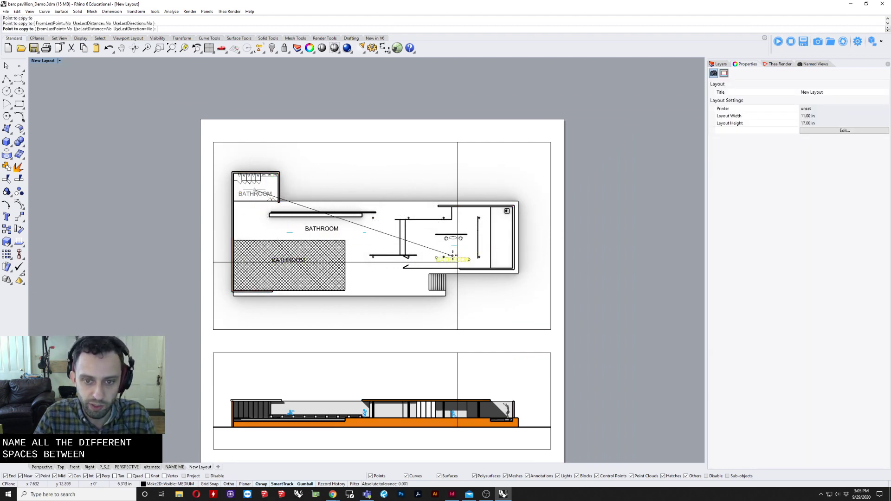
click(454, 256)
click(386, 284)
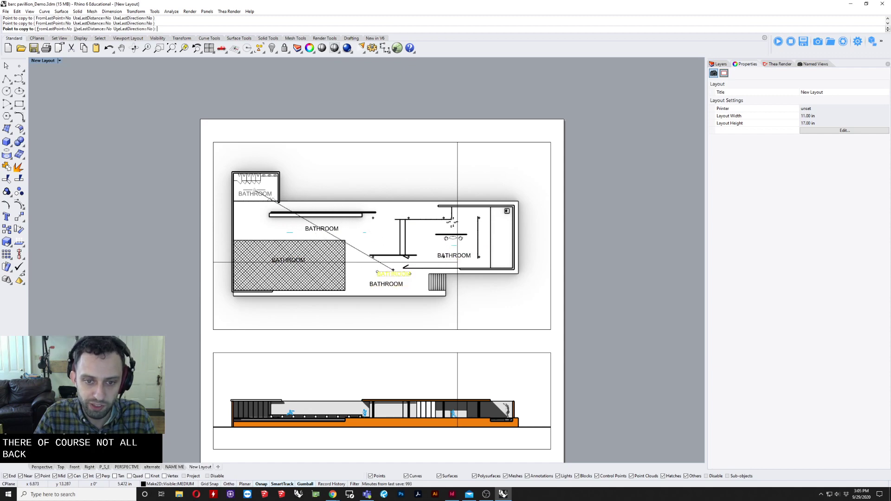
scroll(501, 226, up, 5)
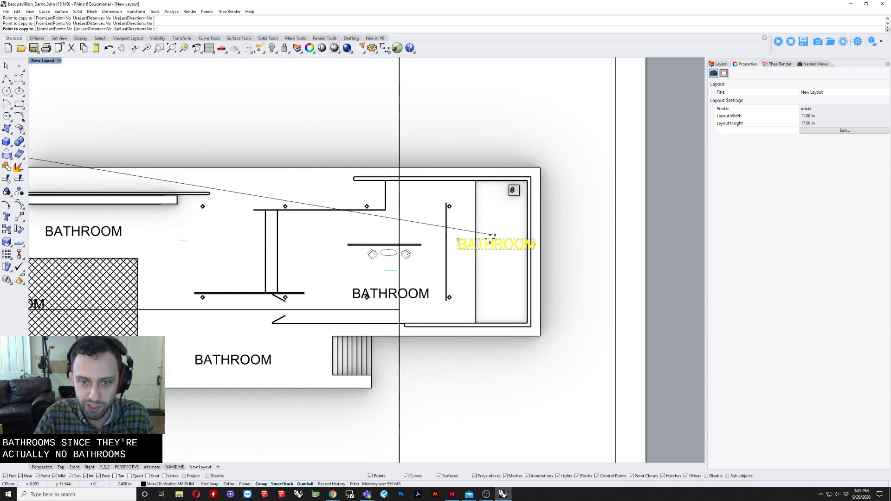
click(489, 232)
key(Return)
scroll(506, 247, down, 4)
click(627, 242)
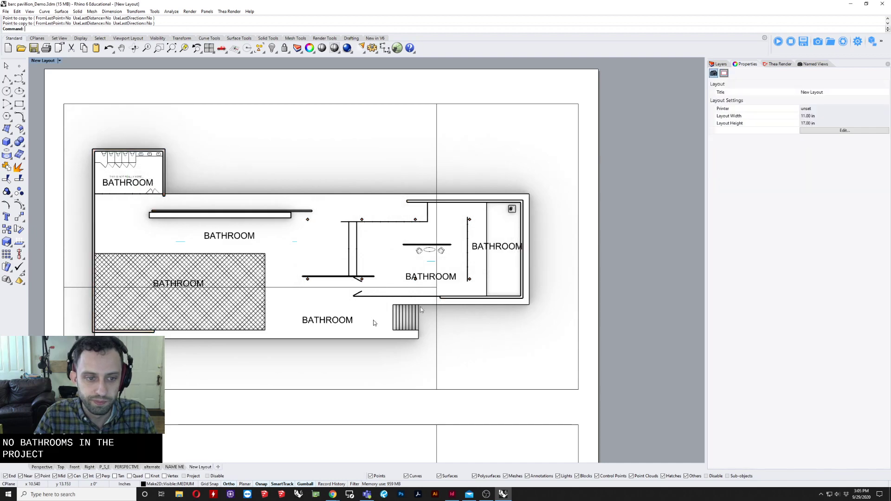
Step: Copy the toilet room's BATHROOM label to the gap beneath the plan detail as a drawing title
scroll(253, 319, down, 2)
right_drag(246, 318, 354, 243)
click(270, 140)
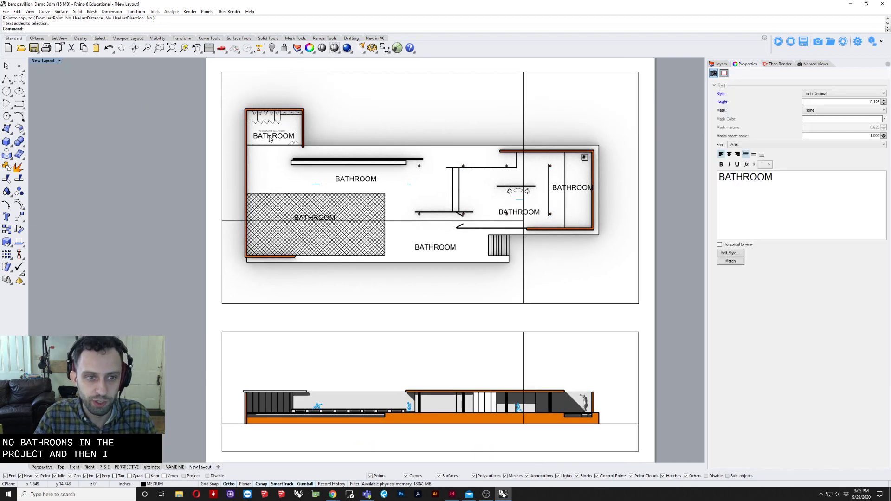
text(co)
key(Return)
click(271, 136)
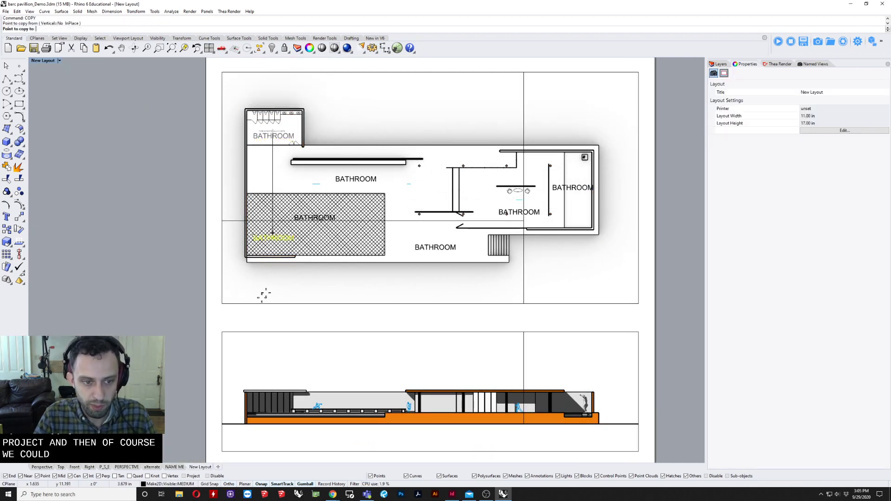
click(248, 319)
key(Return)
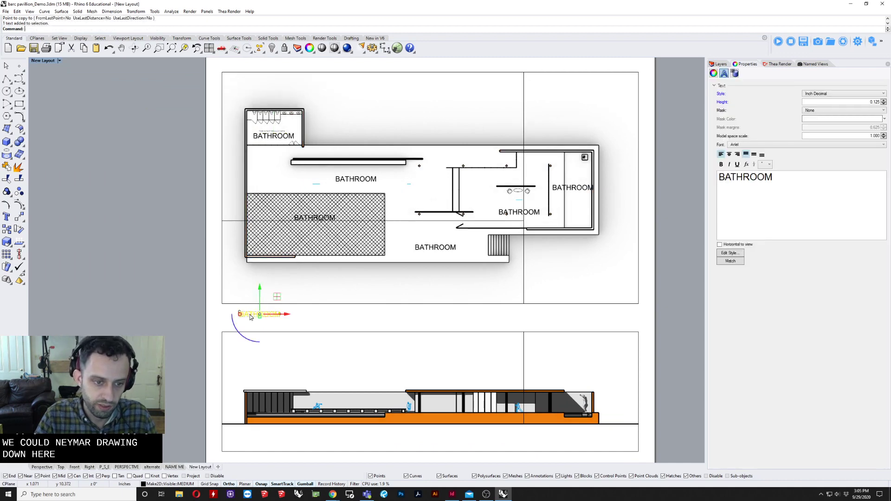
Step: Change the copied label beneath the plan to read PLAN ETC. ETC
double_click(251, 315)
text(PLAN ETC.)
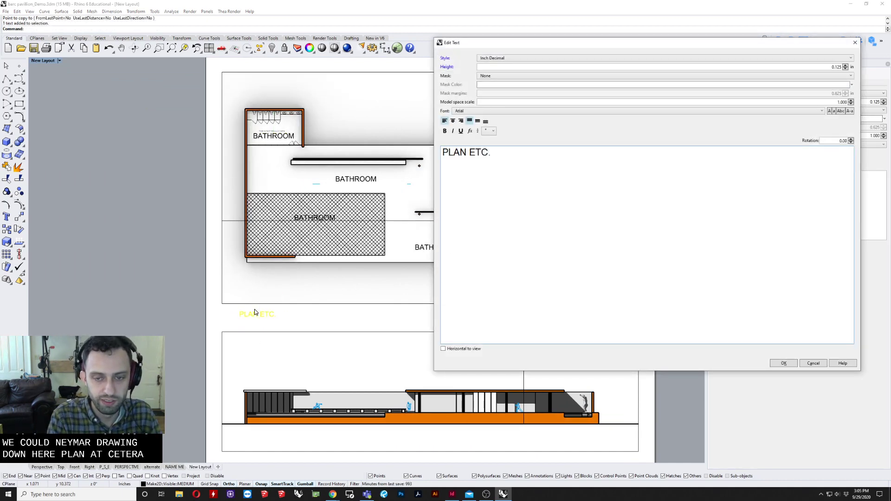
text( ETC.)
key(Return)
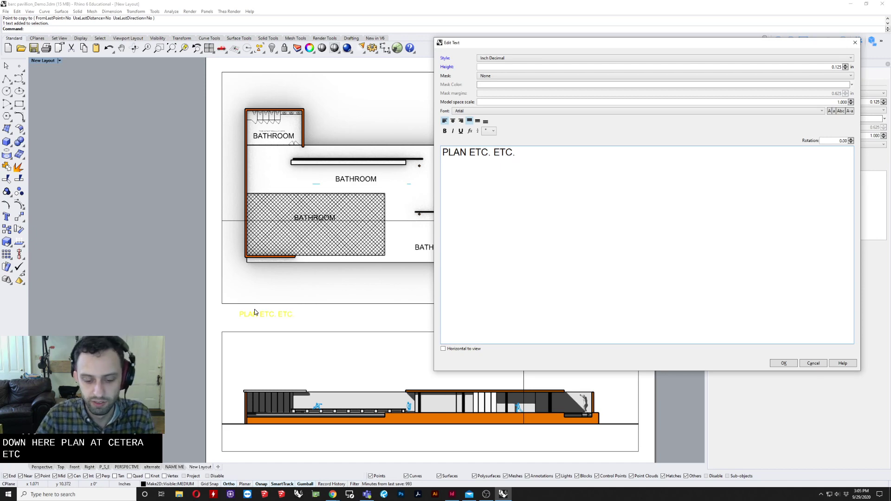
click(772, 363)
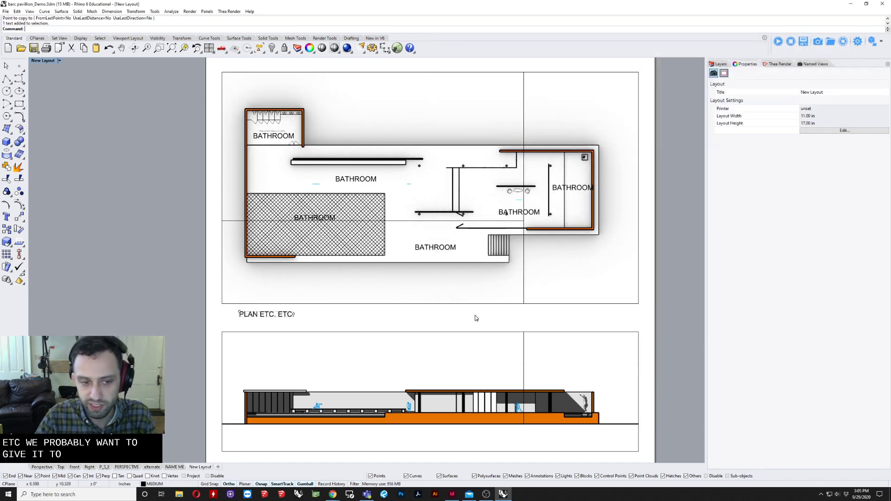
click(339, 314)
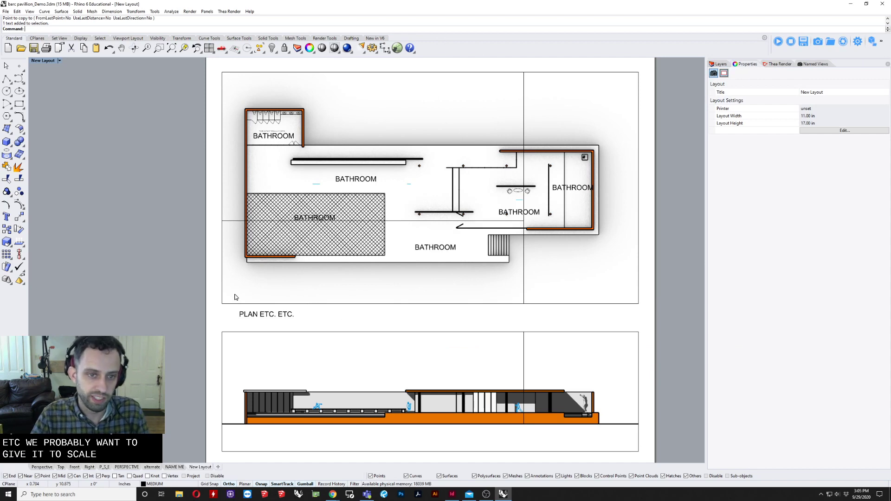
right_drag(311, 316, 312, 252)
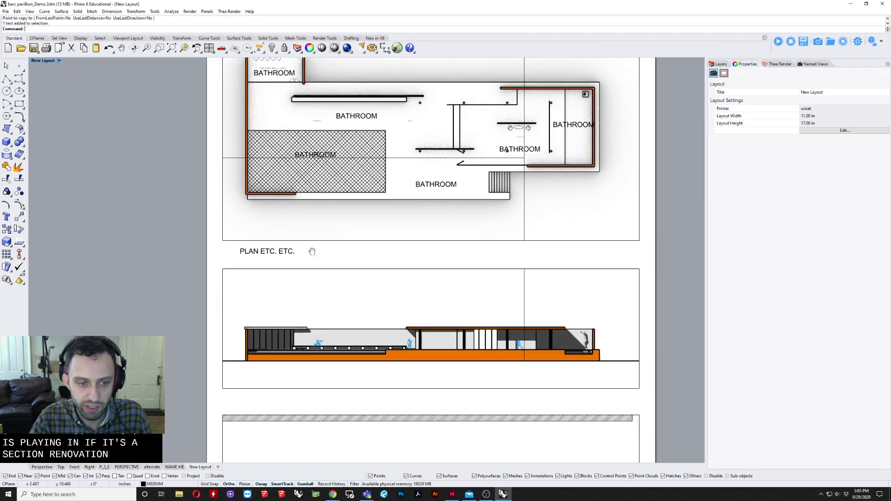
scroll(349, 239, down, 5)
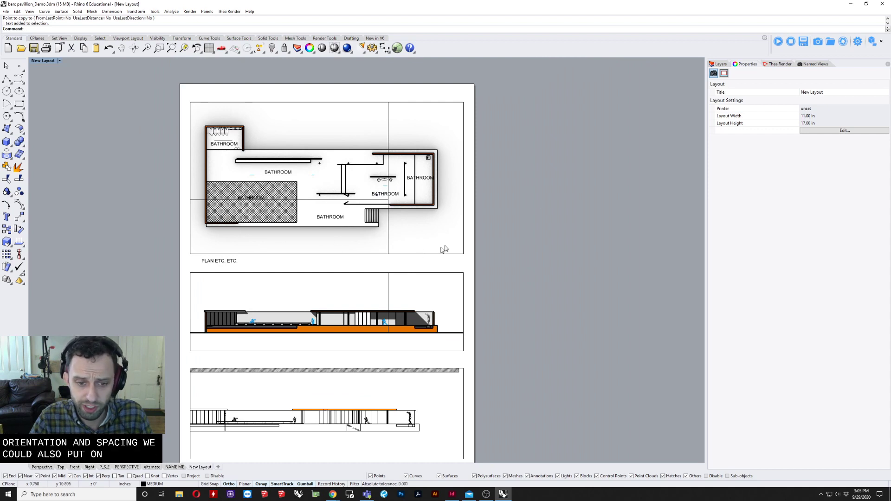
right_drag(459, 240, 468, 237)
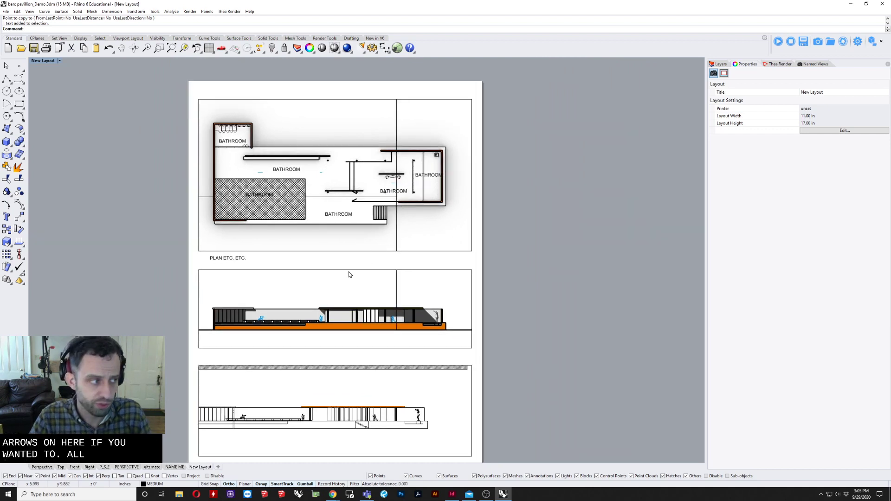
Step: Activate the plan detail, bring up its Arctic display mode options and turn off the custom ground plane
double_click(318, 116)
scroll(325, 116, up, 4)
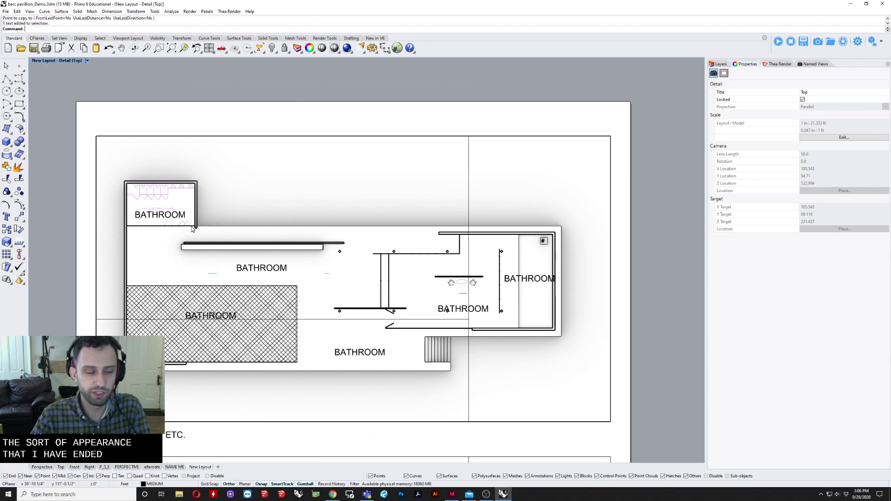
click(59, 61)
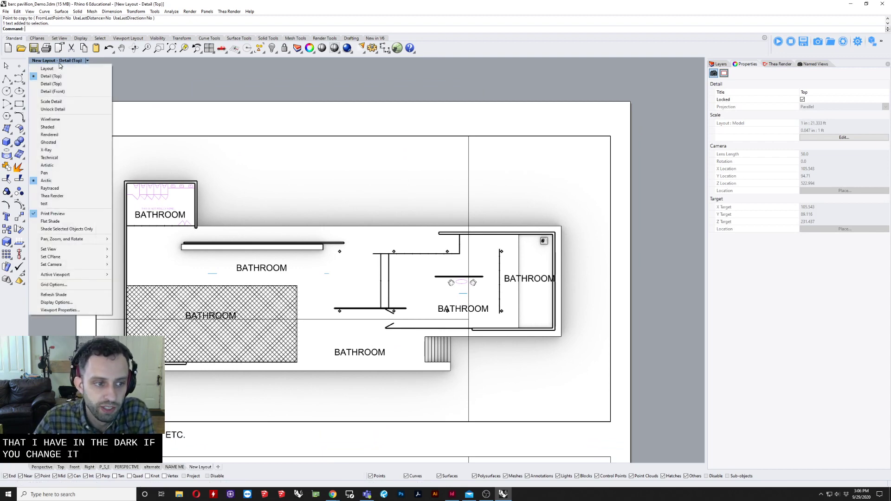
click(307, 181)
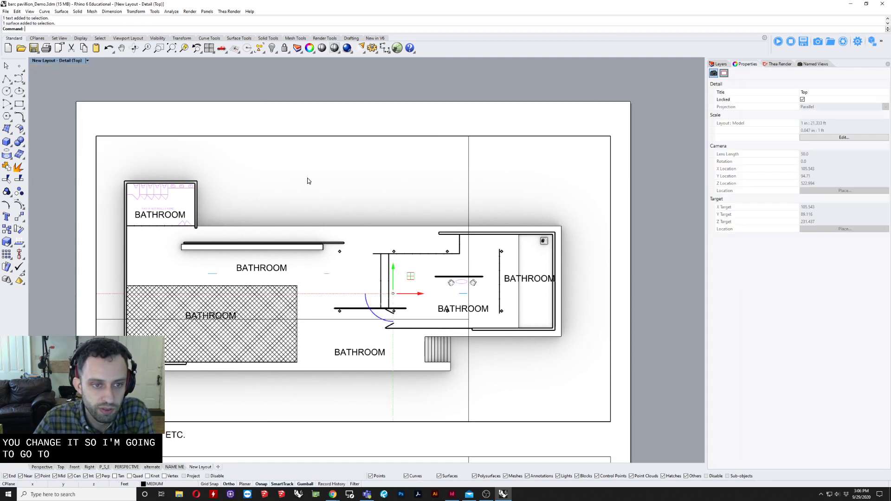
double_click(309, 181)
double_click(309, 181)
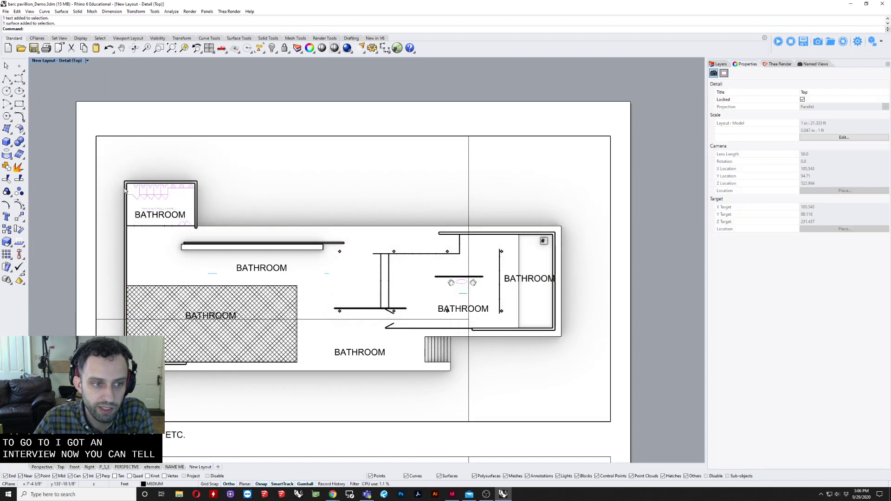
click(55, 62)
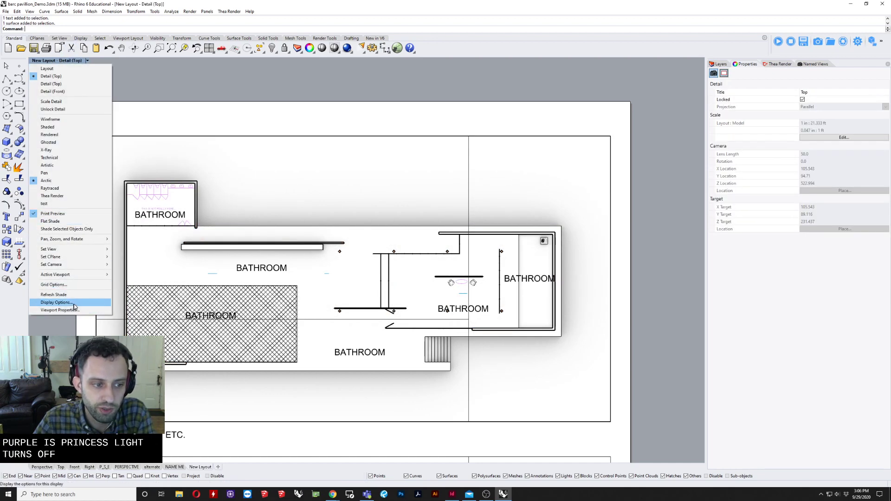
click(55, 303)
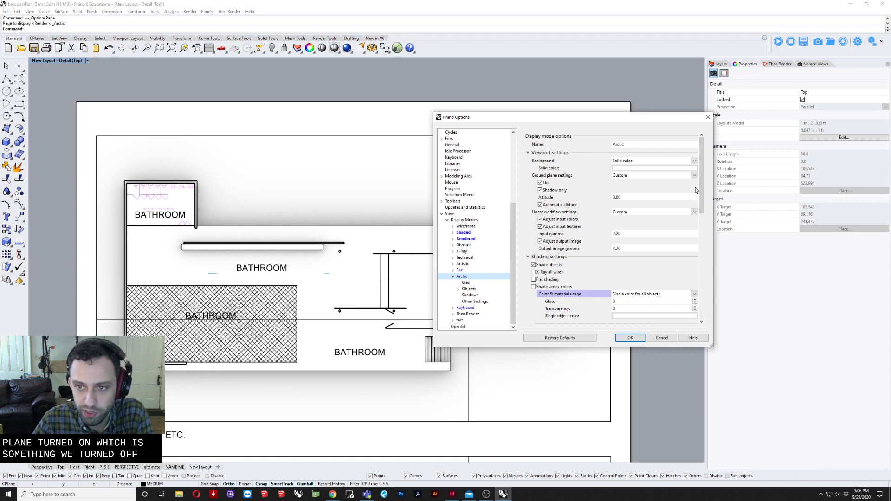
click(541, 183)
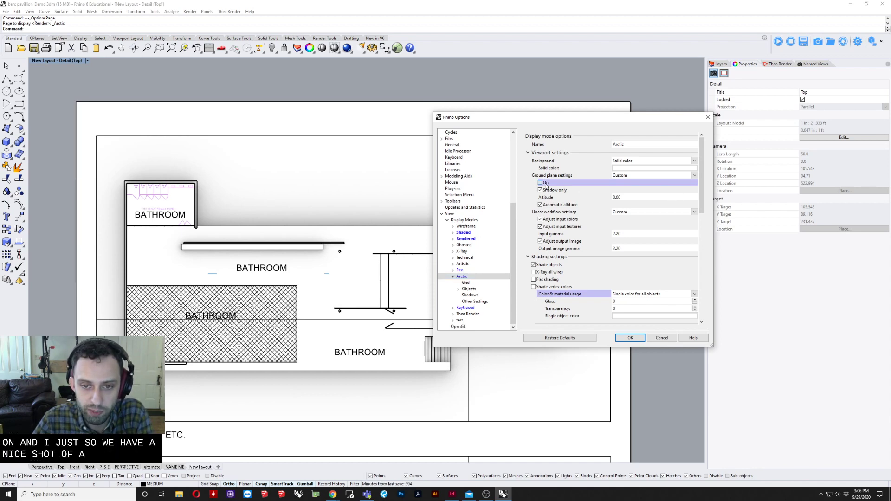
Step: Try Object's color as the Arctic mode's color and material usage, and return it to Single color for all objects
drag(703, 186, 704, 208)
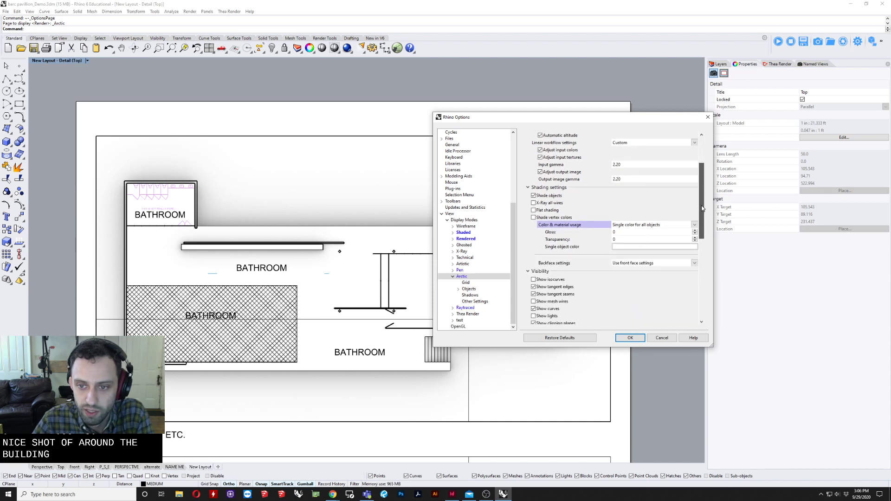
click(647, 227)
click(646, 226)
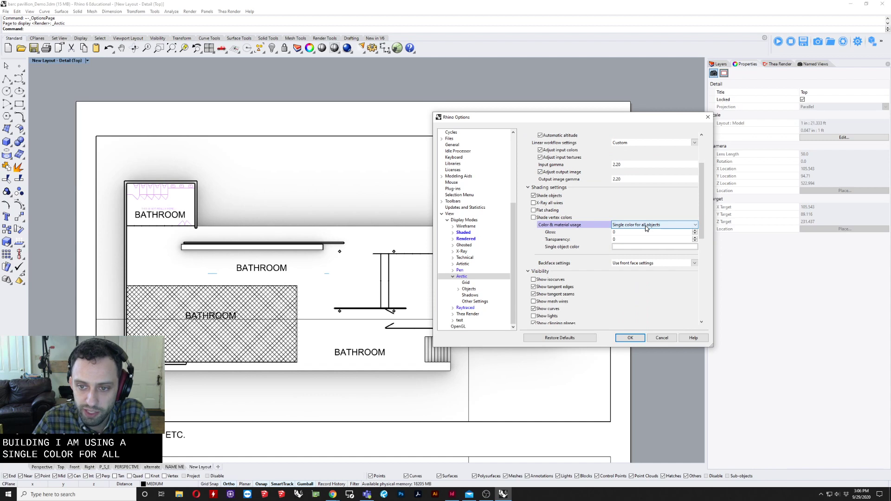
click(647, 226)
click(637, 230)
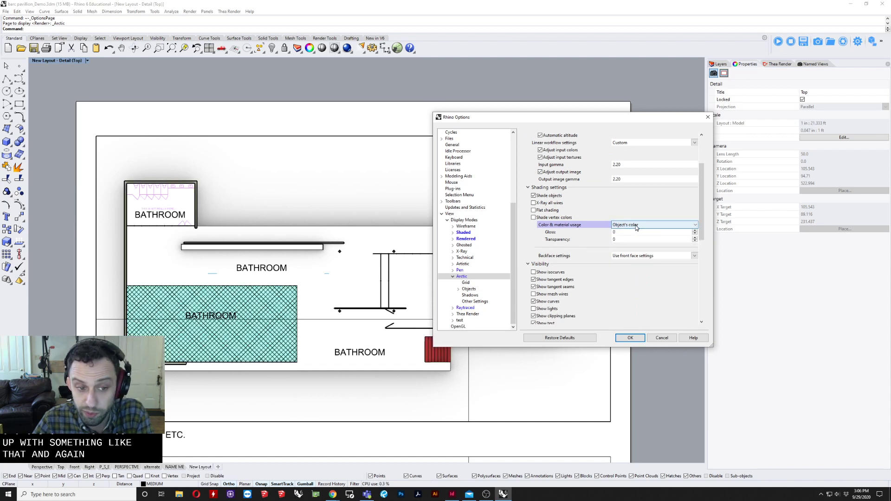
click(637, 226)
click(630, 238)
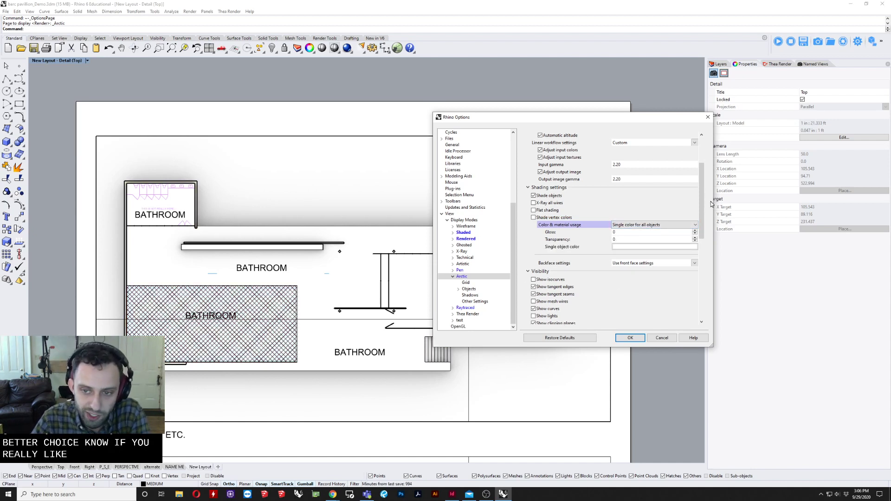
Step: Try a transparency of 50 in the Arctic shading settings and set it back to 0
double_click(680, 240)
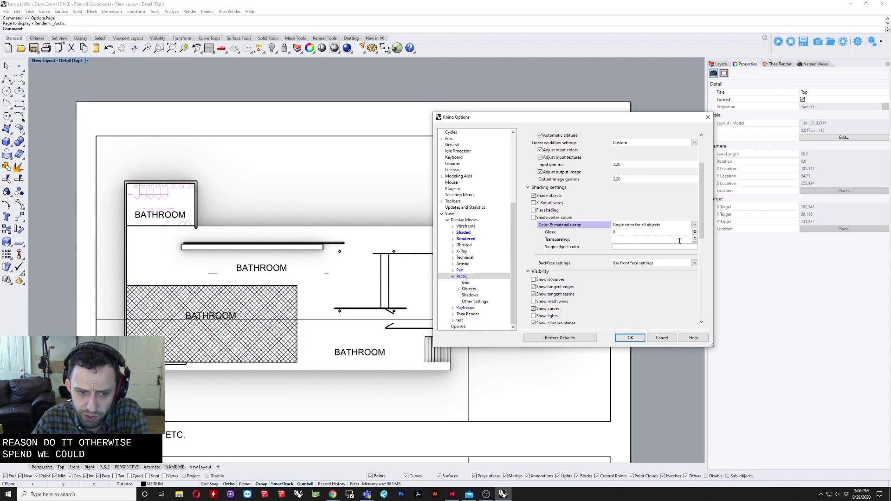
click(653, 280)
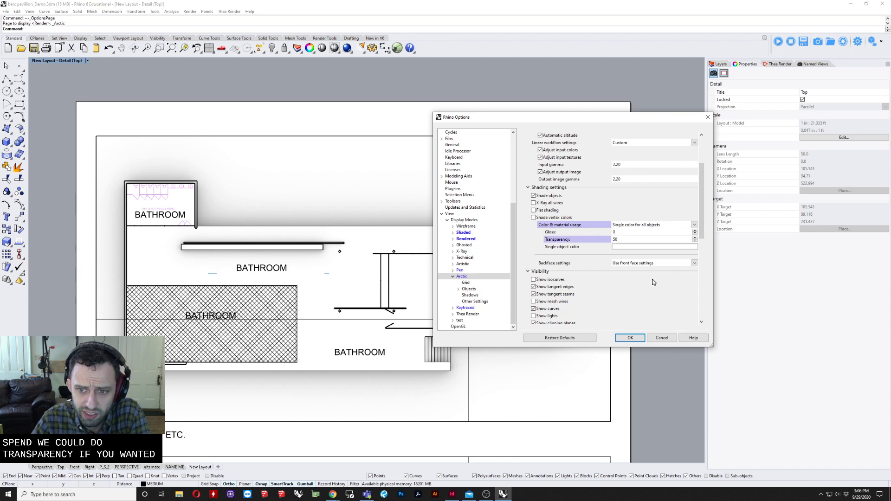
double_click(680, 239)
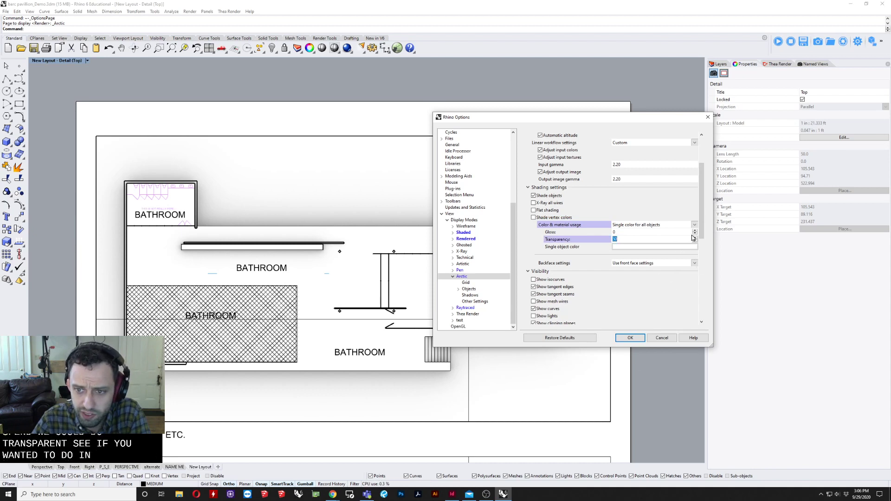
text(0)
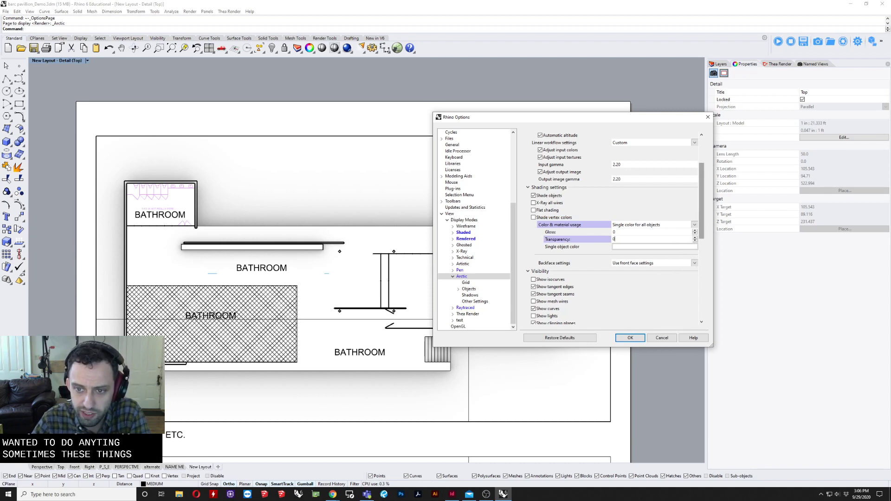
click(633, 290)
Step: Check the surface edge thickness and color reduction settings of the Arctic mode
drag(704, 182, 700, 226)
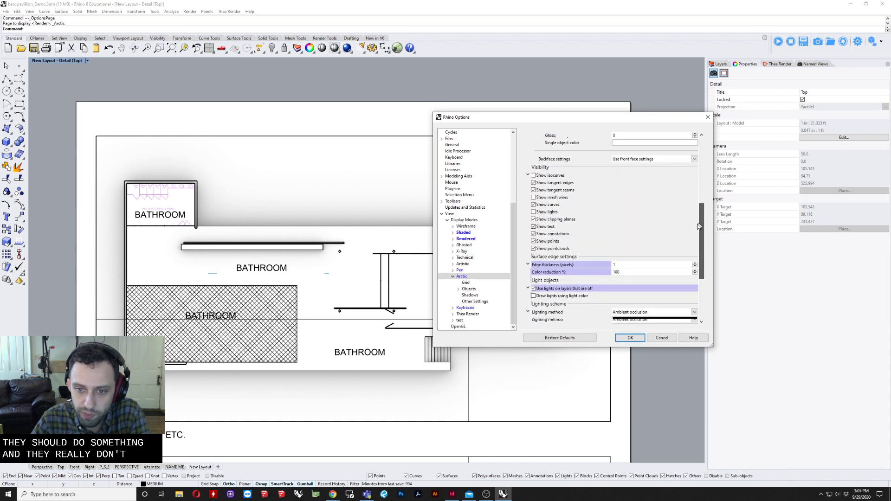
double_click(643, 264)
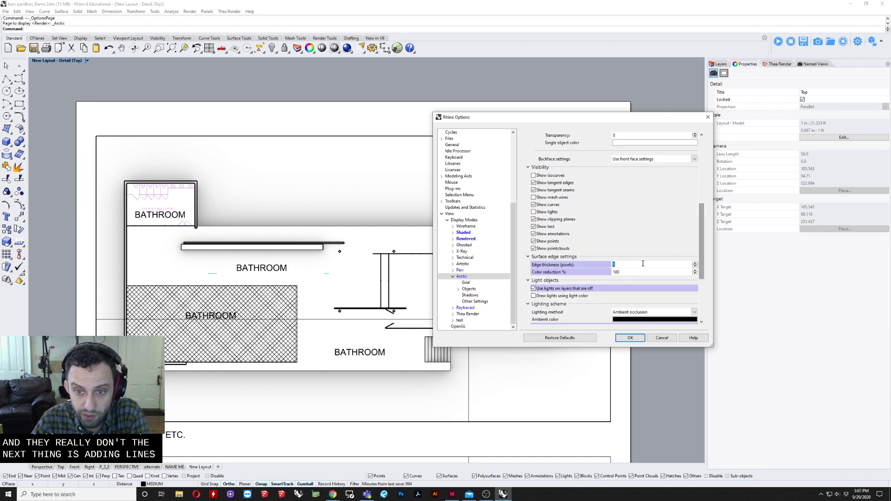
double_click(624, 273)
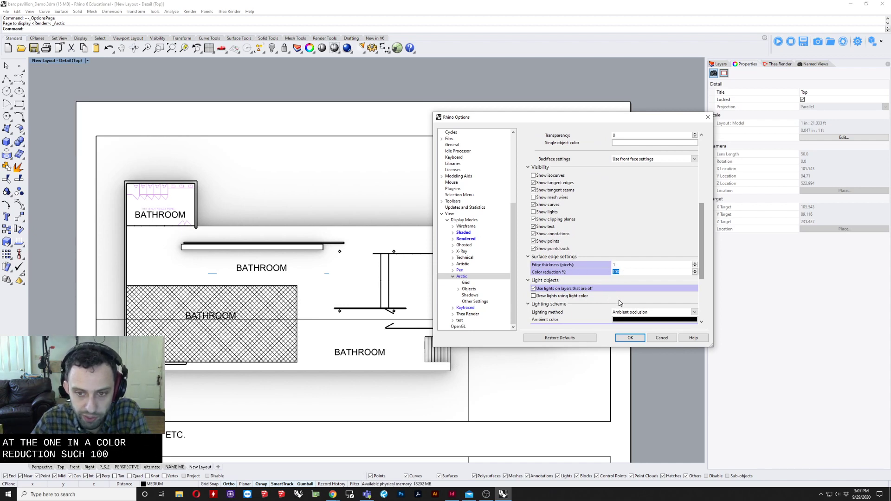
text(0)
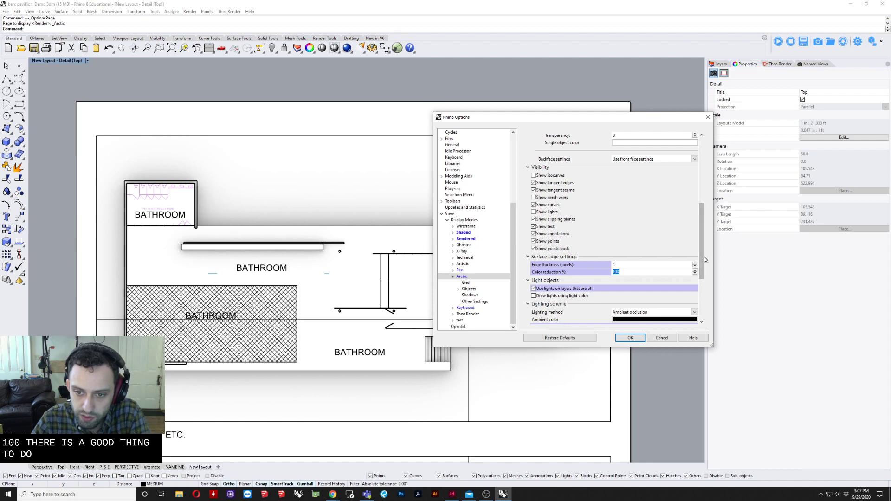
Step: Turn off the use of lights on hidden layers and enable advanced GPU lighting for the Arctic mode
drag(704, 257, 703, 267)
click(546, 269)
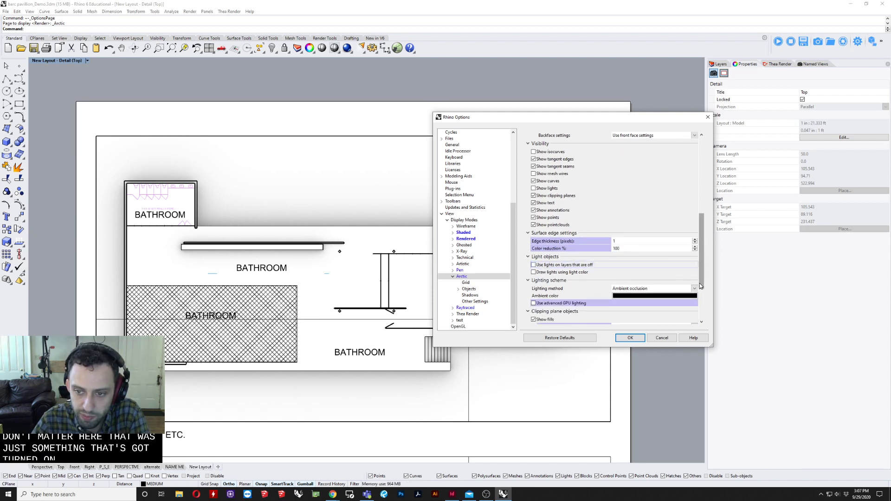
scroll(700, 281, down, 3)
click(566, 243)
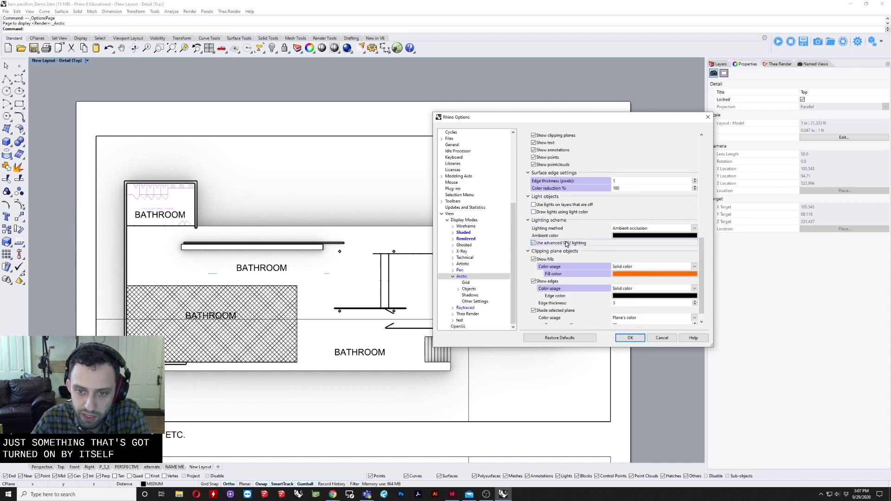
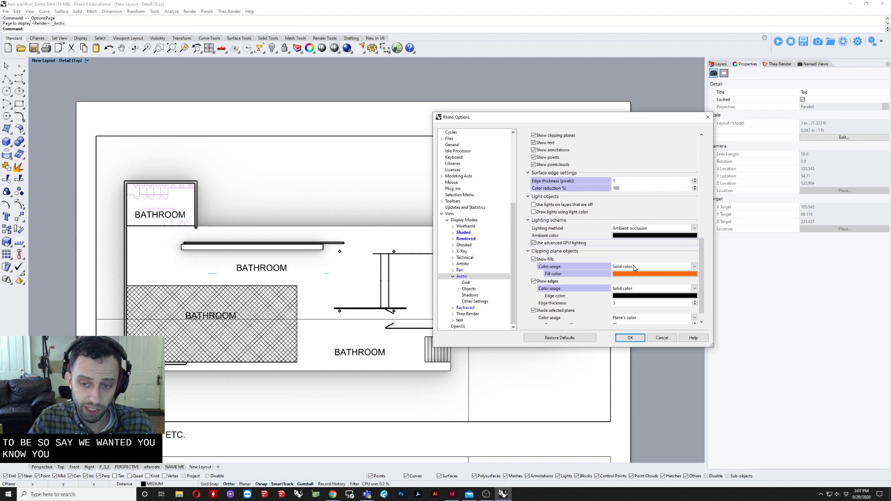
Step: Examine the color usage options and the fill color for the Arctic mode's clipping plane fills
click(635, 267)
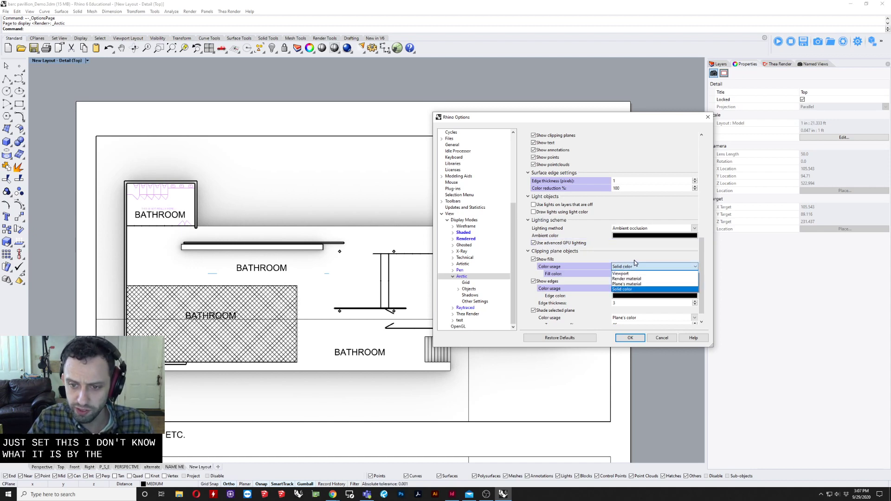
click(635, 264)
click(625, 275)
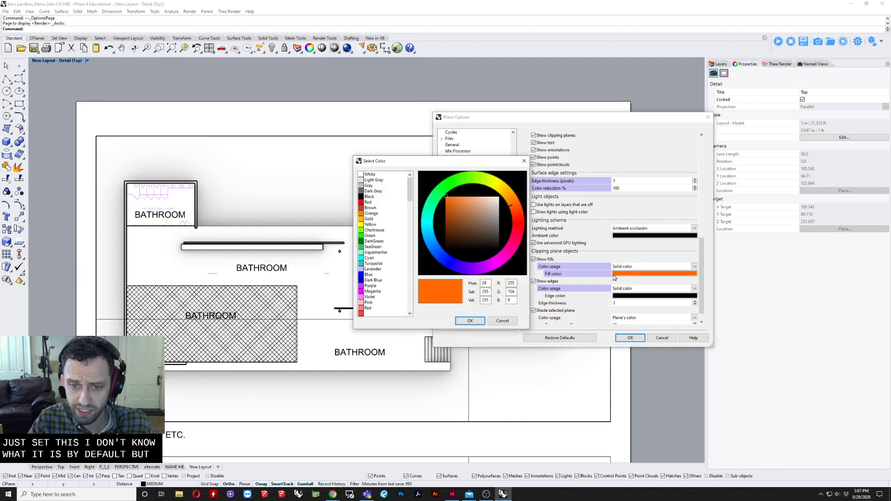
click(510, 322)
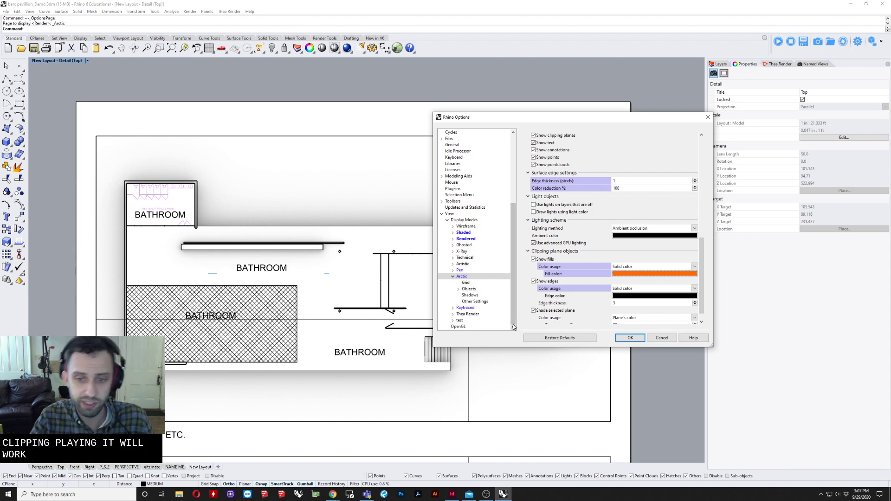
Step: Set the clipping plane edge color to teal (RGB 0, 154, 172) and apply the Arctic display options
click(630, 296)
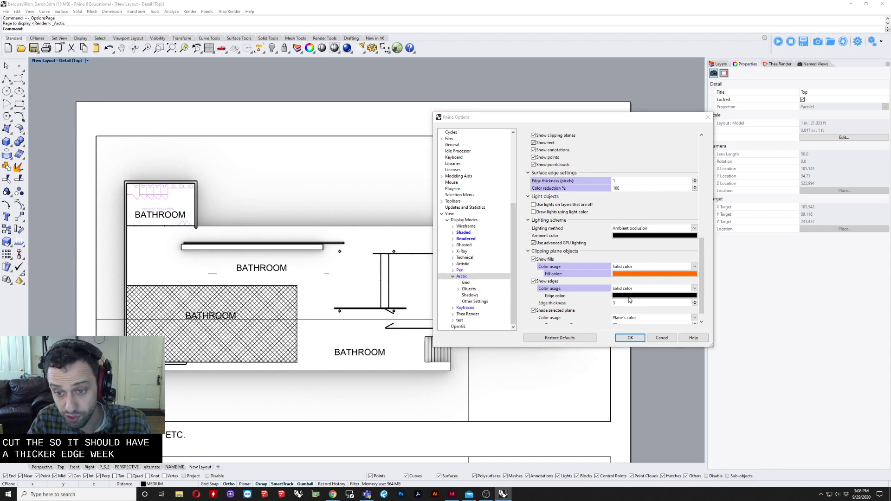
click(462, 238)
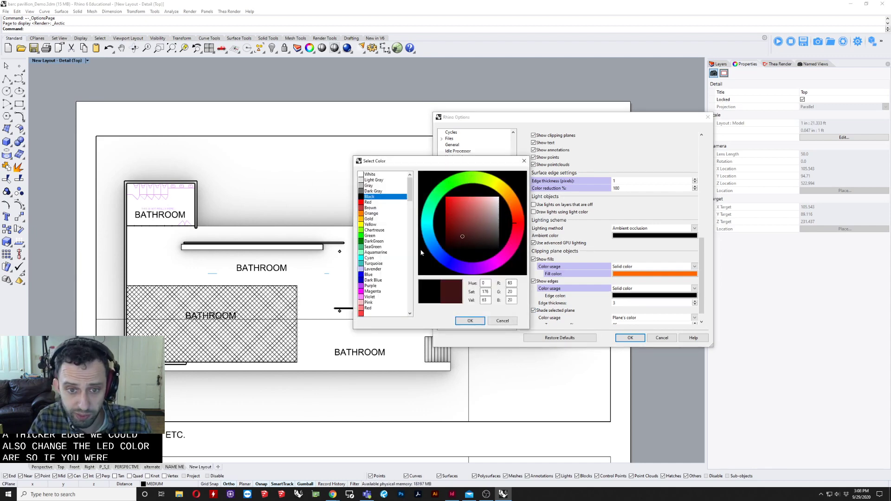
click(451, 260)
click(447, 242)
drag(447, 242, 451, 215)
click(430, 227)
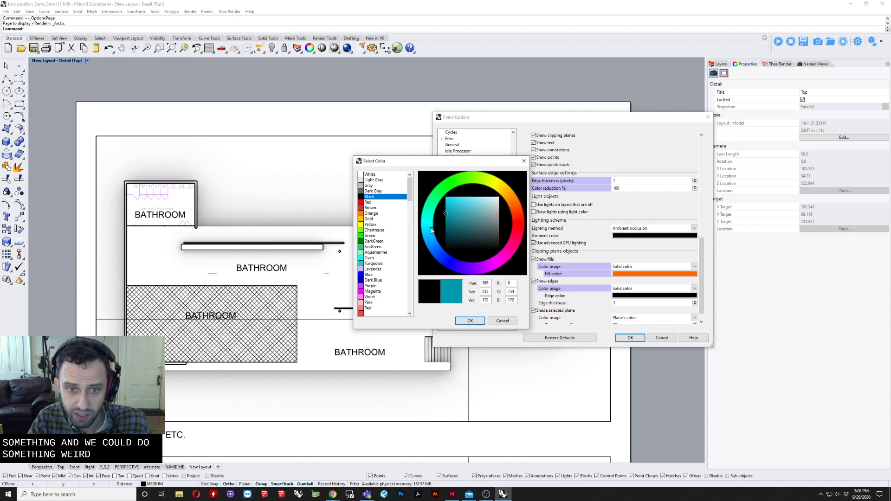
click(477, 319)
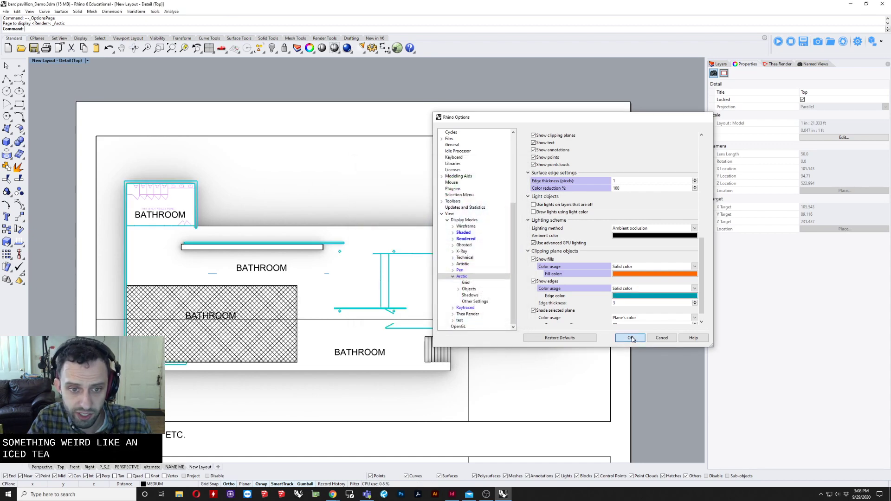
click(630, 337)
Step: Leave the plan detail and return to the layout sheet, showing the plan and section details together
scroll(539, 267, up, 2)
scroll(597, 252, down, 2)
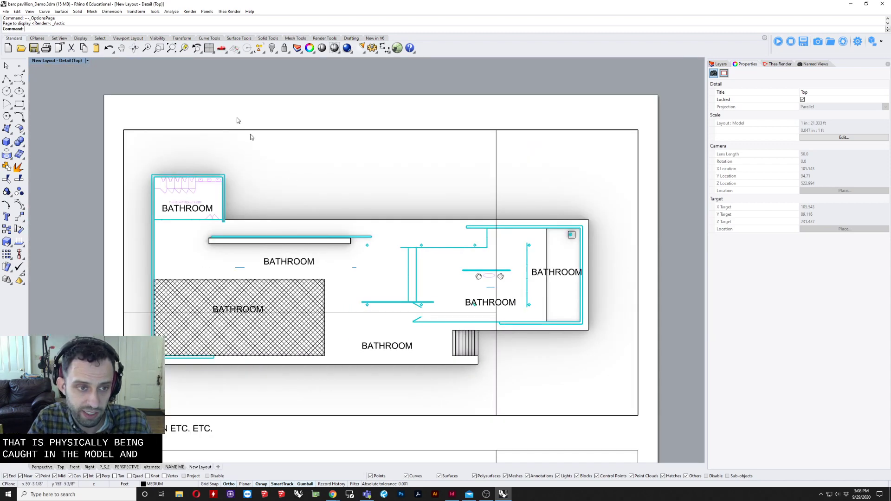
double_click(200, 71)
scroll(292, 173, down, 3)
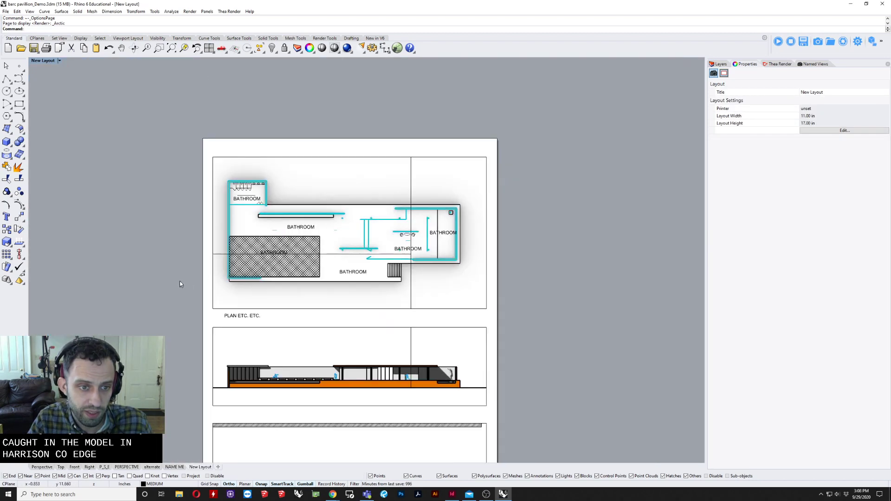
Step: Hide the clipping plane whose lines cross the plan detail and return to the layout sheet
scroll(181, 284, up, 6)
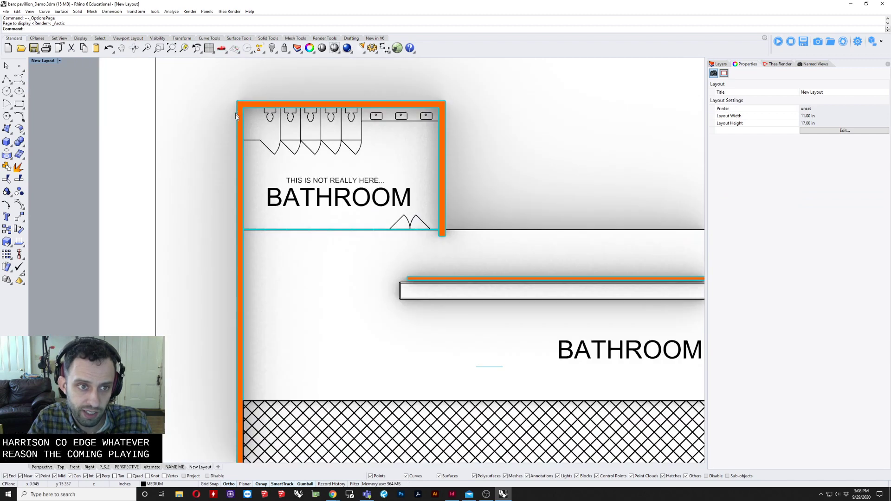
scroll(244, 110, down, 6)
scroll(252, 185, up, 2)
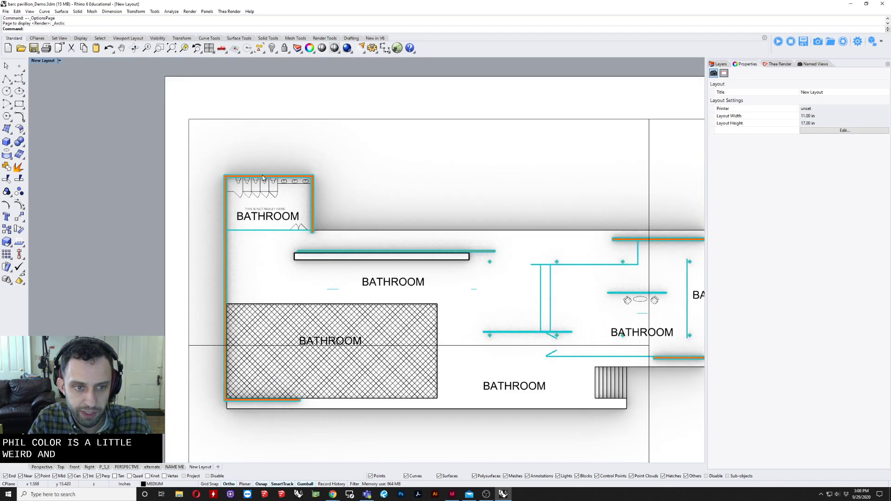
scroll(251, 185, down, 1)
scroll(251, 186, down, 1)
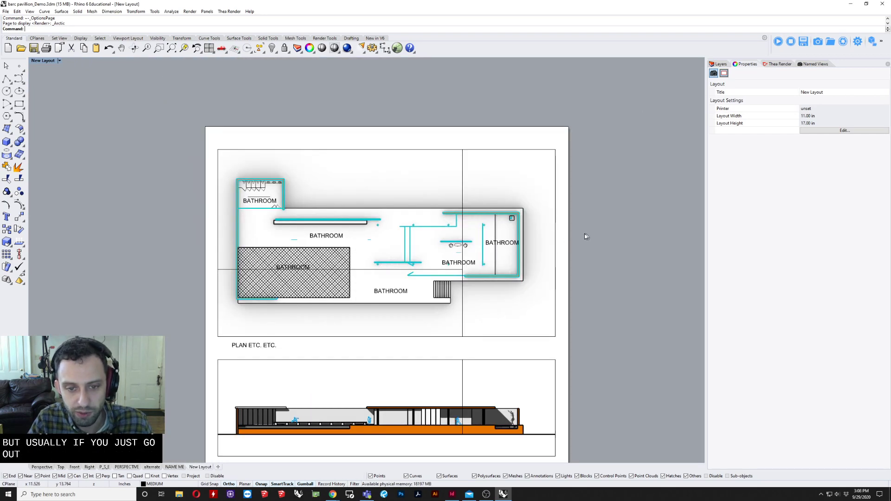
double_click(463, 163)
click(464, 164)
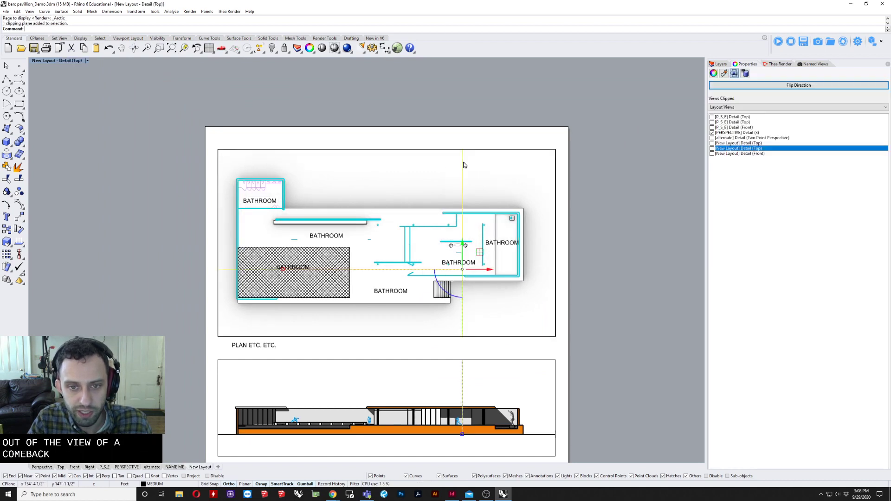
key(Return)
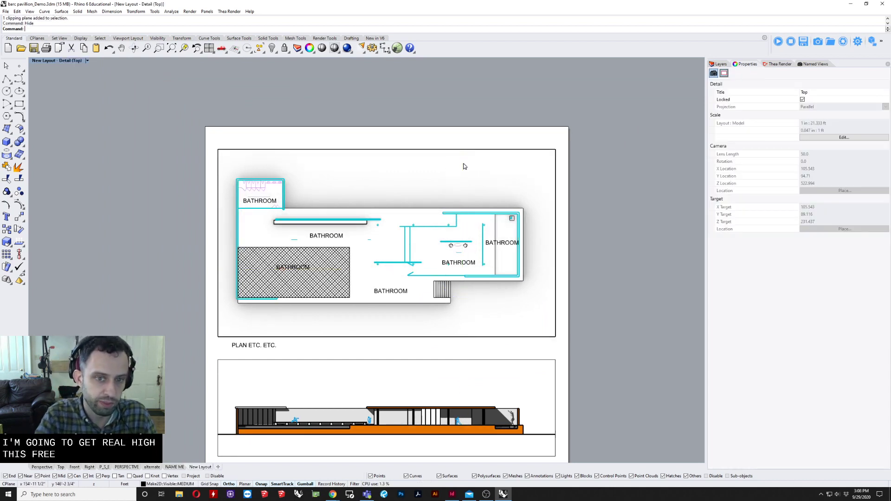
double_click(610, 205)
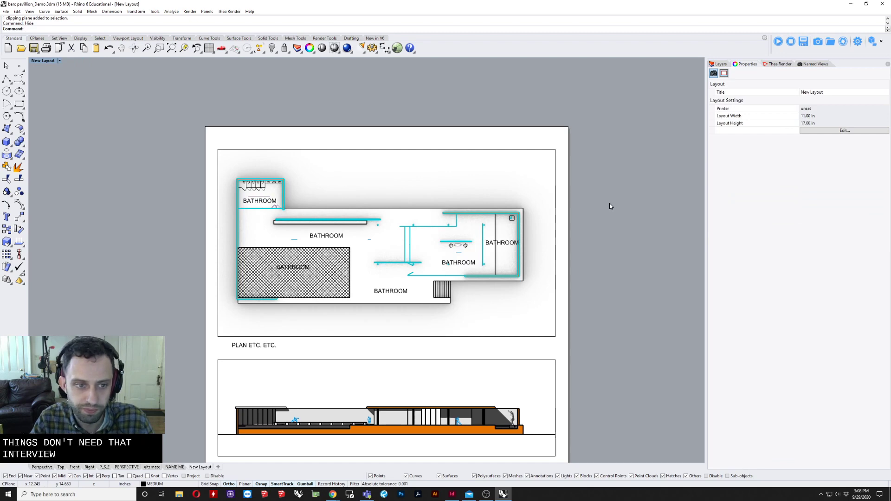
Step: Activate the front section detail below the plan and open the display options for its Rendered mode
scroll(320, 179, up, 5)
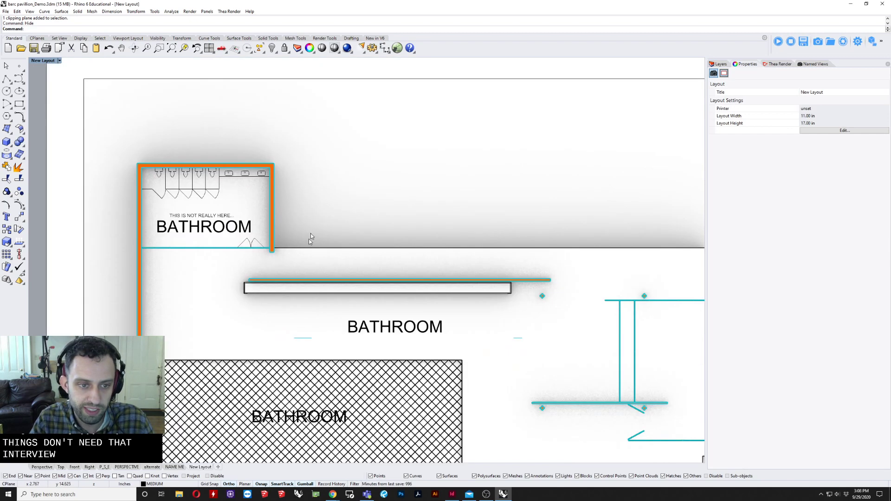
scroll(312, 232, down, 2)
mouse_move(344, 179)
right_down()
mouse_move(339, 149)
mouse_move(290, 63)
right_up()
right_drag(438, 295, 388, 168)
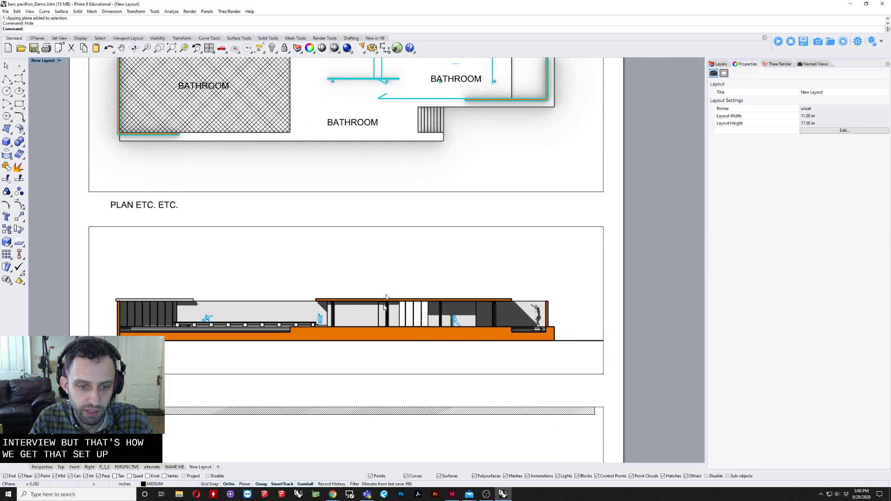
double_click(280, 255)
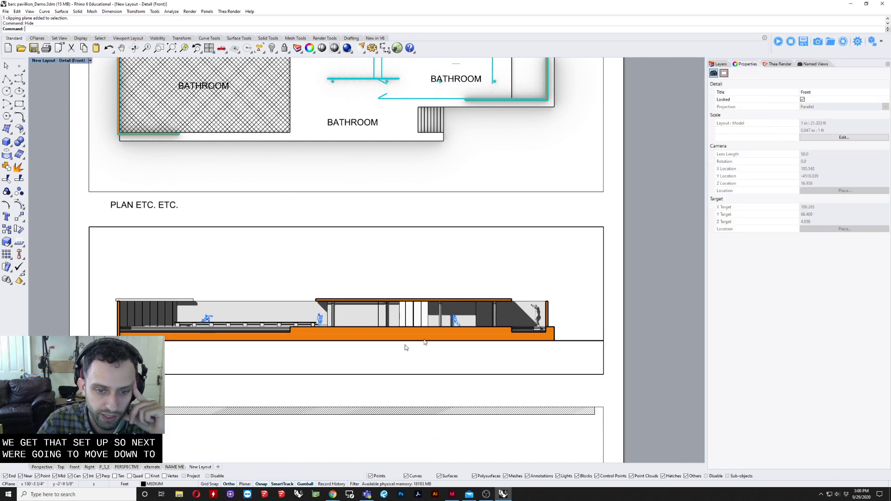
click(73, 62)
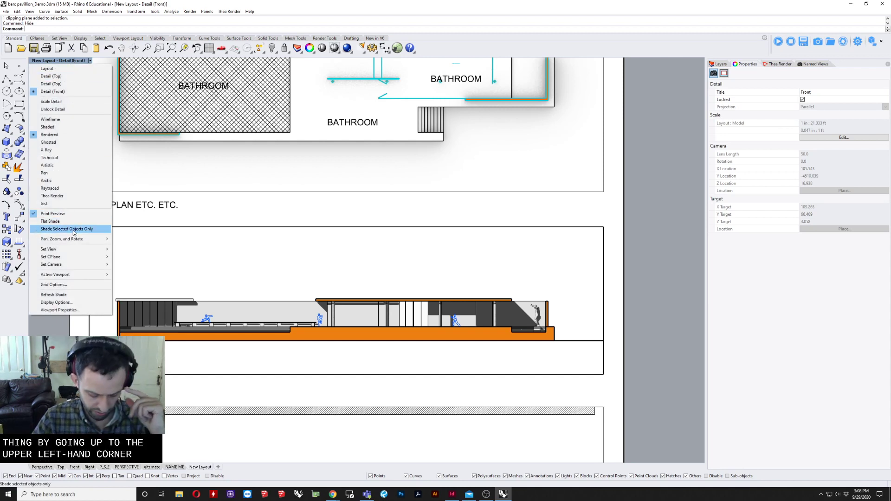
mouse_move(103, 260)
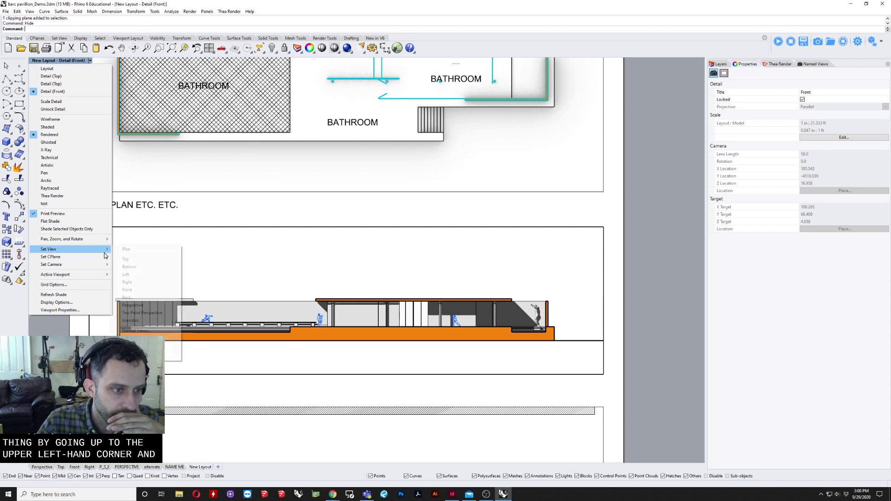
click(60, 303)
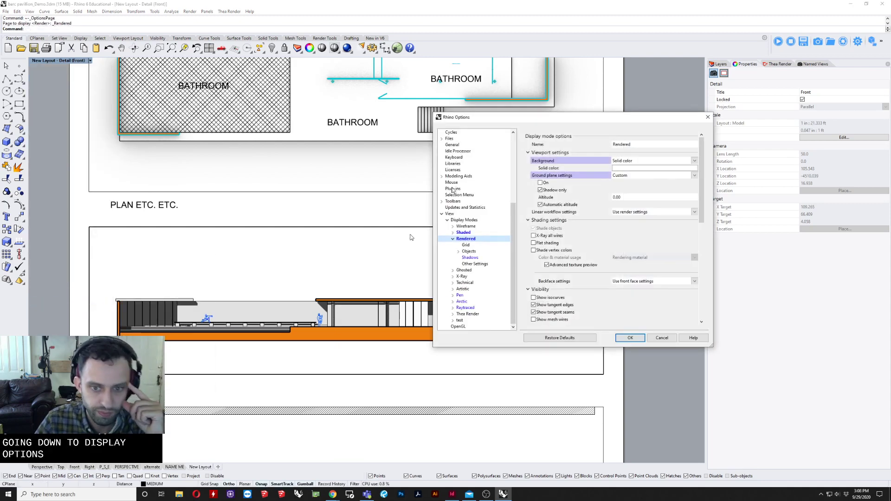
drag(519, 113, 383, 115)
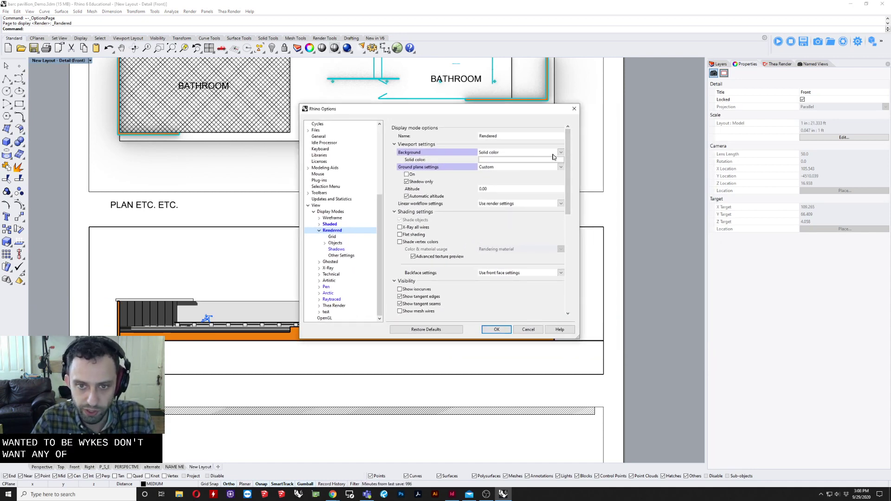
Step: Toggle the Rendered mode's ground plane on and off, and examine its surface edge, lighting and clipping plane fill settings
click(407, 175)
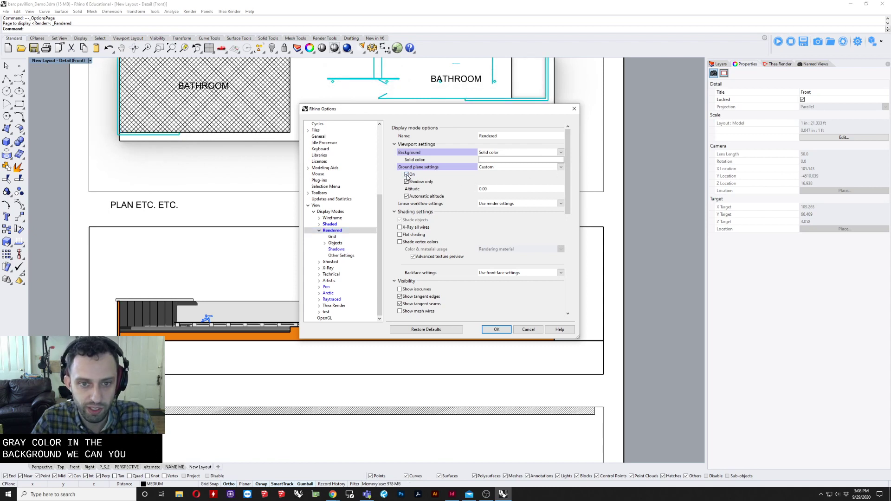
click(407, 175)
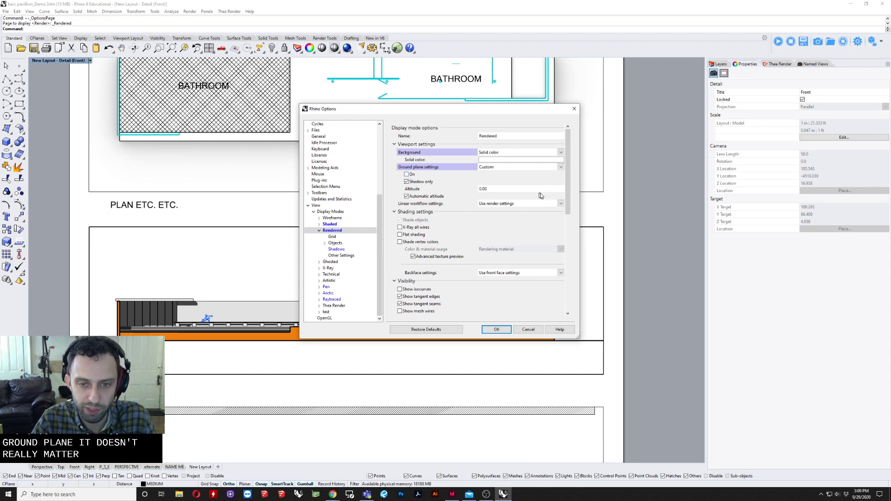
scroll(569, 186, down, 6)
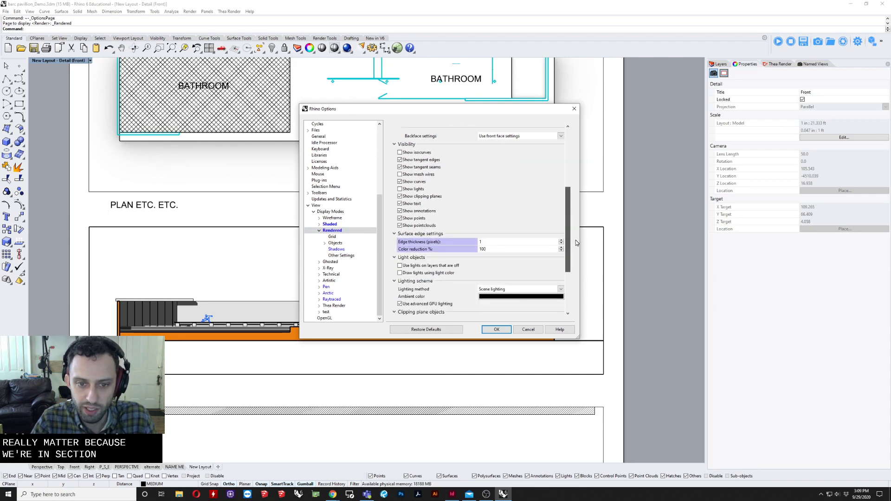
drag(495, 109, 662, 86)
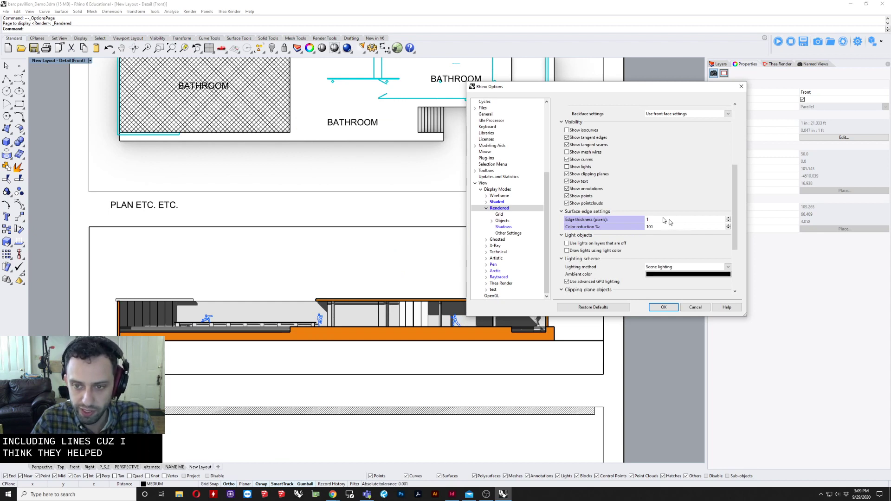
scroll(736, 229, down, 3)
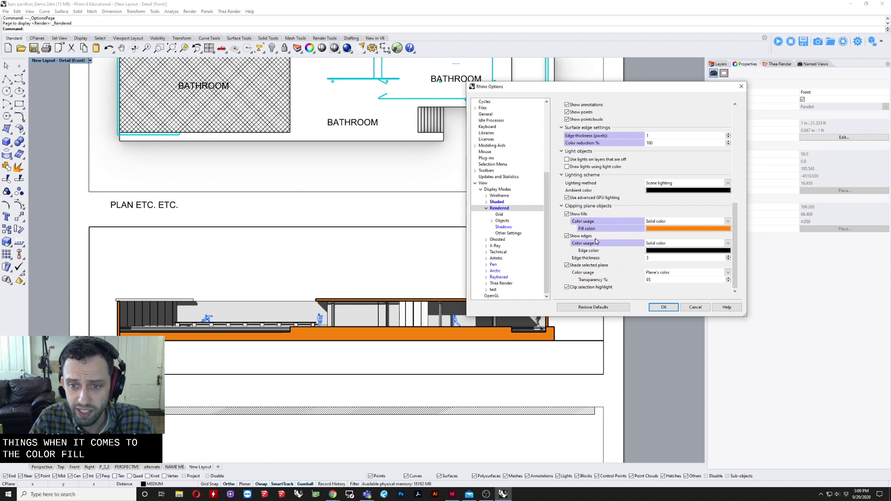
Step: Try higher soft edge quality and edge blurring in the Rendered mode's shadow settings, and return both to none
click(504, 227)
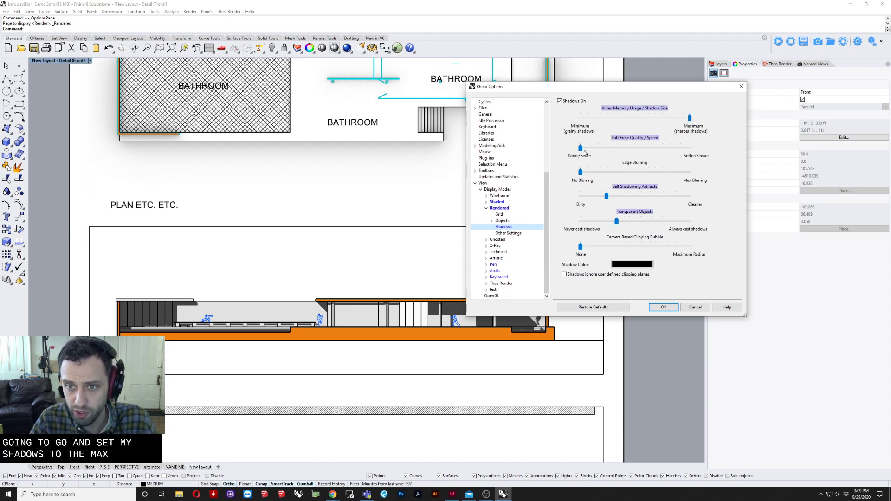
click(604, 148)
drag(615, 148, 578, 149)
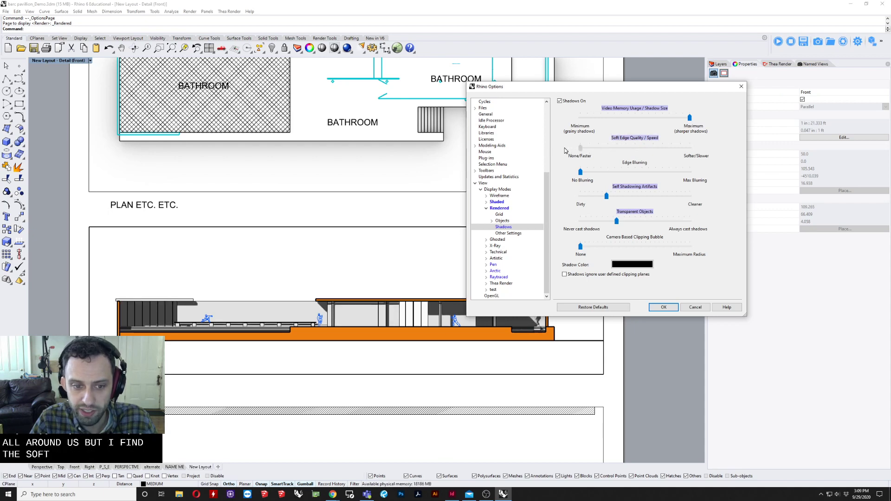
drag(573, 85, 725, 88)
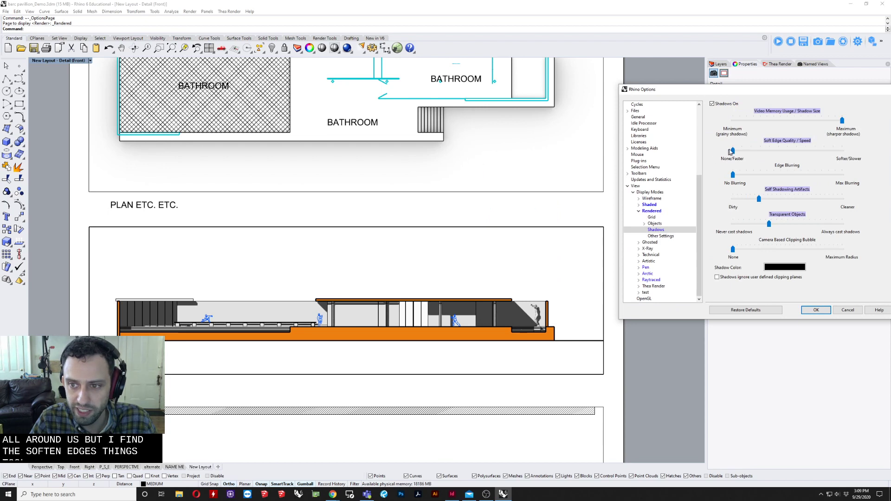
drag(748, 152, 752, 150)
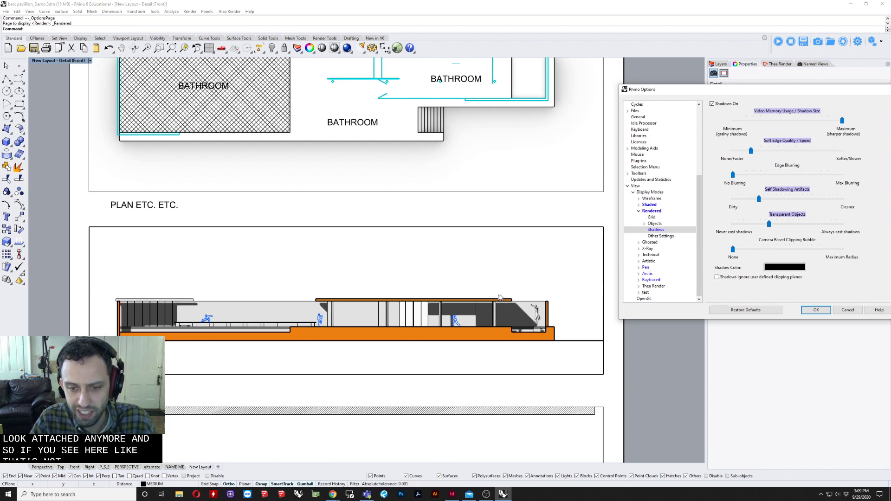
drag(751, 151, 771, 173)
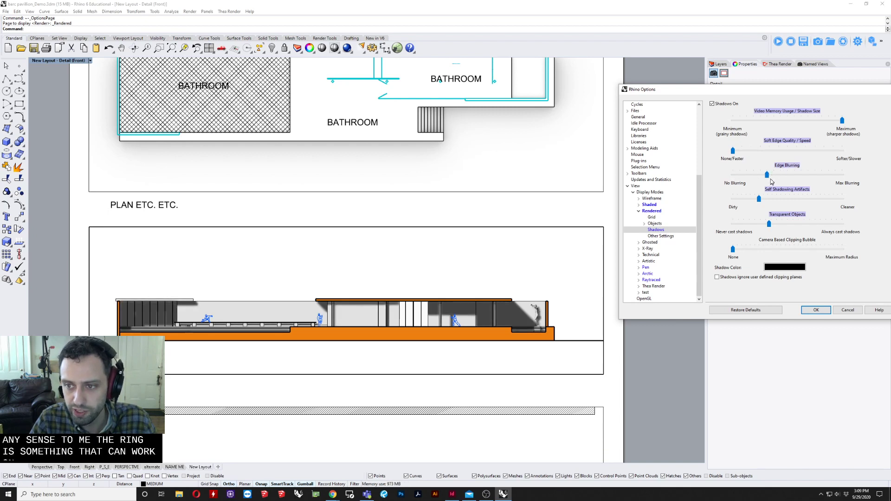
drag(768, 175, 728, 180)
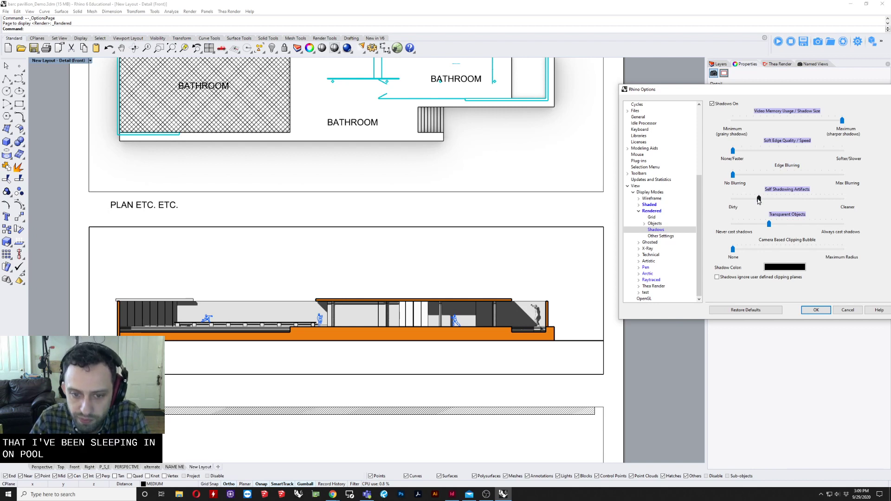
Step: Compare clean and dirty self-shadowing artifacts, set them just above the dirty end, and slightly reduce shadow casting by transparent objects
drag(741, 198, 834, 199)
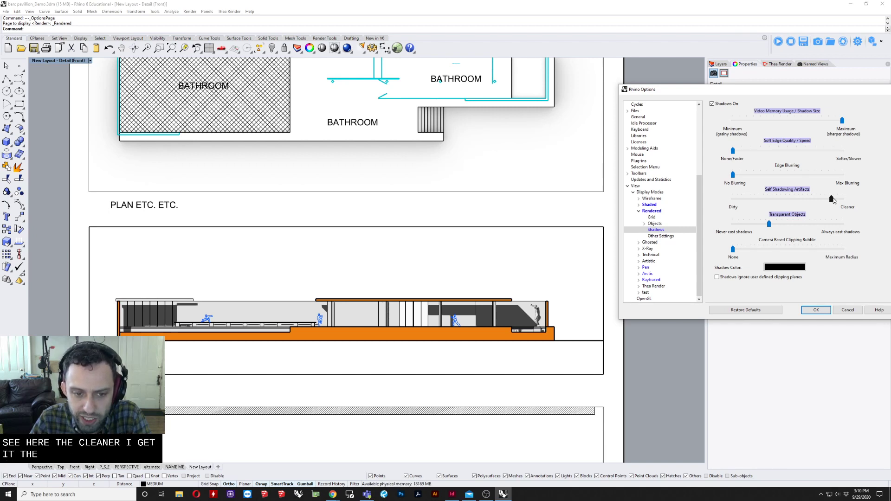
drag(833, 200, 733, 199)
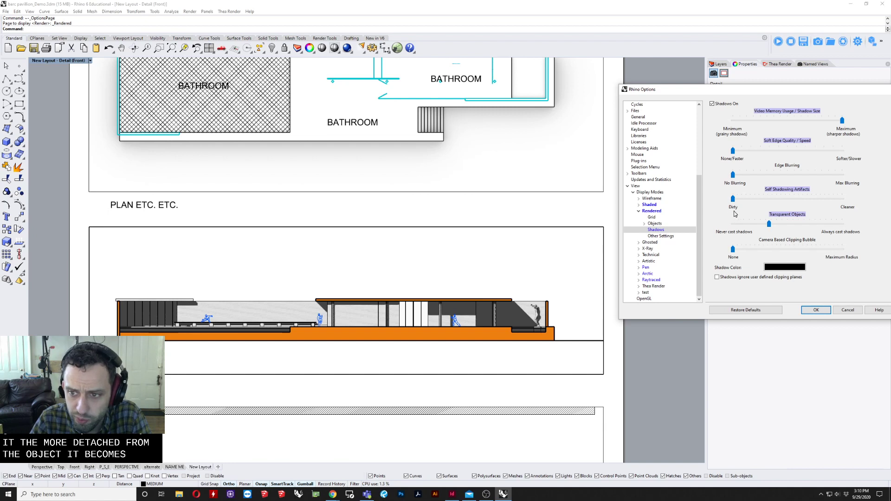
drag(734, 198, 738, 198)
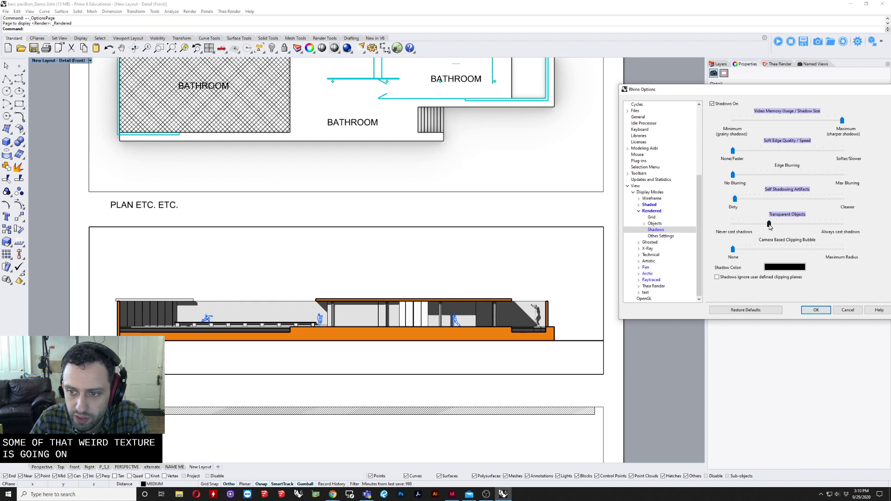
drag(769, 224, 762, 223)
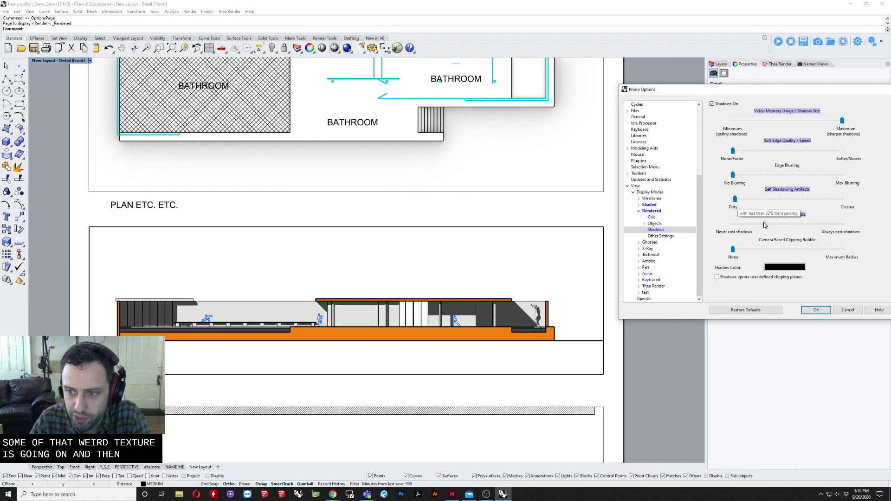
Step: Try a magenta shadow color on the section and set the shadow color back to black
click(785, 267)
click(446, 196)
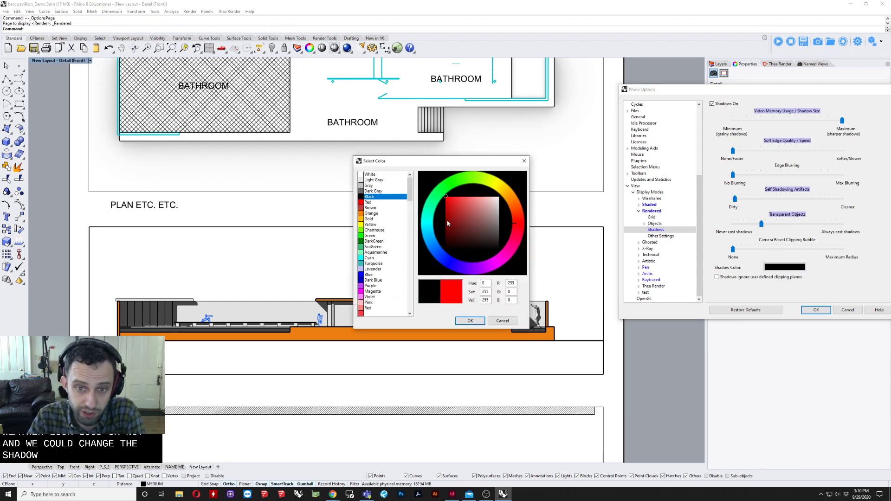
click(500, 261)
click(470, 321)
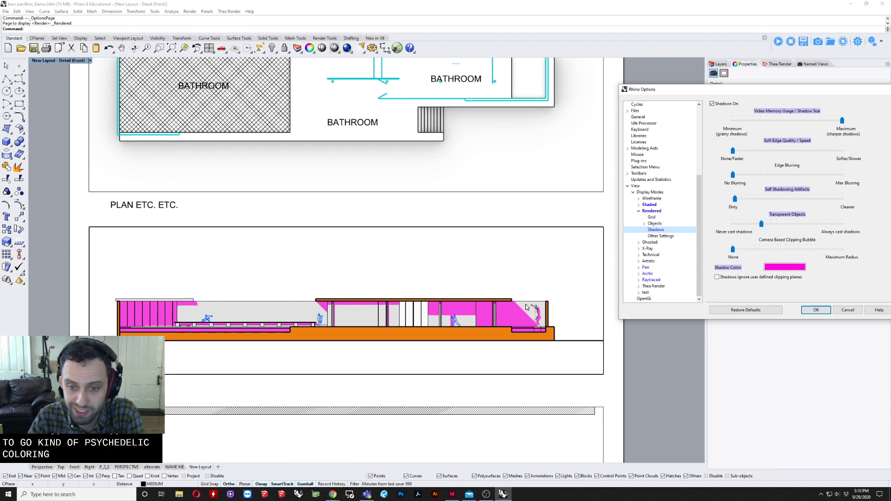
click(785, 267)
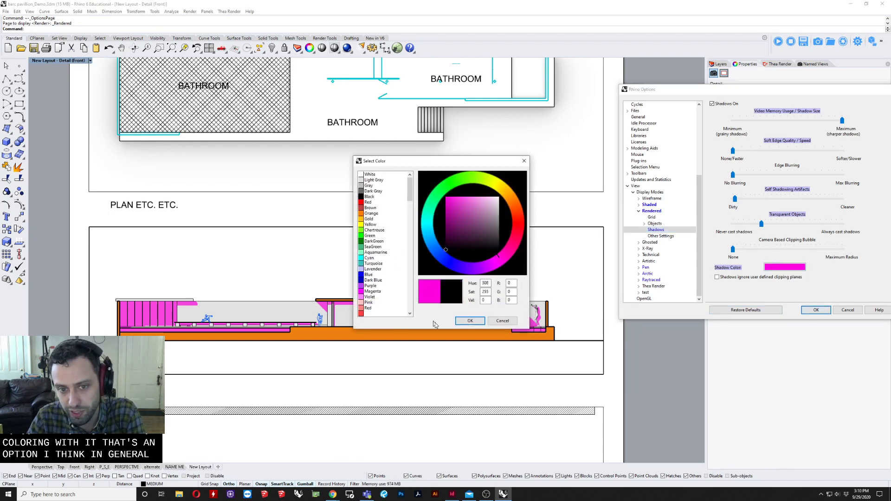
click(470, 321)
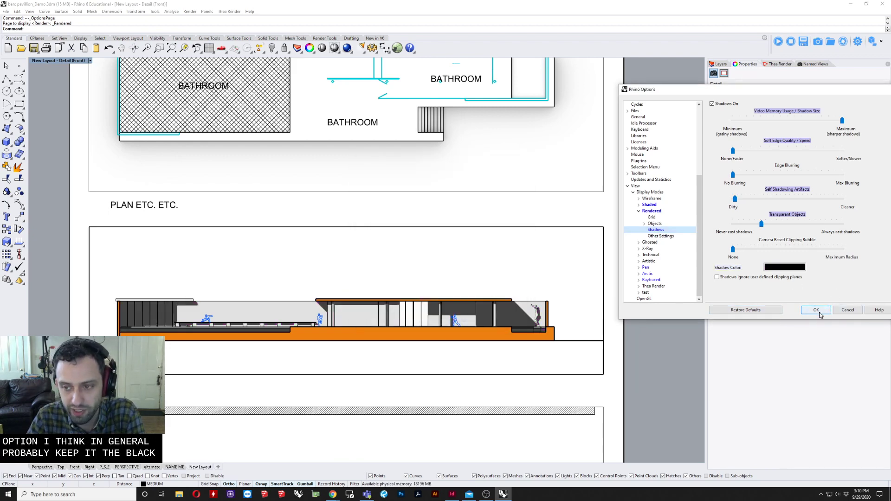
Step: Return to the Rendered mode's main settings and apply the display options to the section detail
click(639, 211)
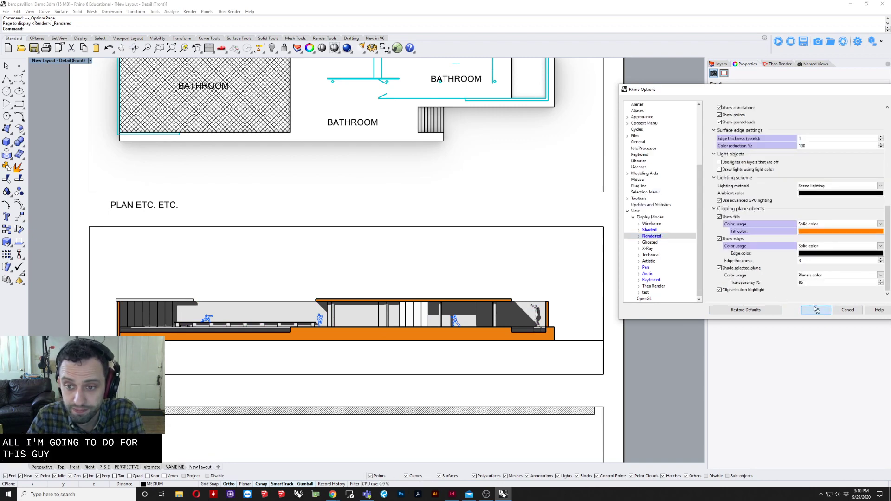
click(816, 310)
scroll(465, 203, down, 4)
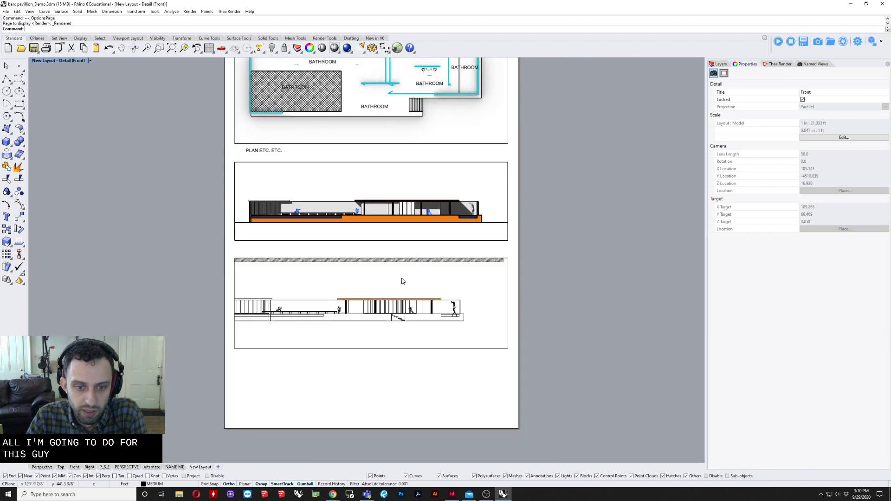
scroll(403, 282, up, 2)
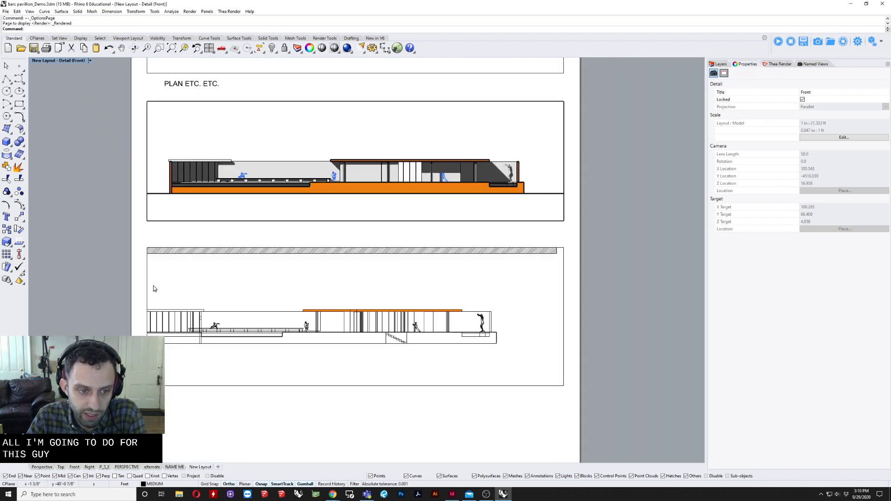
Step: Unlock the detail below the section on the plan and section layout sheet
double_click(246, 275)
right_drag(379, 267, 381, 349)
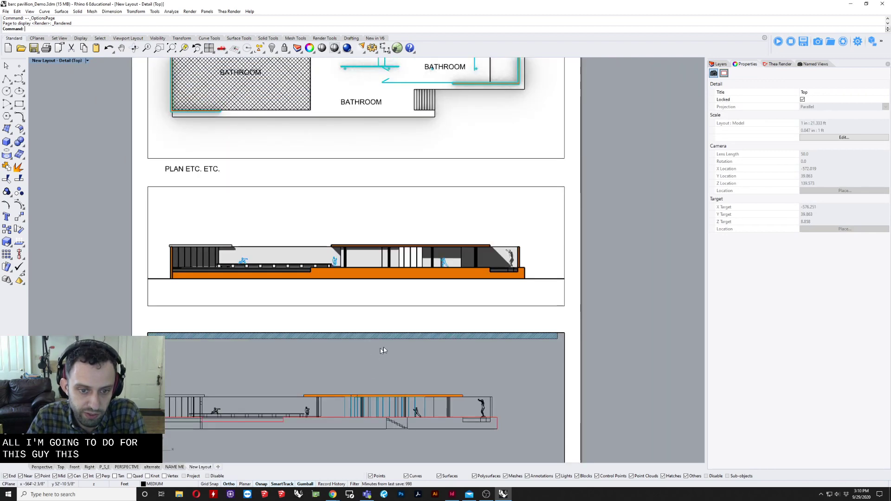
click(725, 73)
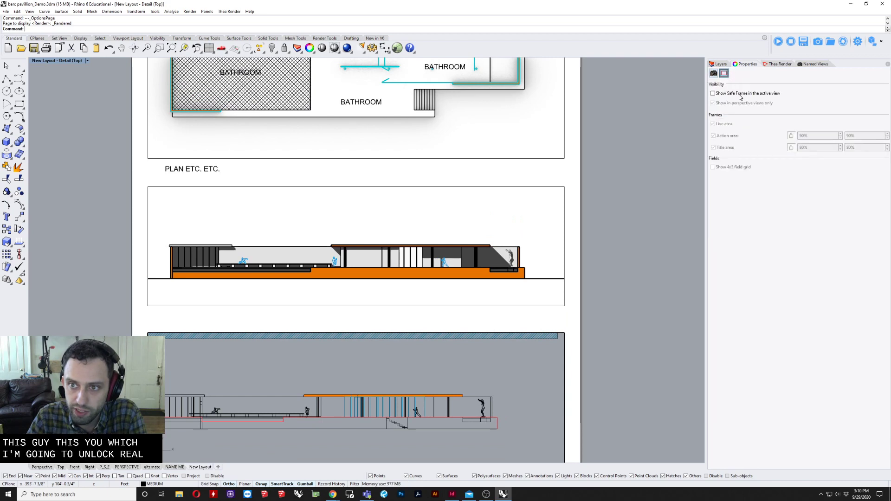
double_click(581, 355)
click(565, 337)
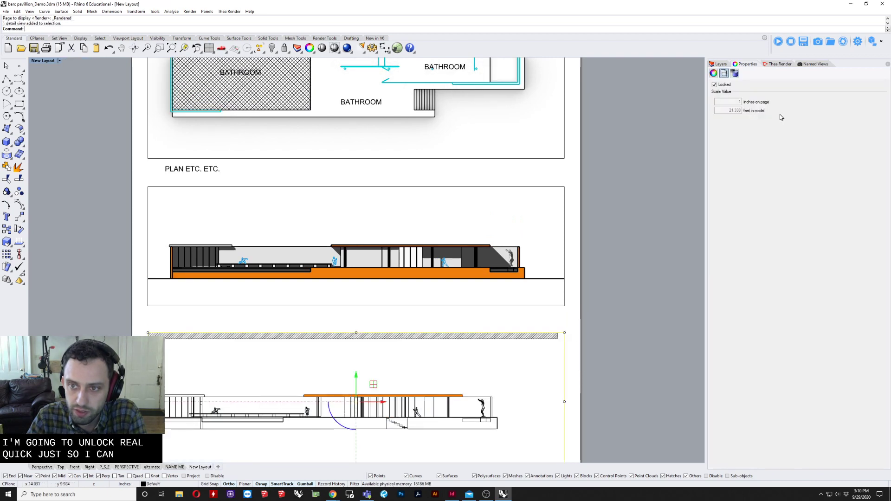
click(724, 85)
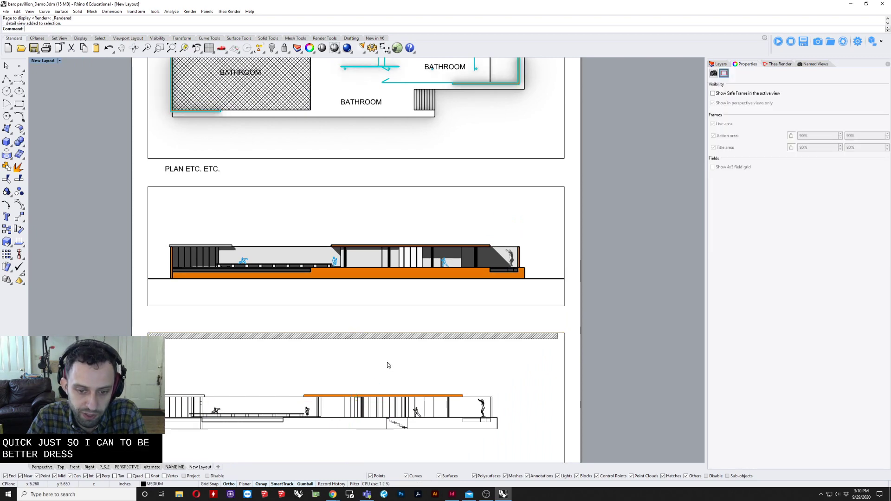
Step: Reframe the unlocked detail on the elevation drawing with the trees and hatched ground, and return to the layout
double_click(387, 362)
mouse_move(387, 357)
right_down()
mouse_move(389, 412)
mouse_move(398, 374)
mouse_move(417, 448)
mouse_move(422, 435)
right_up()
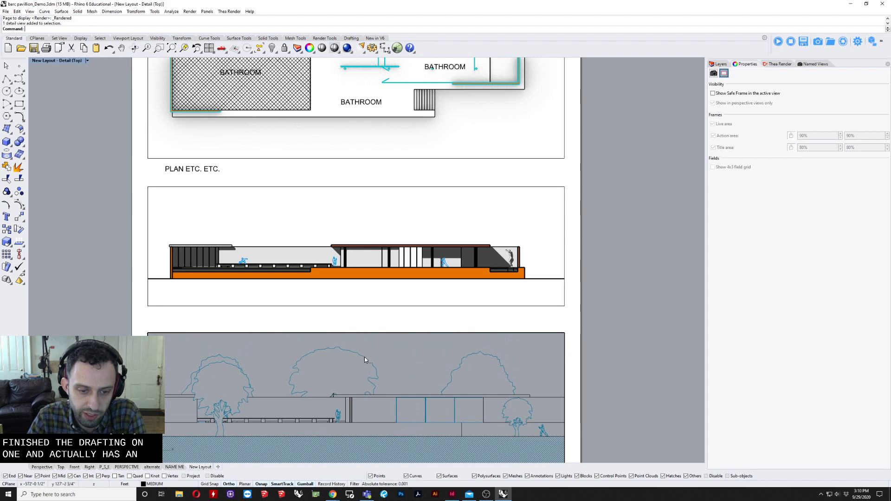
double_click(385, 349)
right_drag(469, 341, 467, 265)
scroll(467, 266, down, 2)
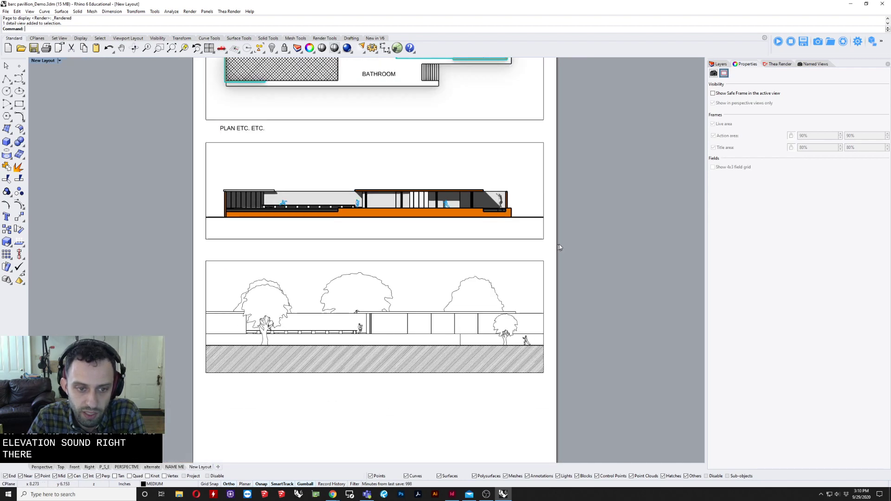
scroll(467, 267, up, 2)
Step: Check which display mode the elevation detail uses and review the whole layout sheet
double_click(263, 291)
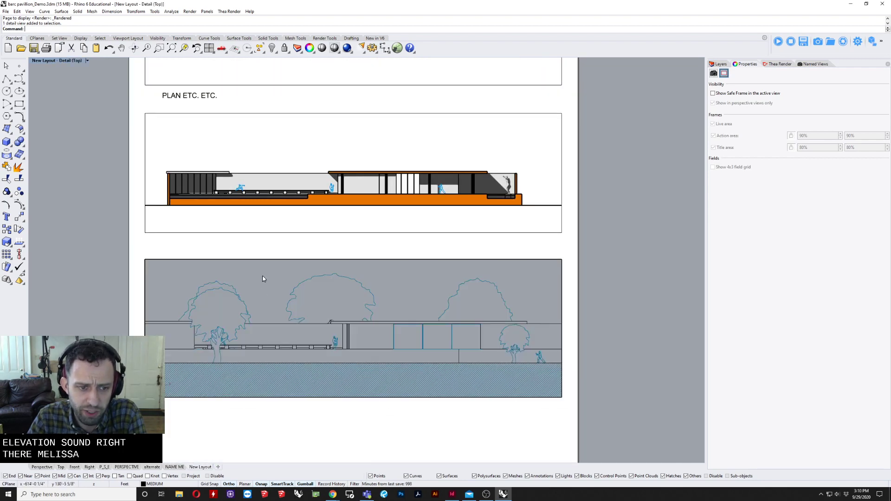
click(36, 60)
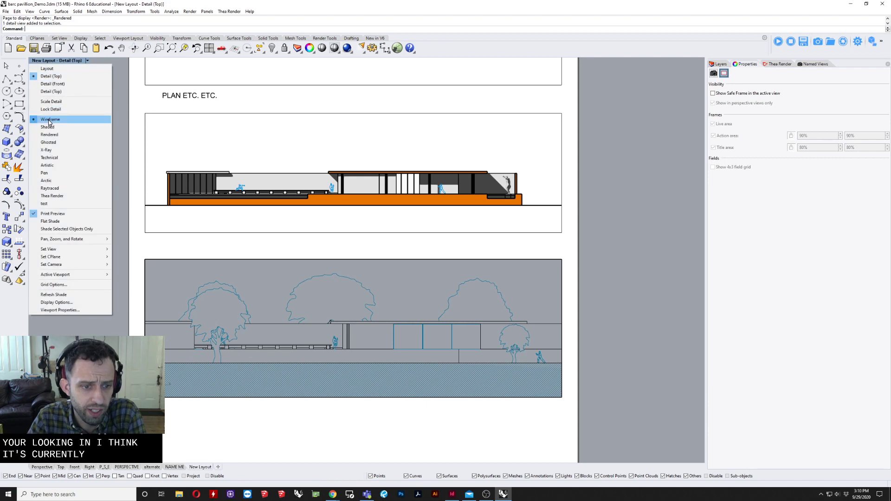
click(279, 277)
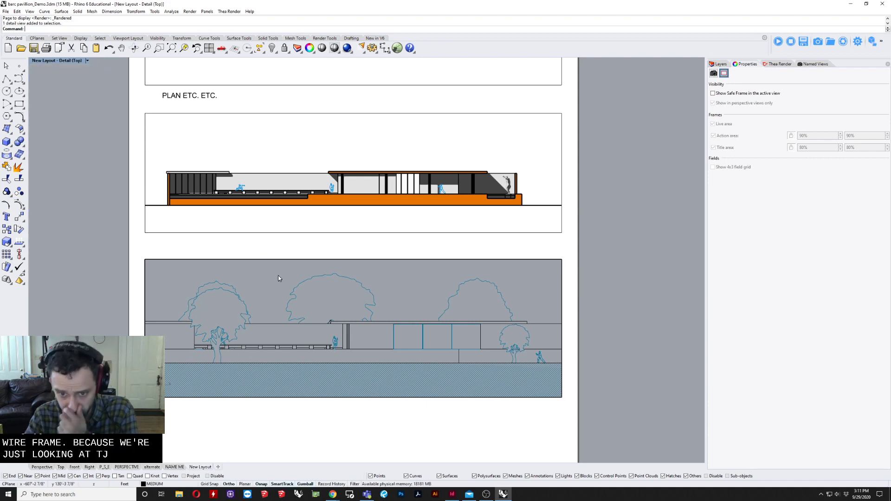
double_click(428, 414)
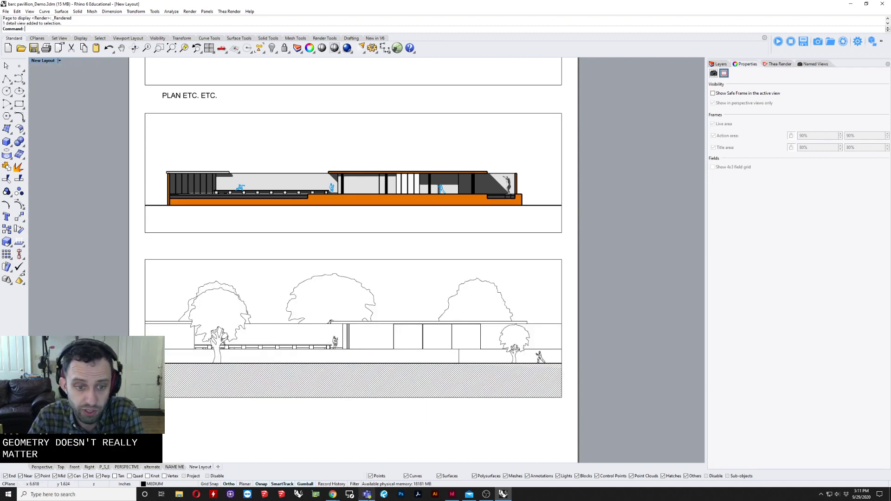
scroll(390, 317, down, 3)
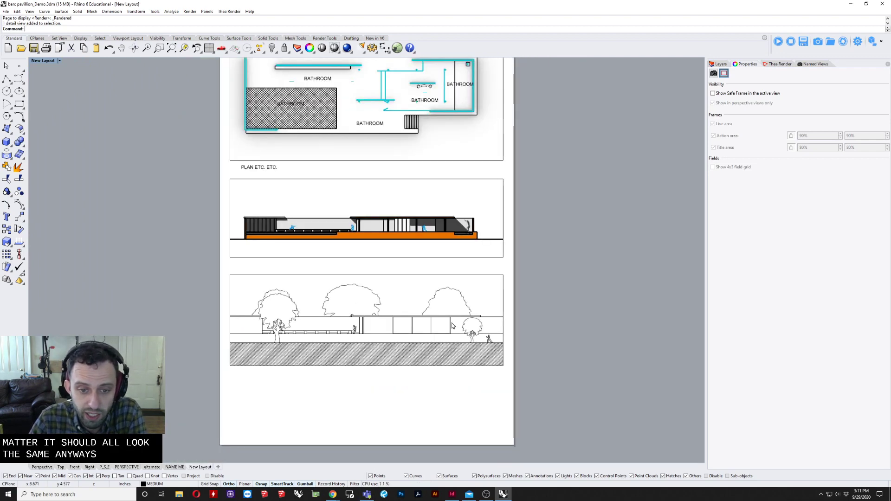
scroll(459, 274, down, 3)
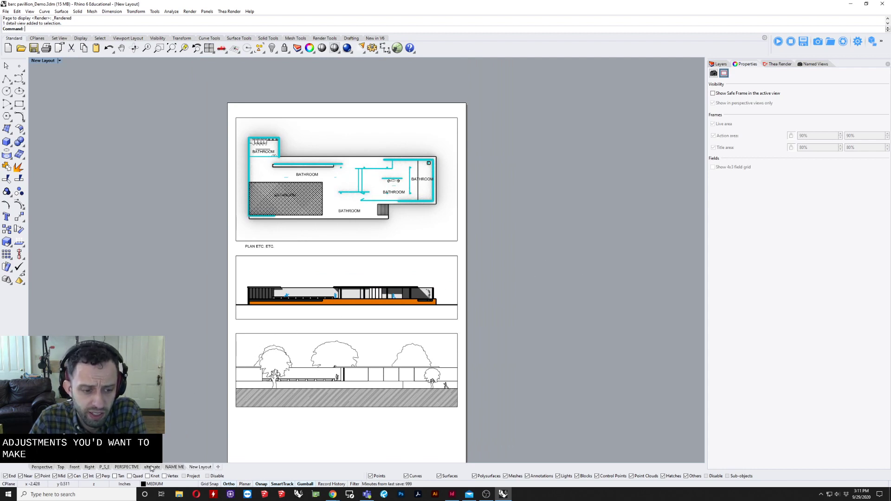
Step: Create a landscape layout named SOMETHING, 17 by 11 inches, with one initial detail
click(218, 467)
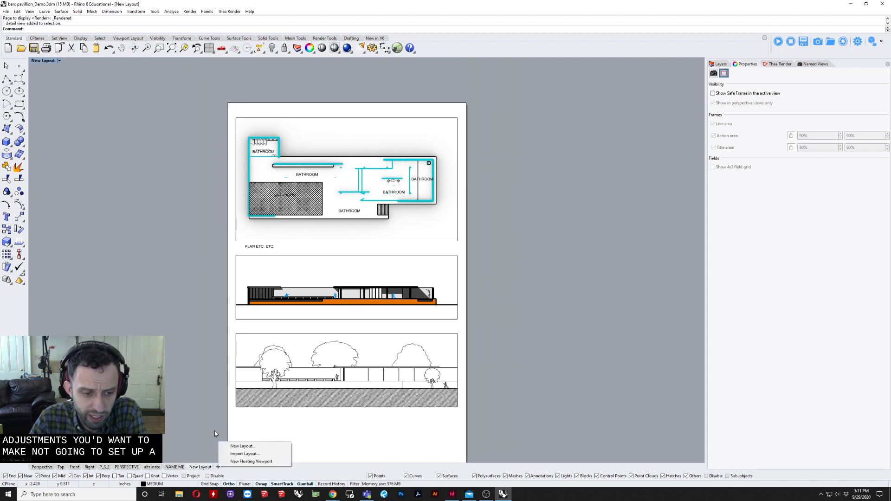
click(236, 447)
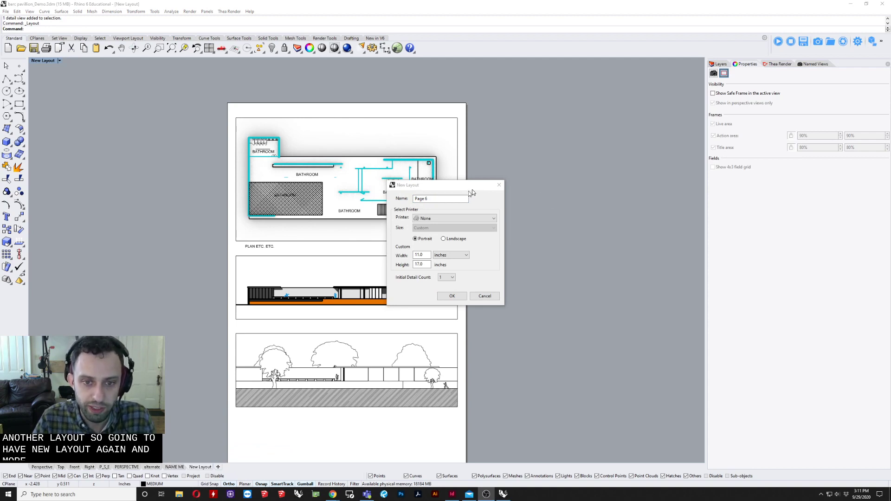
drag(442, 199, 396, 199)
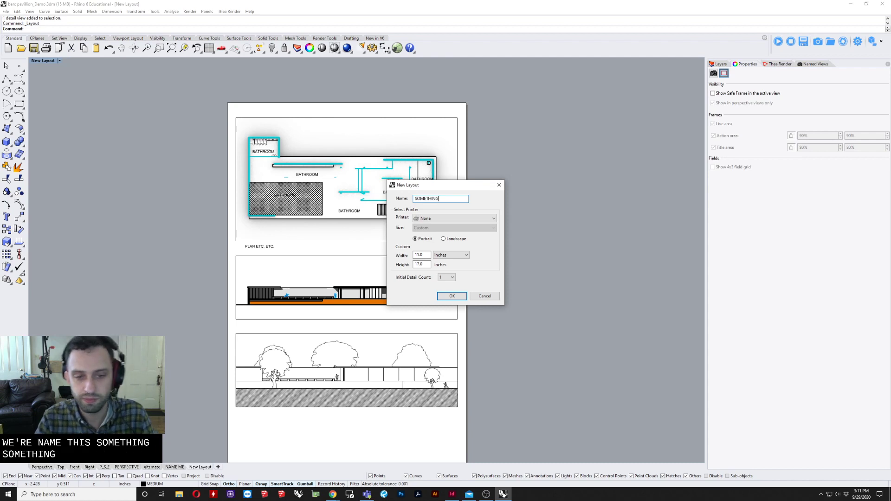
click(448, 239)
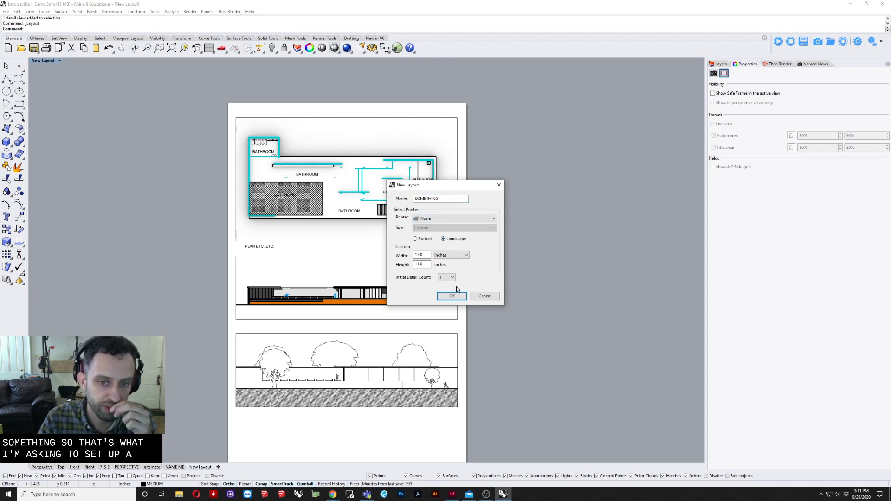
click(457, 297)
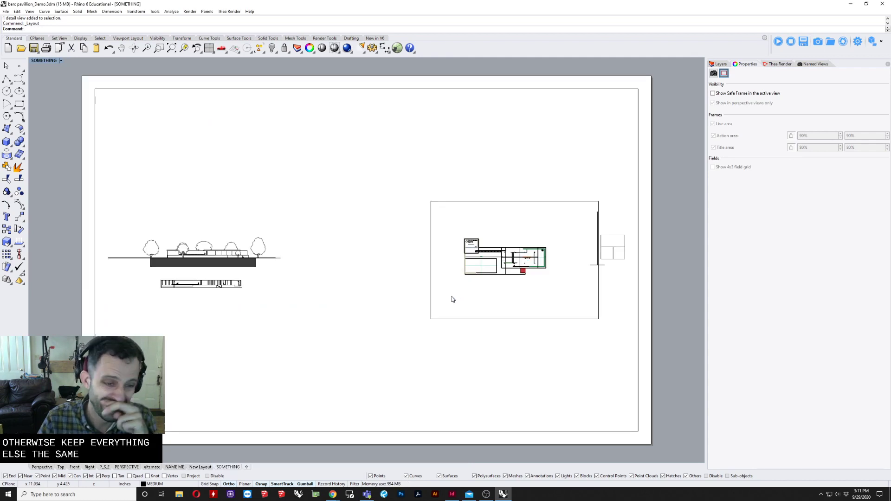
click(348, 89)
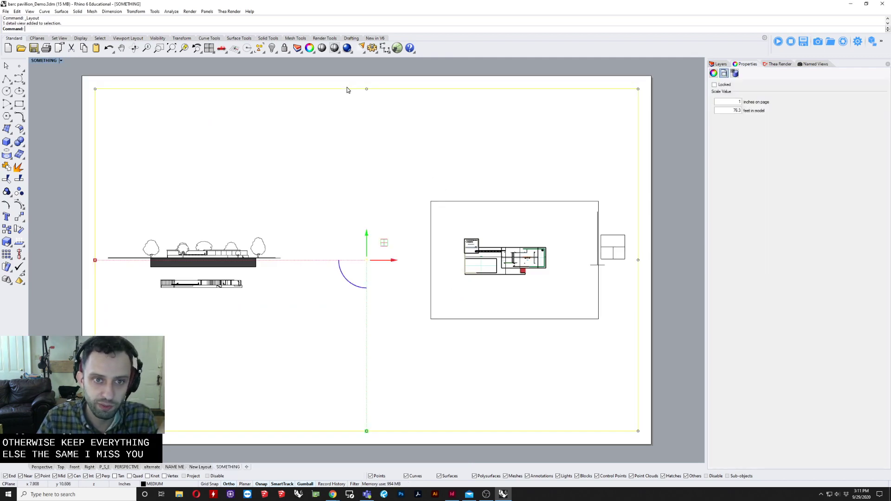
key(Return)
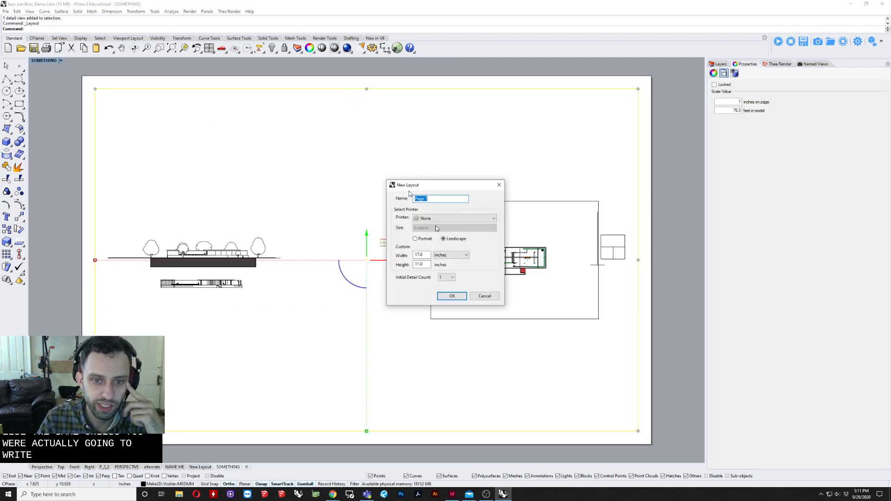
click(485, 295)
Step: Activate the new layout's detail and set its view to Perspective
click(41, 62)
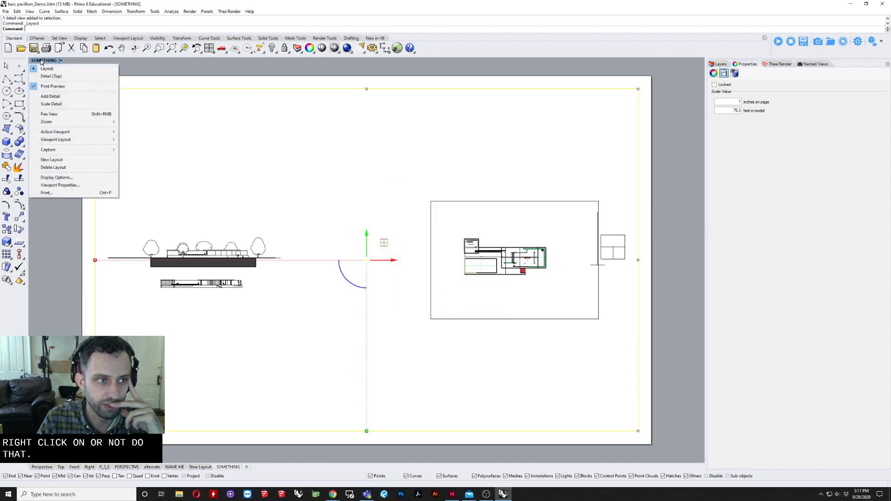
click(51, 76)
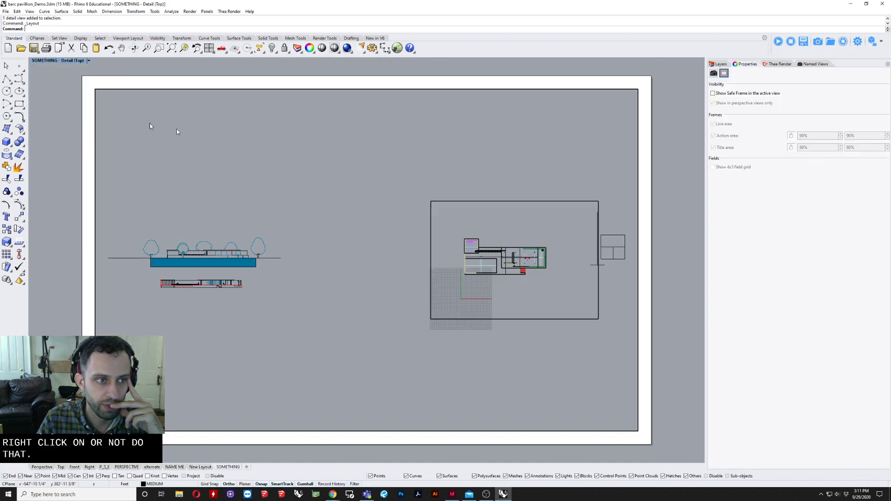
click(73, 62)
mouse_move(77, 236)
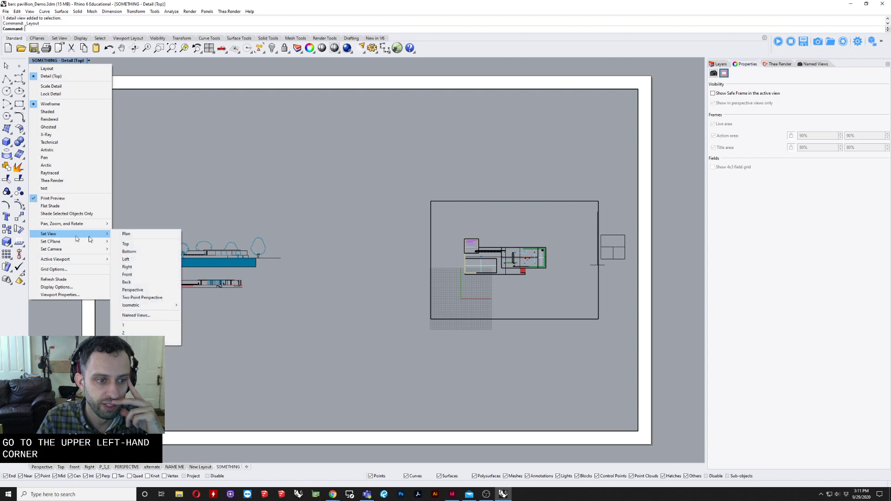
click(155, 289)
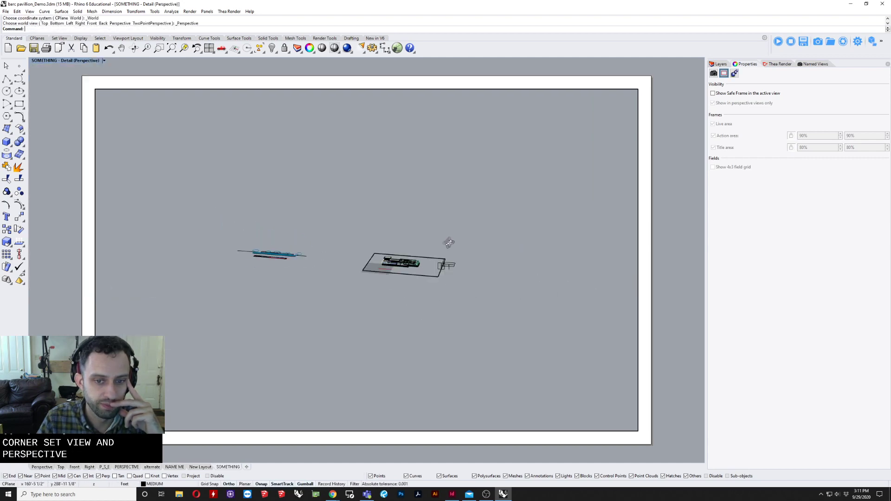
Step: Frame the pavilion at a low angle inside the perspective detail, with the stairs and statue in view, and return to the layout
scroll(402, 248, up, 10)
mouse_move(400, 248)
right_down()
mouse_move(321, 236)
mouse_move(301, 247)
mouse_move(405, 237)
right_up()
scroll(312, 249, up, 3)
scroll(446, 246, up, 12)
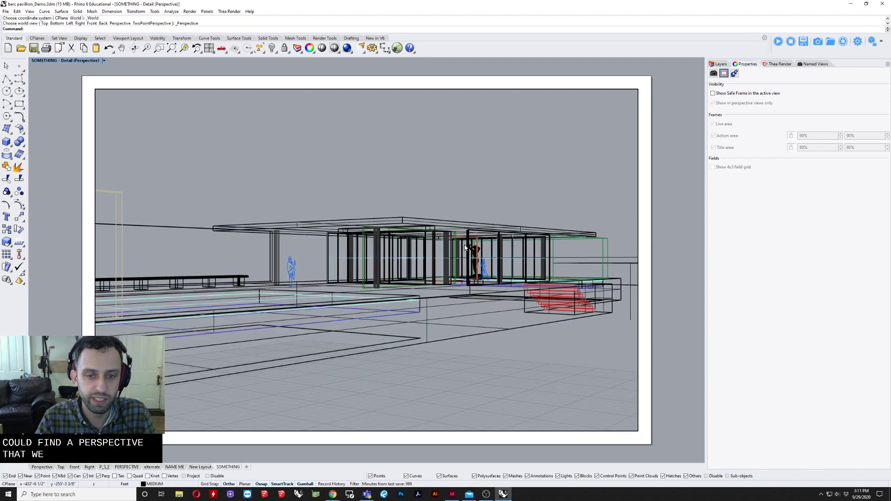
scroll(456, 251, down, 8)
right_drag(456, 251, 307, 258)
scroll(361, 237, up, 3)
double_click(317, 154)
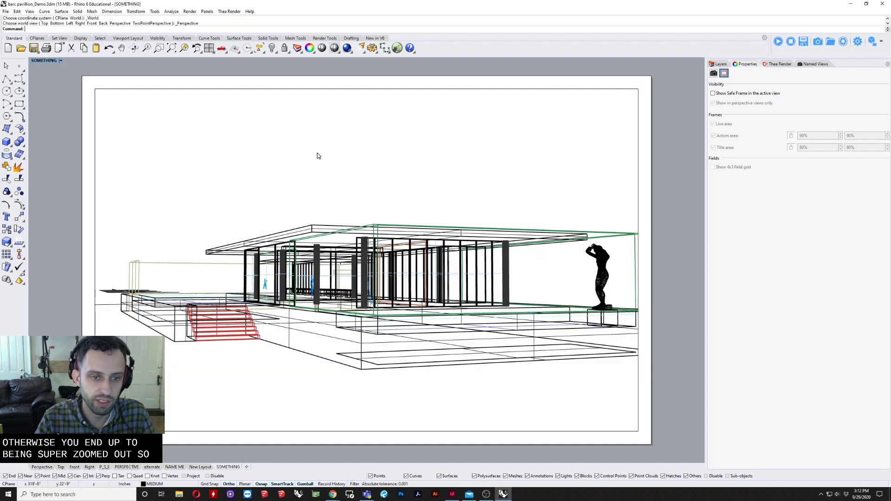
Step: Set the perspective detail's display mode to Shaded and return to the layout
click(41, 61)
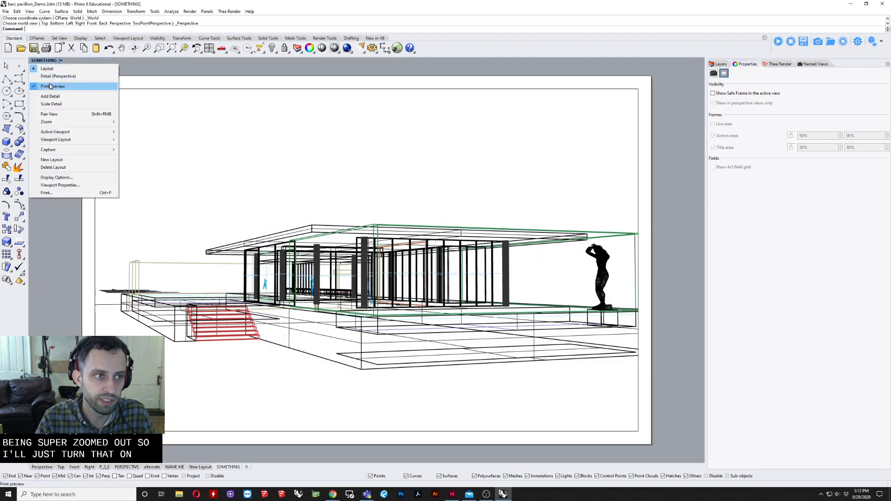
click(107, 192)
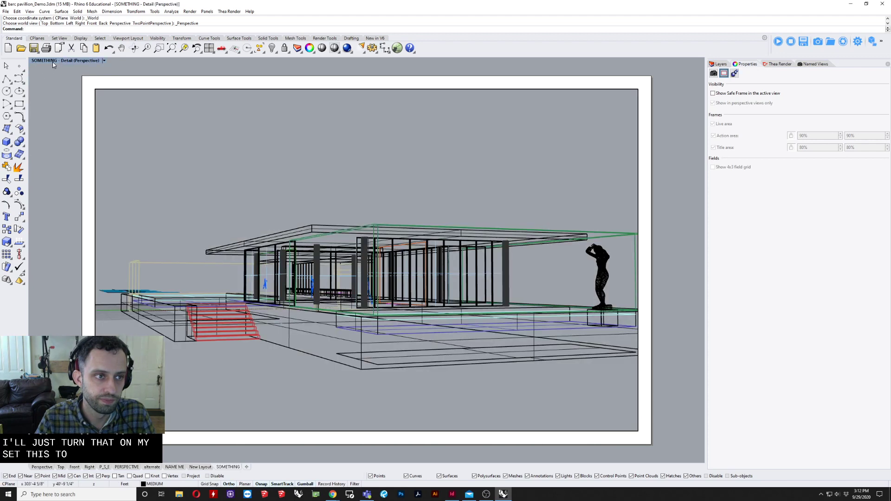
click(52, 62)
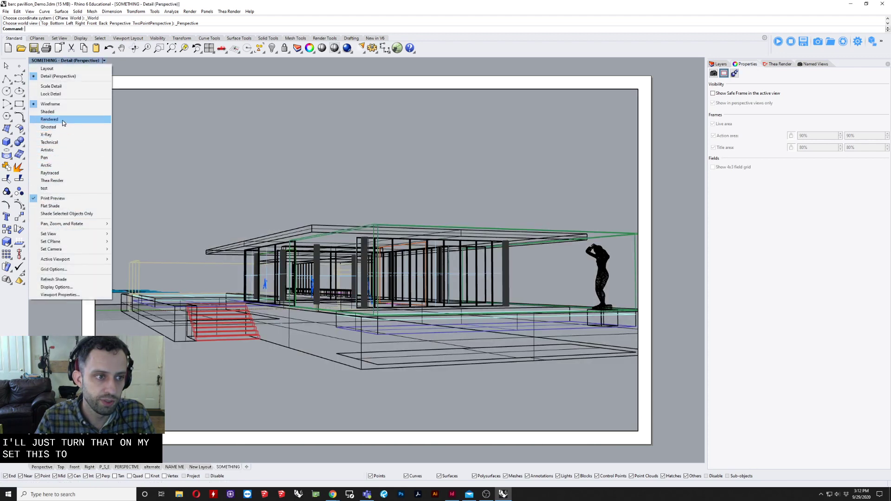
click(47, 112)
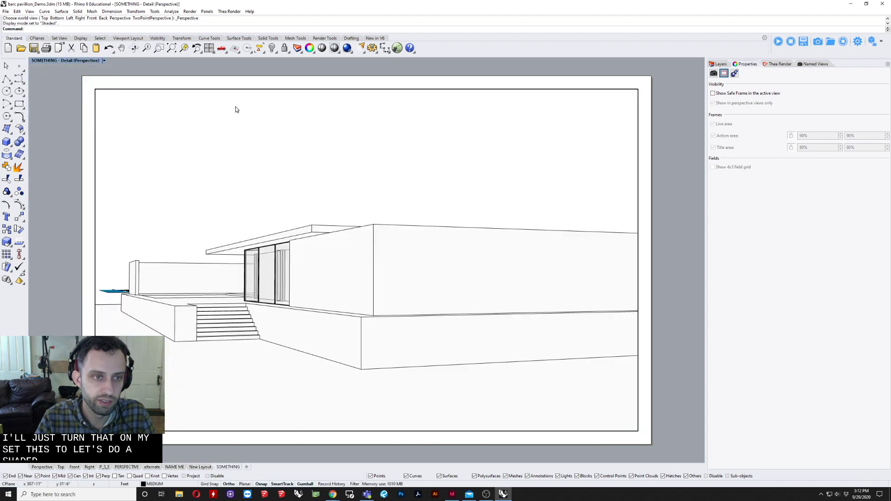
double_click(135, 145)
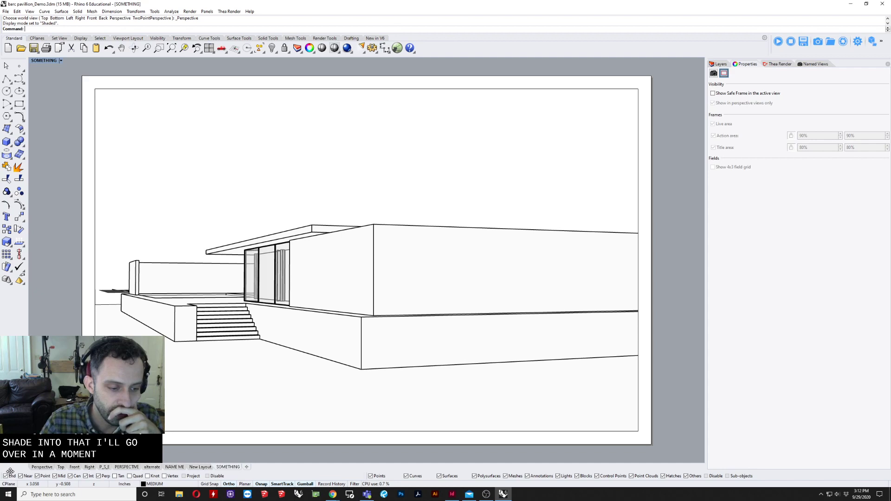
Step: Add a vertical clipping plane in the model's Perspective view, cutting across the pavilion's width between the stairs and the statue end
click(45, 468)
mouse_move(581, 186)
right_down()
mouse_move(564, 202)
mouse_move(567, 236)
mouse_move(474, 239)
right_up()
scroll(564, 241, up, 3)
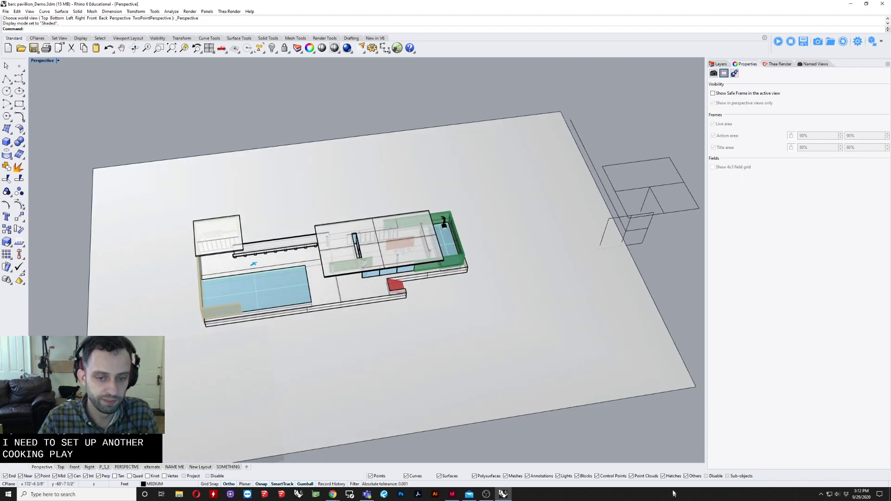
text(ippingPlane)
key(Return)
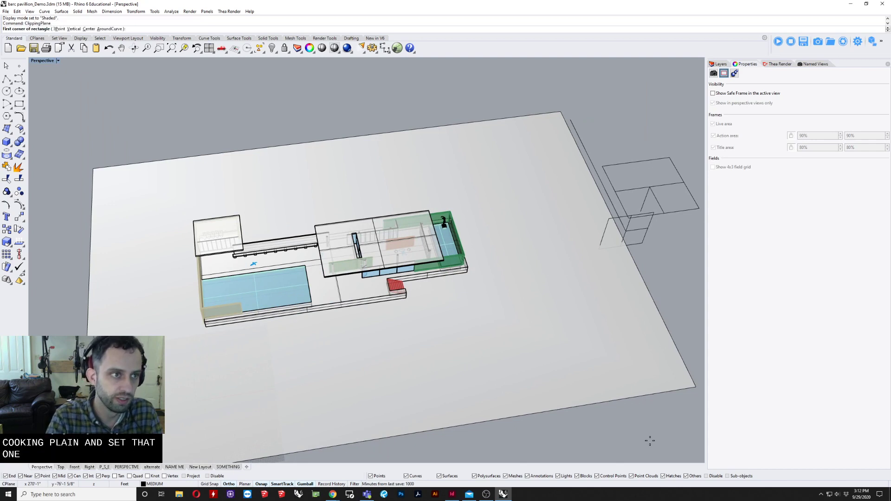
click(74, 29)
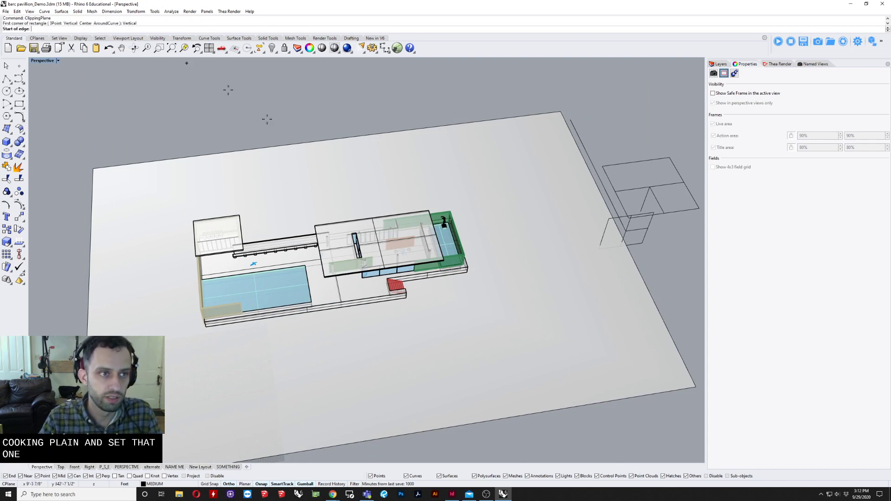
click(430, 320)
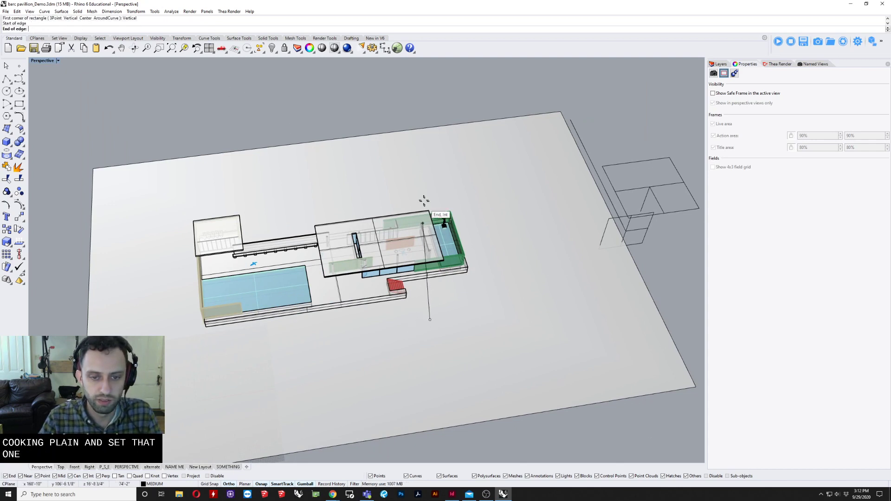
click(393, 185)
click(380, 148)
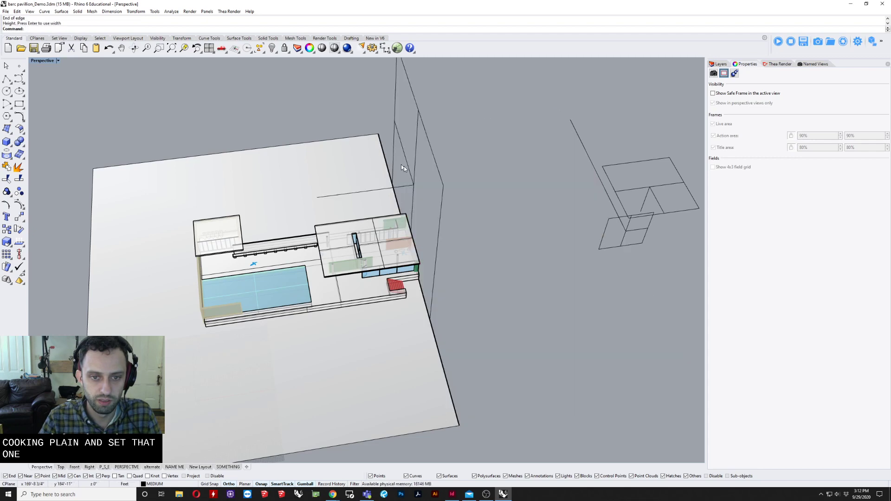
Step: Move the new vertical clipping plane sideways so it sits clear of the pavilion, beyond the edge of the ground surface
right_drag(403, 168, 307, 140)
scroll(585, 367, up, 3)
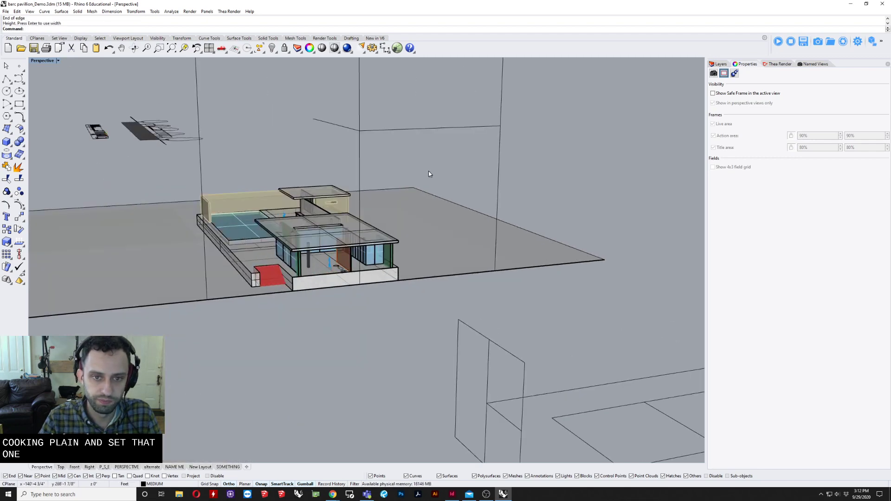
click(422, 128)
right_drag(422, 129, 416, 204)
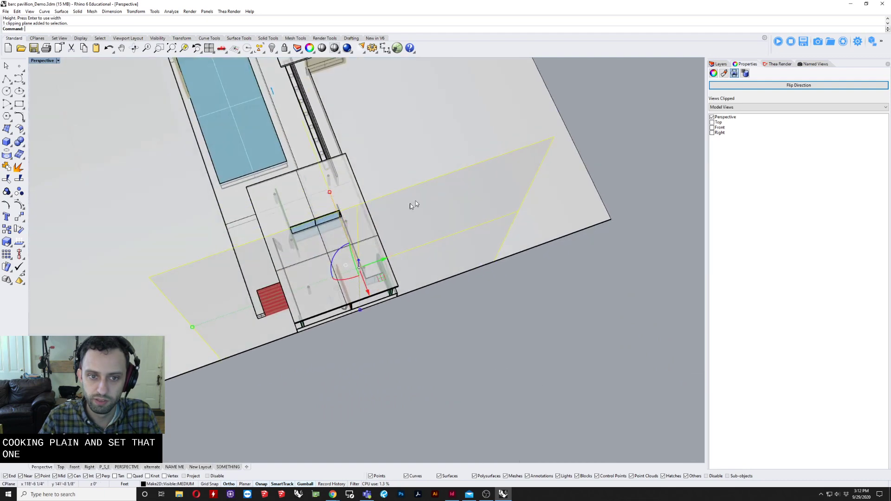
drag(380, 259, 186, 335)
key(Escape)
click(431, 241)
scroll(430, 241, down, 6)
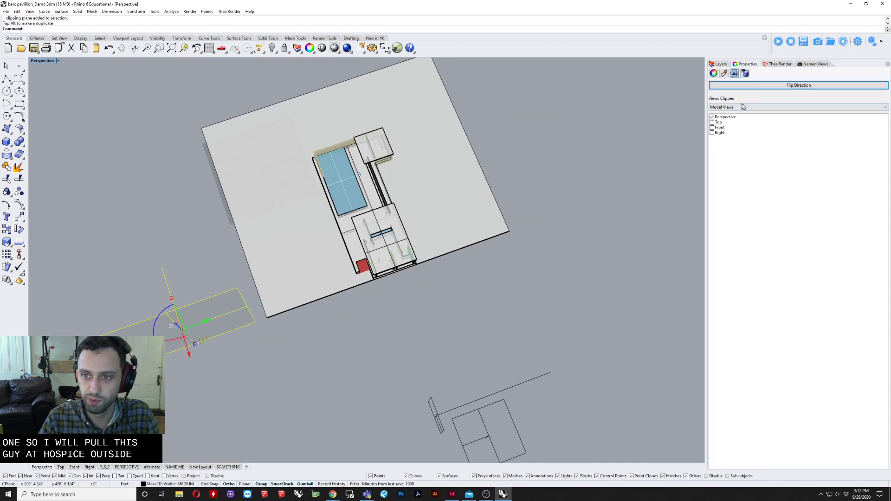
Step: Stop the clipping plane from clipping the Perspective model view and have it clip the SOMETHING layout's Perspective detail instead
click(713, 117)
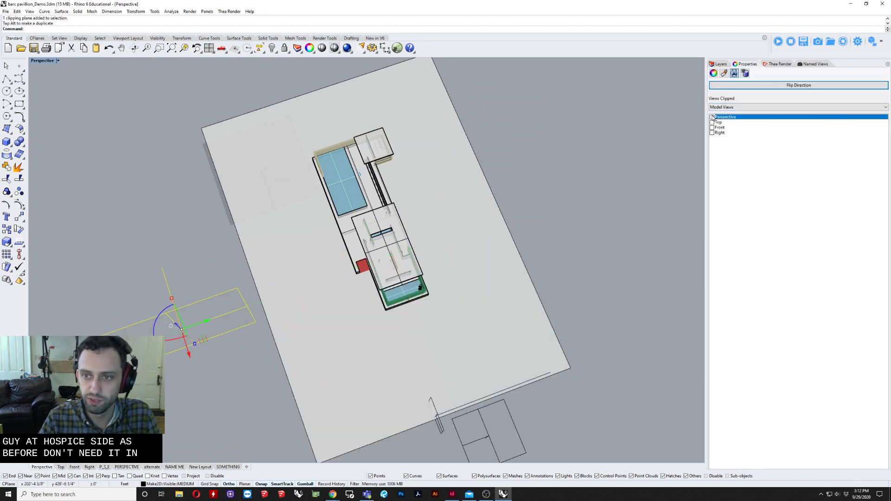
click(724, 107)
click(724, 119)
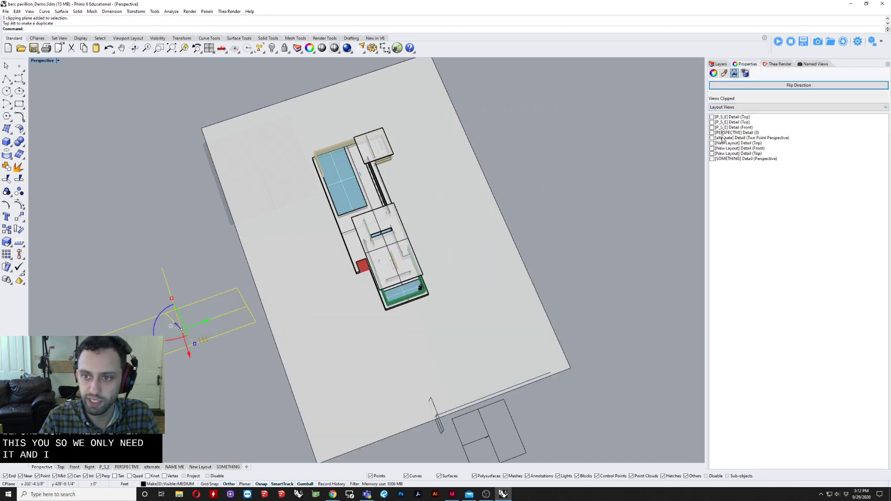
click(713, 158)
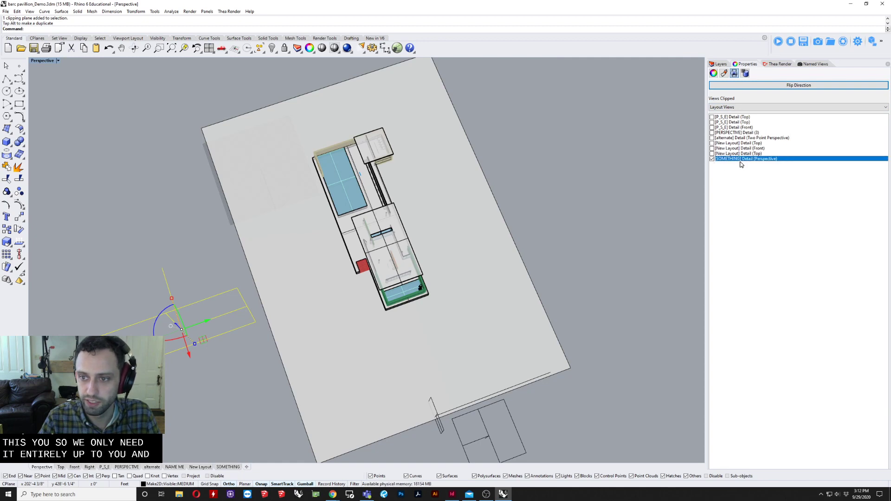
click(565, 202)
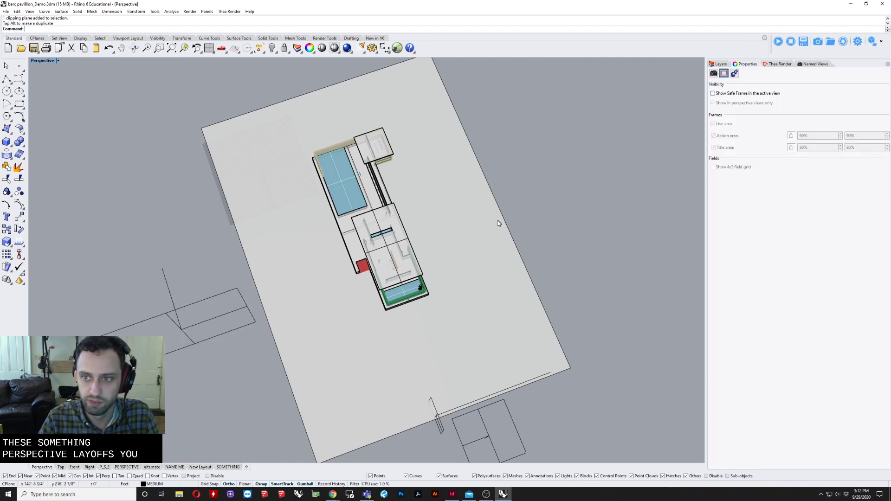
Step: In the SOMETHING layout, reframe the perspective detail closer to the pavilion at about the height of the figures
click(227, 467)
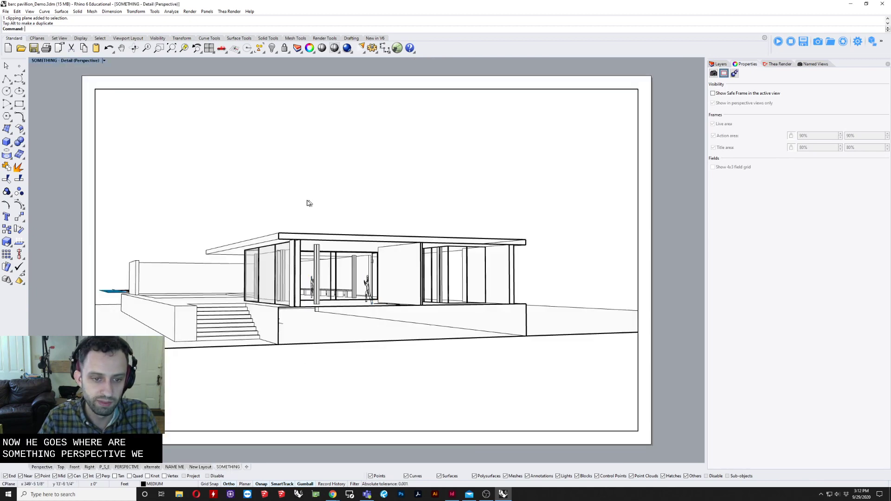
right_drag(308, 201, 415, 263)
scroll(450, 254, up, 6)
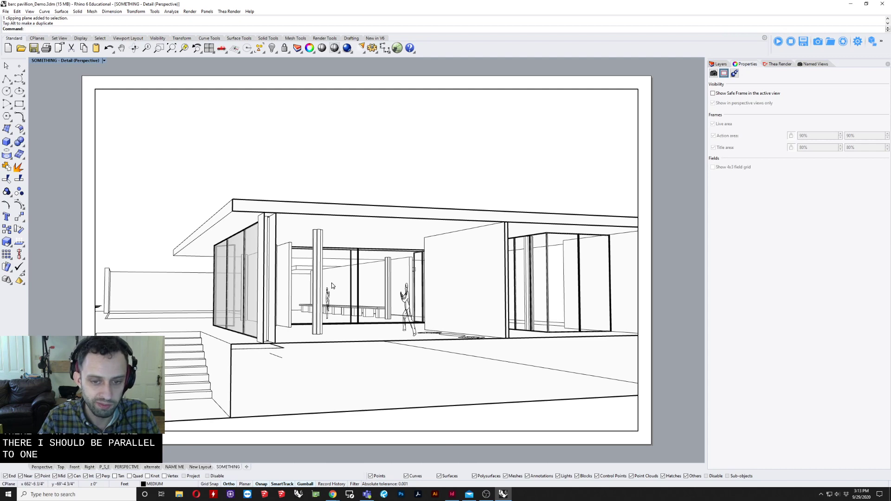
shift+right_drag(333, 286, 331, 289)
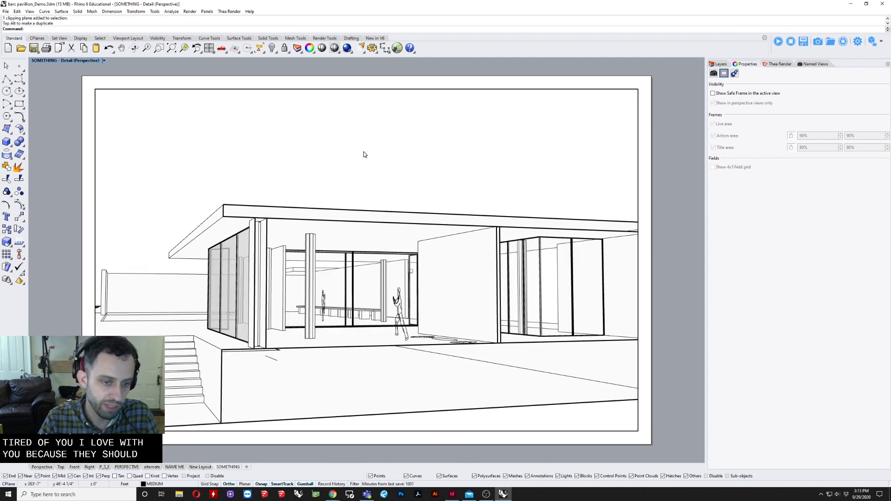
scroll(371, 303, down, 2)
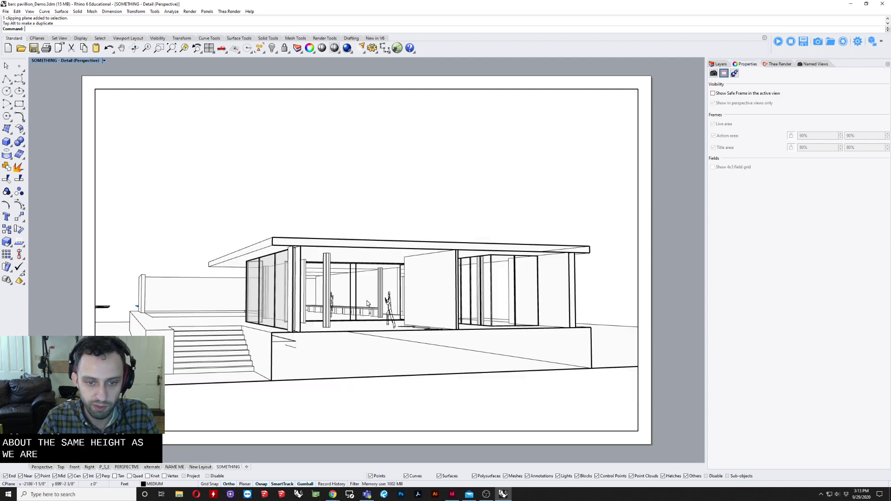
scroll(366, 303, up, 3)
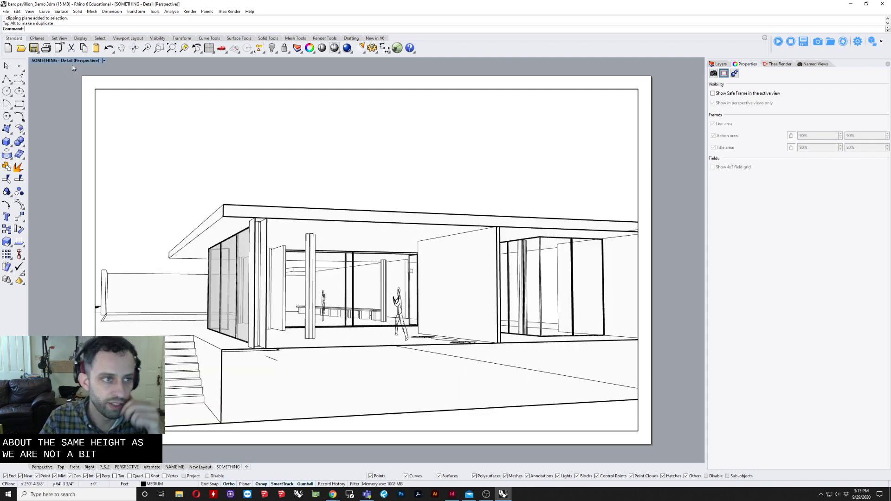
Step: Shorten the detail camera's lens with ZoomLens for a more dramatic wide-angle perspective, and reframe the pavilion
click(60, 60)
mouse_move(58, 235)
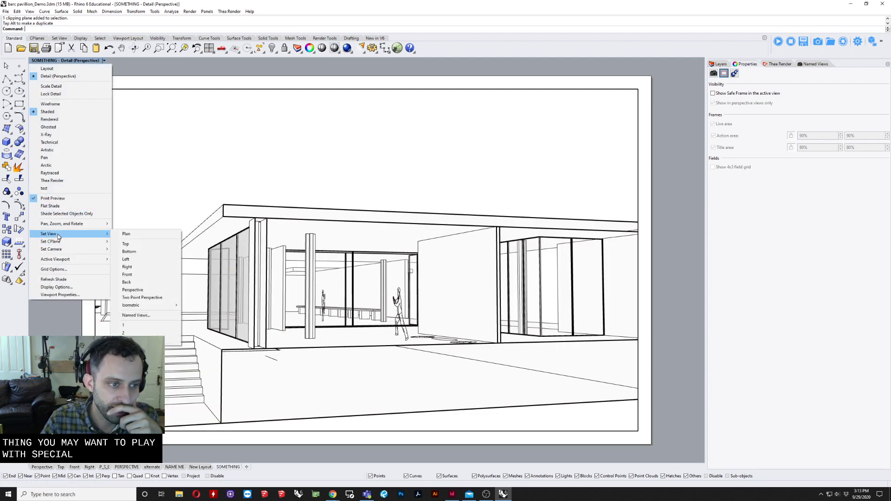
mouse_move(87, 250)
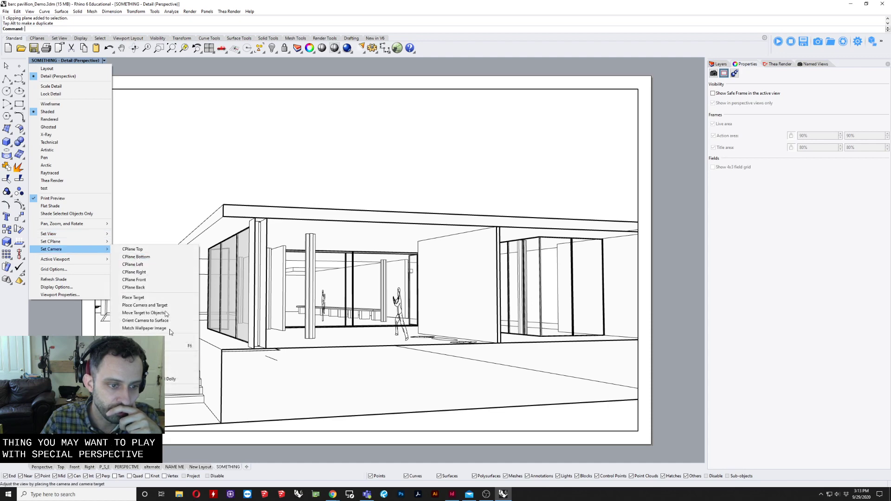
click(168, 374)
mouse_move(385, 288)
mouse_down()
mouse_move(386, 359)
mouse_move(382, 285)
mouse_up()
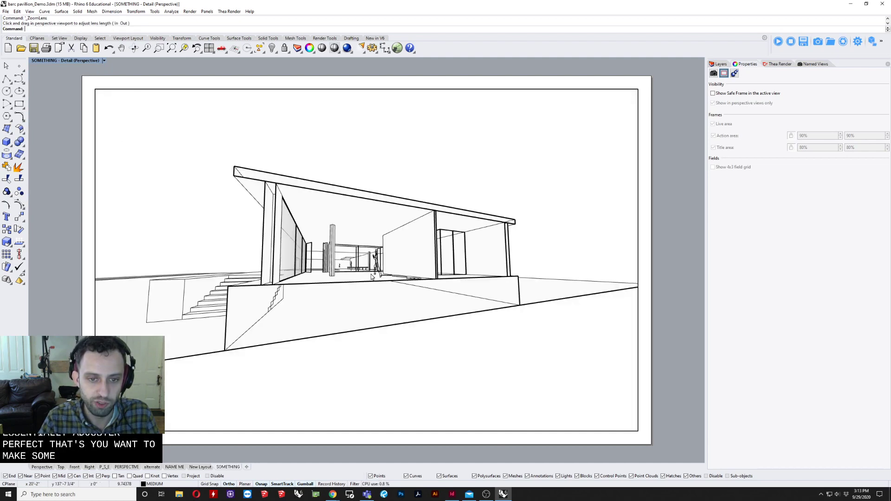
key(Return)
shift+right_drag(382, 287, 382, 287)
scroll(381, 282, up, 5)
scroll(381, 280, down, 5)
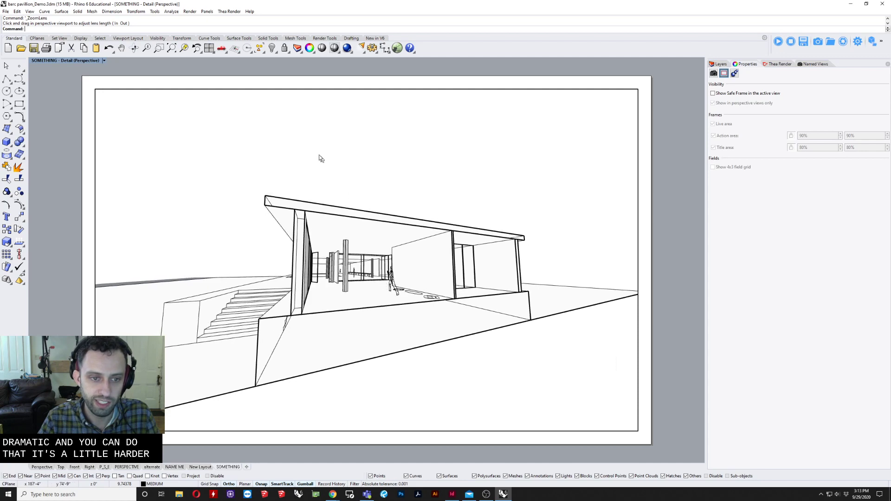
Step: Set the detail's view to Two Point Perspective, reframe the pavilion with the stairs in view, and return to the layout
click(91, 61)
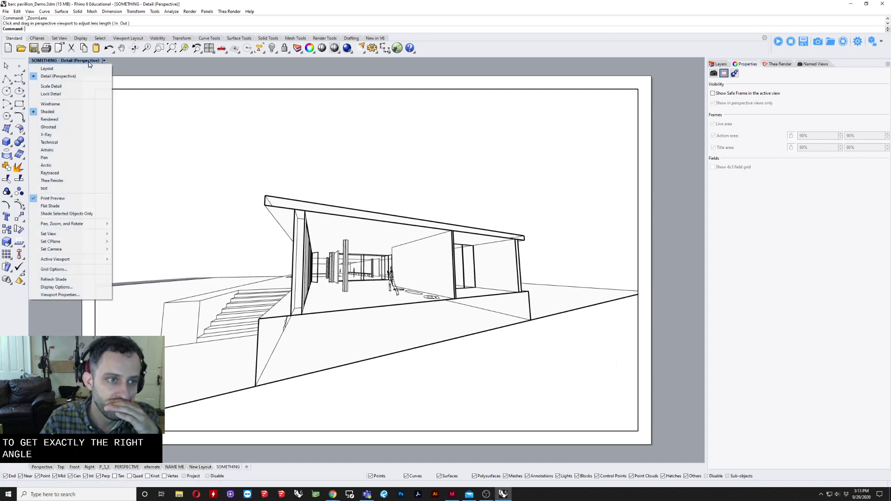
mouse_move(82, 232)
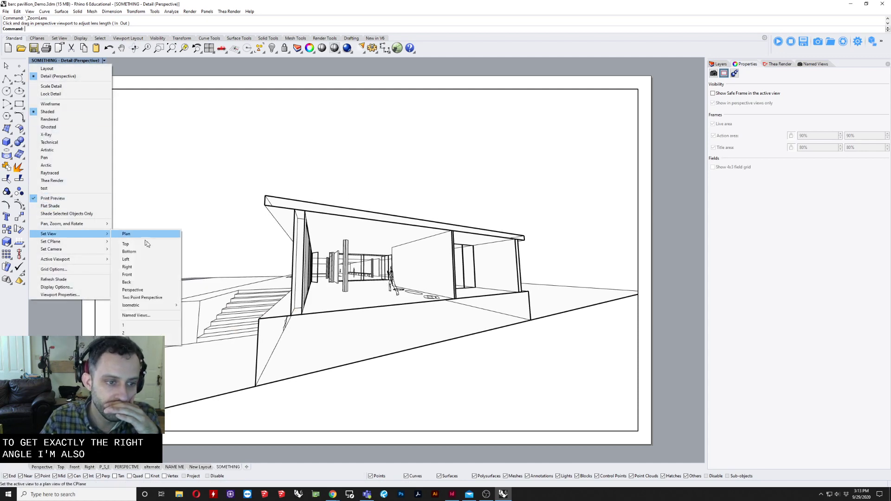
click(147, 296)
right_drag(364, 221, 356, 278)
scroll(355, 275, up, 4)
scroll(354, 276, down, 4)
scroll(356, 276, up, 4)
scroll(357, 273, down, 4)
double_click(362, 178)
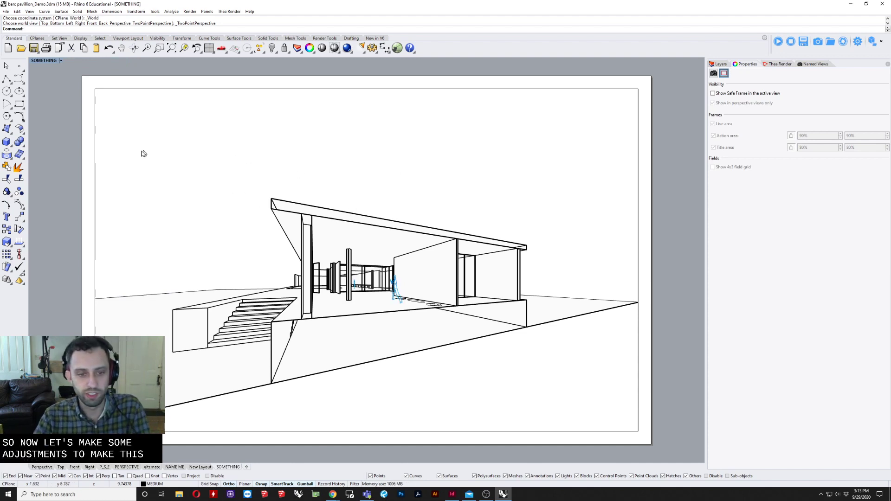
Step: Reactivate the detail and set the Shaded display mode's solid background color to Orange in the display options
double_click(120, 124)
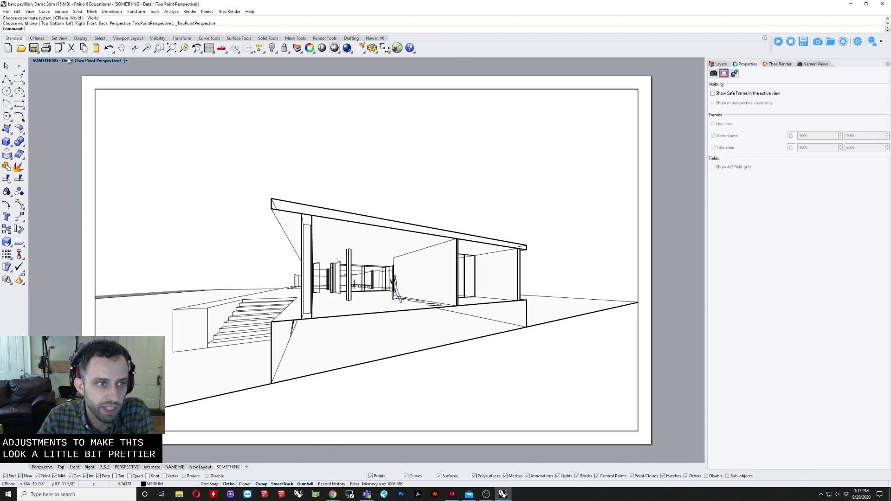
click(66, 60)
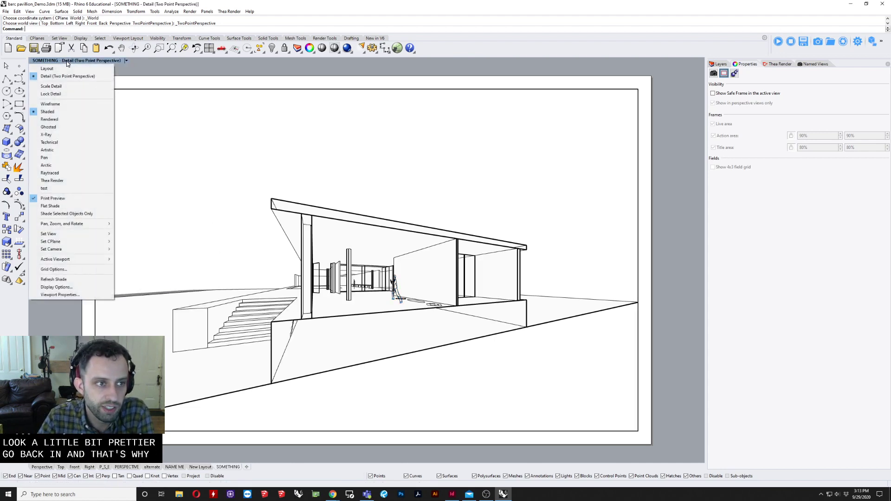
click(56, 287)
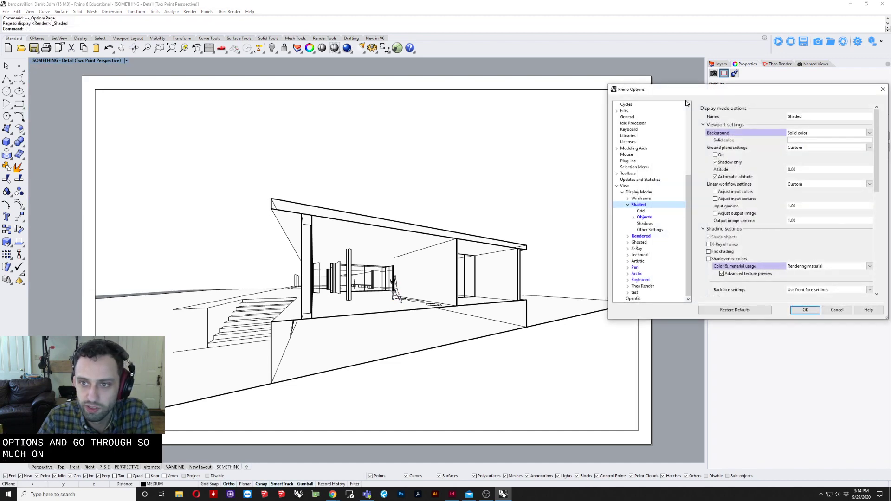
drag(691, 93, 429, 112)
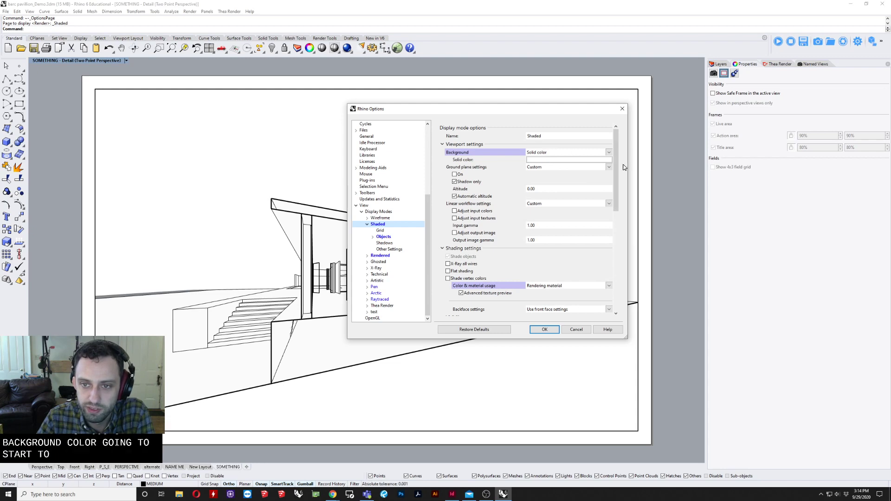
click(545, 159)
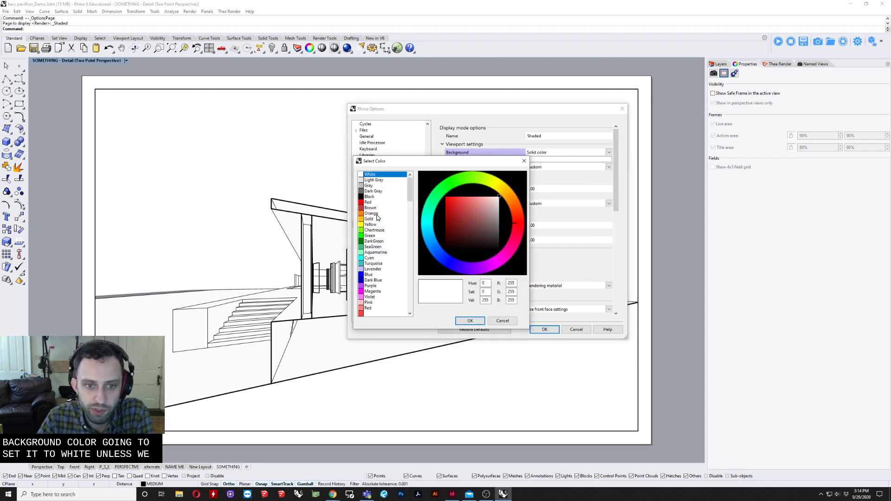
click(371, 213)
click(470, 321)
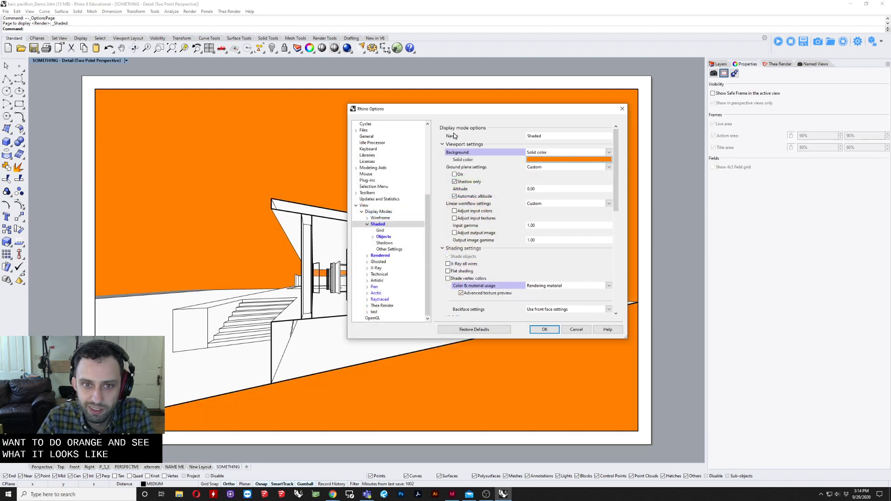
drag(442, 110, 523, 87)
Step: Try Object's color and Single color for all objects as the Shaded mode's color and material usage, then restore Rendering material
drag(699, 151, 700, 178)
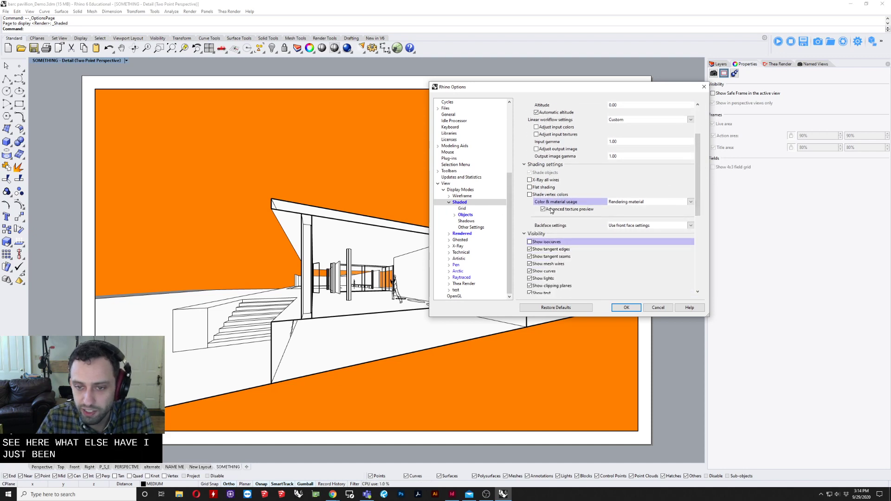
click(621, 204)
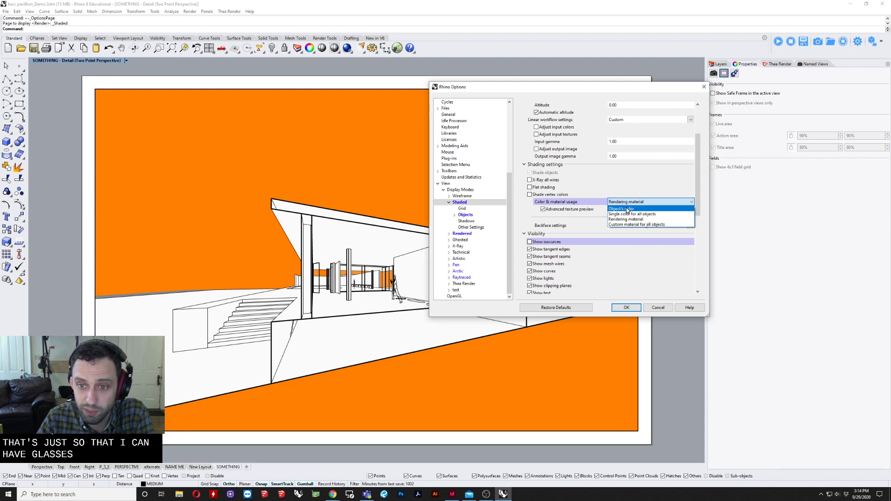
click(627, 208)
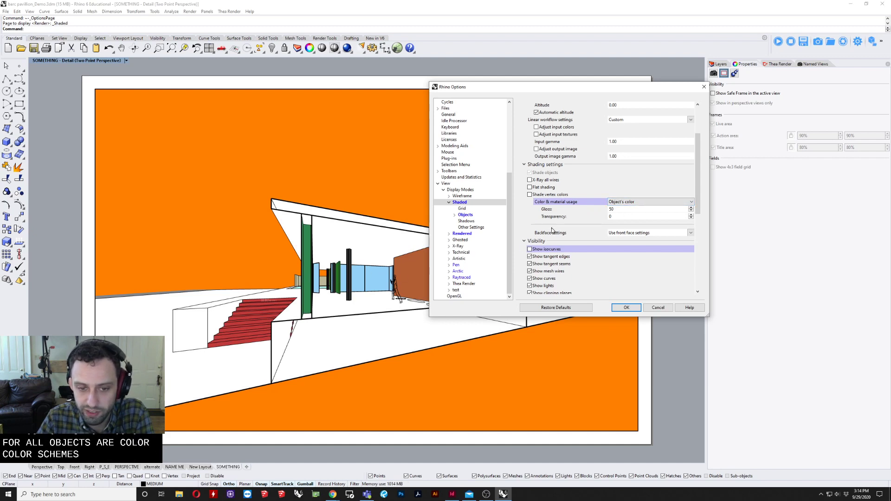
click(635, 202)
click(627, 222)
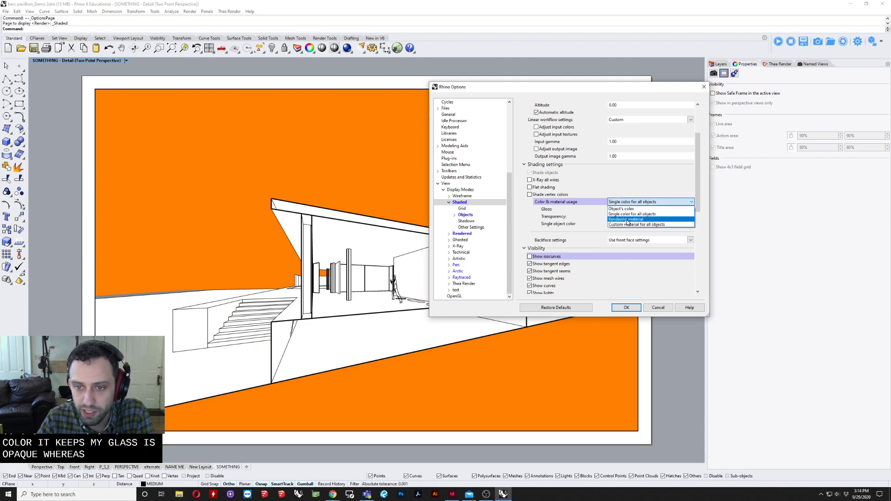
click(627, 220)
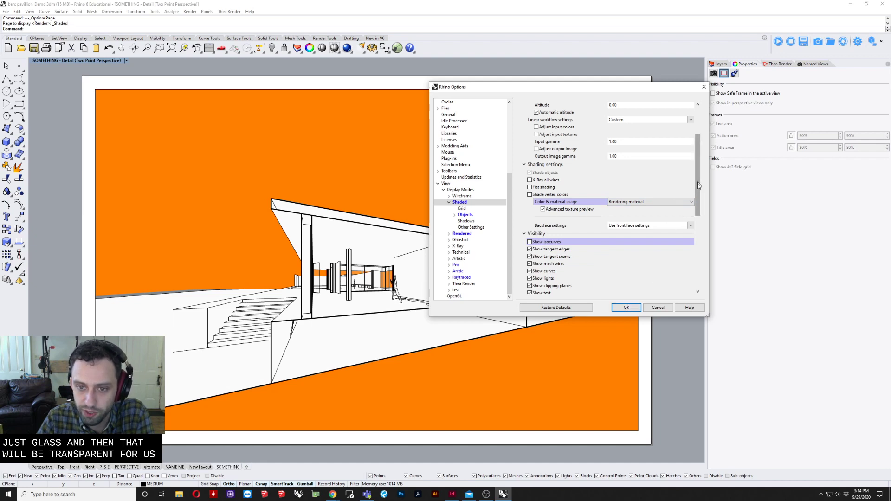
Step: Toggle the Shaded mode's isocurves on and off to compare the linework, leaving them hidden
scroll(698, 182, down, 2)
click(530, 191)
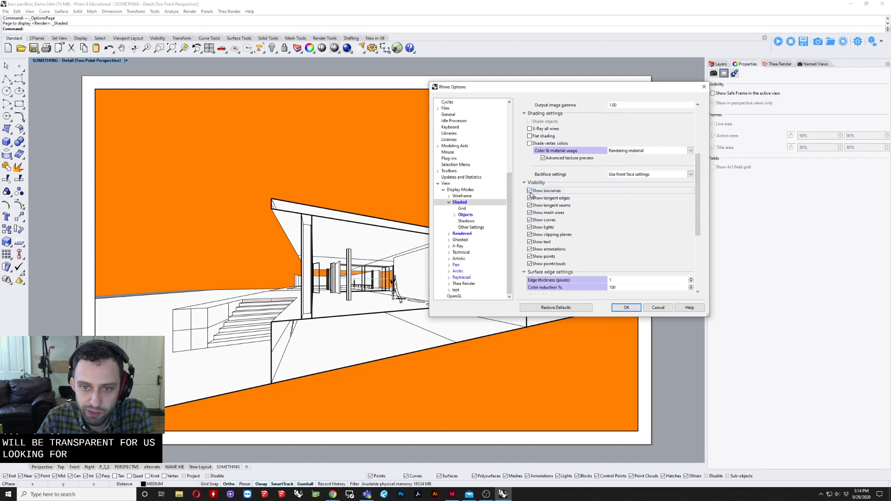
click(530, 191)
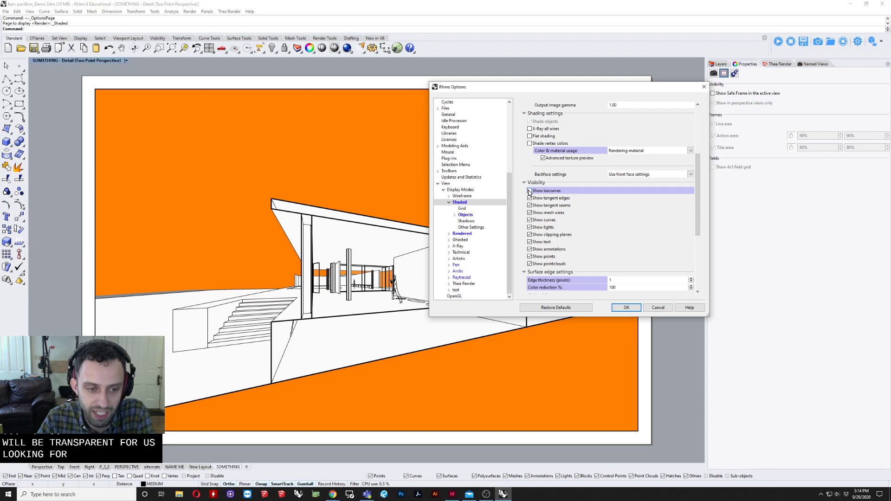
click(530, 191)
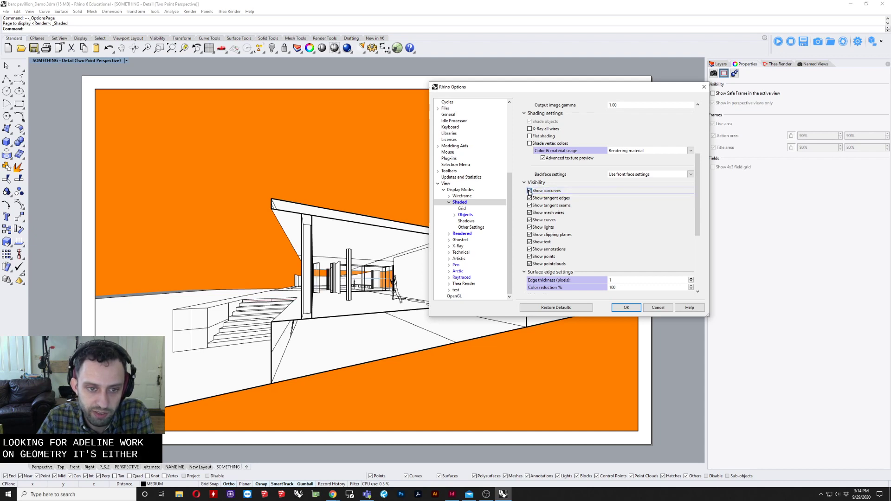
click(530, 191)
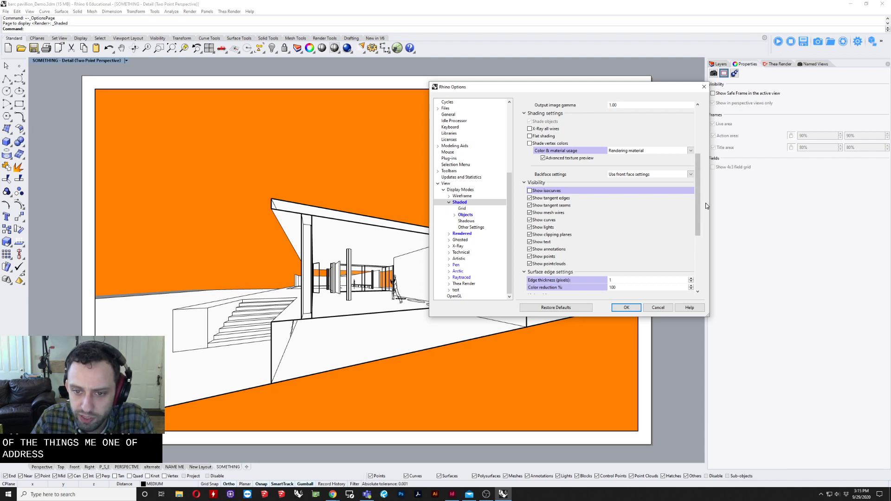
scroll(701, 212, down, 3)
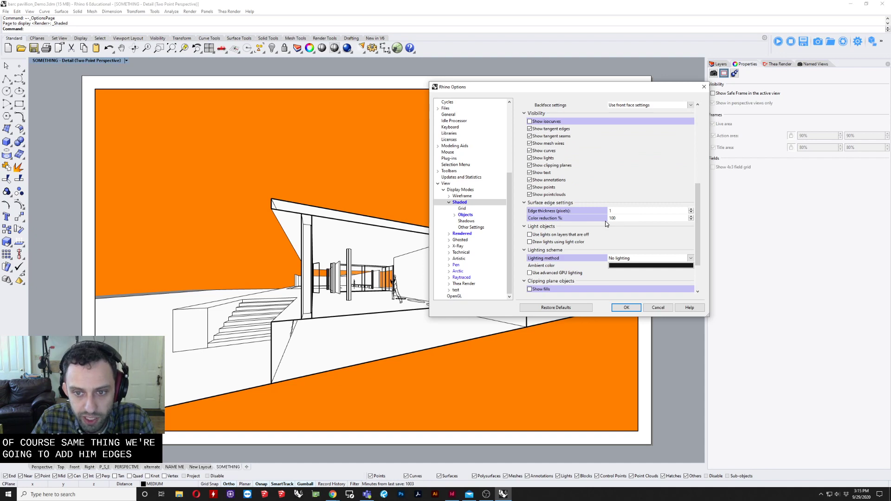
Step: Try Default lighting, Scene lighting and Ambient occlusion as the Shaded mode's lighting method, then restore No lighting
drag(697, 219, 699, 234)
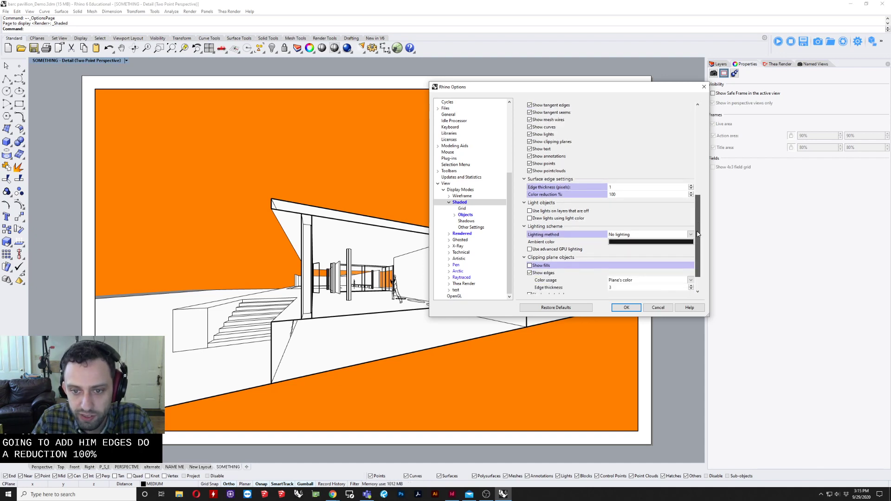
click(635, 235)
click(633, 245)
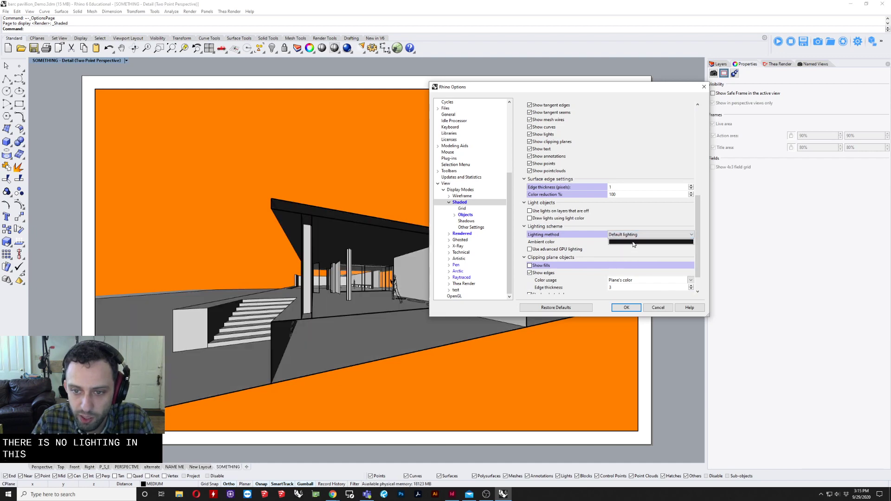
drag(580, 87, 692, 81)
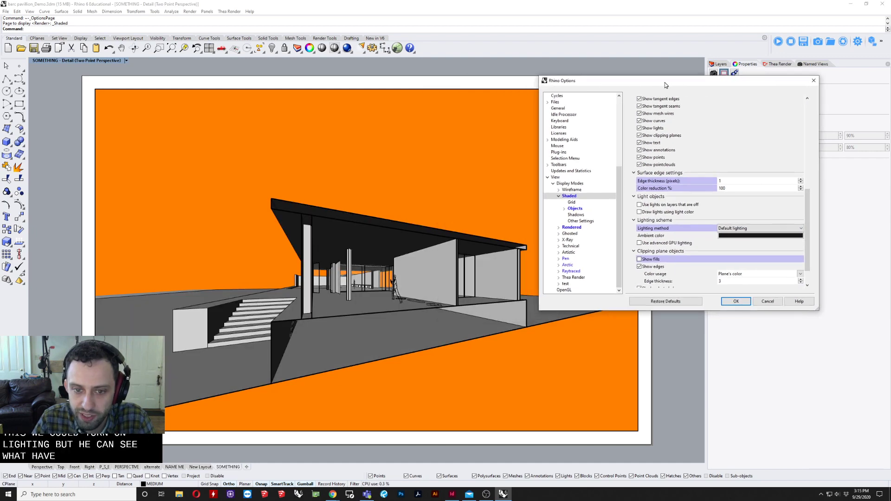
click(760, 231)
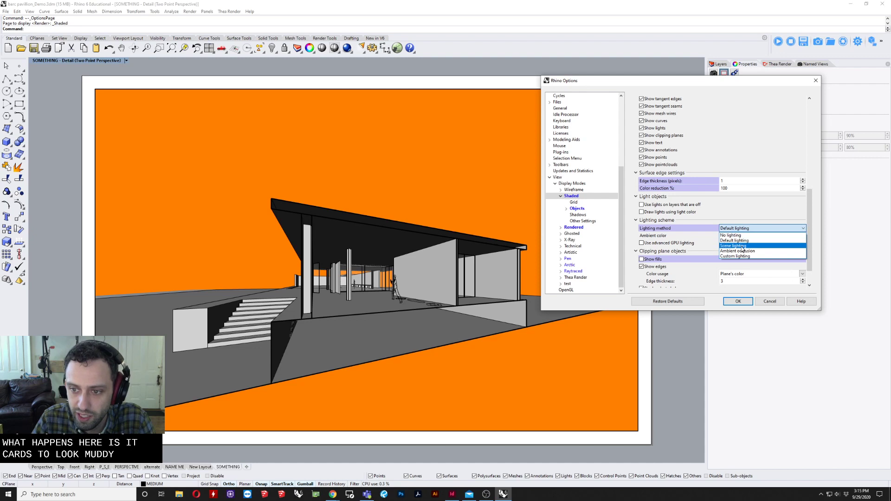
click(743, 245)
click(746, 229)
click(739, 250)
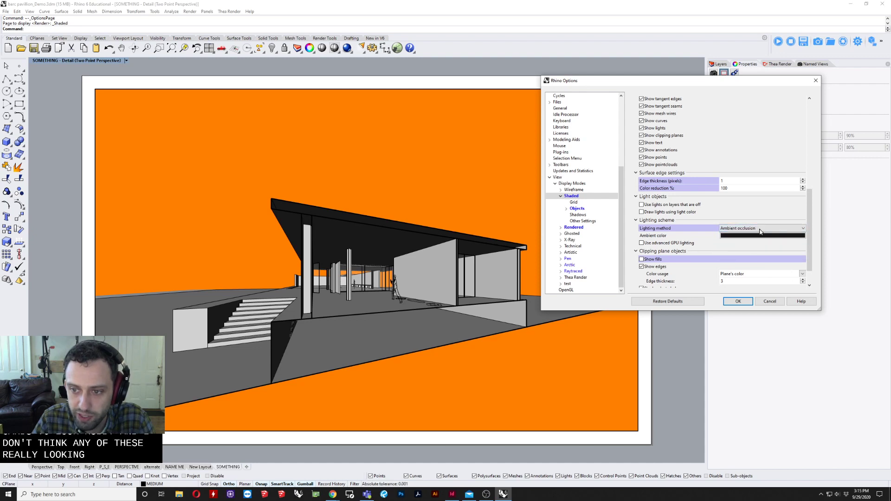
click(753, 231)
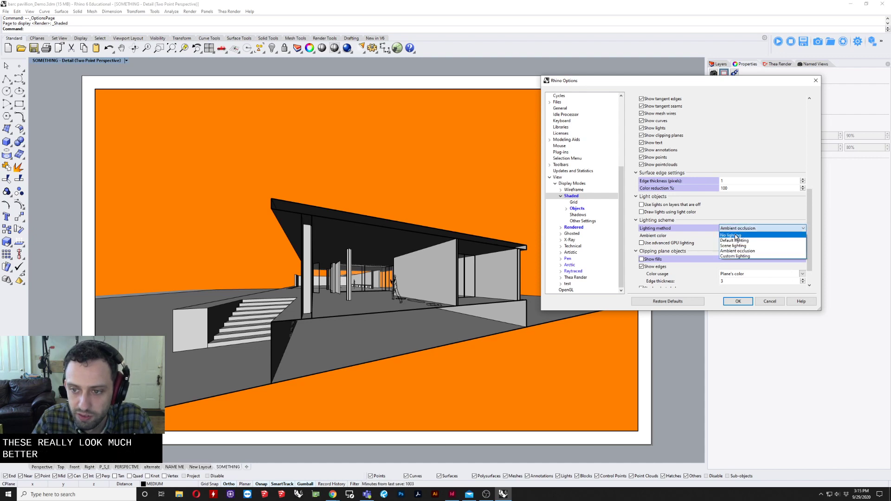
click(746, 235)
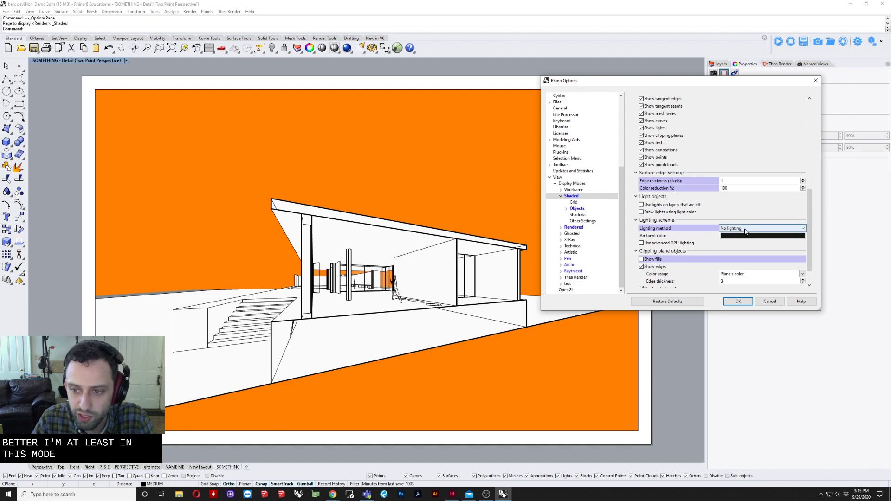
Step: Turn on clipping plane fills for the Shaded mode and accept the options
scroll(808, 233, down, 2)
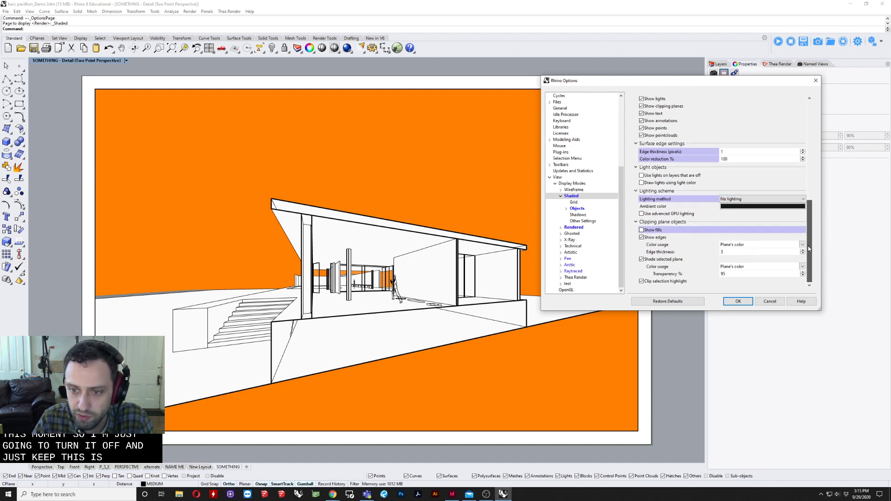
click(642, 230)
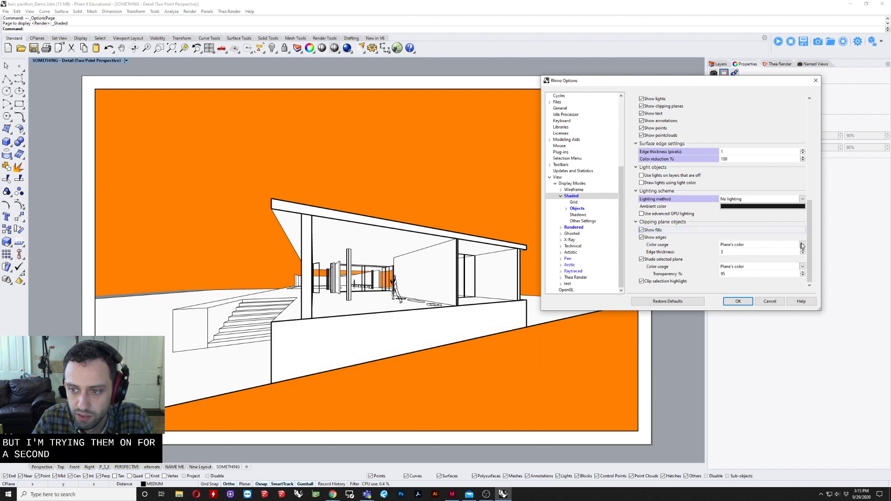
click(745, 302)
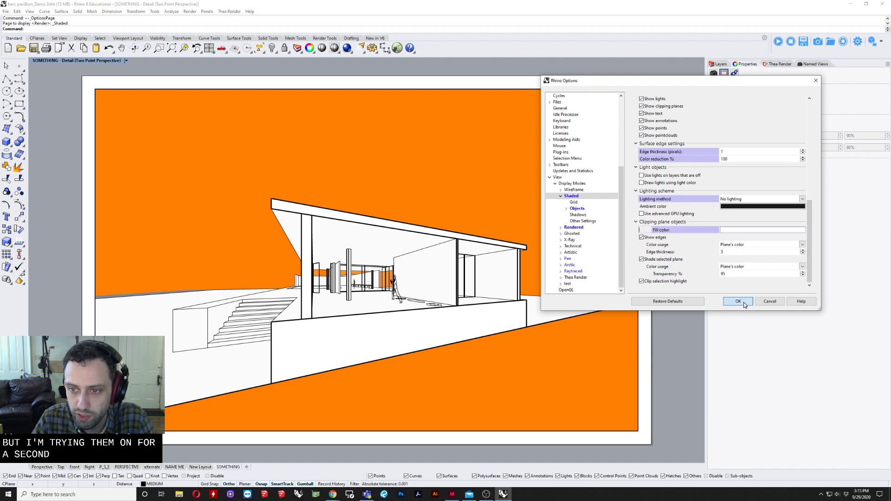
Step: Reopen the detail's display options and set the clipping plane edges' color usage to Solid color
click(80, 62)
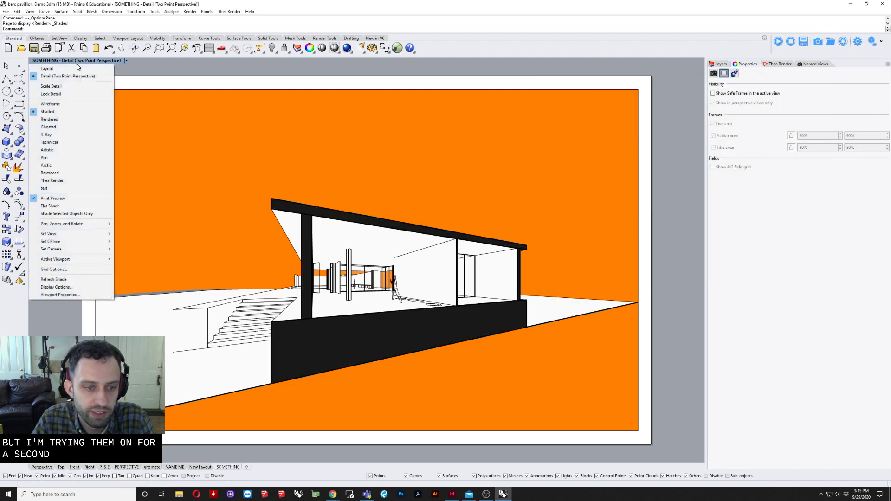
click(65, 286)
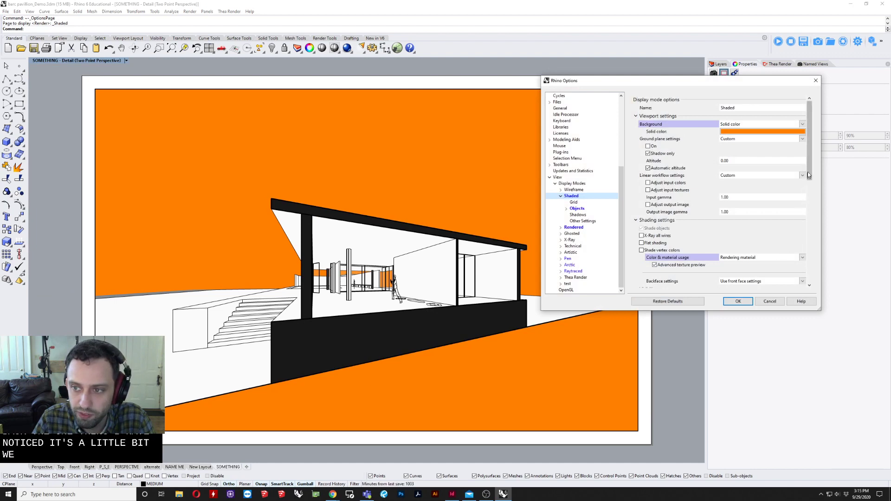
drag(811, 173, 805, 277)
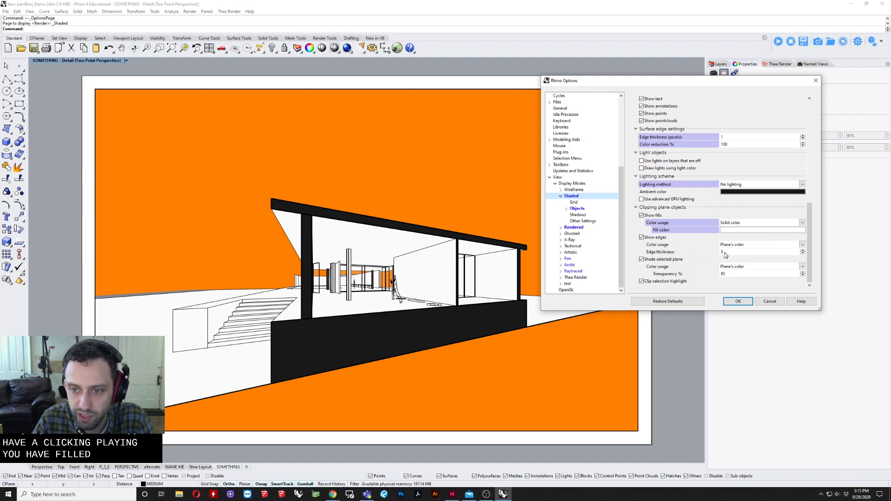
click(752, 245)
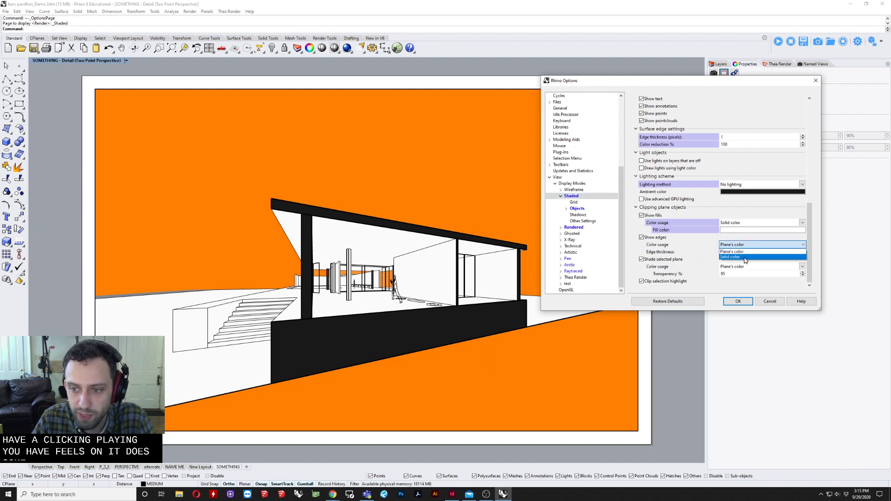
click(743, 262)
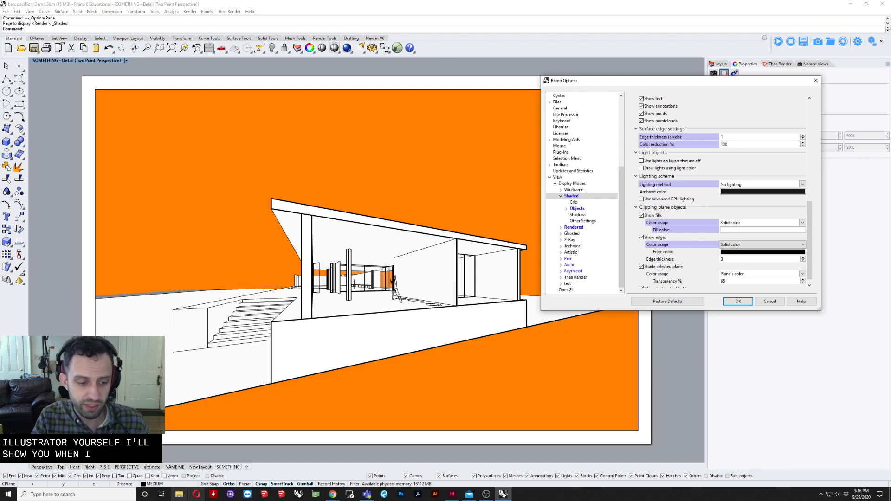
Step: Switch to File Explorer and open barc pavillion_Demo_007.pdf from the test folder inside Assignment 5.0
click(179, 494)
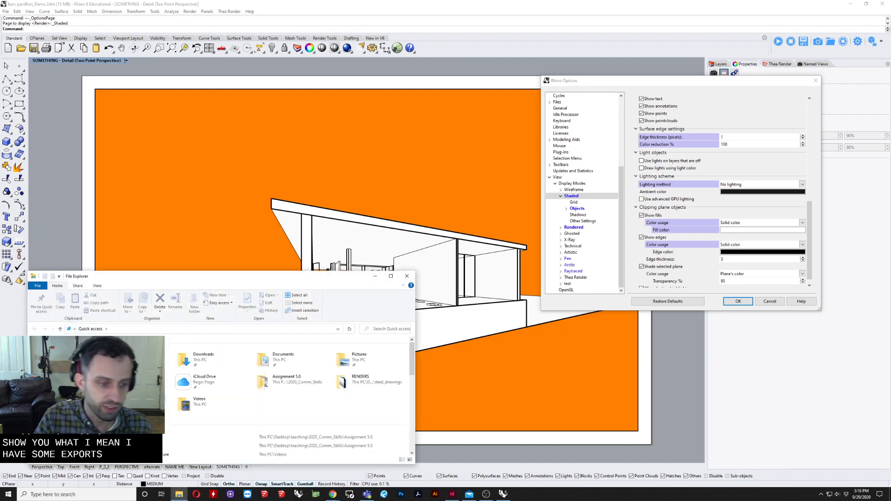
right_click(166, 415)
click(172, 401)
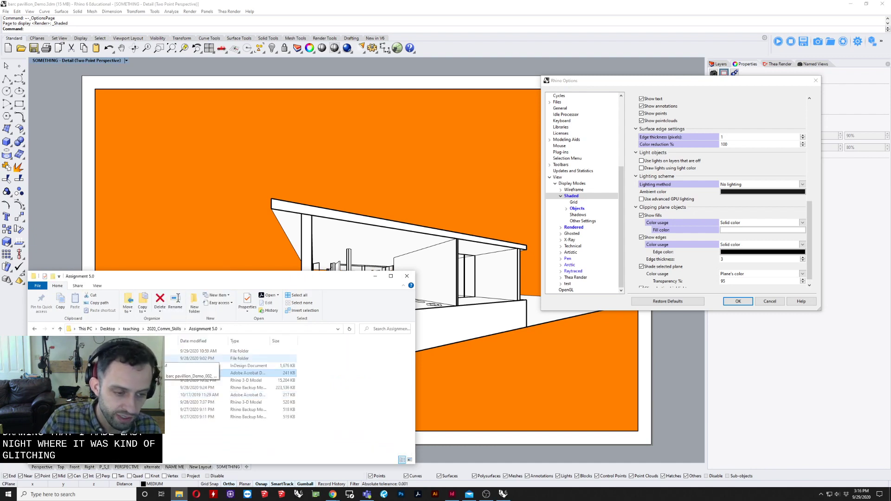
double_click(132, 352)
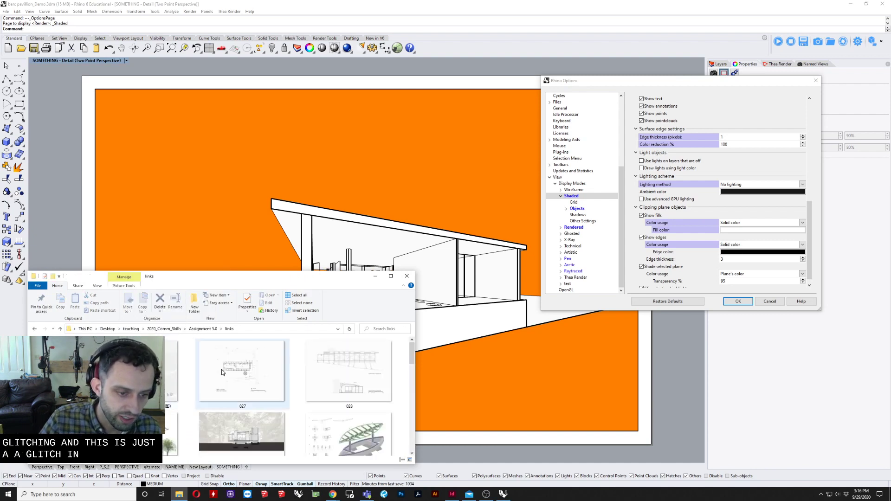
click(36, 330)
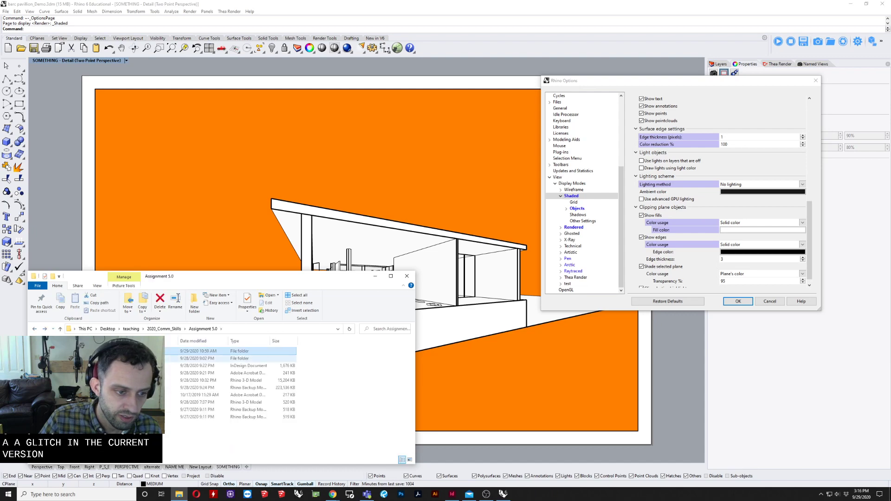
double_click(134, 359)
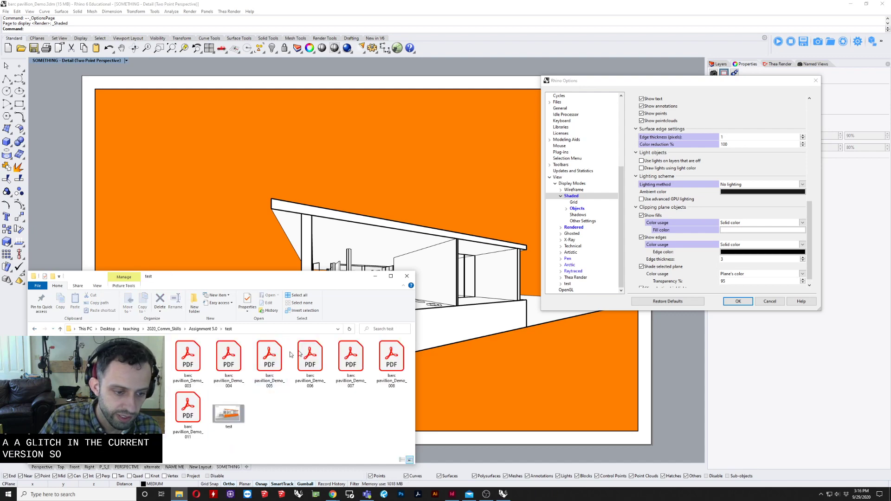
double_click(351, 358)
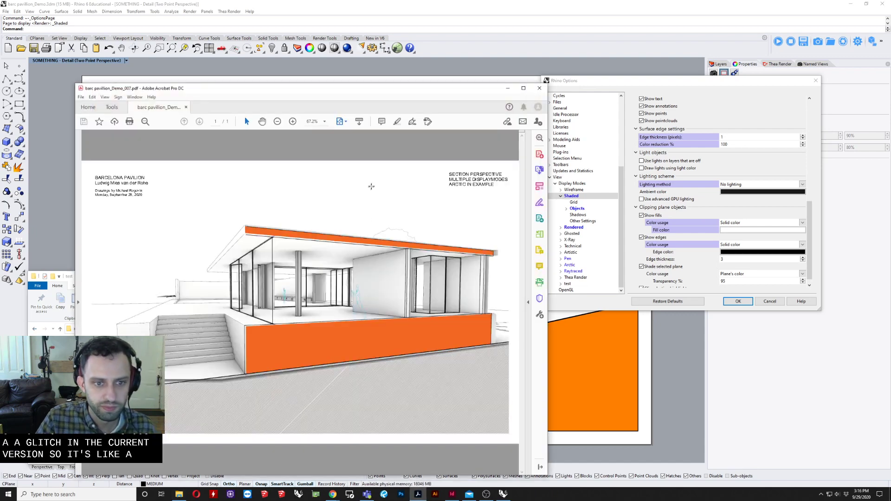
Step: Examine the alignment of the orange section fill with the linework at the roof edge, then close the PDF
click(293, 122)
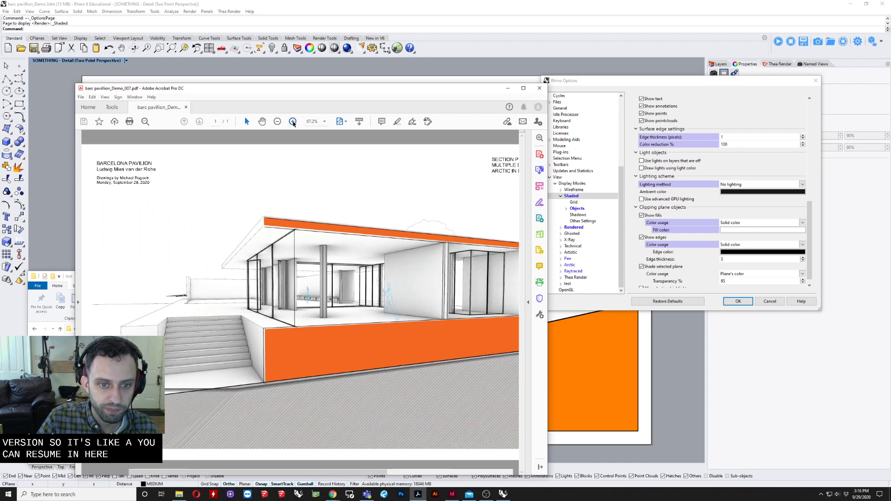
click(293, 123)
click(293, 122)
click(293, 123)
middle_drag(513, 236, 214, 211)
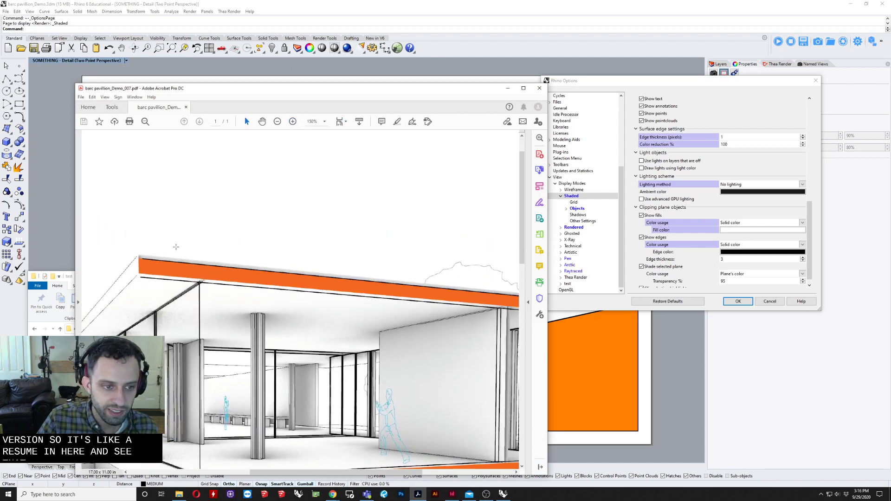
click(293, 124)
click(294, 124)
scroll(333, 307, down, 3)
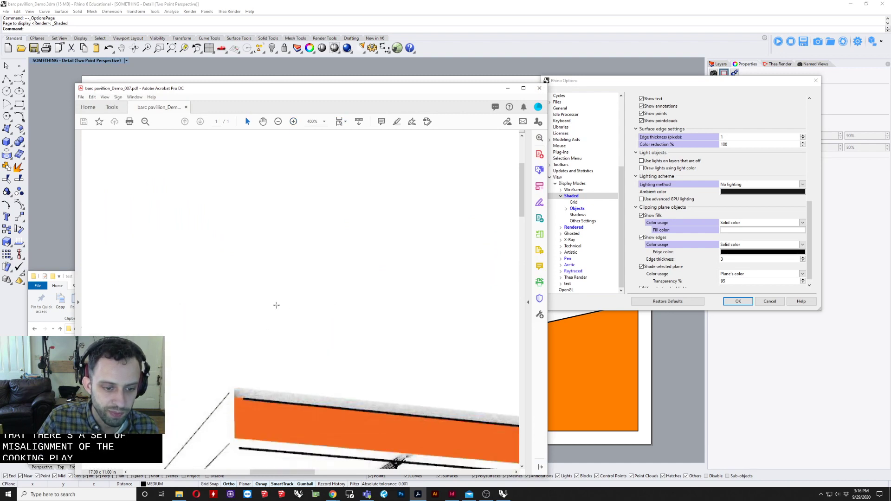
scroll(277, 305, down, 5)
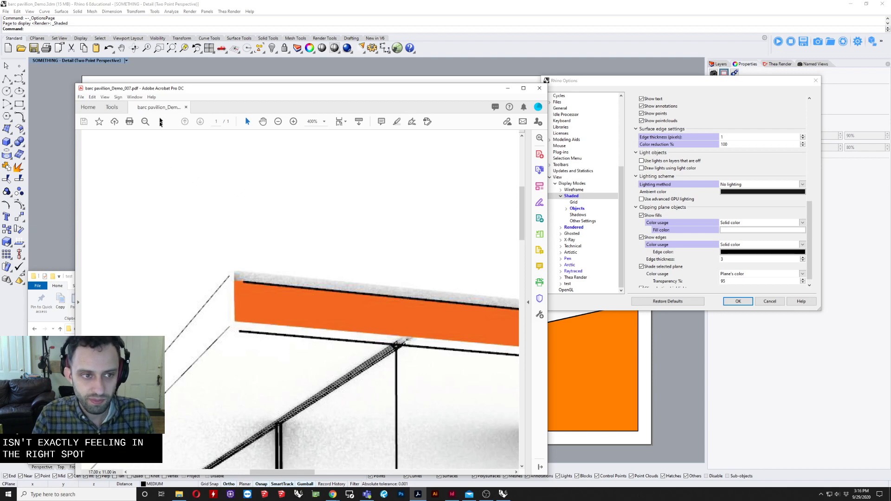
click(277, 122)
click(278, 122)
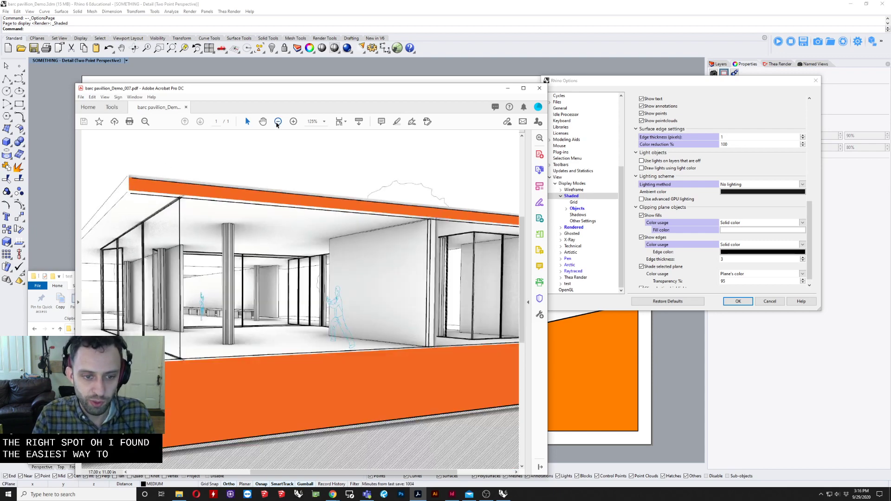
click(277, 121)
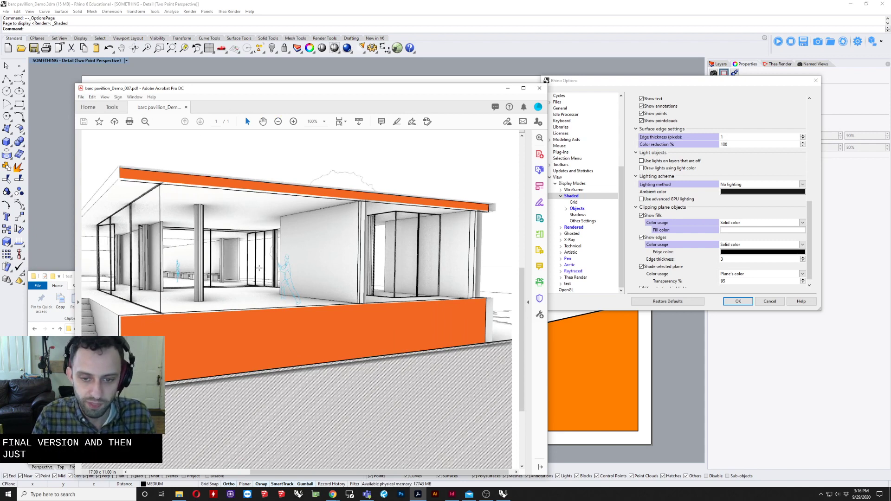
click(540, 88)
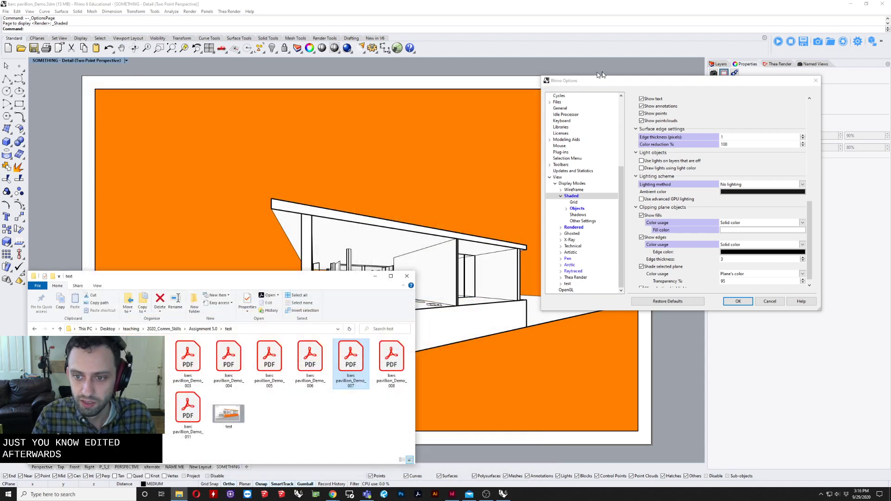
Step: Set the Shaded mode's clipping plane fill color to a dark teal green in the Rhino options
click(739, 230)
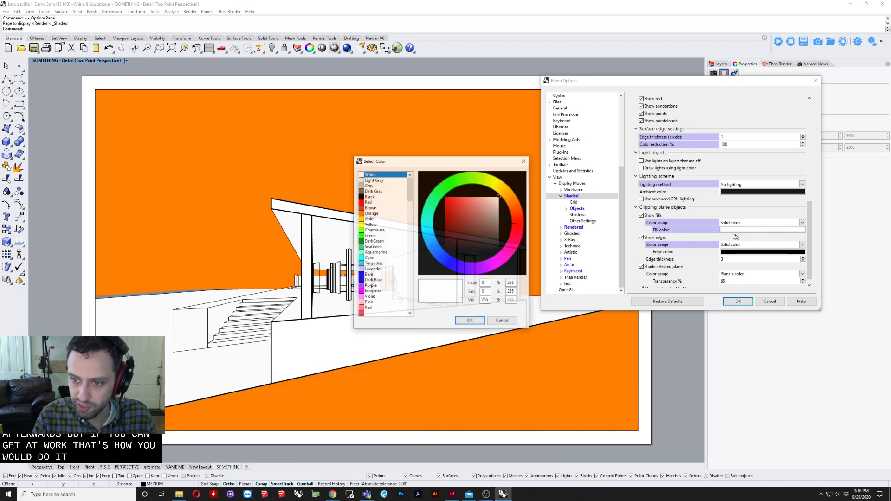
click(483, 221)
click(432, 212)
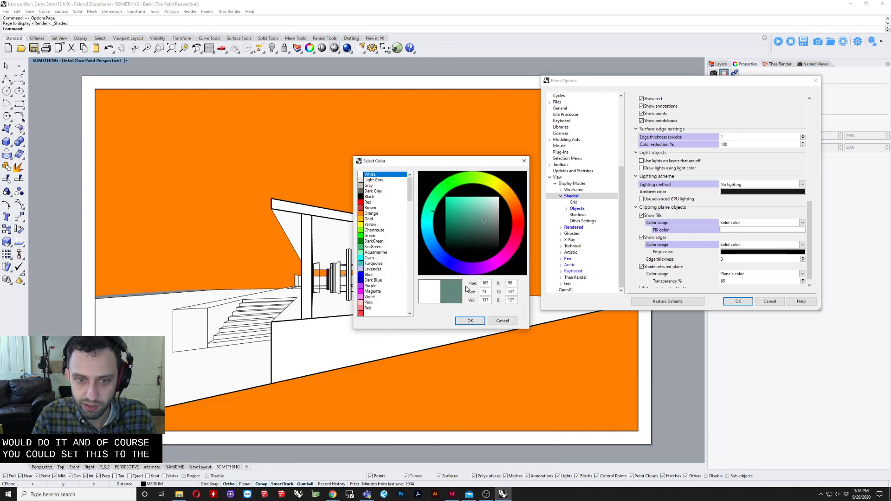
click(446, 225)
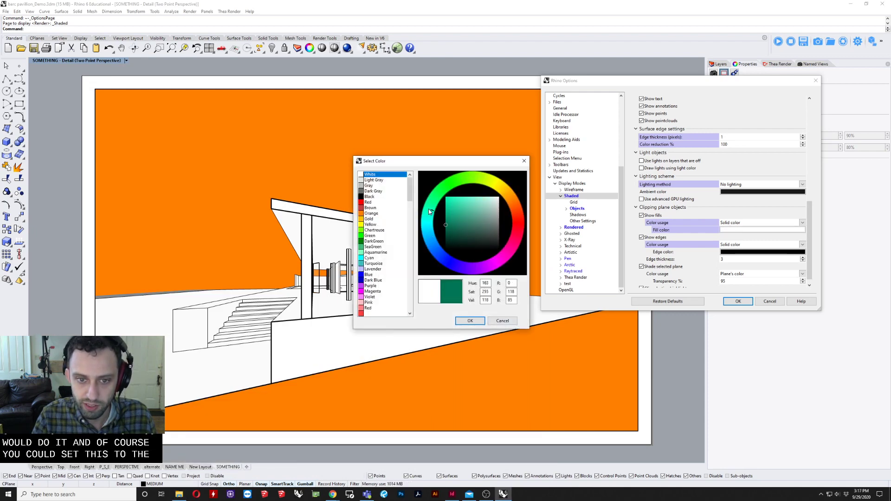
click(468, 321)
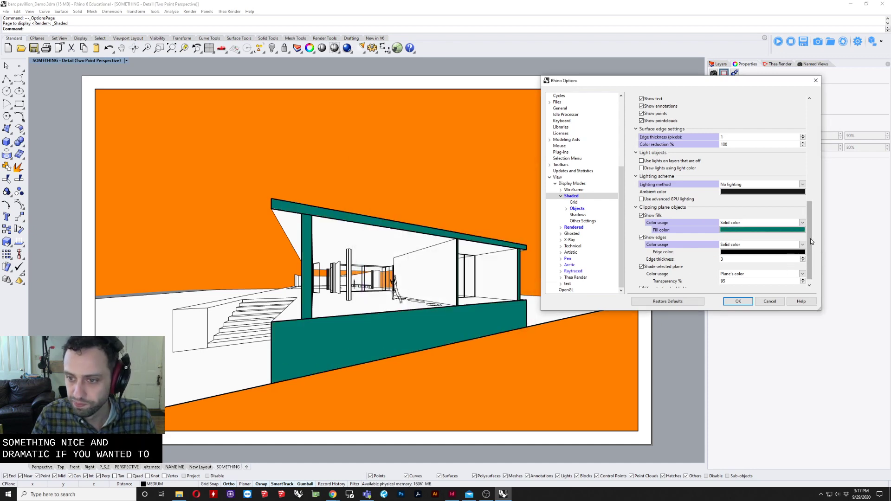
Step: Set the Shaded mode's single curve color to a bright pinkish red (RGB 255, 0, 57)
drag(811, 239, 813, 228)
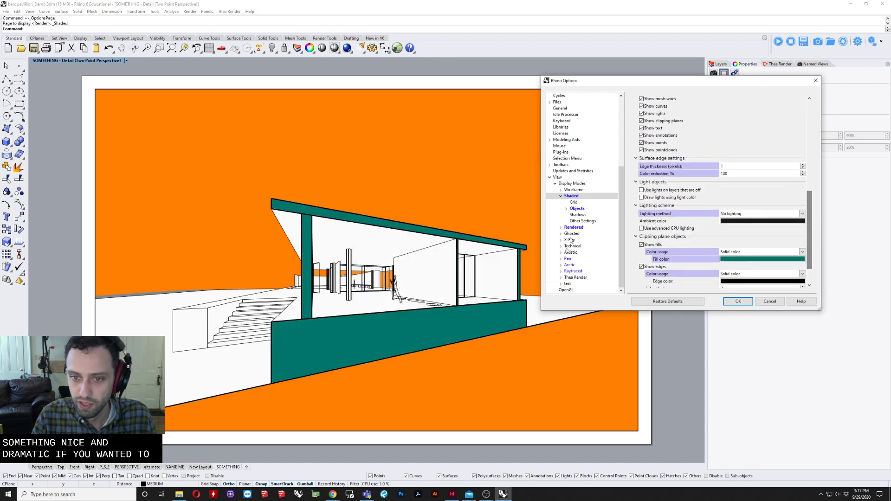
click(568, 209)
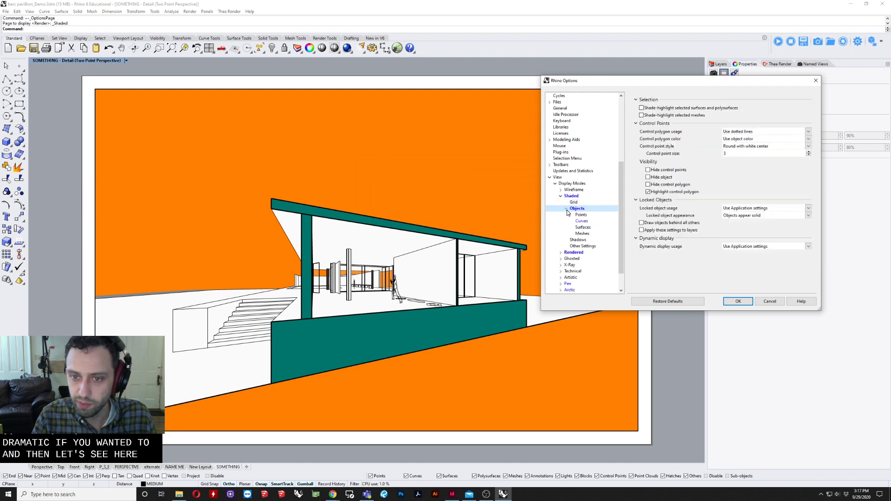
click(582, 221)
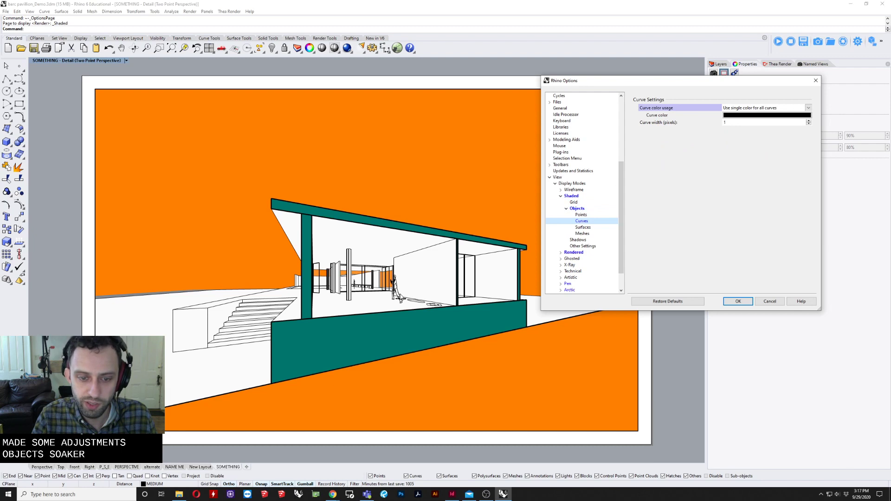
click(741, 116)
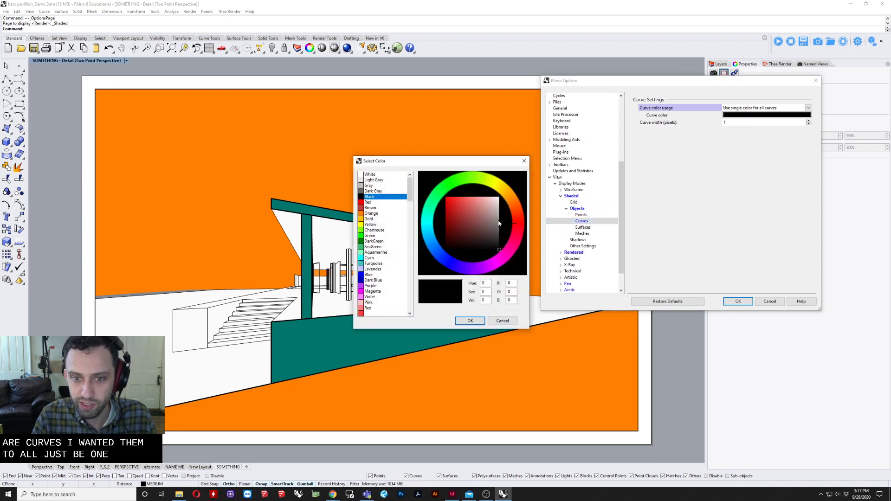
drag(483, 228, 445, 195)
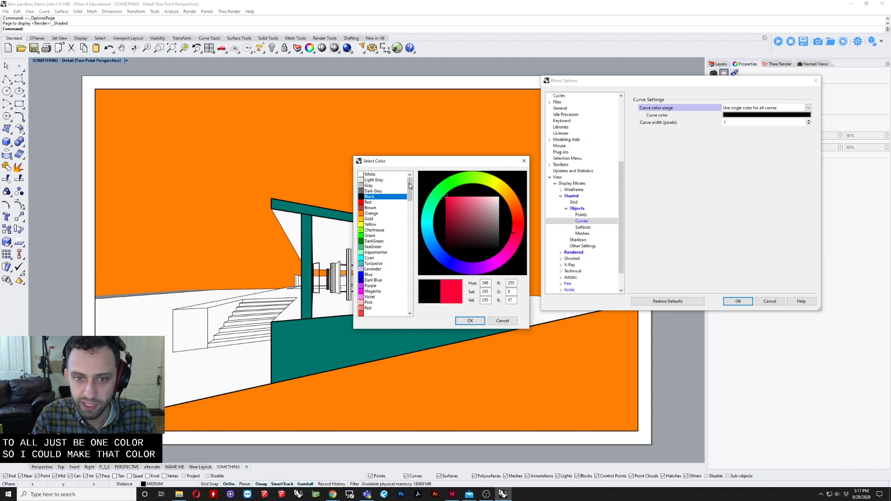
click(469, 320)
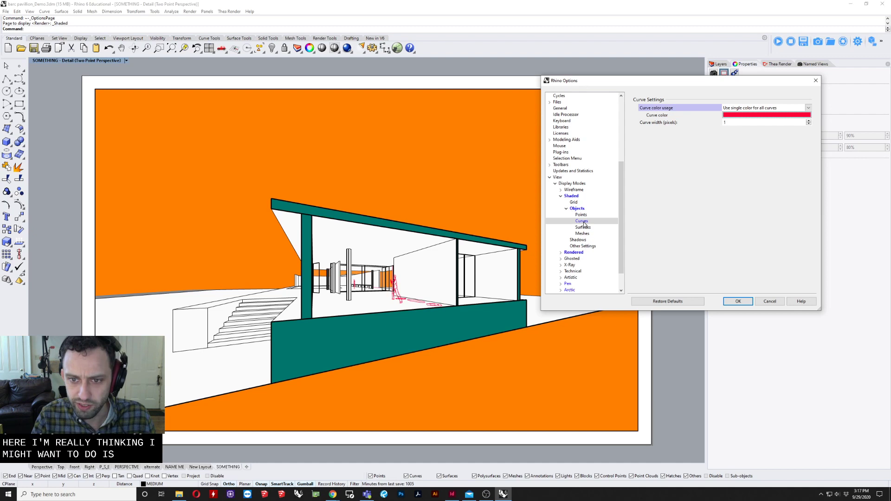
Step: Set the Shaded mode's grid usage to Use Mode Specific Settings and turn off the grid, grid axes and world axis icon
click(575, 202)
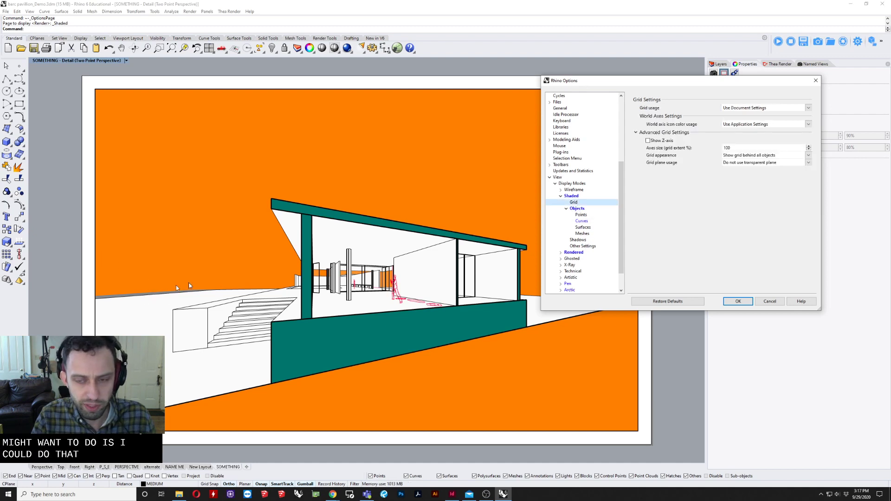
click(743, 108)
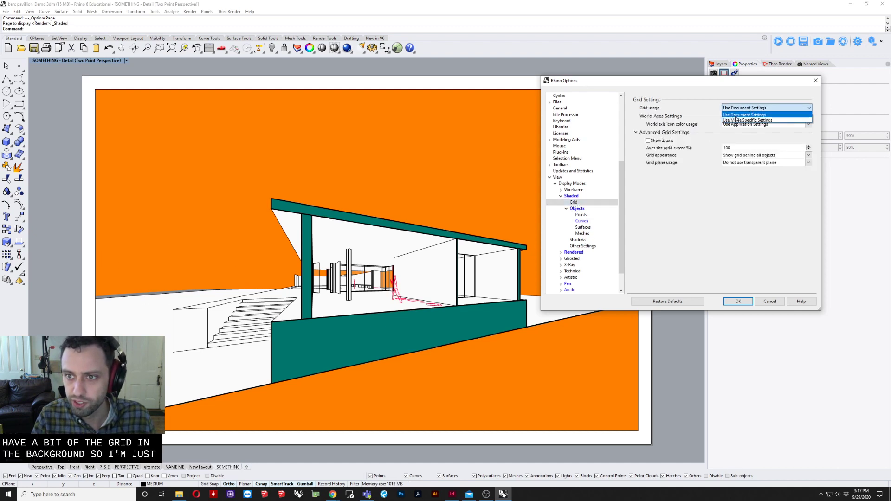
click(735, 122)
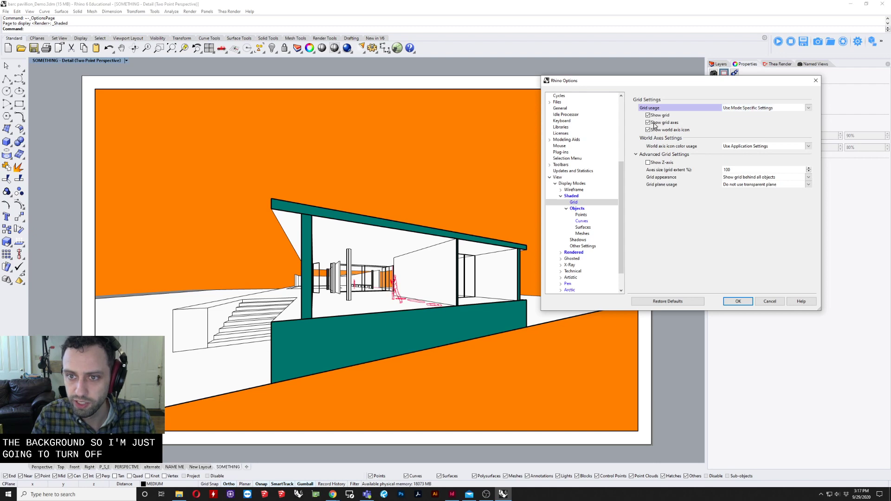
click(648, 115)
click(649, 122)
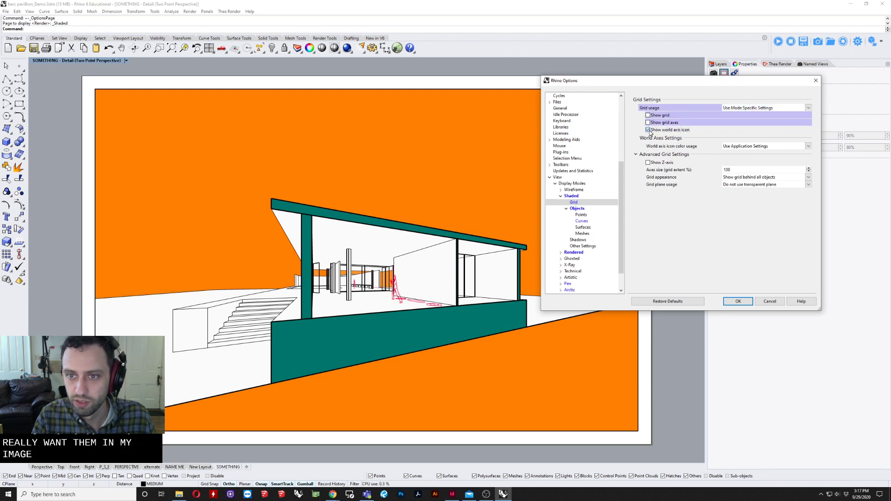
click(648, 130)
click(736, 302)
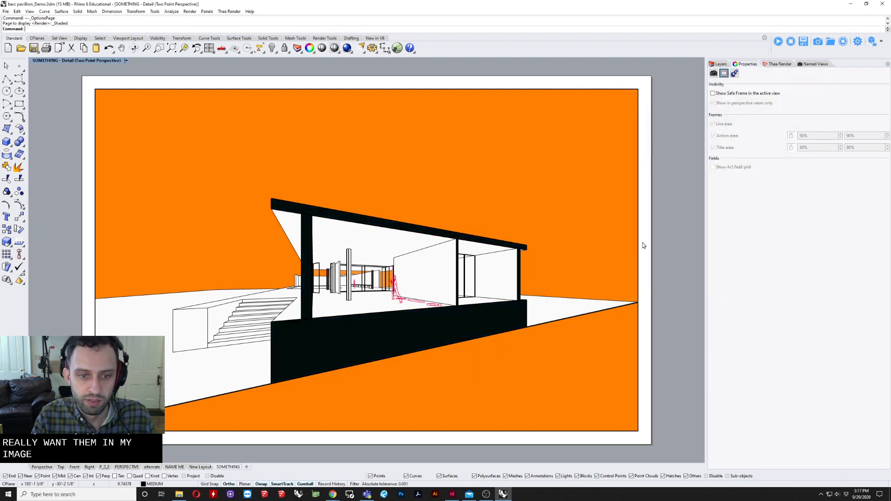
Step: Leave the perspective detail and examine how its background, linework and section fills display on the SOMETHING layout
double_click(675, 233)
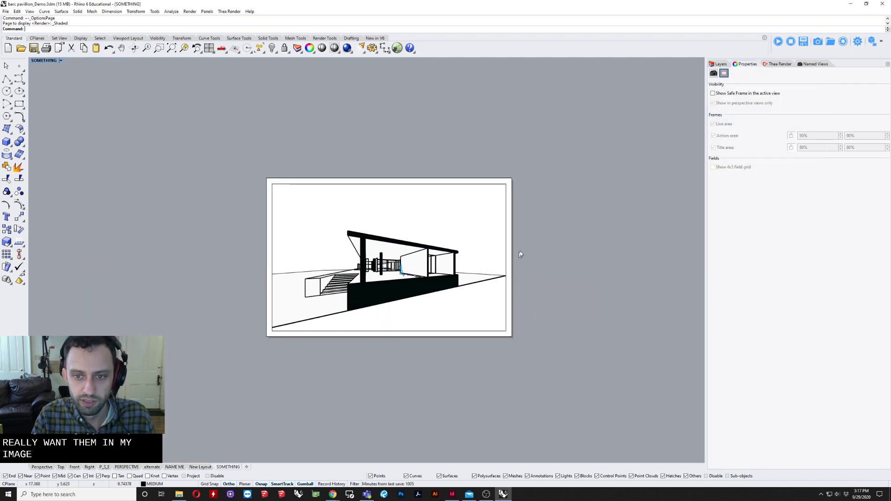
scroll(381, 293, up, 4)
scroll(411, 283, down, 1)
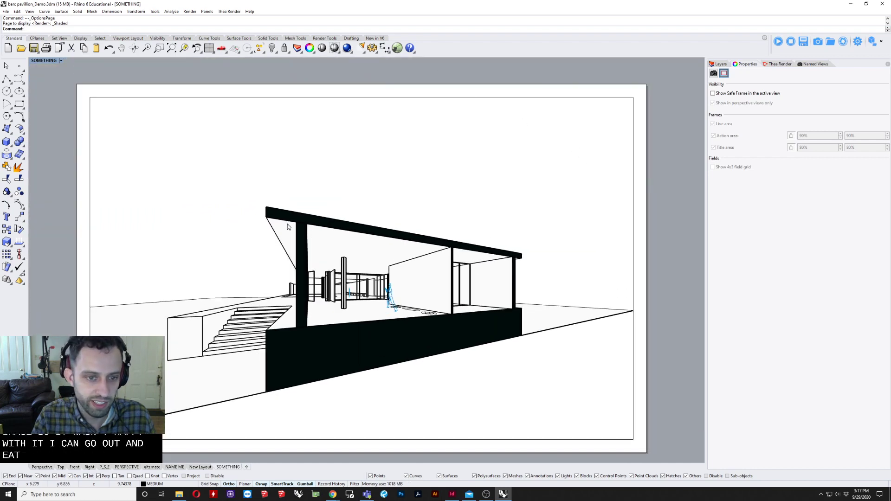
scroll(308, 238, down, 2)
scroll(308, 238, up, 2)
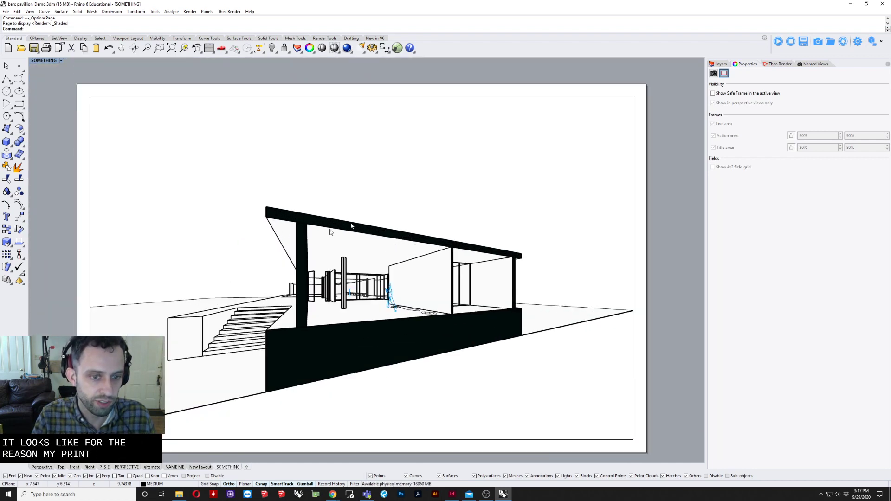
scroll(428, 232, down, 2)
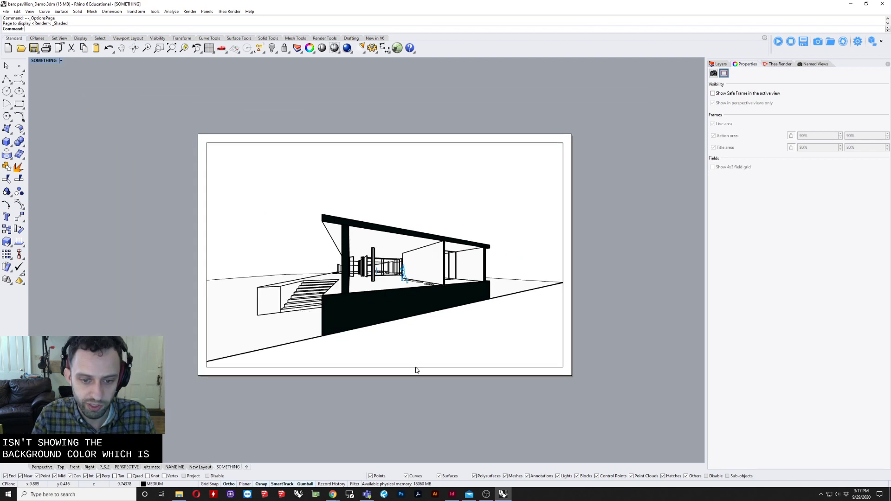
click(416, 370)
click(676, 330)
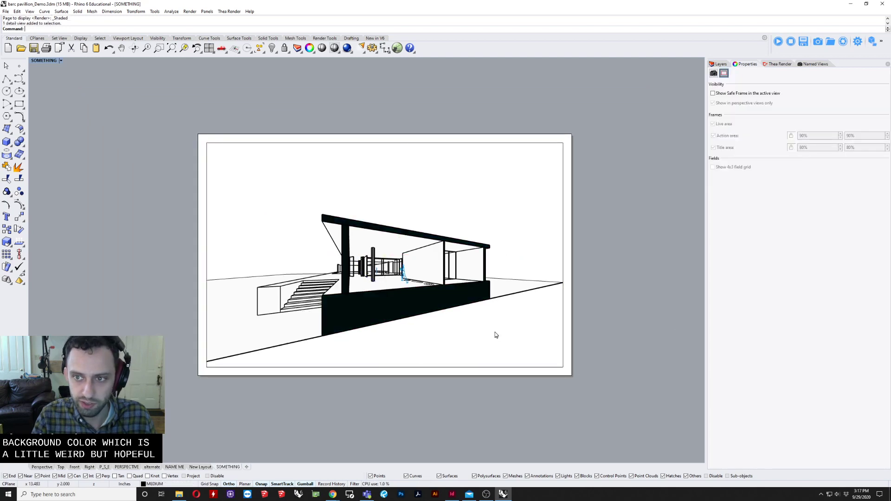
Step: Open the print setup for the layout to check its preview, then close it
right_drag(496, 333, 510, 338)
key(ctrl+p)
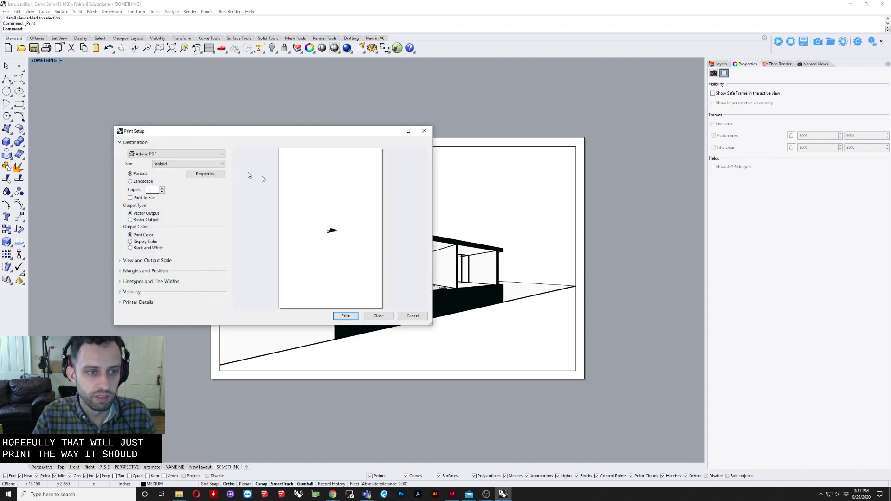
click(377, 315)
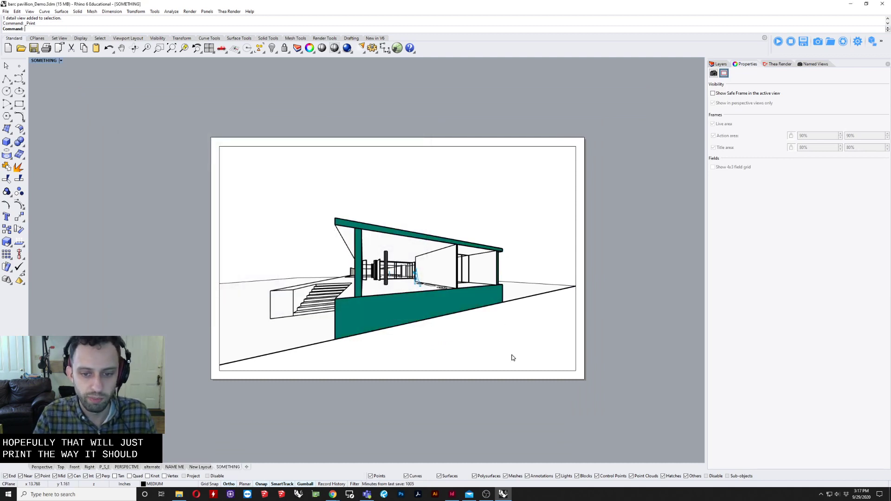
Step: Draw a closed polyline around the ground area below the sloping ground line, following the detail's lower frame corners
scroll(497, 352, up, 3)
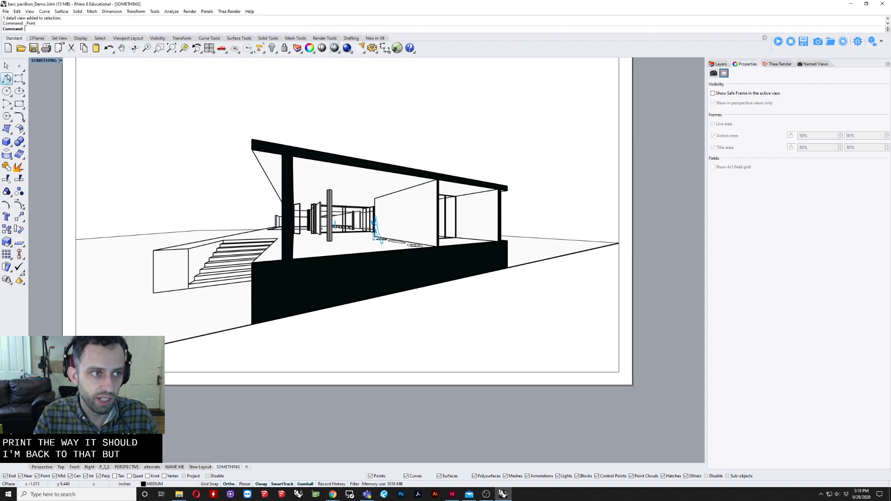
click(7, 78)
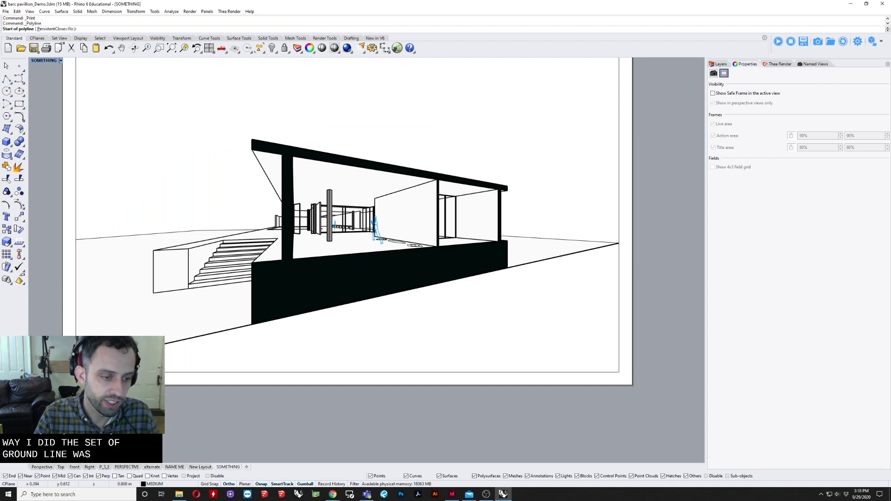
click(77, 365)
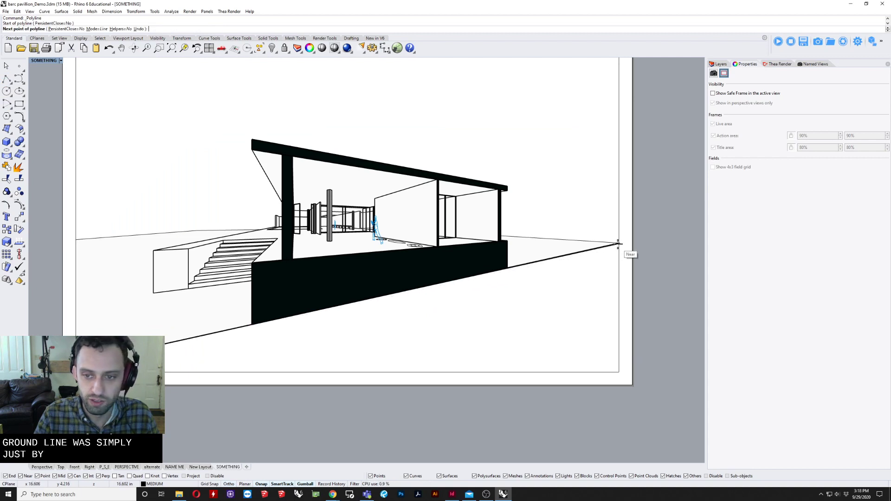
click(619, 372)
click(619, 372)
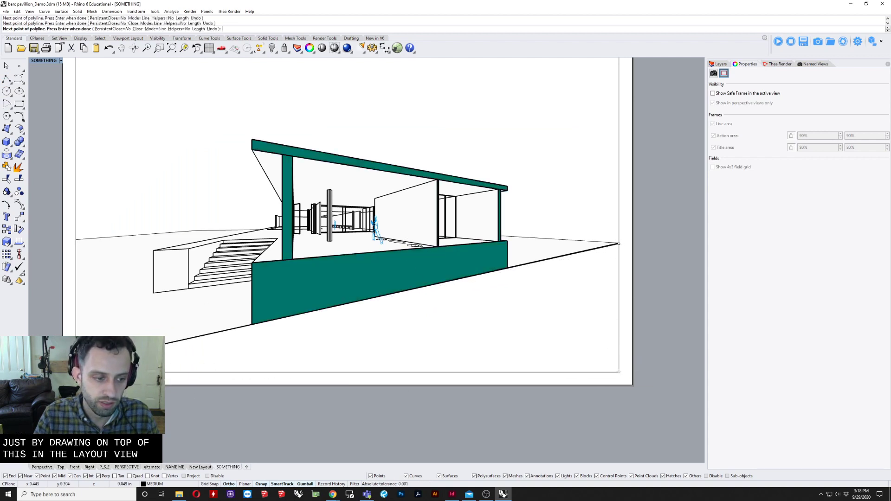
key(Return)
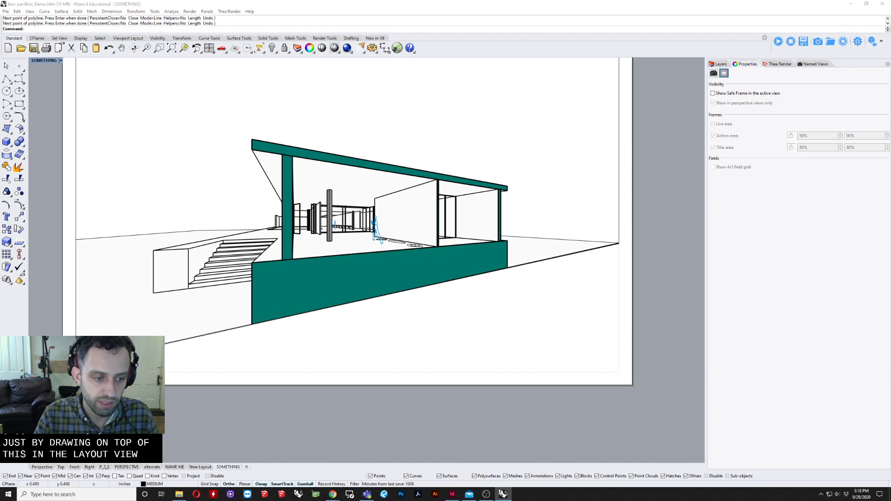
Step: Hatch the ground outline with a diagonal crosshatch at a pattern scale of 0.5 and delete the boundary curve
click(161, 372)
text(Hatch)
key(Return)
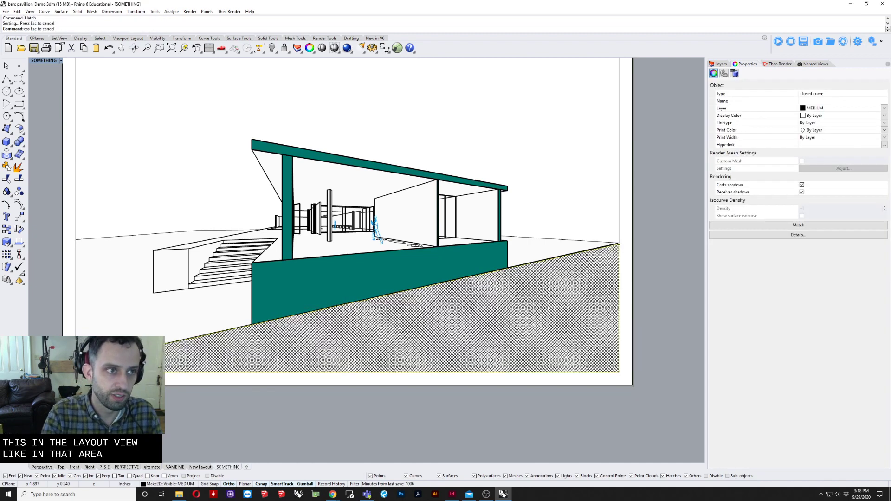
key(Tab)
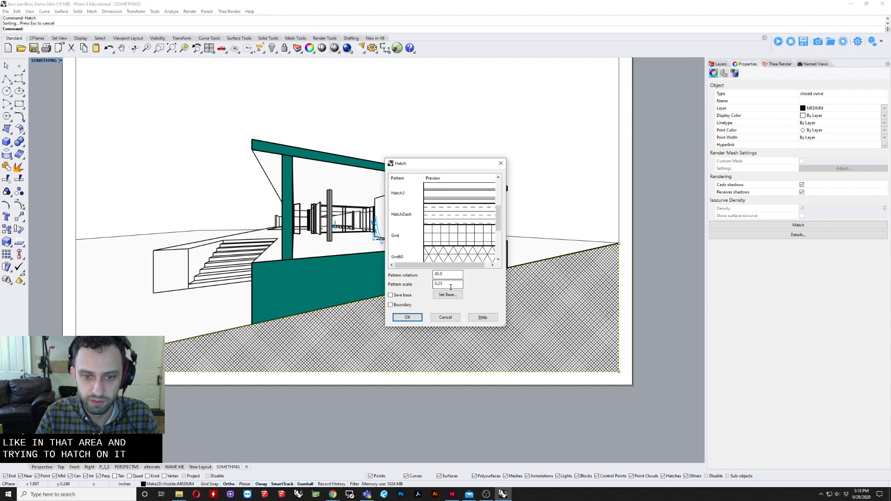
text(0.5)
key(Return)
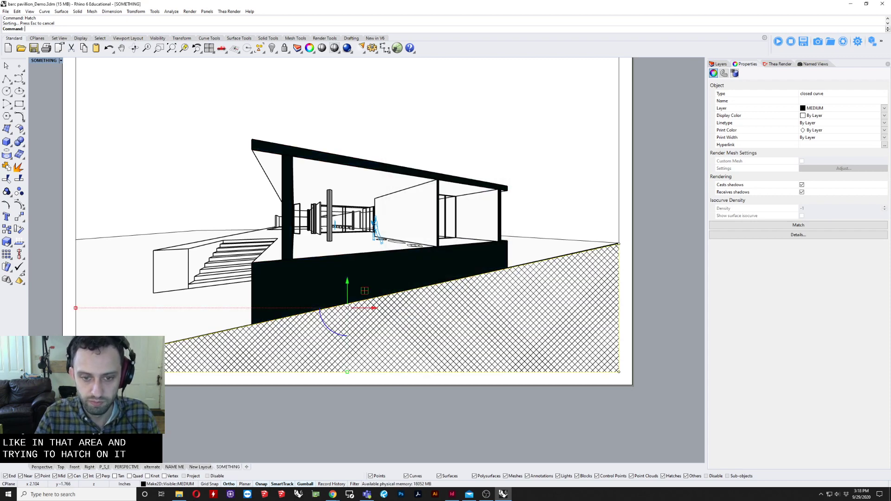
key(Delete)
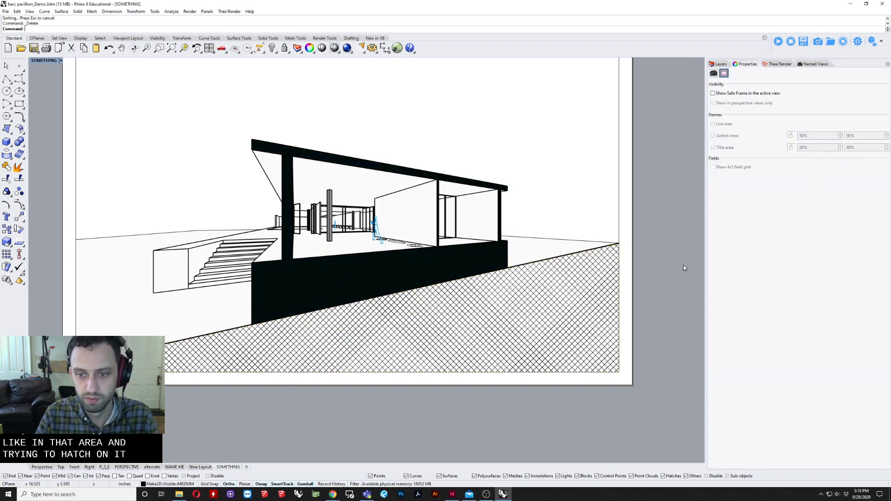
Step: Place the text SOMETHING THING above the pavilion on the layout, 1 inch high in Arial
scroll(543, 330, down, 6)
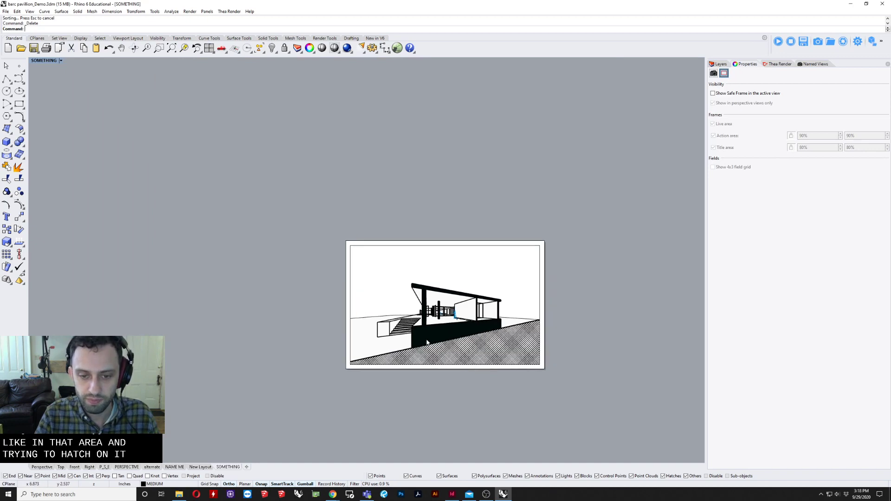
scroll(350, 266, up, 6)
scroll(331, 272, down, 2)
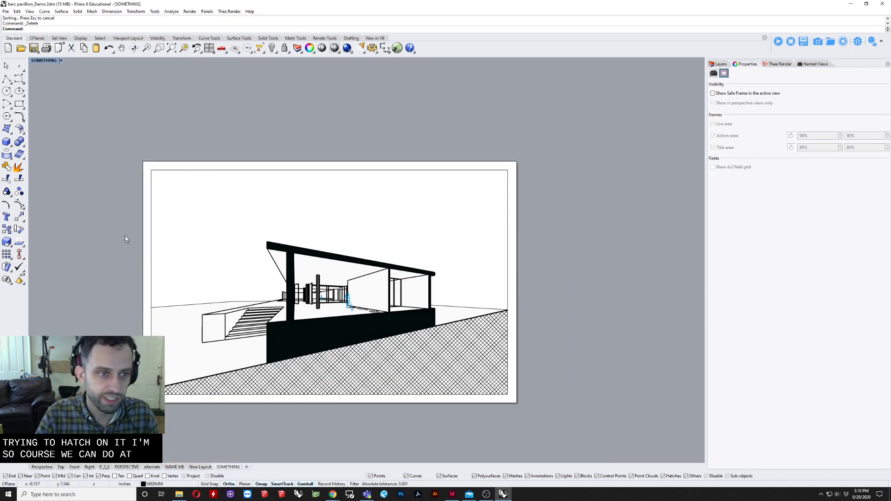
text(text)
key(Return)
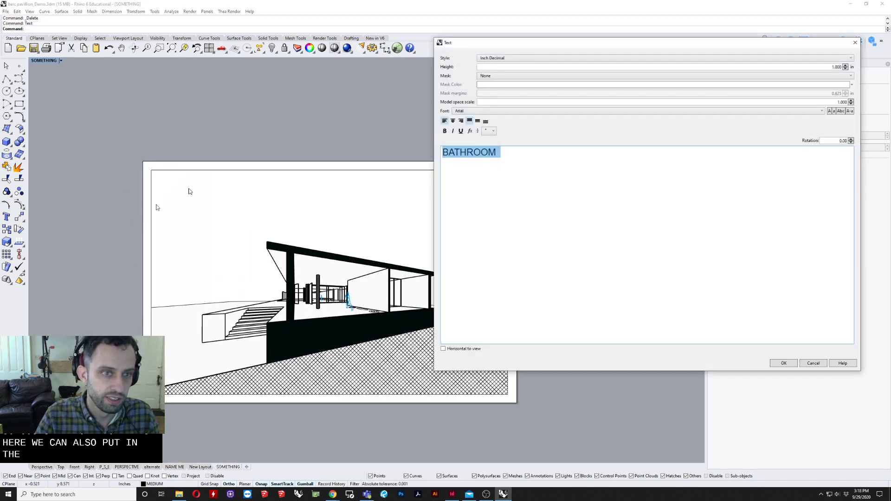
text(SOMETHING THING)
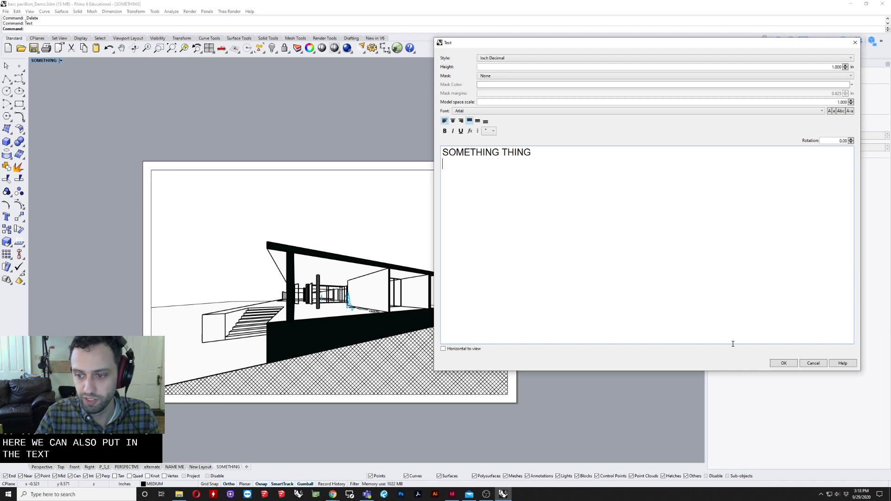
click(784, 363)
click(183, 193)
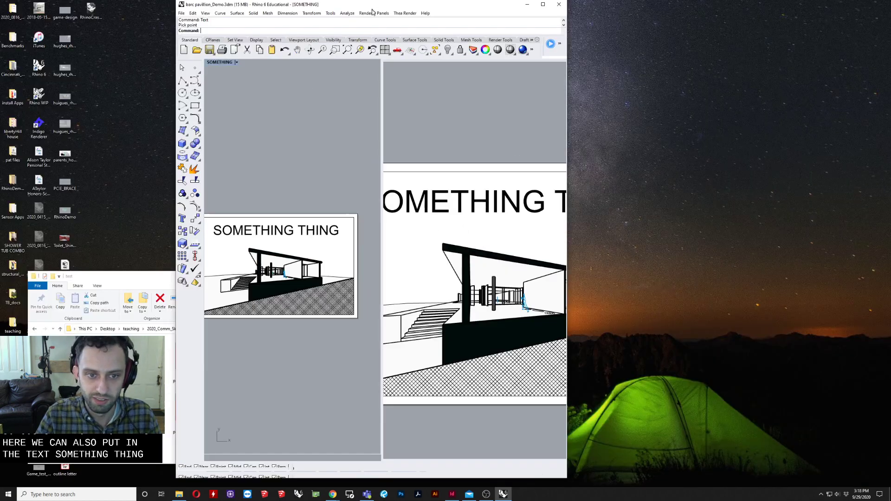
Step: Maximize the Rhino window again and switch to the New Layout page
drag(338, 8, 378, 1)
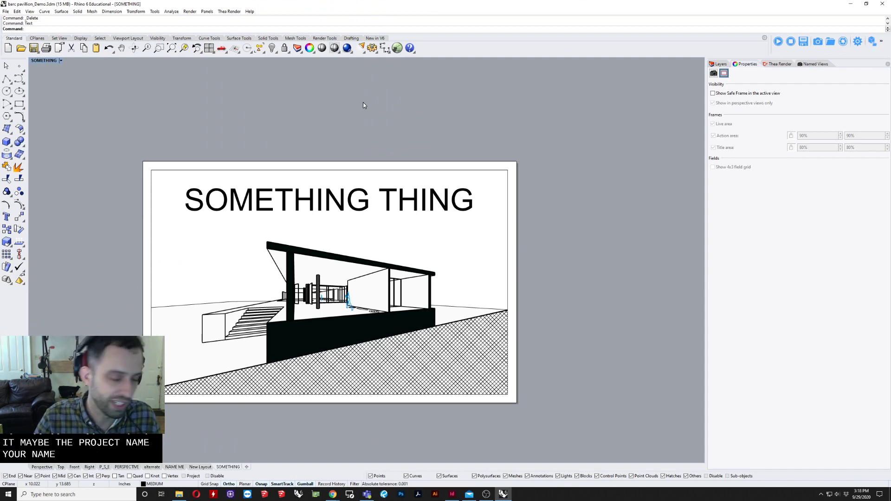
right_drag(233, 95, 256, 84)
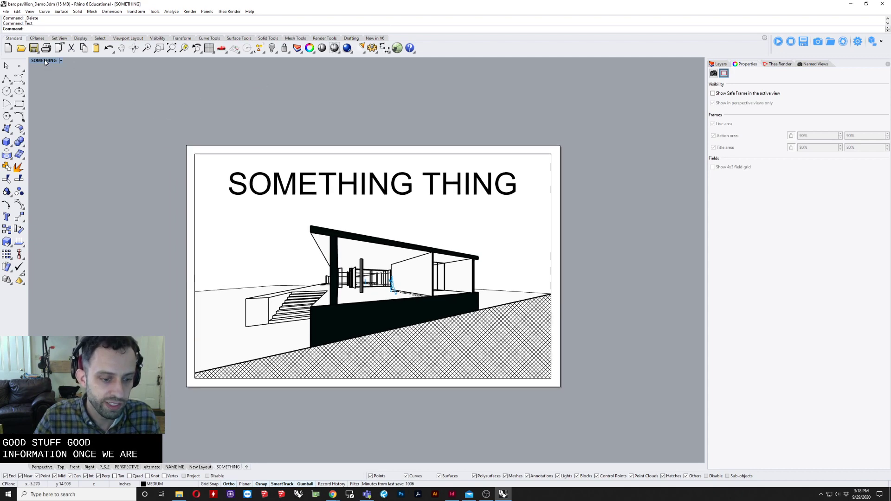
click(203, 468)
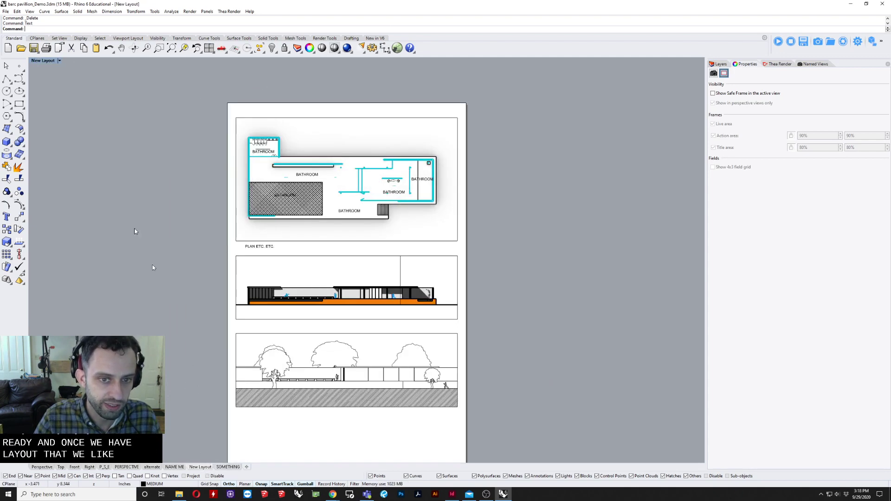
Step: Open the print setup, choose New Layout as the view to output, and set the output scale to 1:1
scroll(169, 175, down, 3)
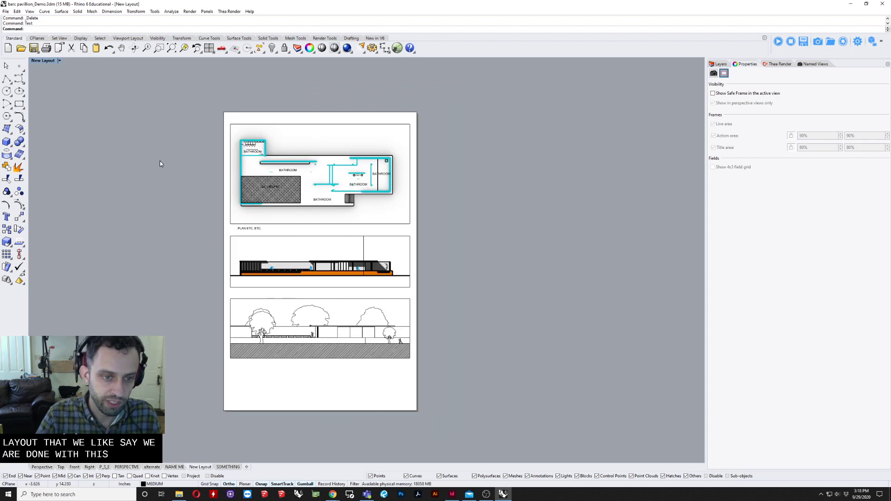
key(ctrl+p)
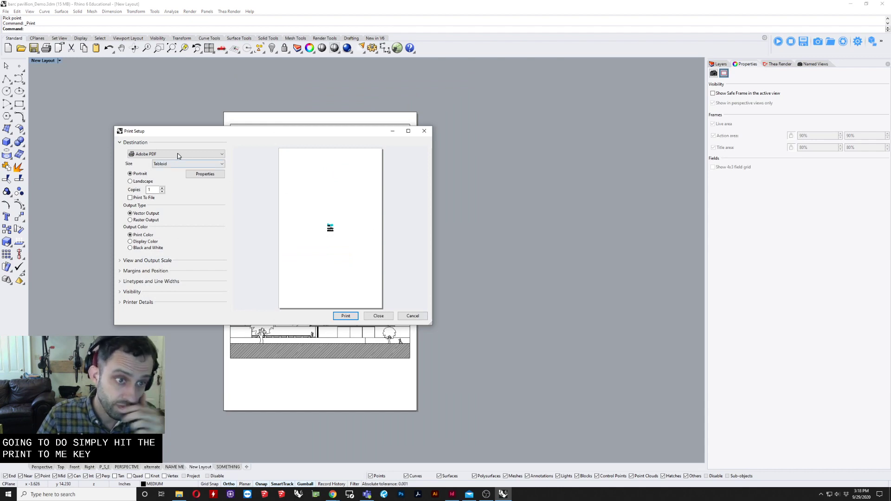
click(144, 261)
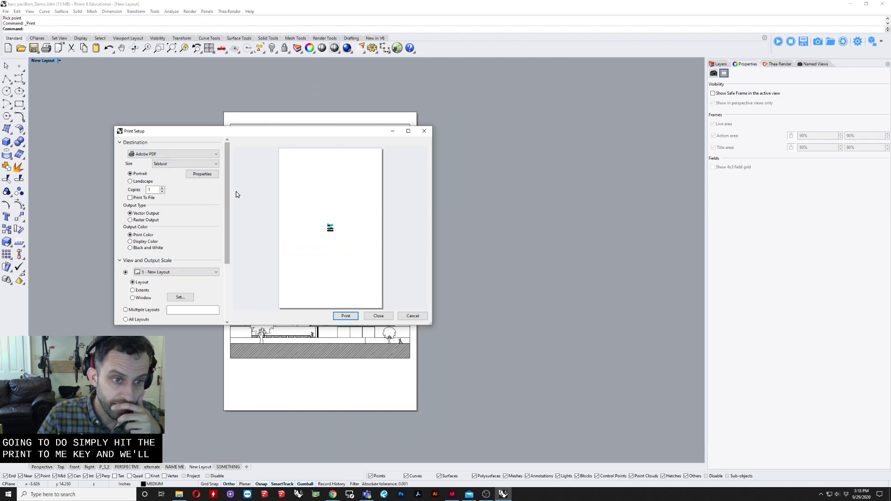
drag(230, 200, 226, 225)
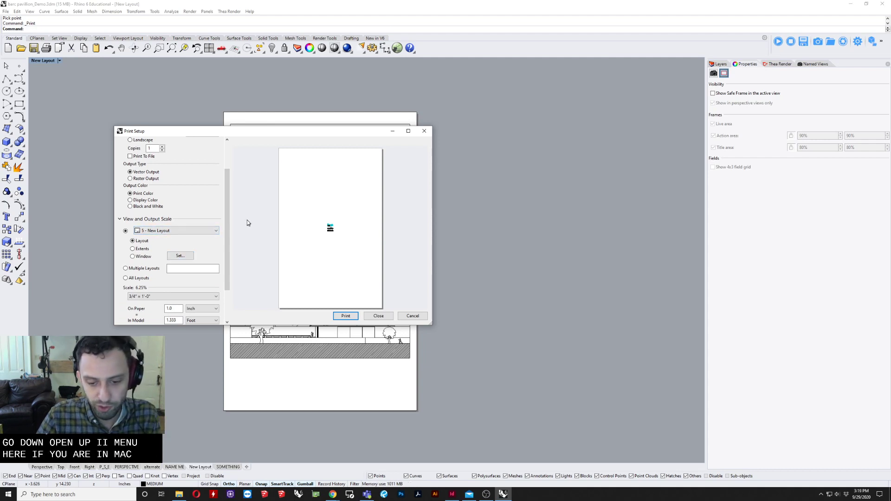
click(184, 232)
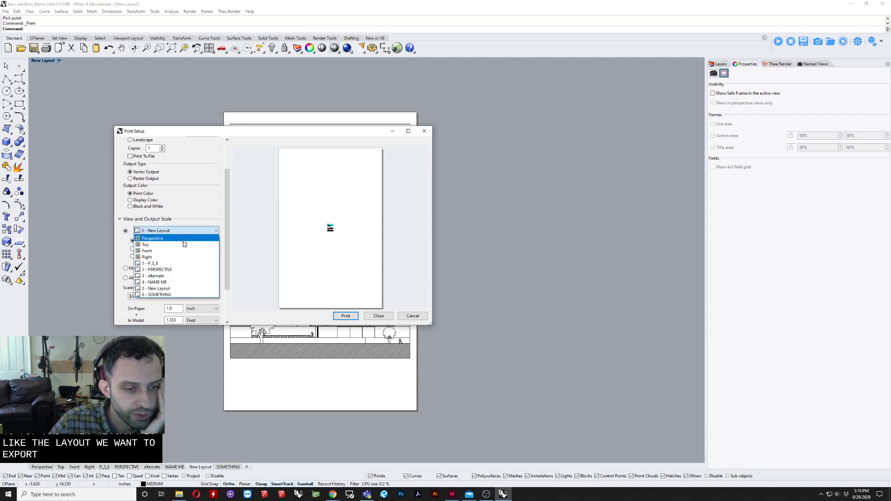
click(170, 289)
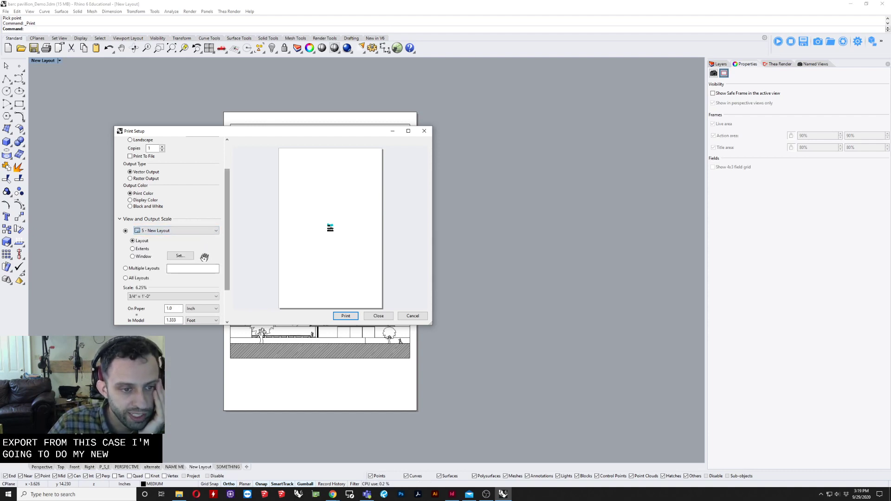
click(185, 297)
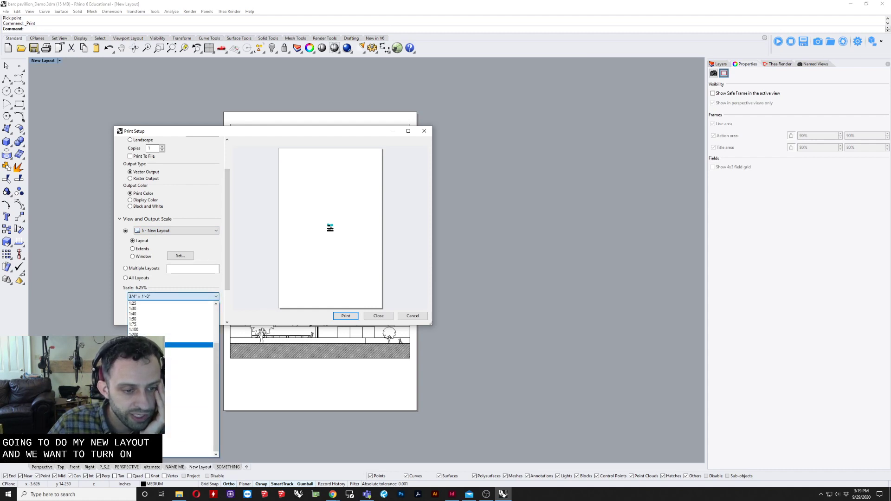
scroll(153, 335, up, 2)
click(143, 313)
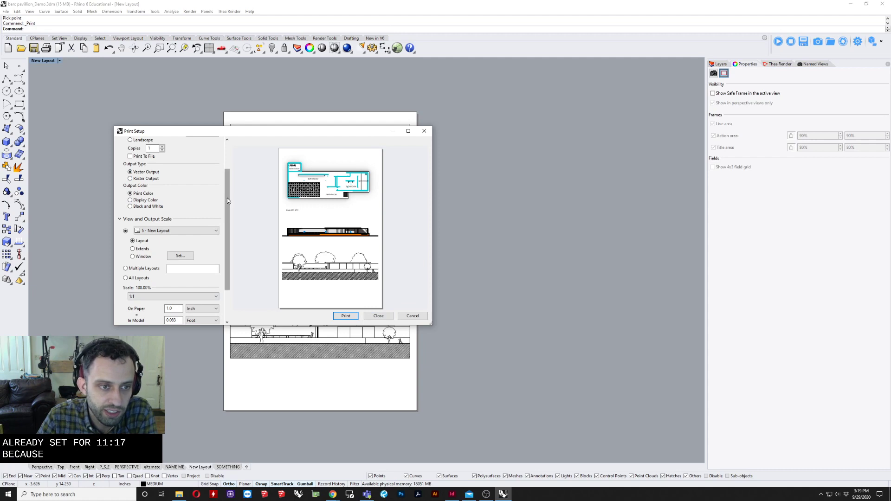
Step: Set the print destination to Rhino PDF with a resolution of 300 dots per inch
scroll(227, 198, up, 3)
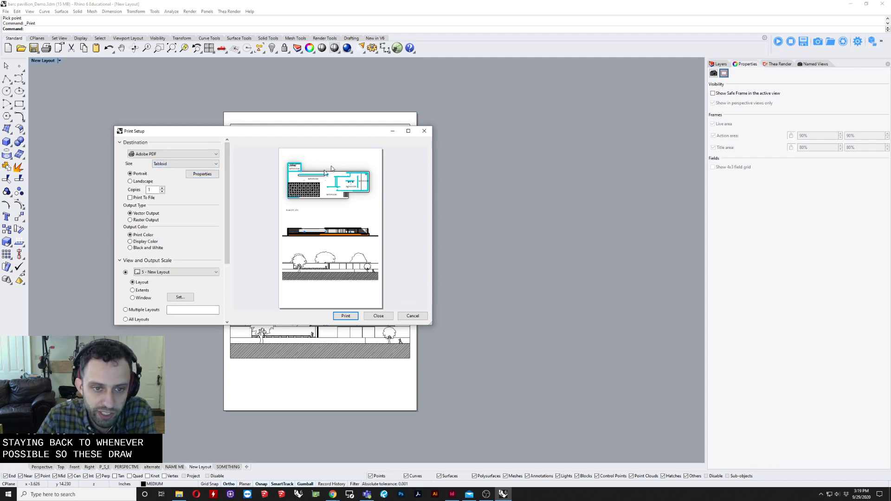
click(139, 221)
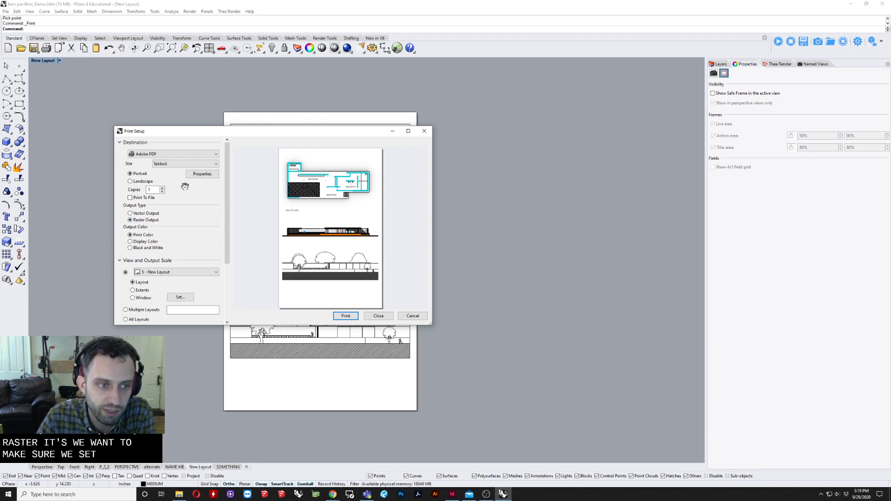
click(171, 154)
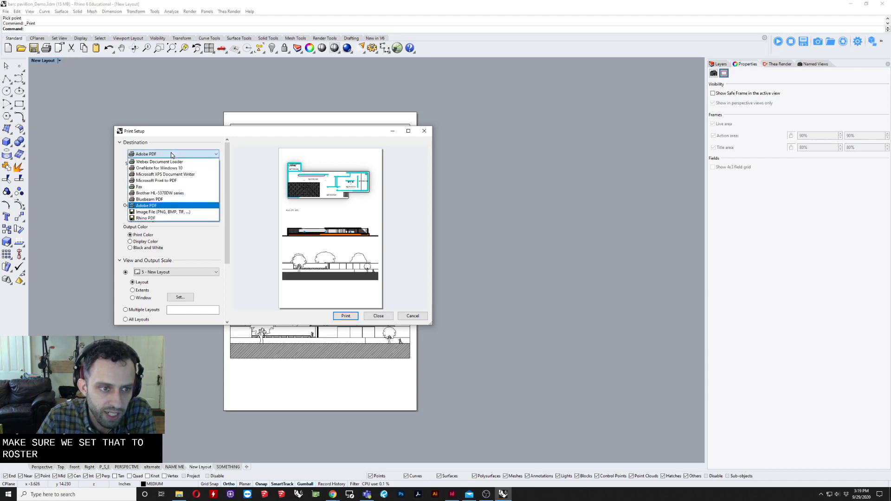
click(159, 210)
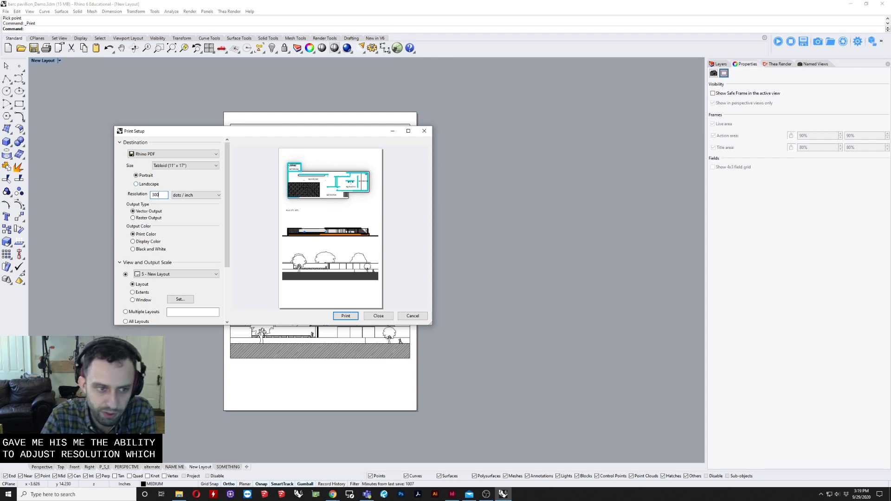
click(201, 197)
Step: Set the PDF output to portrait orientation and raster output, and print the layout
click(136, 184)
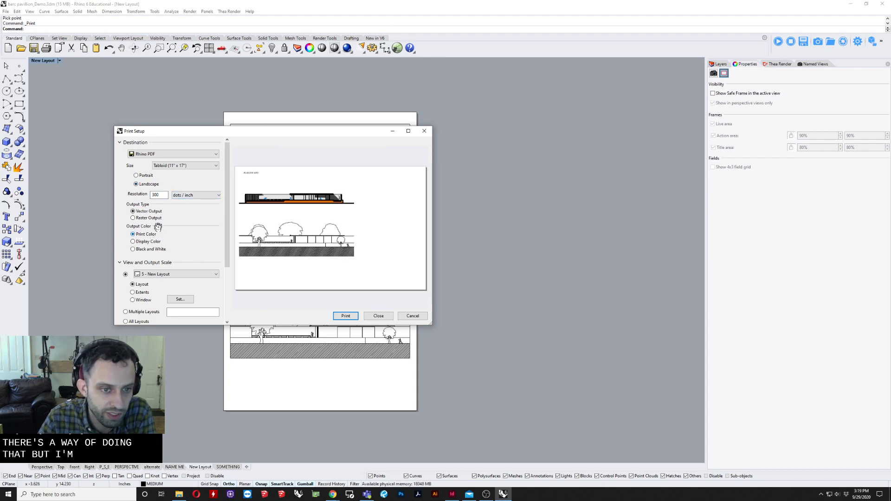
click(146, 178)
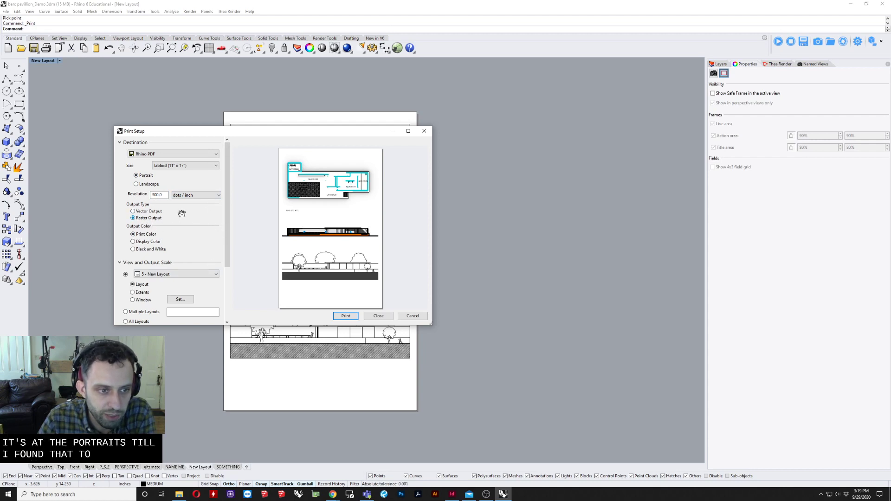
click(148, 217)
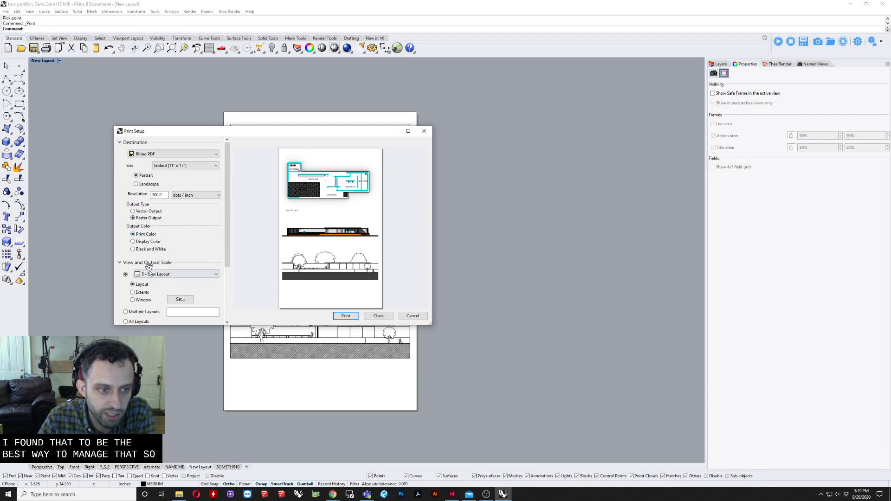
scroll(215, 260, down, 3)
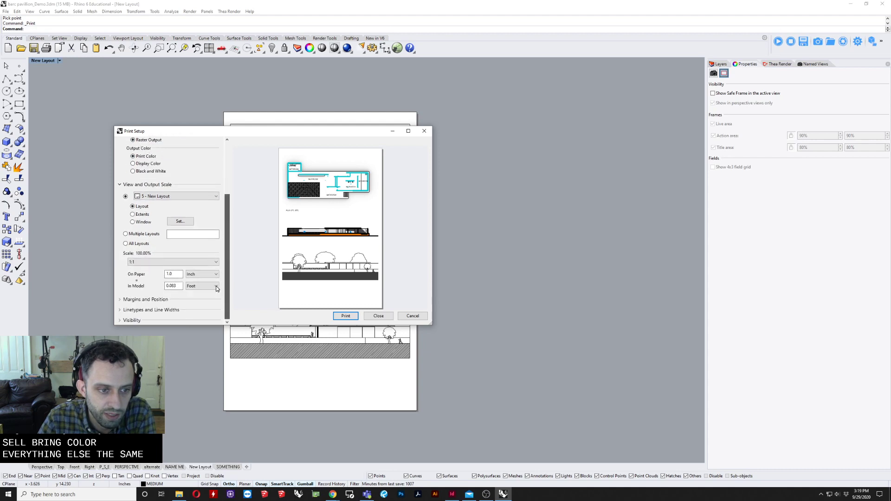
click(346, 316)
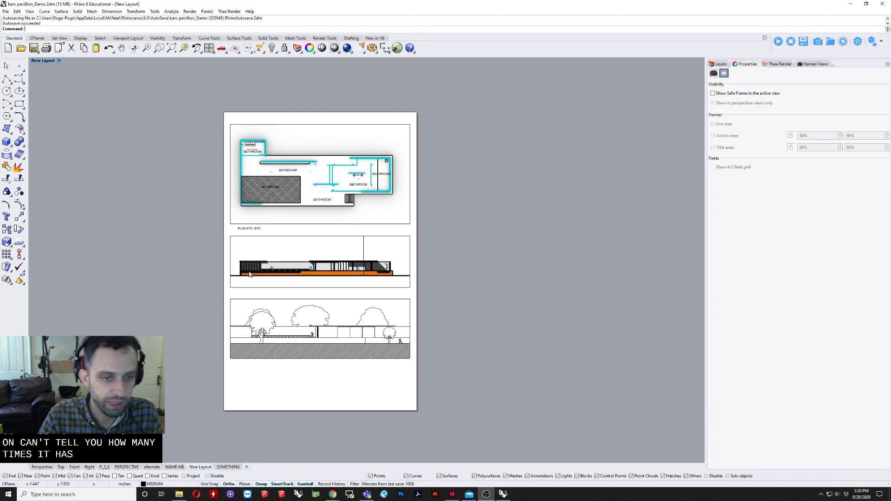
right_drag(264, 241, 313, 245)
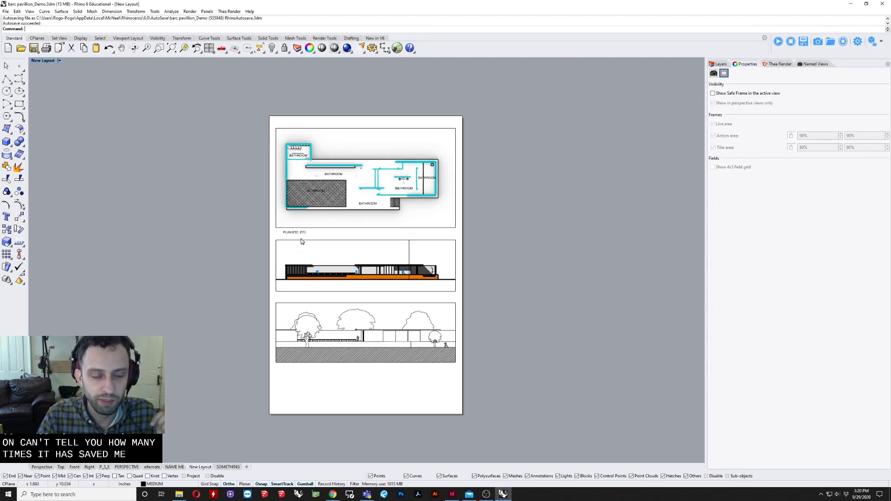
right_drag(233, 218, 176, 219)
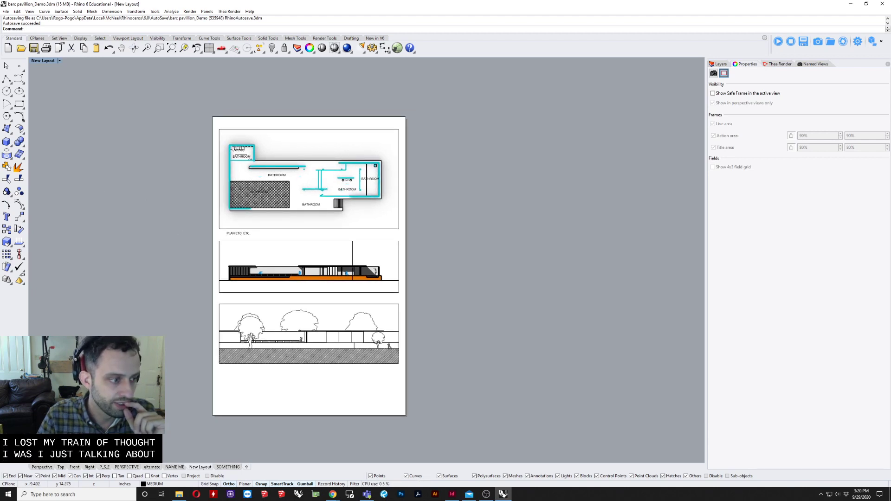
scroll(131, 253, up, 1)
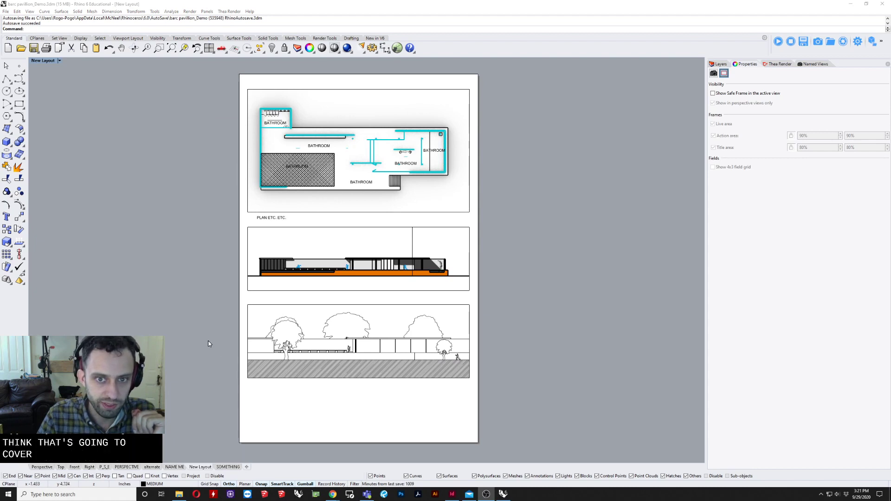
right_drag(199, 352, 160, 354)
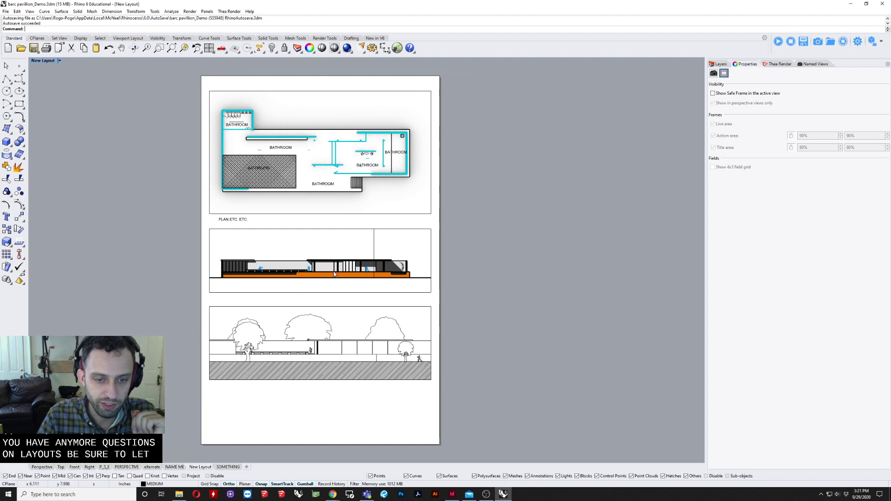
Step: Hide the vertical clipping plane in the layout's middle Front detail and return to layout space
double_click(373, 243)
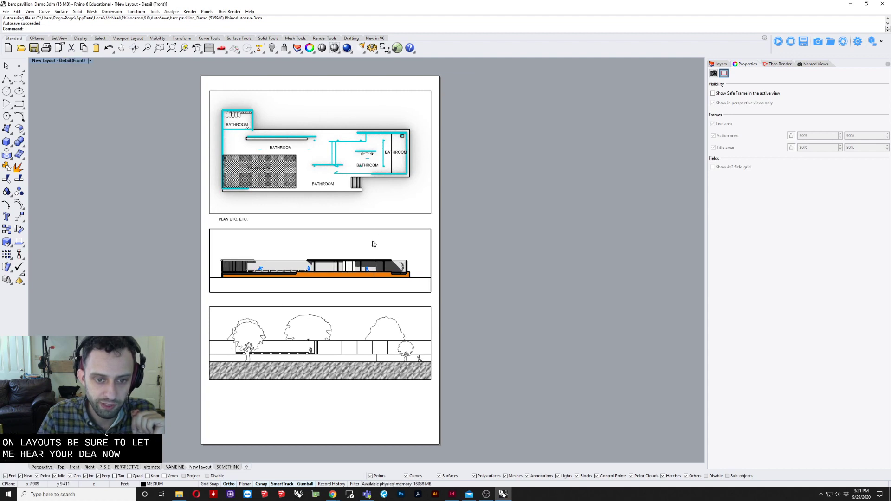
click(374, 245)
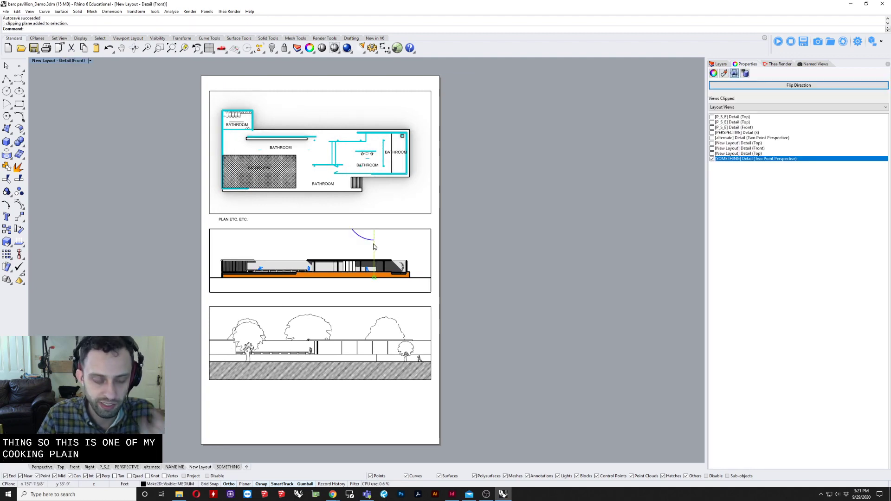
text(Hide)
key(Return)
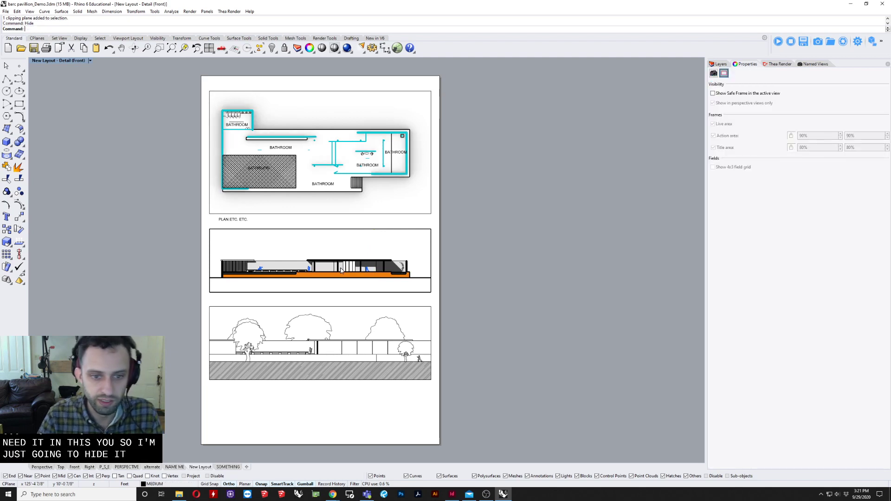
double_click(562, 282)
right_drag(379, 247, 394, 246)
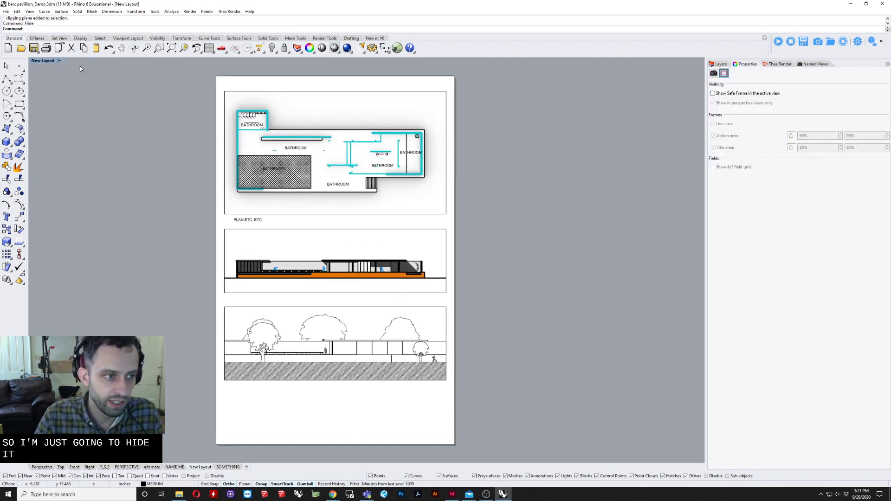
Step: Review the view and output scale options in the print setup again and close it
key(ctrl+p)
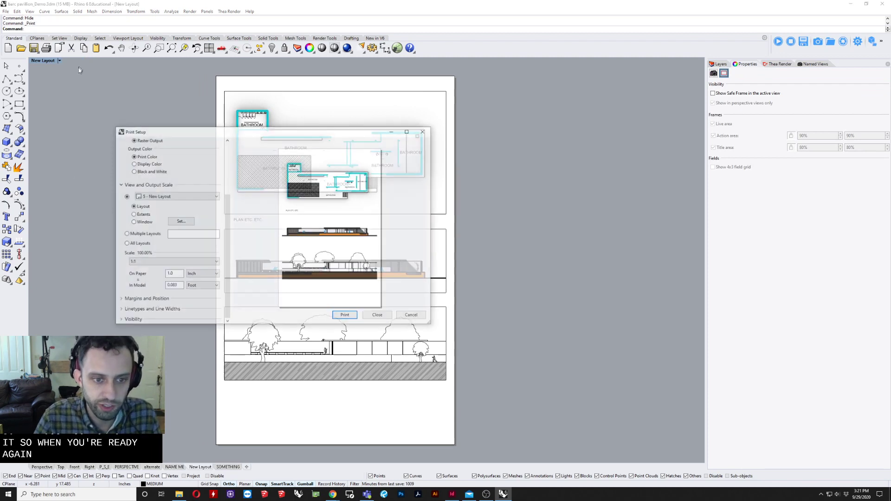
click(155, 197)
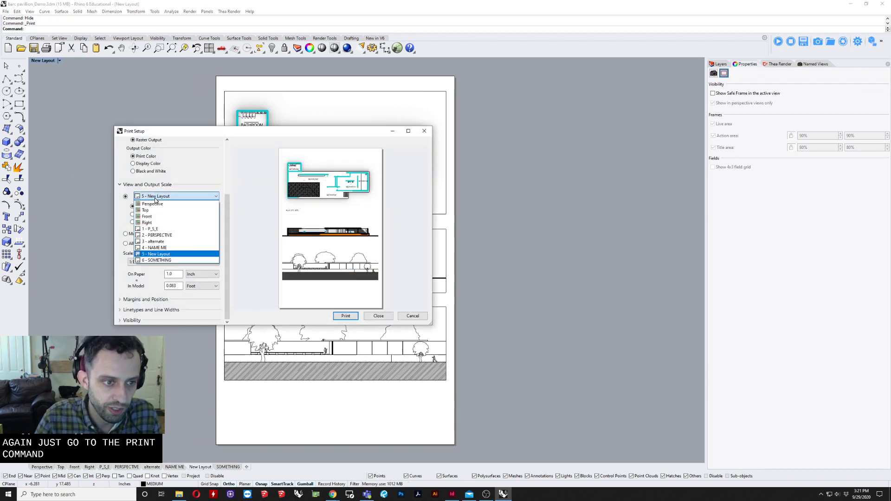
click(155, 198)
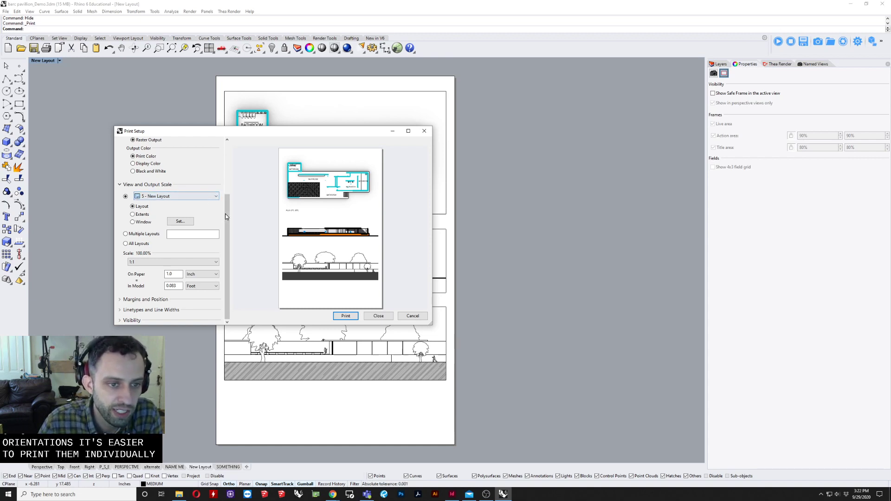
drag(226, 214, 235, 228)
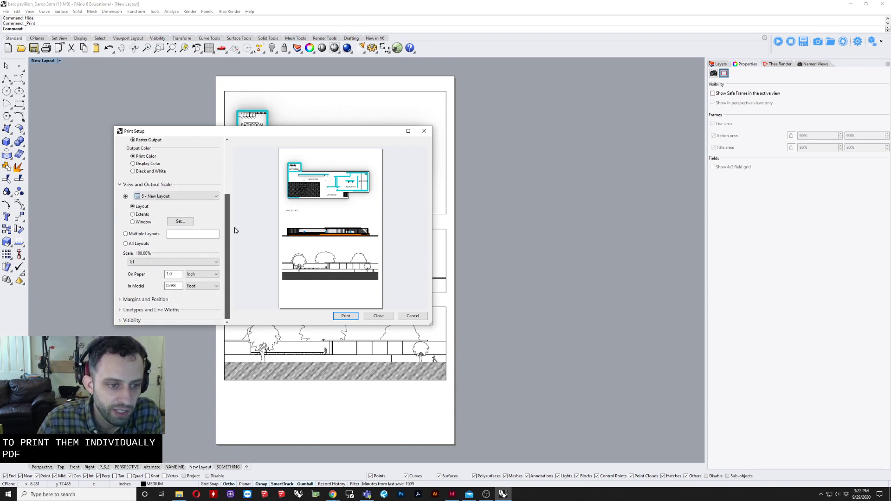
click(379, 316)
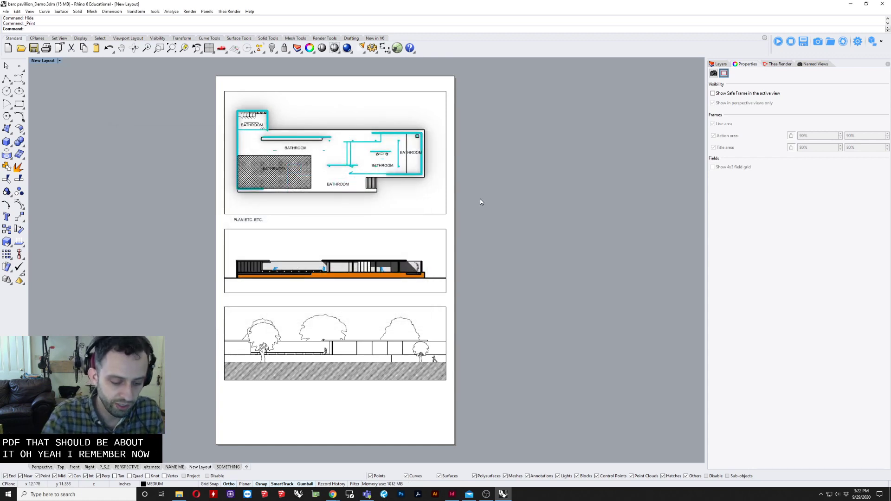
Step: Check the document properties for the linetype, hatch and annotation style scaling options without changing them
text(DocumentProperties)
key(Return)
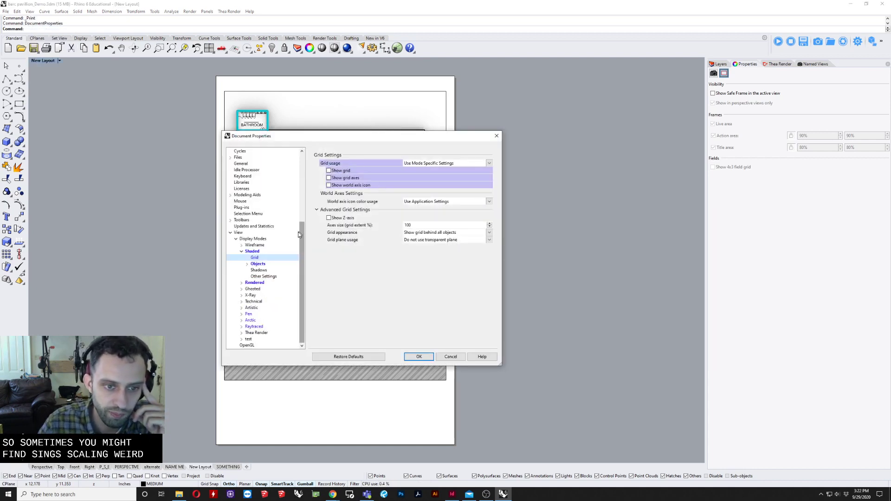
click(298, 233)
drag(301, 233, 312, 148)
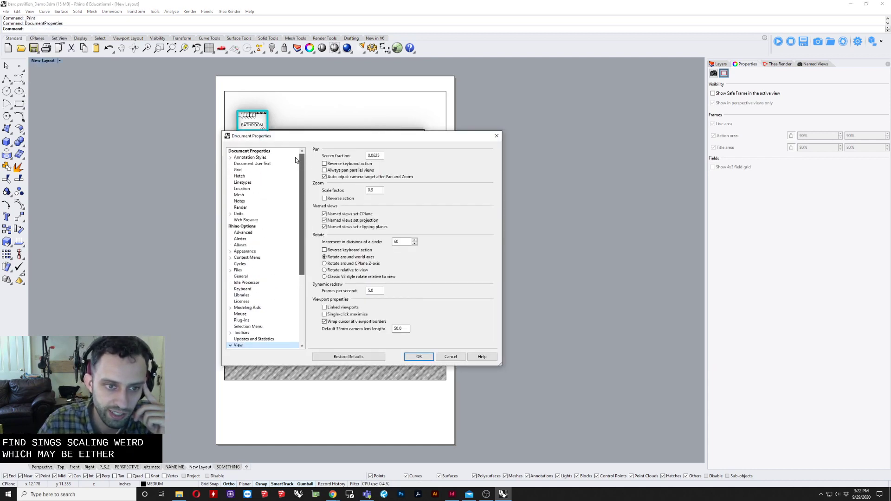
click(247, 184)
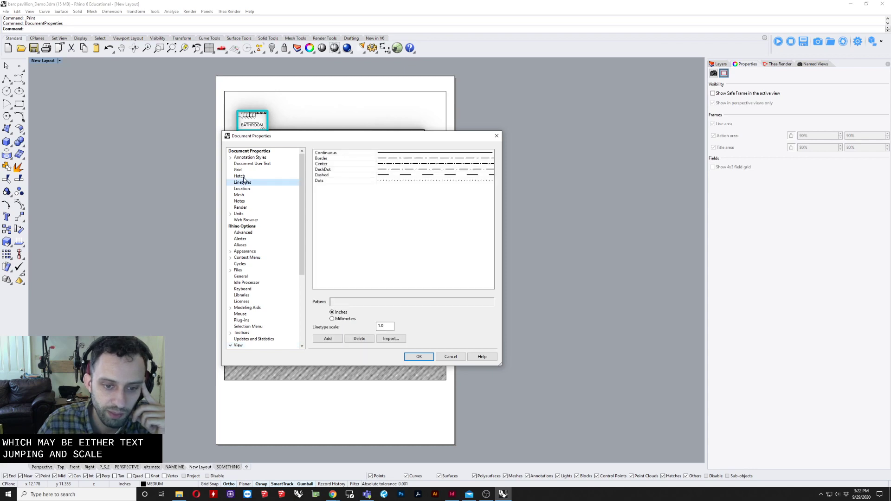
click(241, 177)
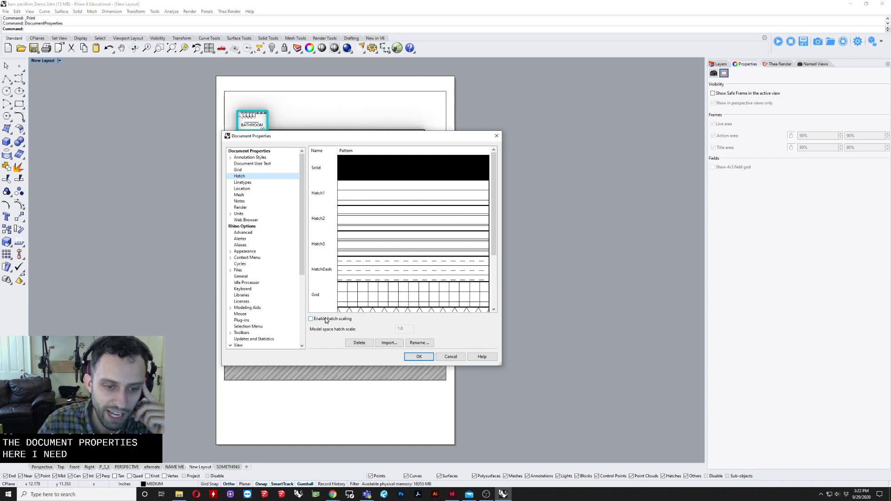
click(246, 158)
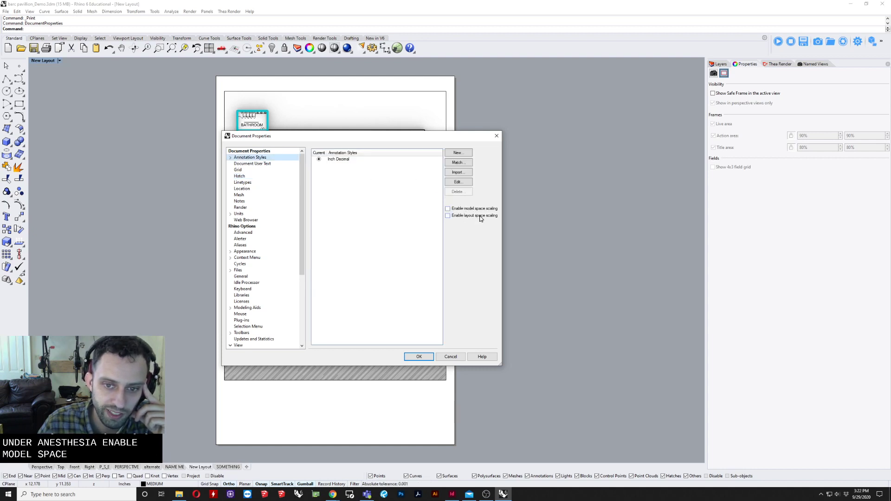
click(451, 357)
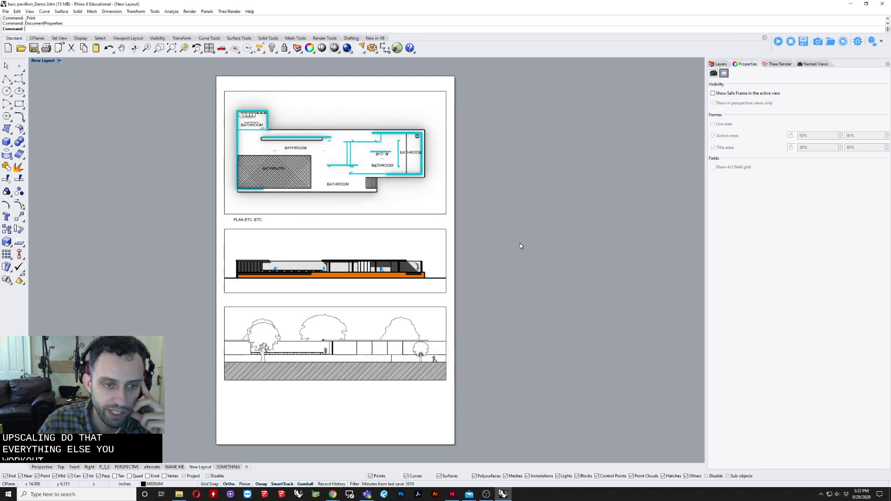
Step: Inspect the wall lines, room labels and hatch of the plan detail up close
right_drag(492, 231, 494, 237)
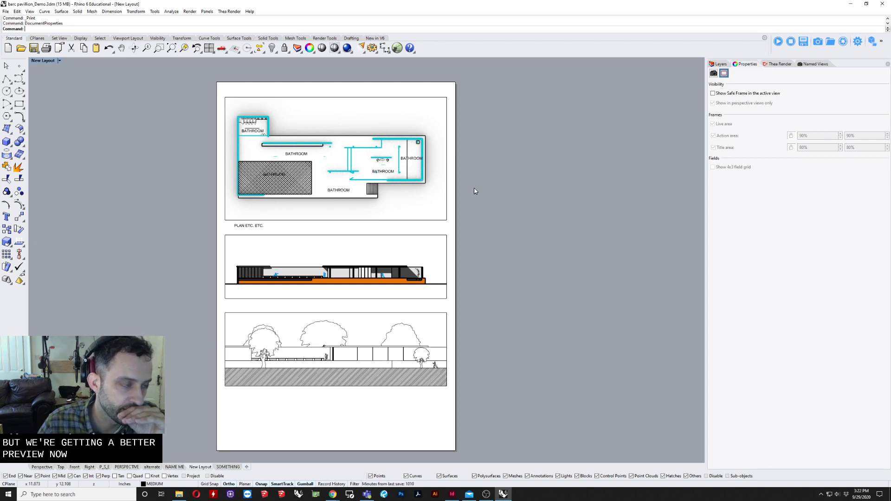
scroll(342, 111, up, 6)
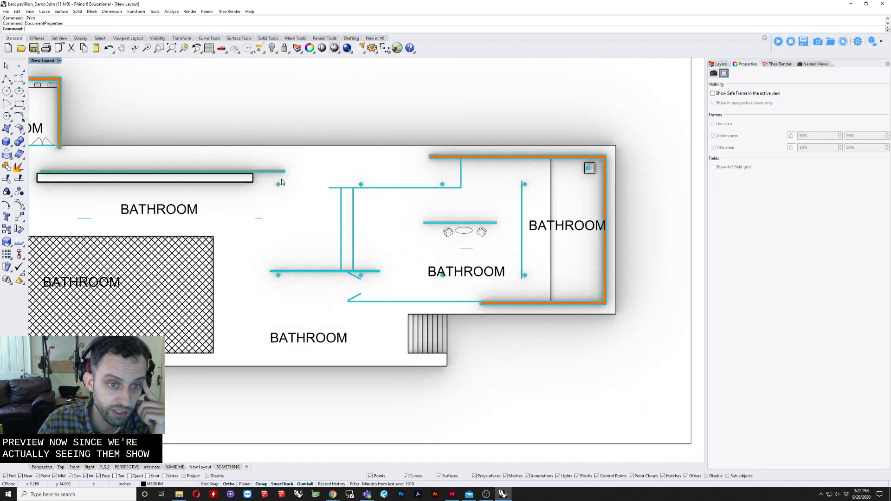
scroll(286, 182, up, 2)
right_drag(285, 182, 535, 225)
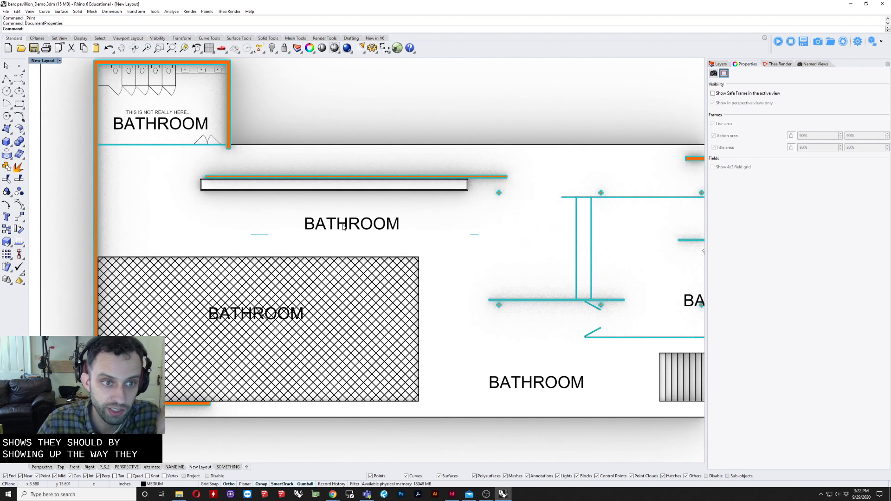